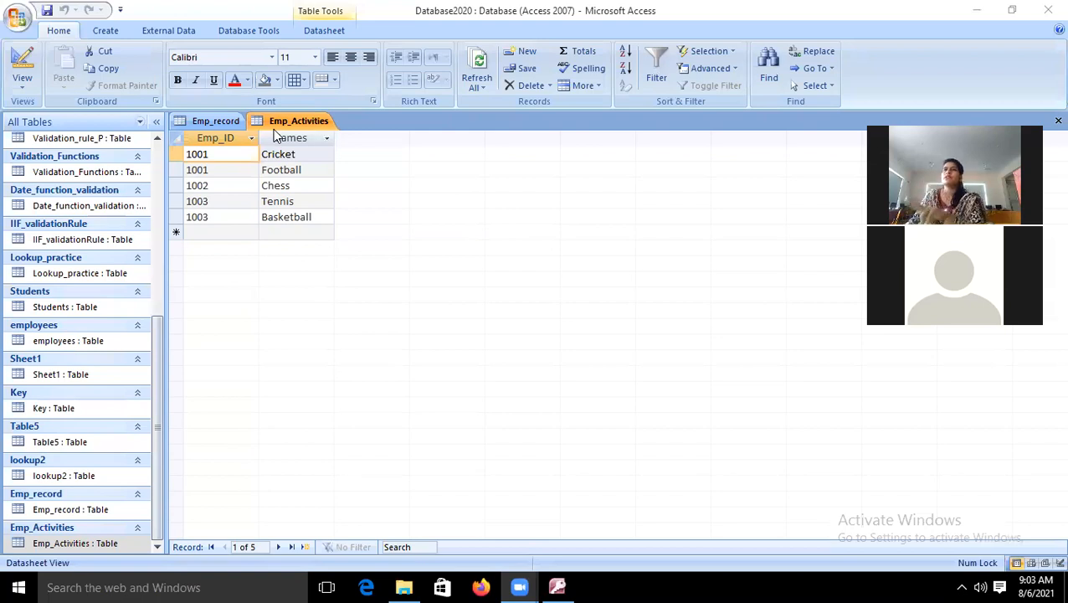
# - Close the open Emp_record and Emp_Activities tables
pyautogui.click(201, 122)
pyautogui.rightClick(202, 122)
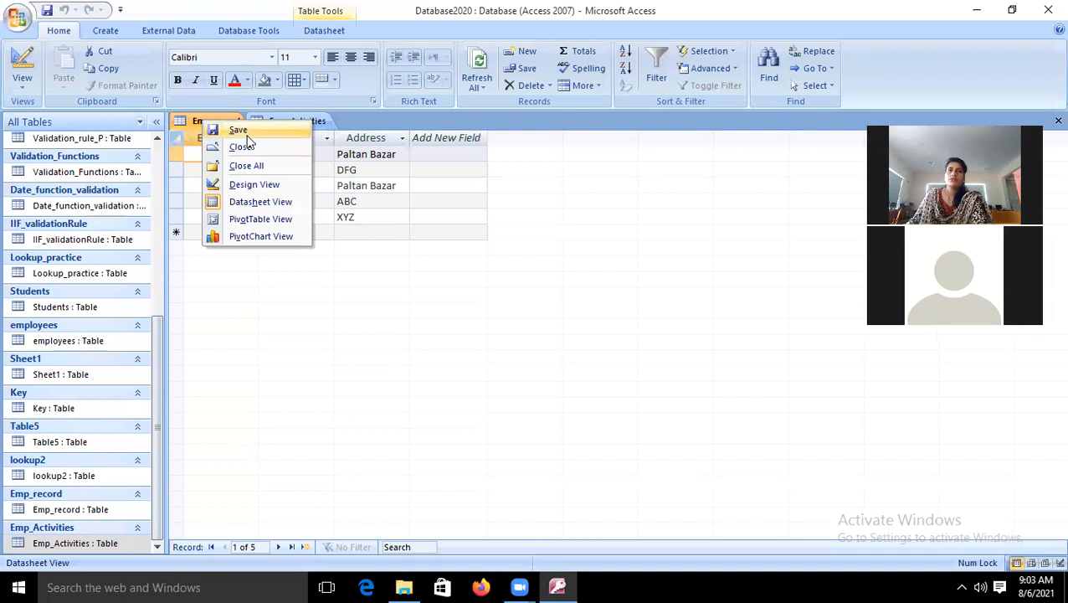
pyautogui.click(245, 147)
pyautogui.rightClick(228, 126)
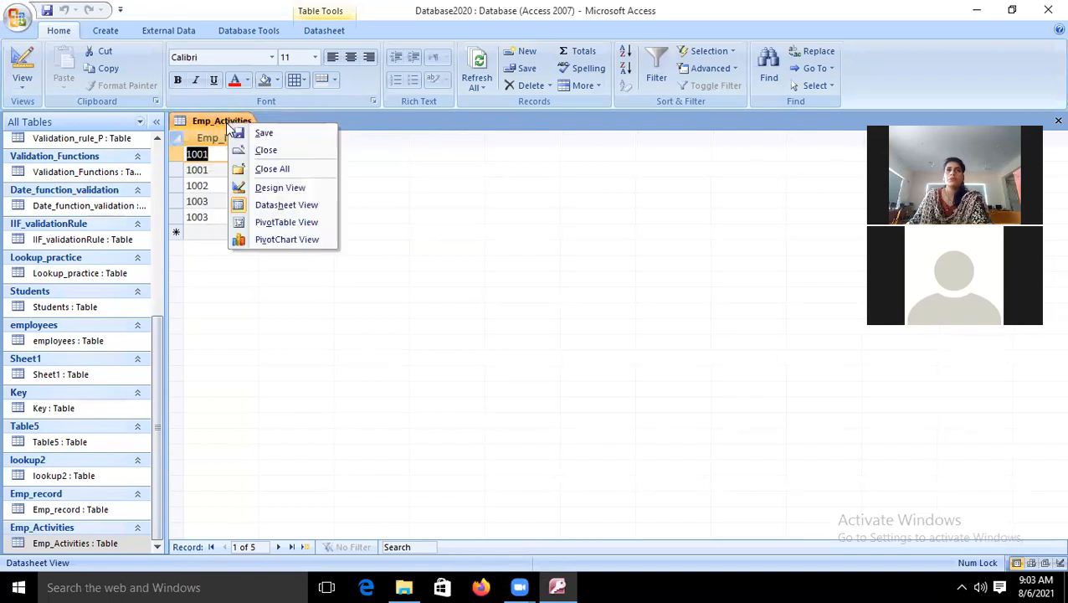
pyautogui.click(260, 151)
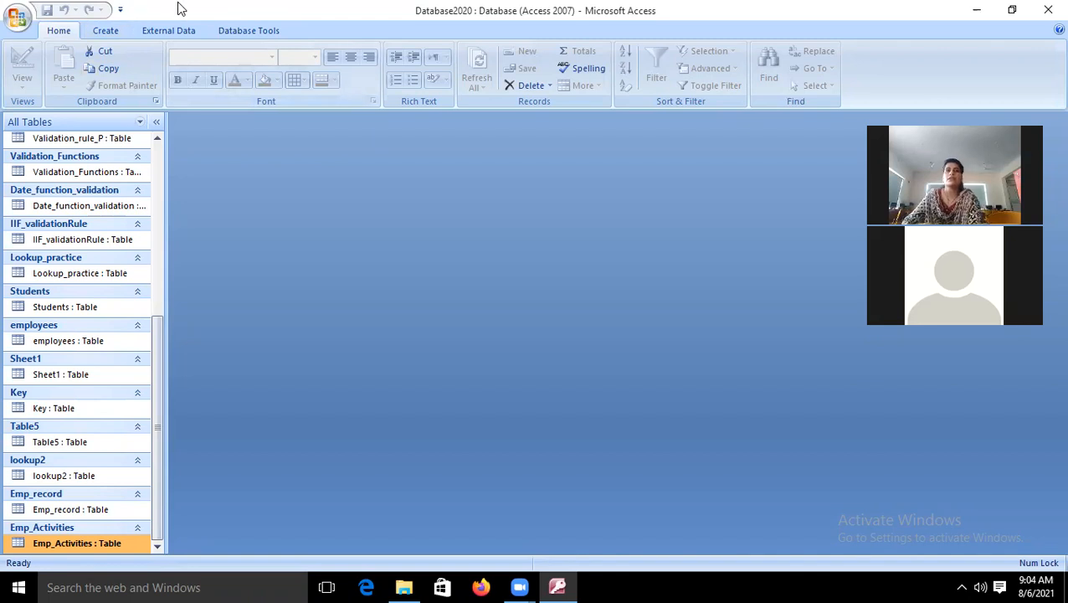
# - Open the database's relationships layout and hide the Emp_record and Emp_Activities tables from it
pyautogui.click(236, 34)
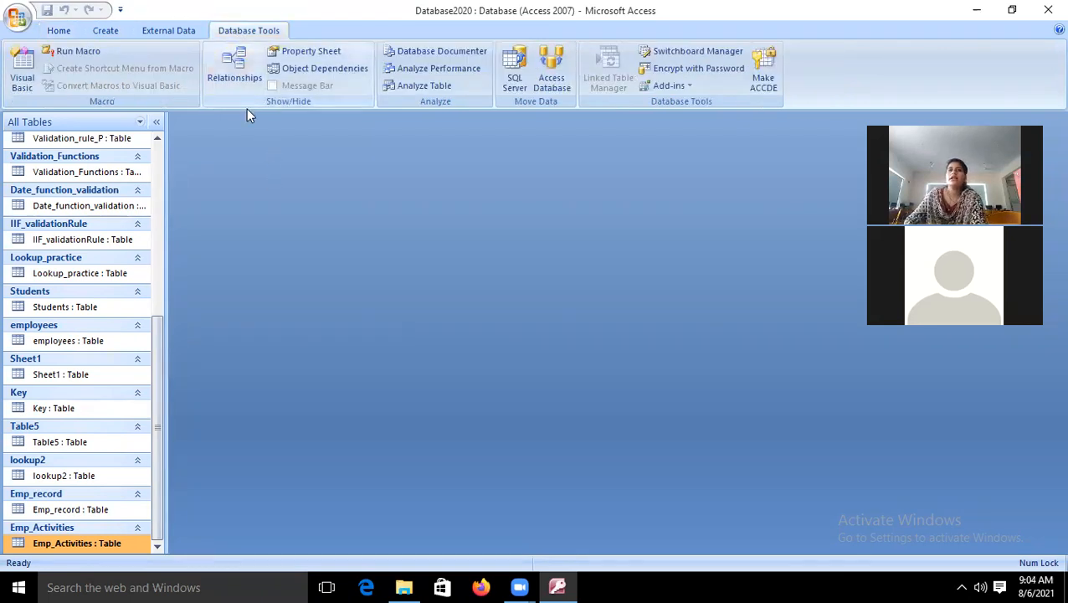
pyautogui.click(232, 84)
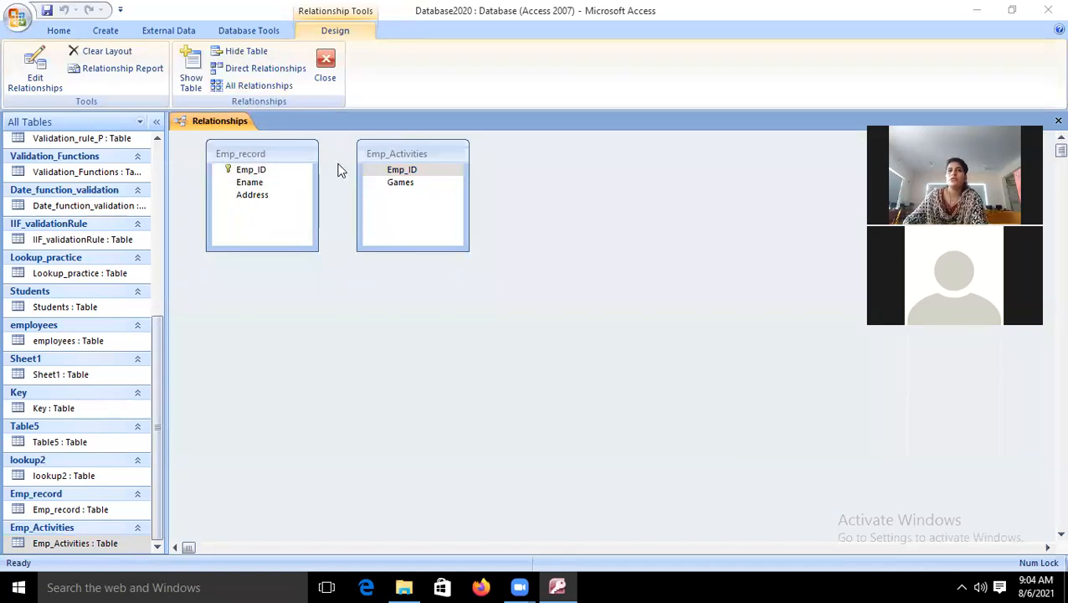
pyautogui.rightClick(281, 154)
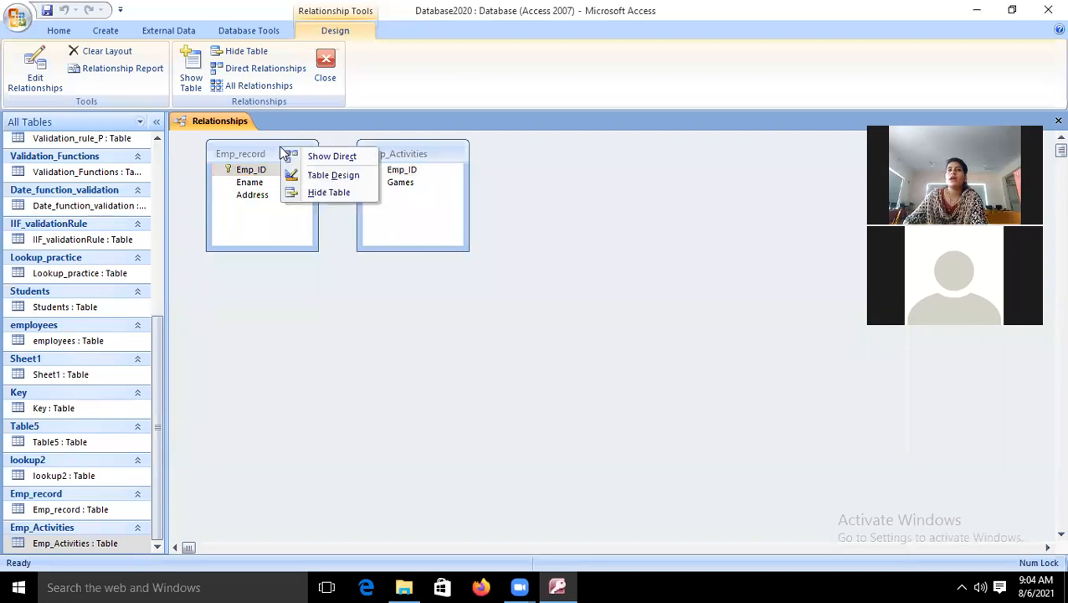
pyautogui.click(329, 191)
pyautogui.rightClick(456, 158)
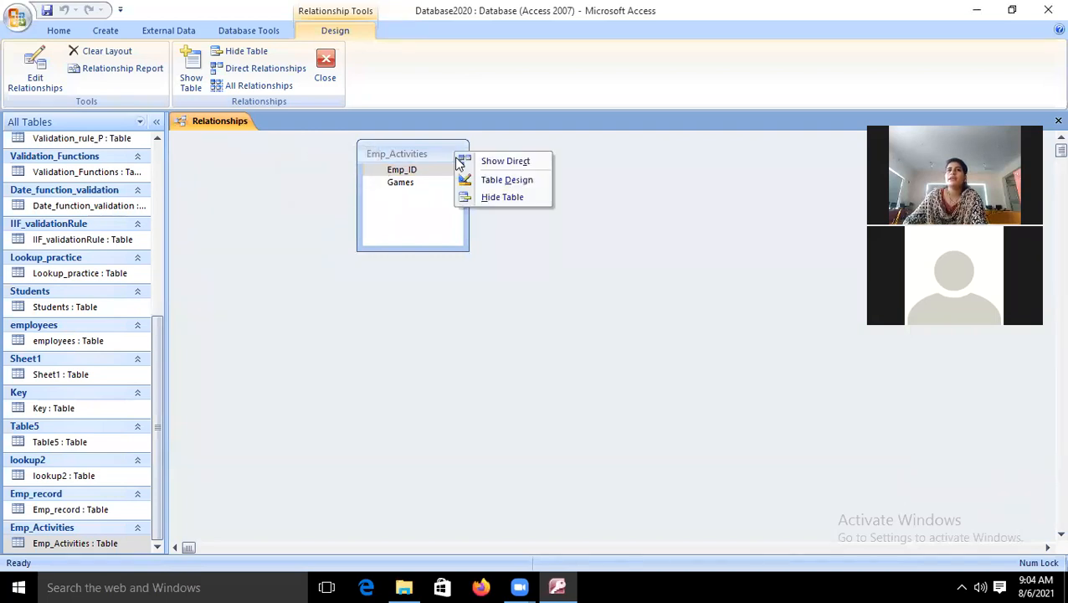
pyautogui.click(492, 197)
# - Add the Emp_record and Emp_Activities tables to the relationships layout
pyautogui.click(183, 86)
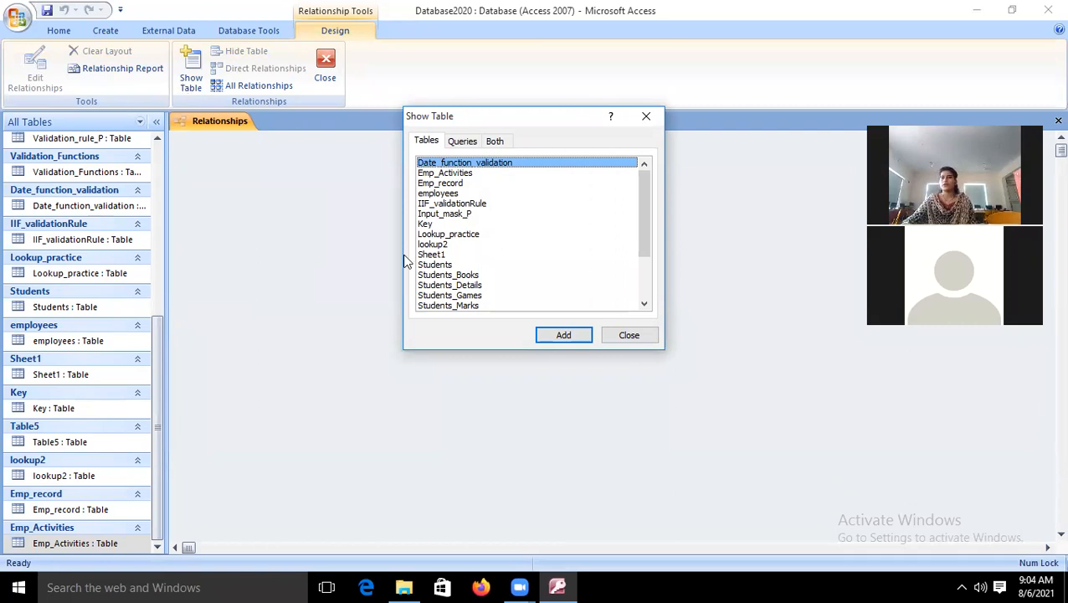
pyautogui.moveTo(648, 236)
pyautogui.mouseDown()
pyautogui.moveTo(645, 266)
pyautogui.moveTo(645, 226)
pyautogui.mouseUp()
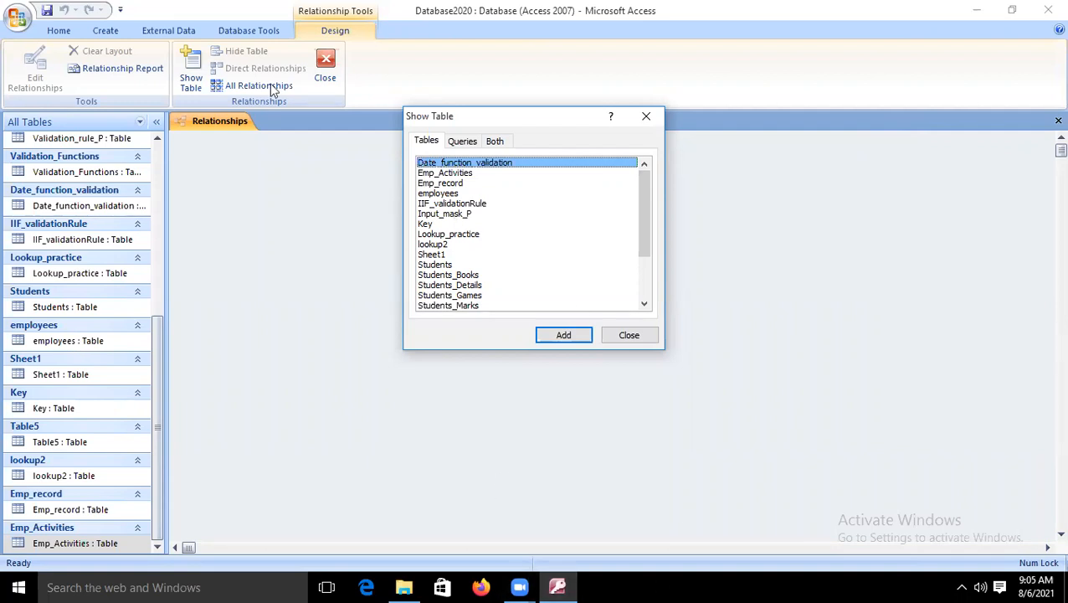
pyautogui.click(433, 172)
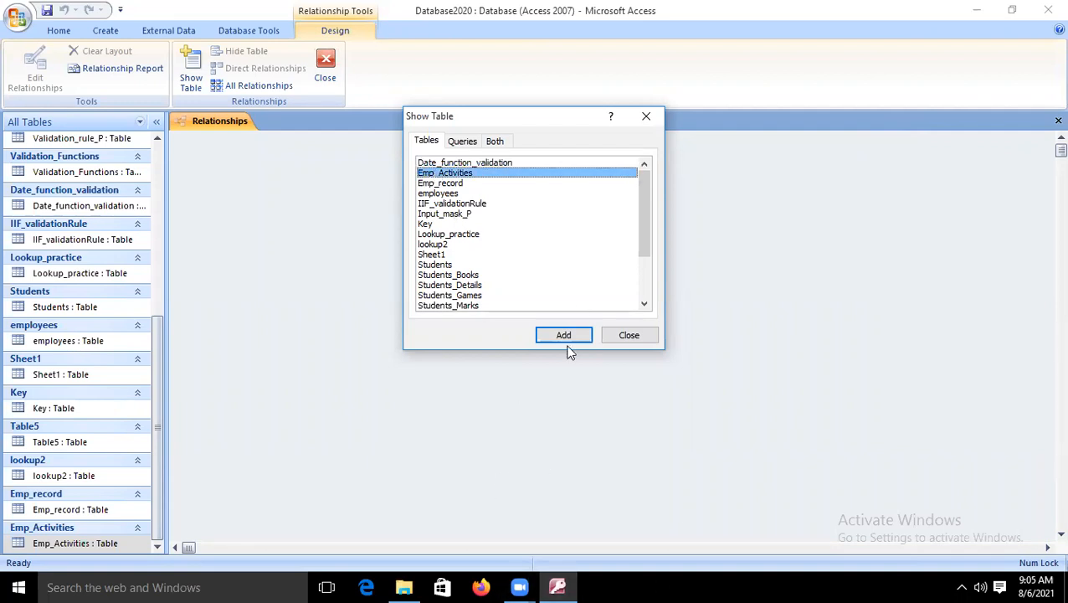
pyautogui.click(451, 184)
pyautogui.click(562, 335)
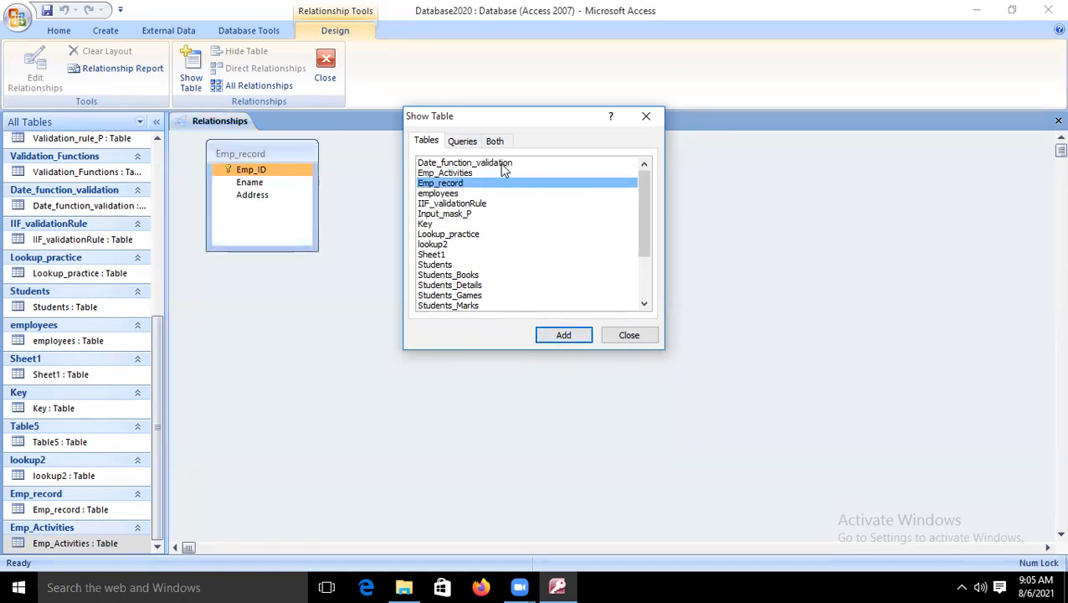
pyautogui.click(457, 174)
pyautogui.click(559, 335)
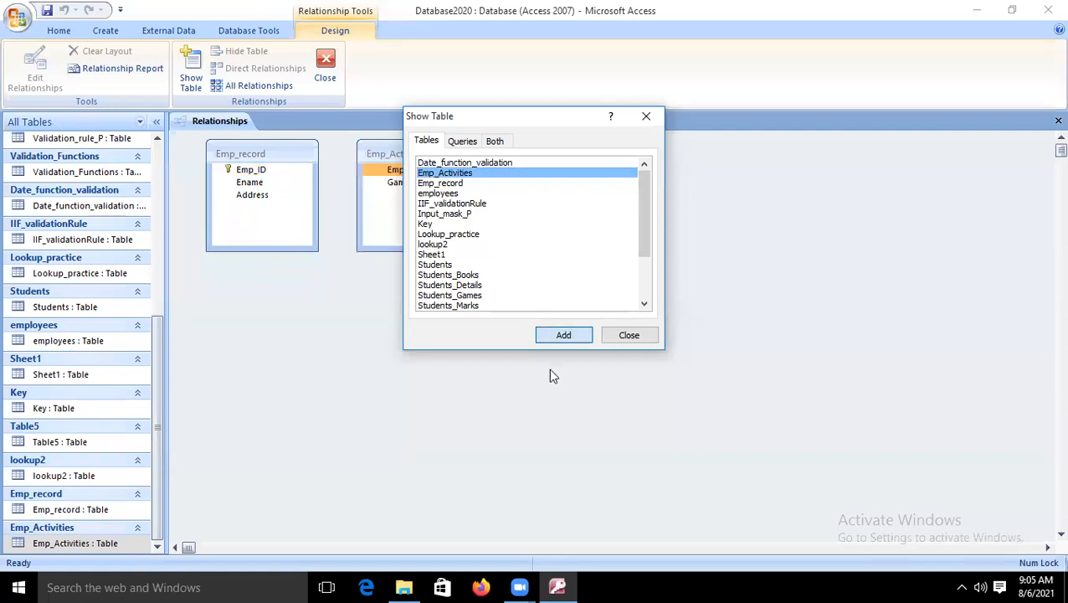
pyautogui.moveTo(588, 126); pyautogui.dragTo(648, 213)
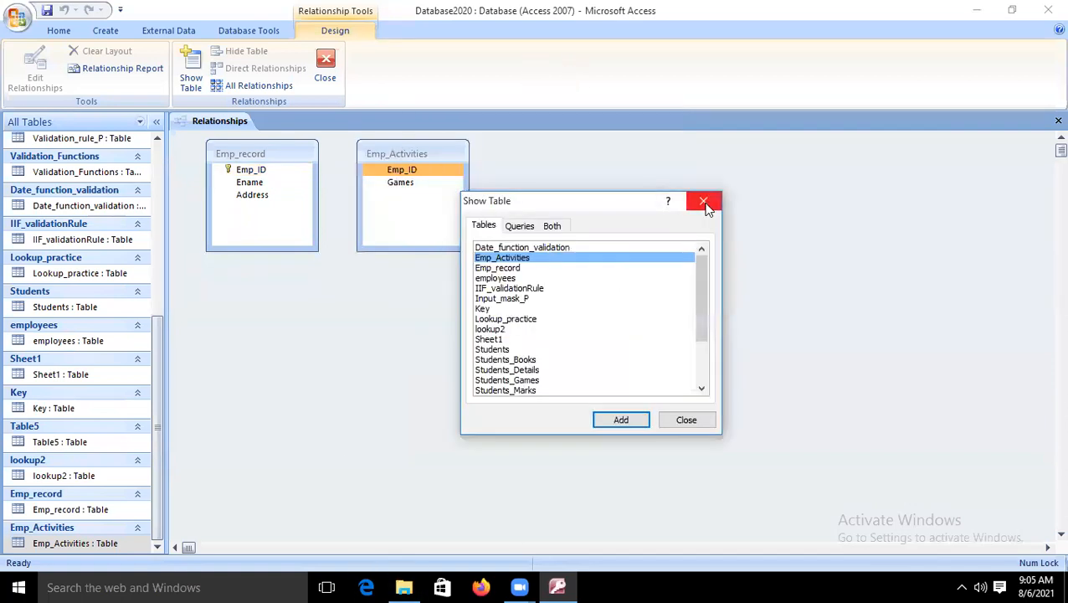
pyautogui.click(705, 202)
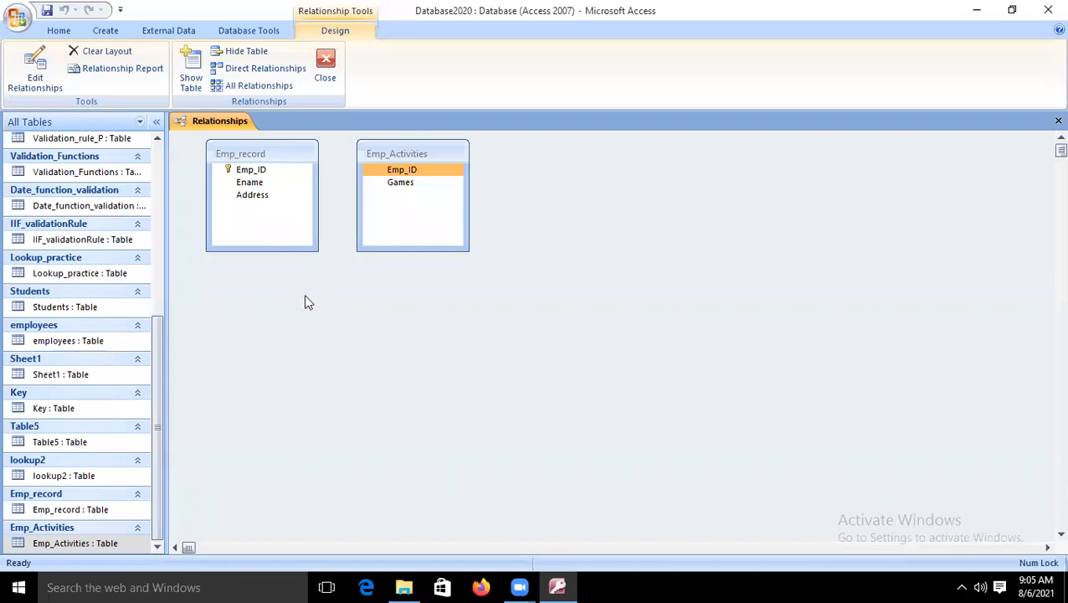
# - Create a relationship from Emp_ID in Emp_record to Emp_ID in Emp_Activities without enforcing referential integrity
pyautogui.click(266, 181)
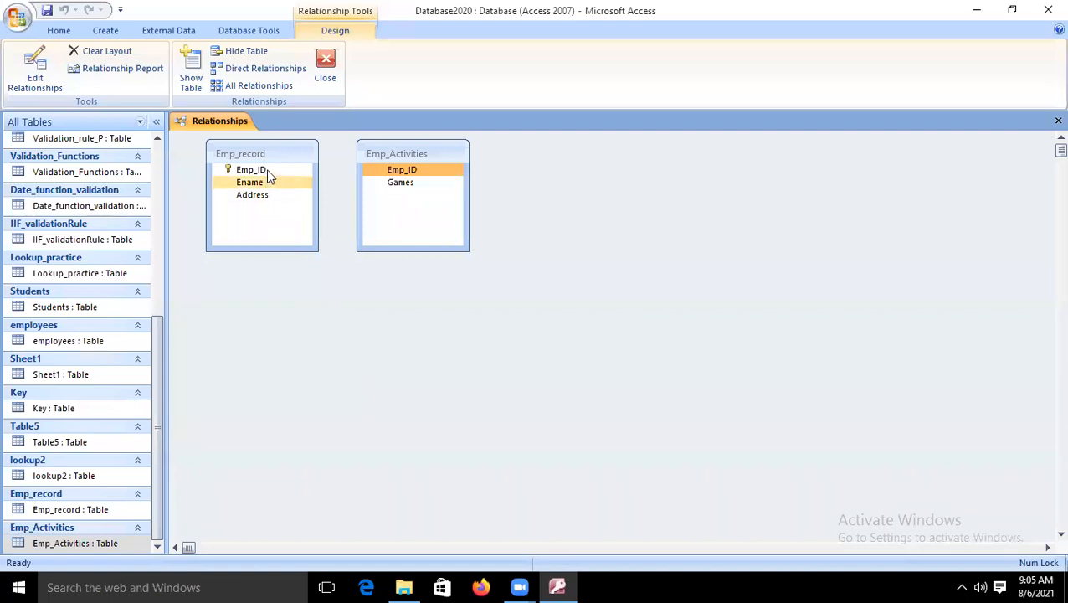
pyautogui.moveTo(268, 174); pyautogui.dragTo(400, 174)
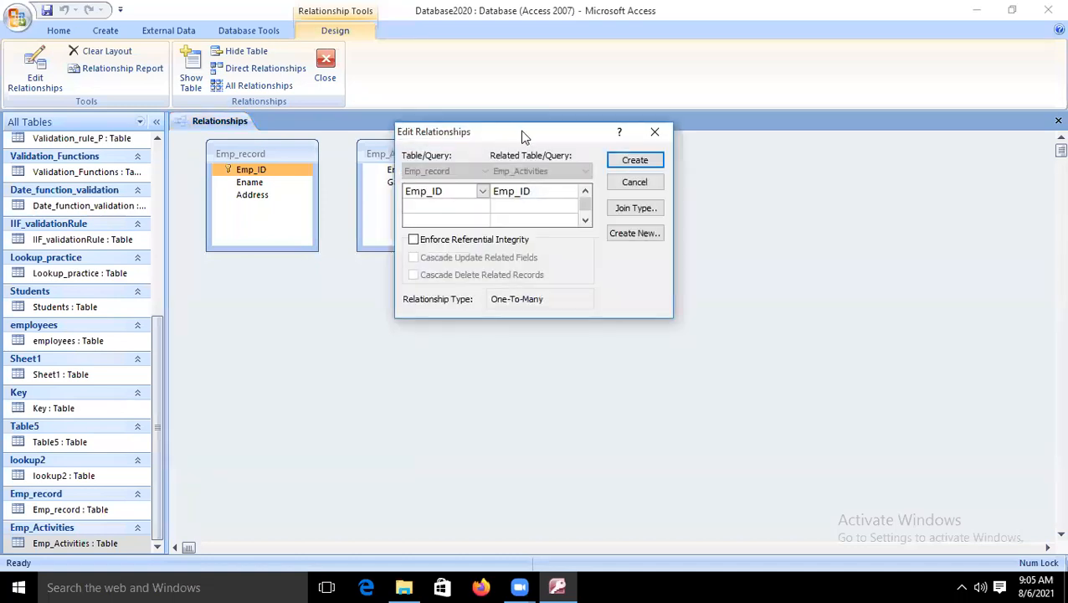
pyautogui.moveTo(519, 132); pyautogui.dragTo(683, 177)
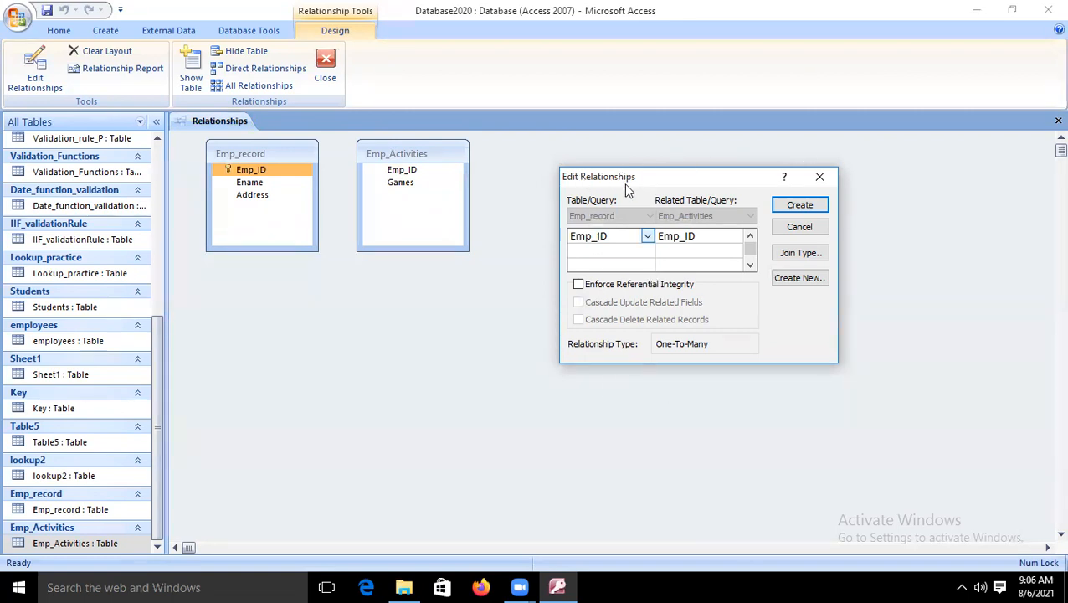
pyautogui.click(649, 236)
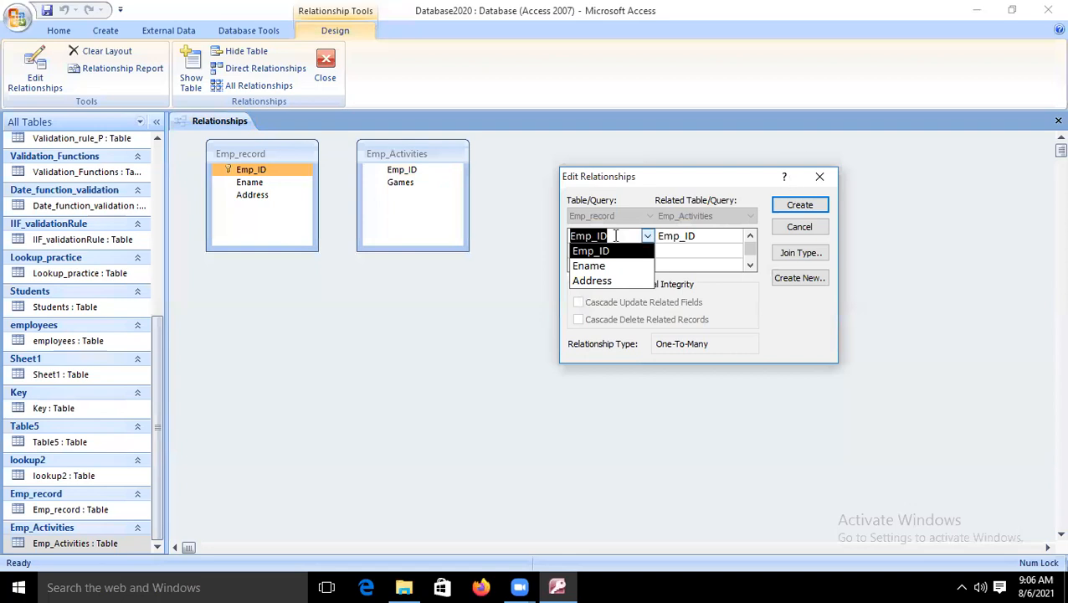
pyautogui.doubleClick(609, 235)
pyautogui.click(721, 286)
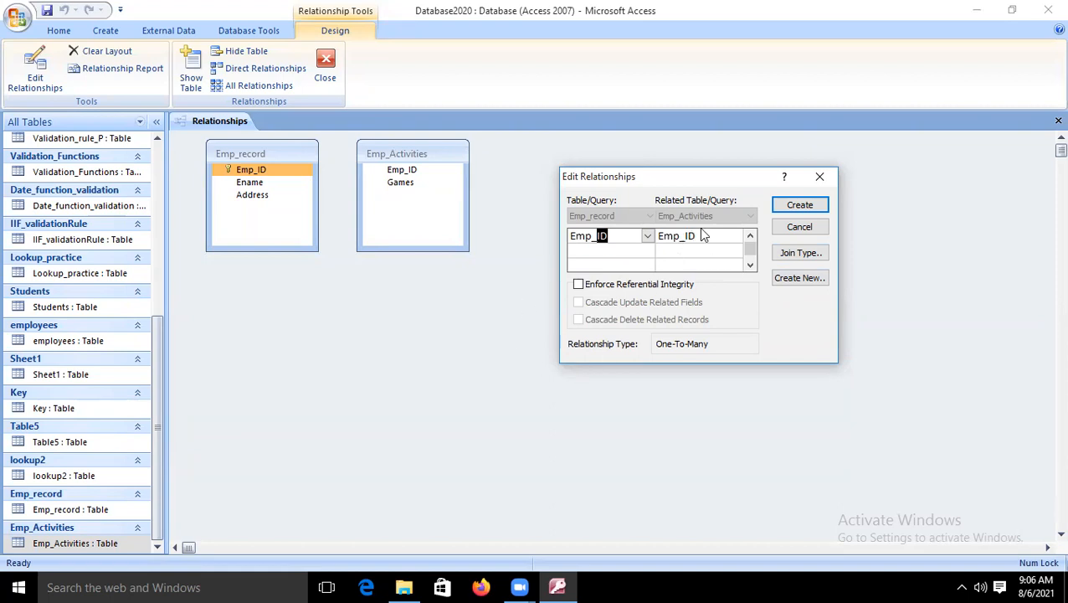
pyautogui.click(798, 206)
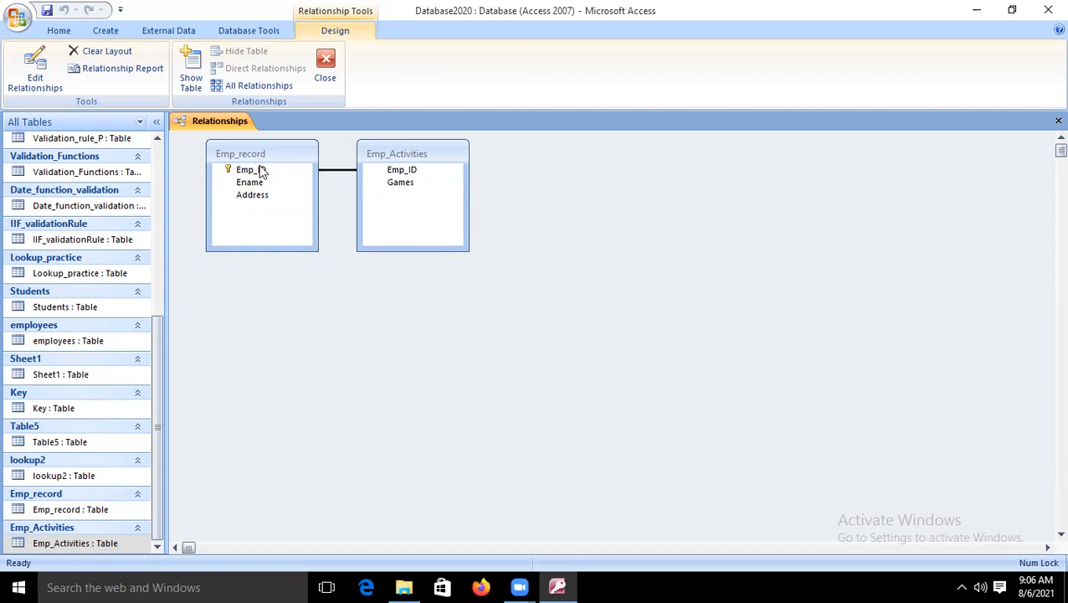
# - Permanently delete the relationship joining the Emp_ID fields of Emp_record and Emp_Activities
pyautogui.rightClick(330, 176)
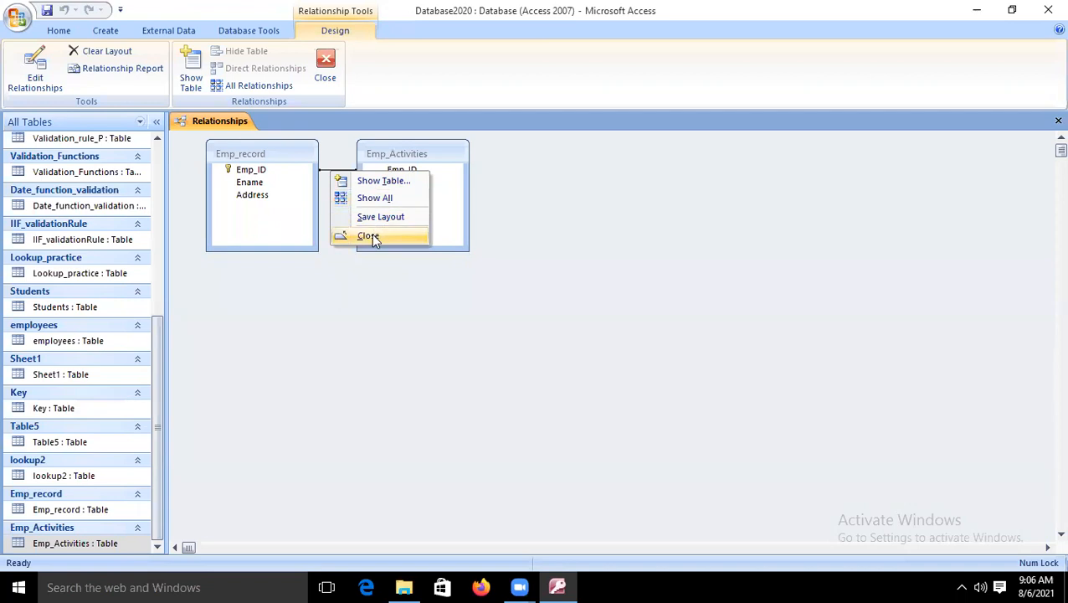
pyautogui.click(337, 170)
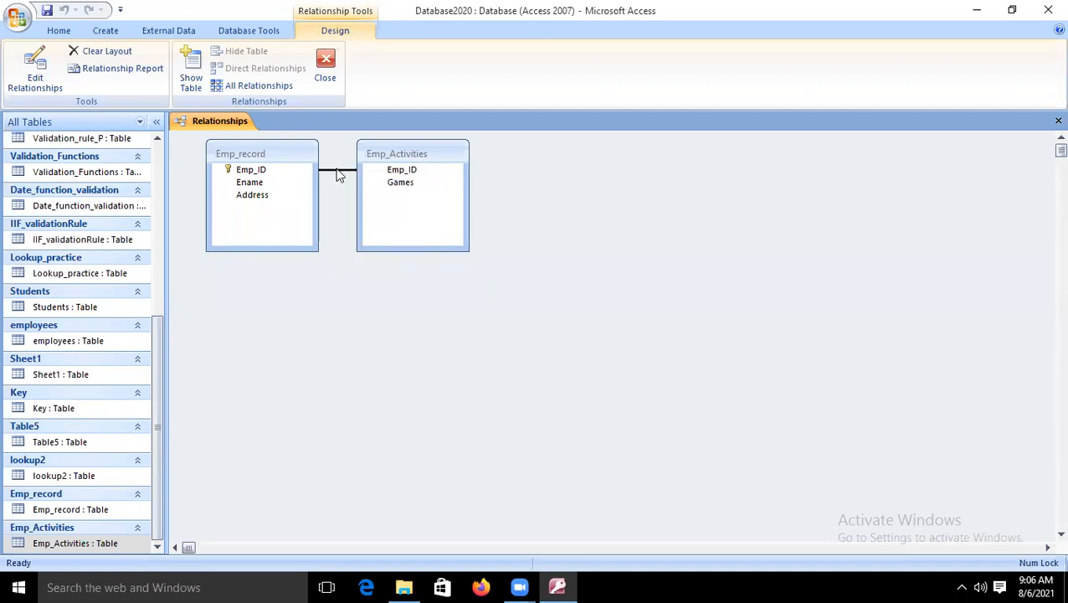
pyautogui.rightClick(338, 174)
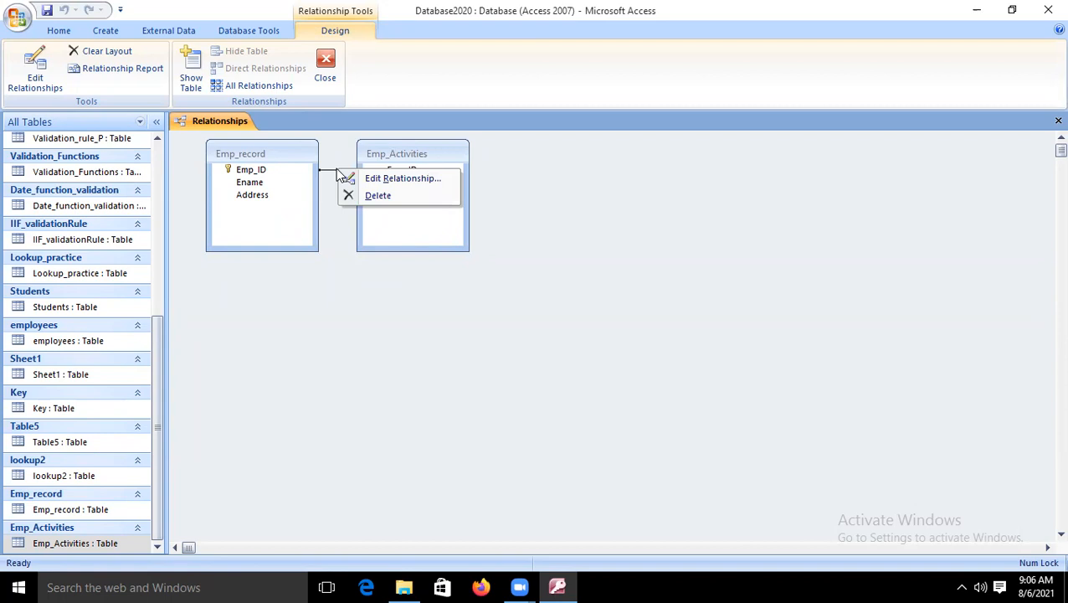
pyautogui.click(383, 201)
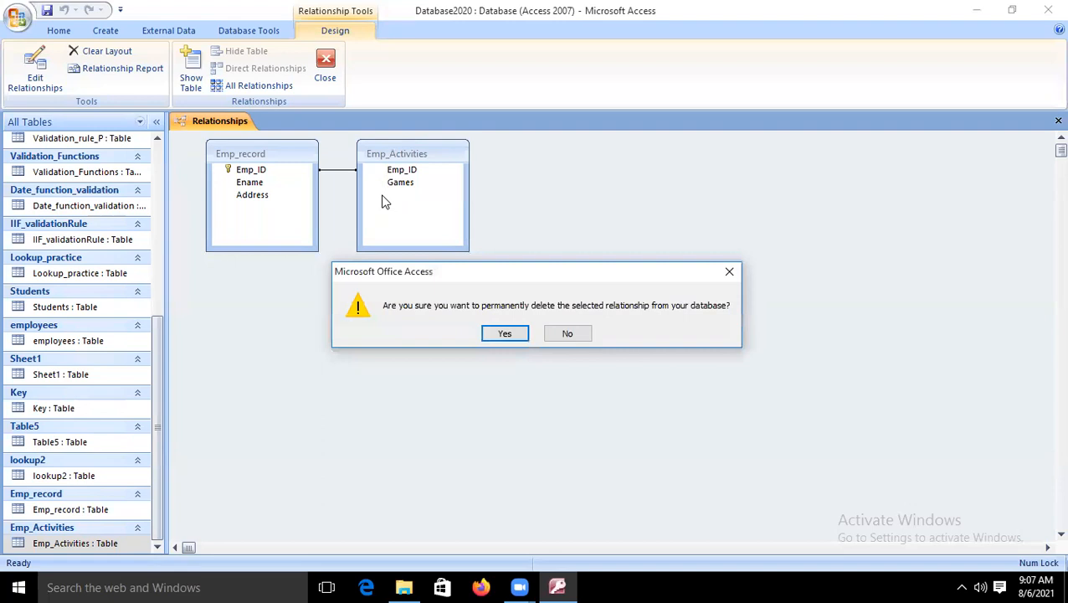
pyautogui.click(518, 338)
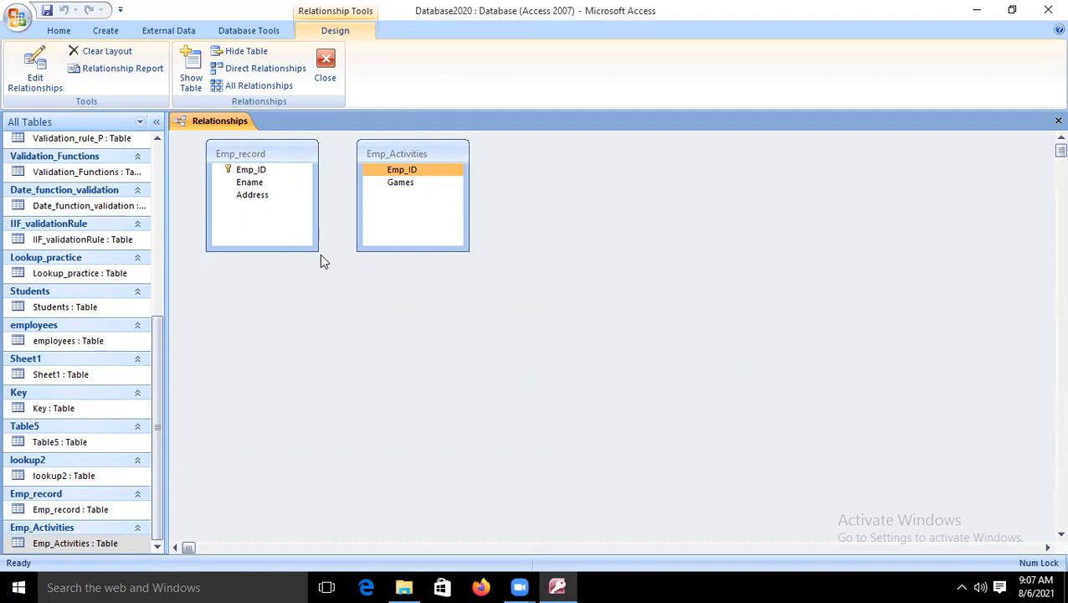
# - Create a relationship from Emp_ID in Emp_record to Games in Emp_Activities
pyautogui.click(255, 171)
pyautogui.moveTo(259, 173); pyautogui.dragTo(401, 171)
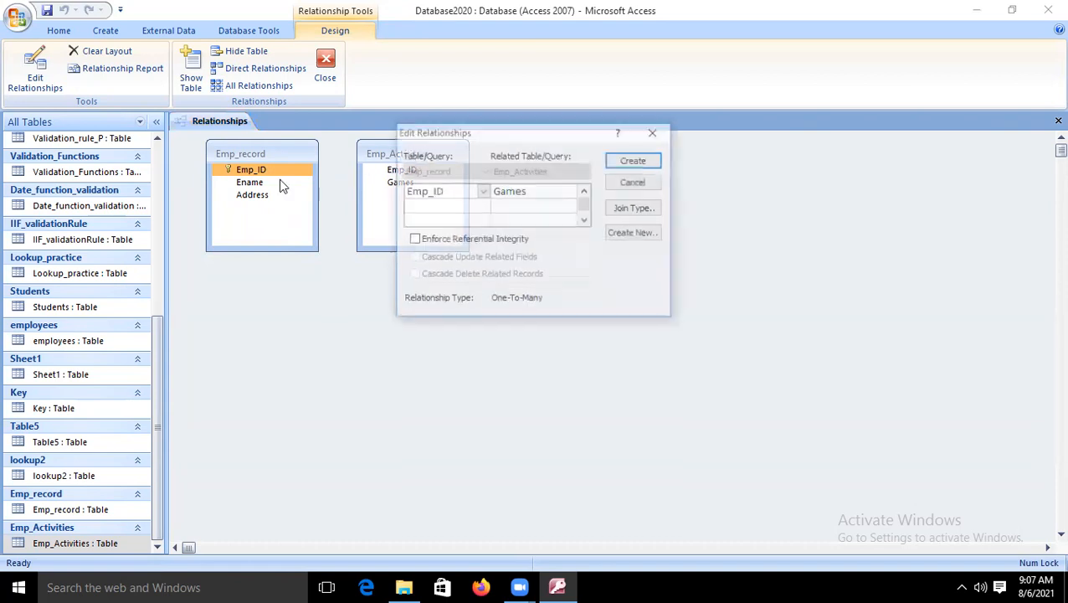
pyautogui.click(636, 160)
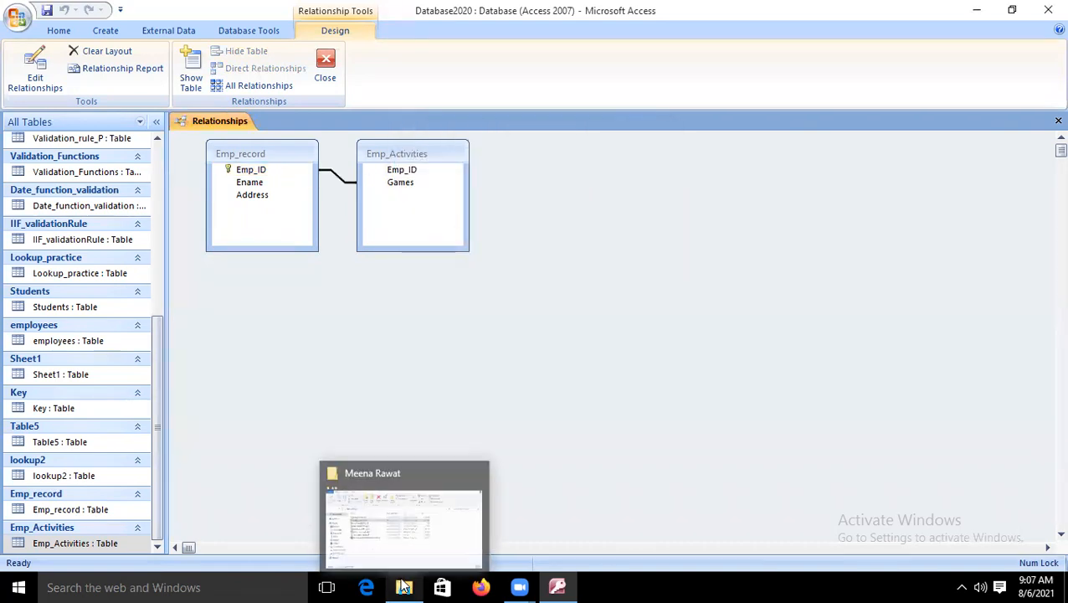
pyautogui.click(381, 171)
pyautogui.click(390, 184)
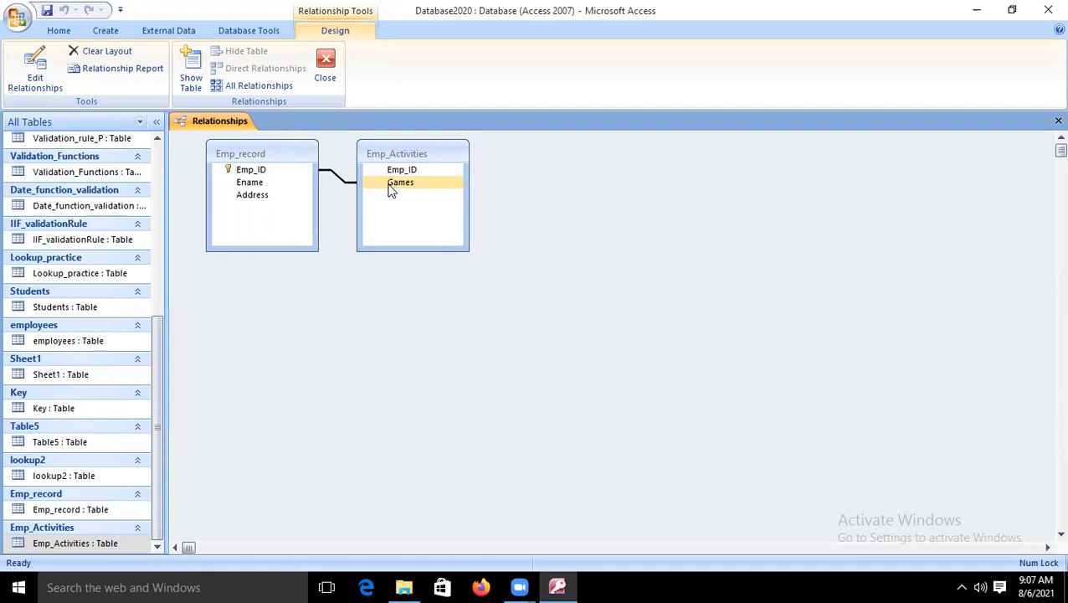
pyautogui.click(301, 198)
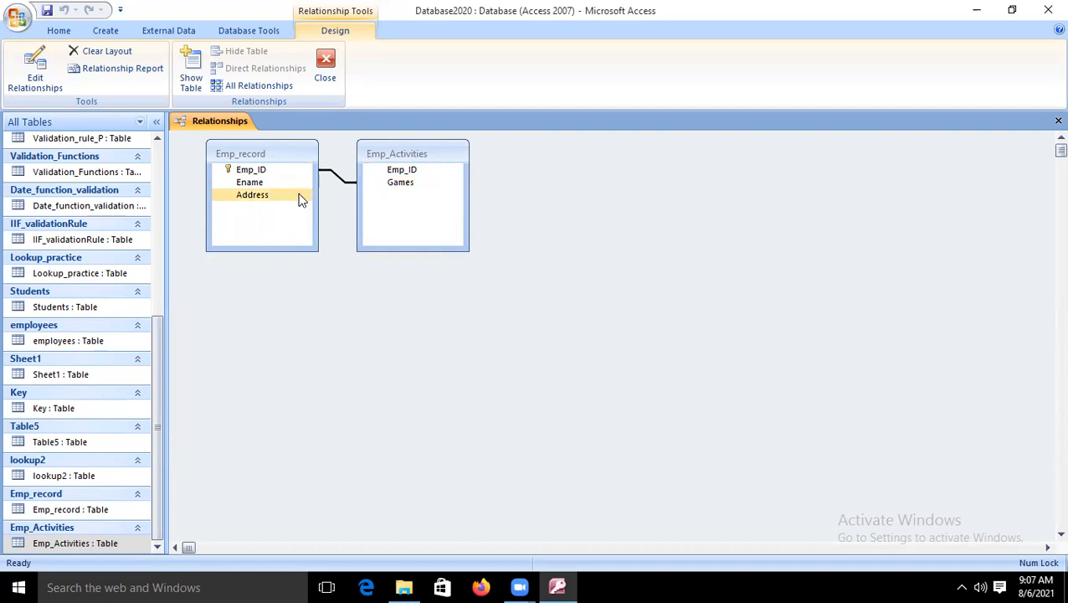
pyautogui.click(247, 172)
pyautogui.click(371, 183)
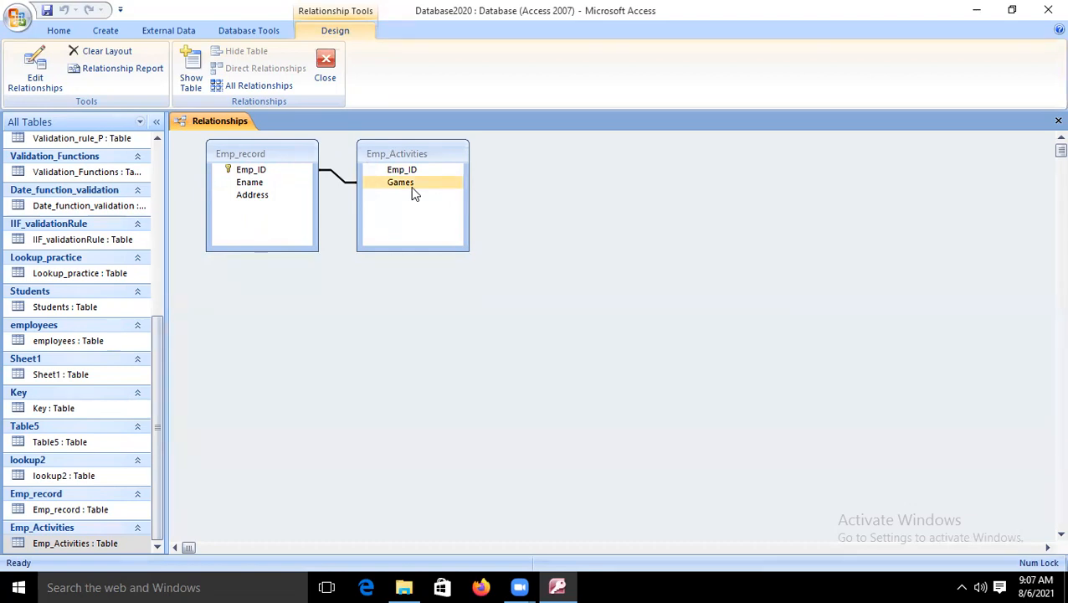
pyautogui.click(174, 200)
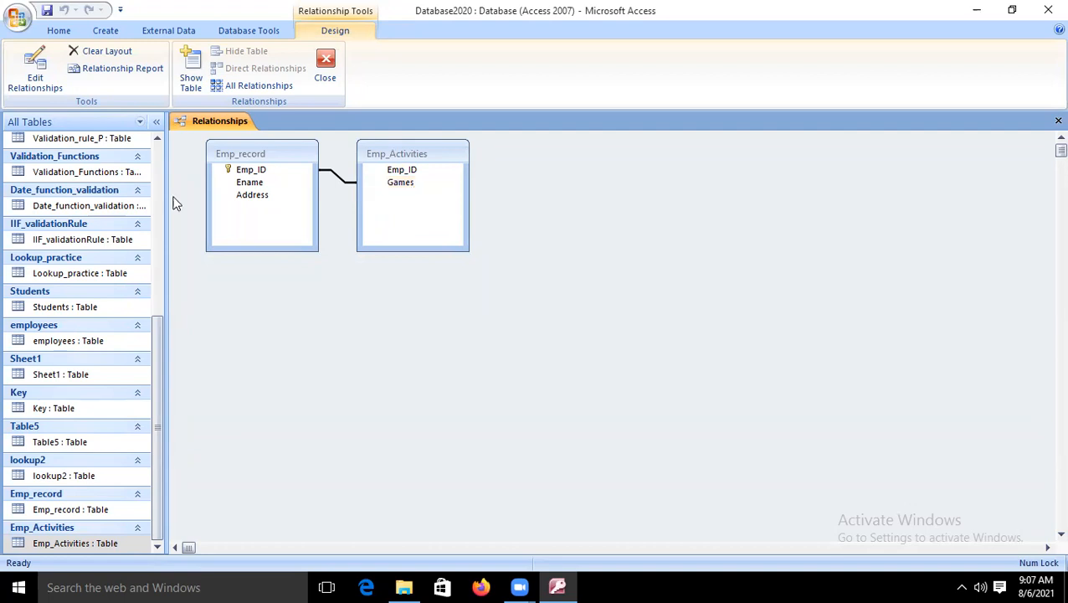
pyautogui.click(253, 172)
pyautogui.rightClick(325, 170)
pyautogui.click(350, 300)
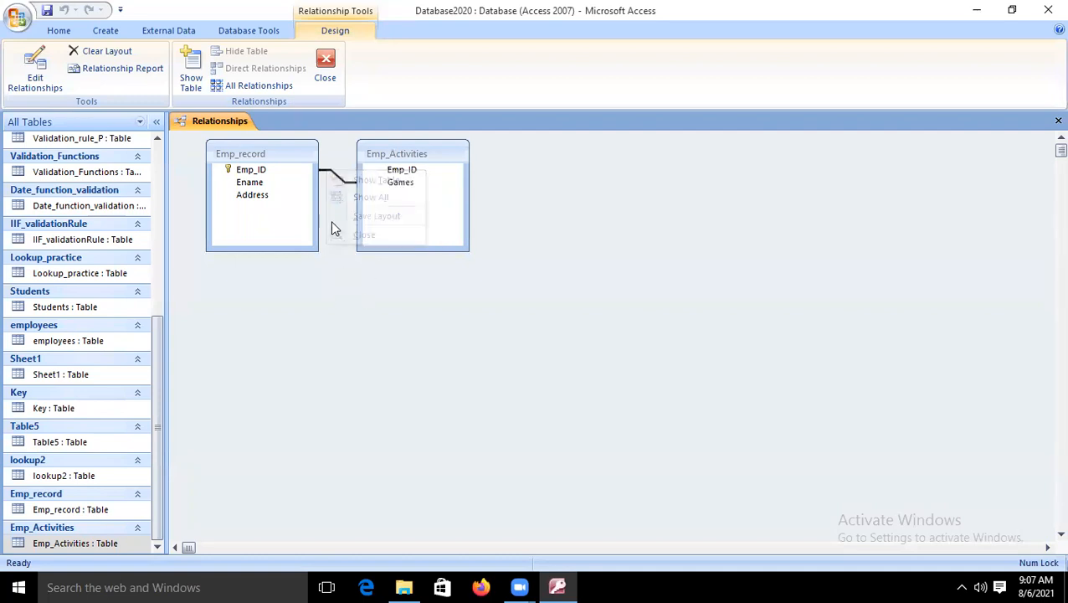
pyautogui.rightClick(329, 172)
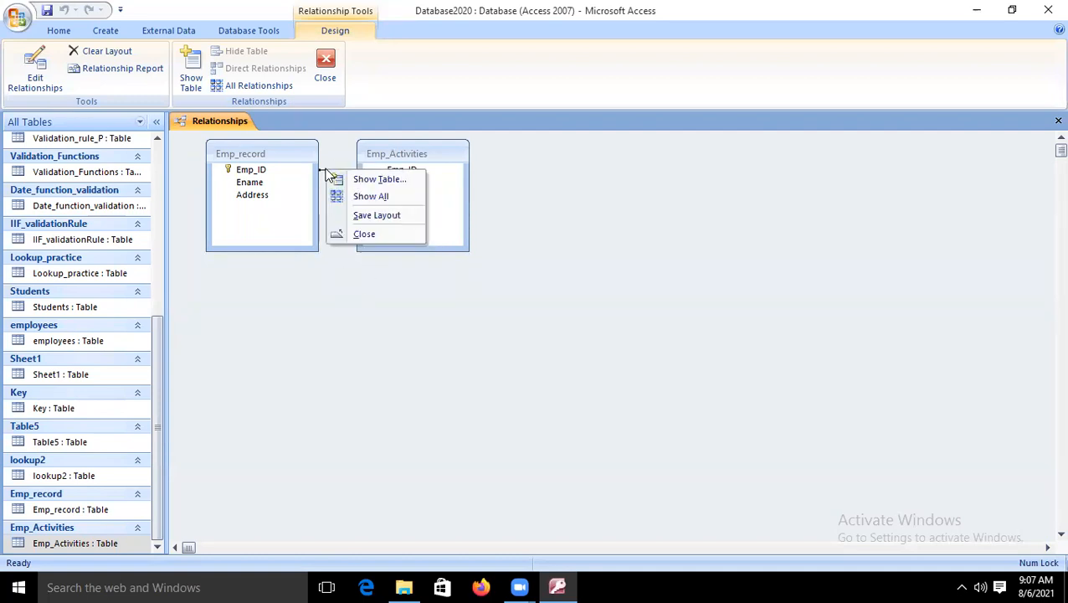
pyautogui.click(346, 280)
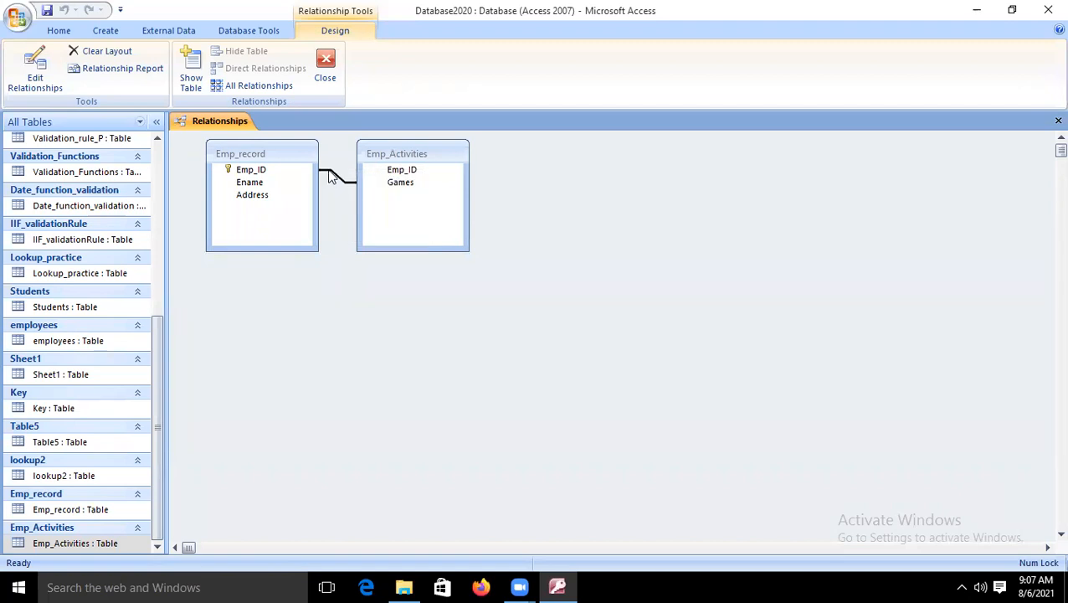
pyautogui.rightClick(330, 173)
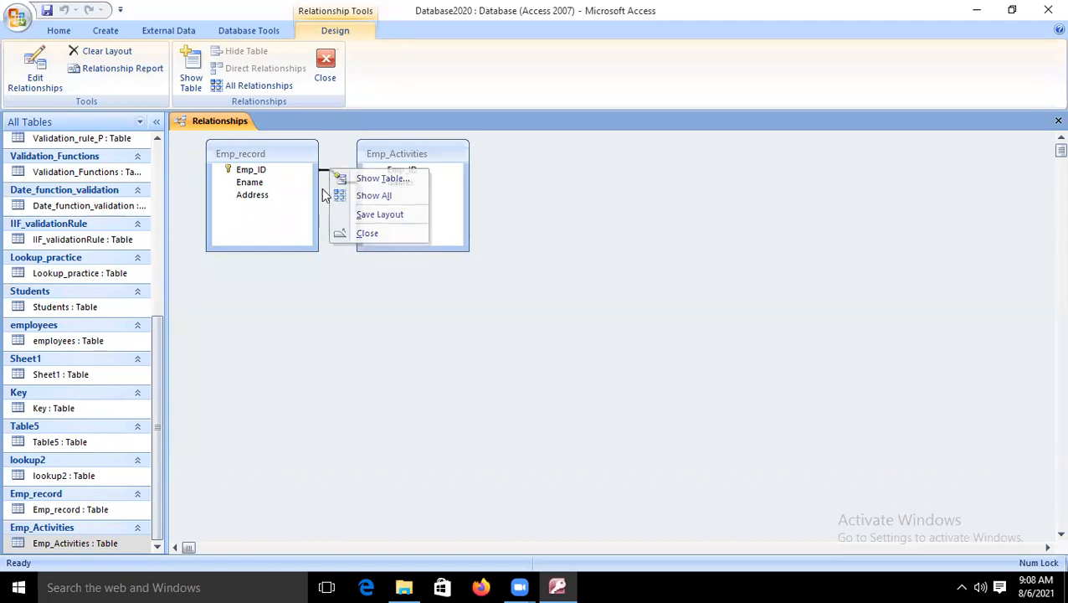
pyautogui.rightClick(327, 171)
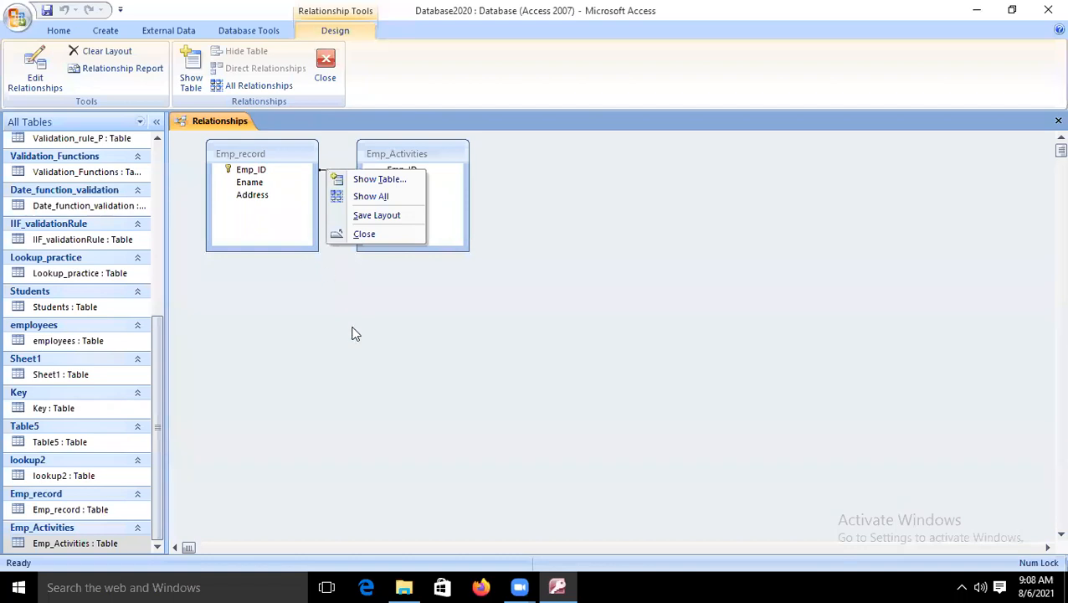
pyautogui.click(352, 328)
pyautogui.click(342, 179)
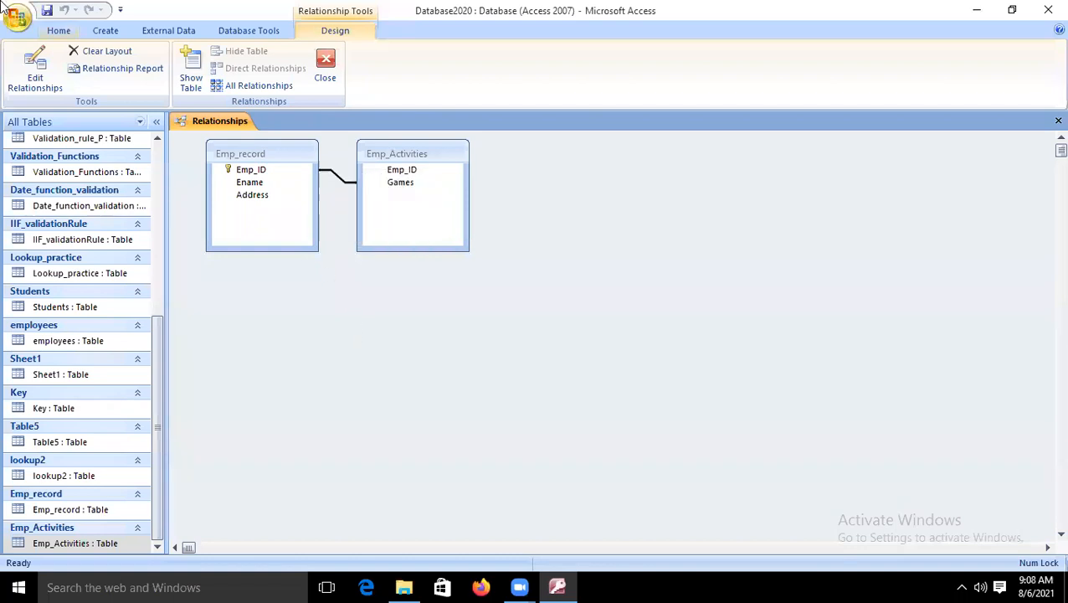
# - Change the related field in Emp_Activities to Emp_ID for the existing relationship with Emp_record
pyautogui.click(53, 68)
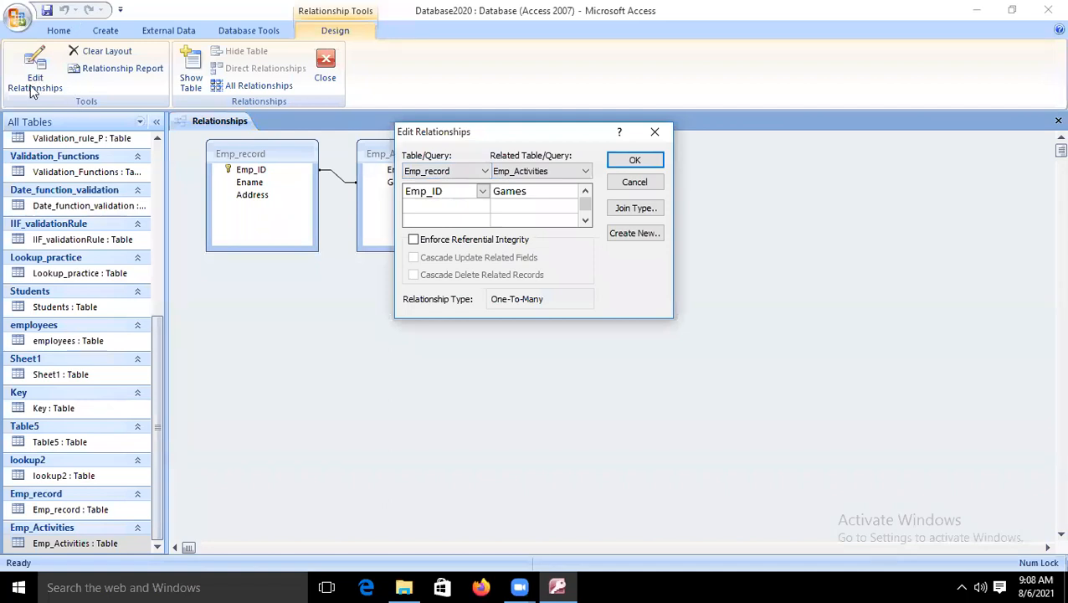
pyautogui.moveTo(524, 131); pyautogui.dragTo(659, 131)
pyautogui.click(685, 190)
pyautogui.click(707, 190)
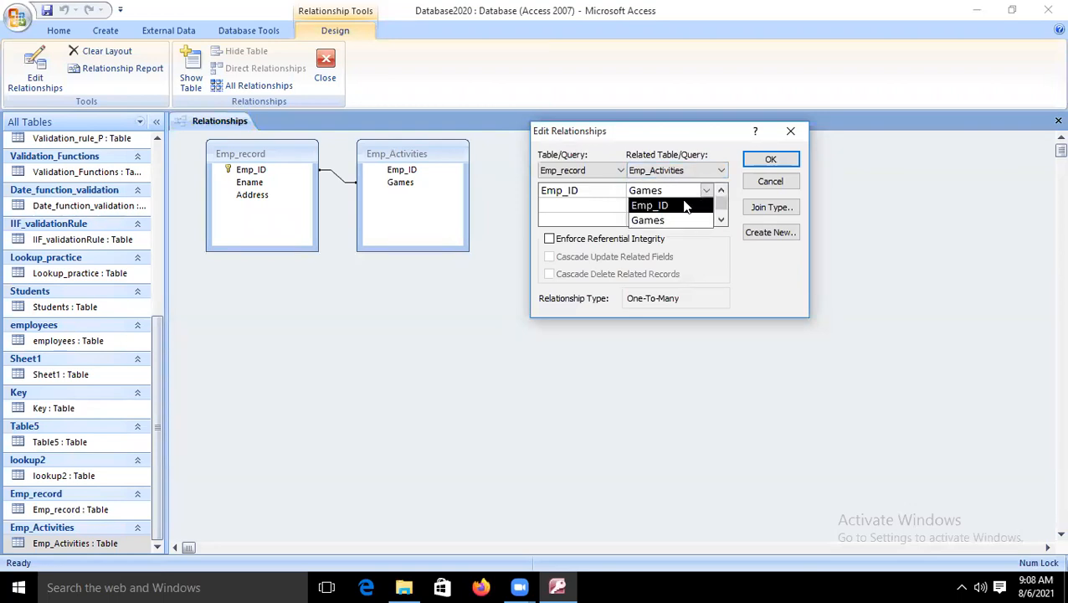
pyautogui.click(658, 205)
pyautogui.click(770, 159)
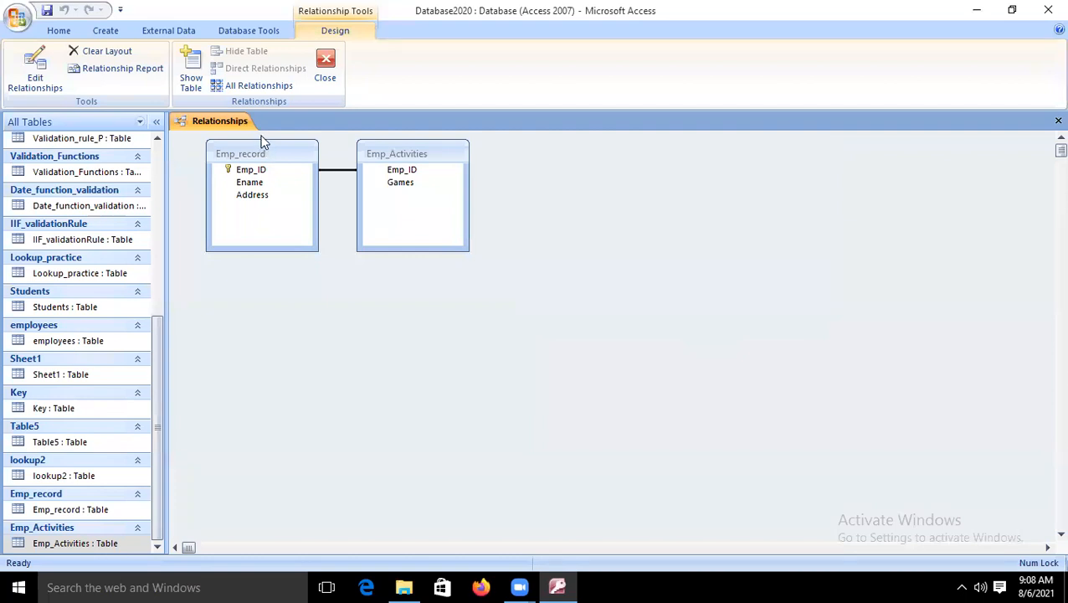
# - Examine the linked Emp_ID fields of Emp_record and Emp_Activities in the relationships layout
pyautogui.click(296, 148)
pyautogui.click(375, 184)
pyautogui.click(411, 171)
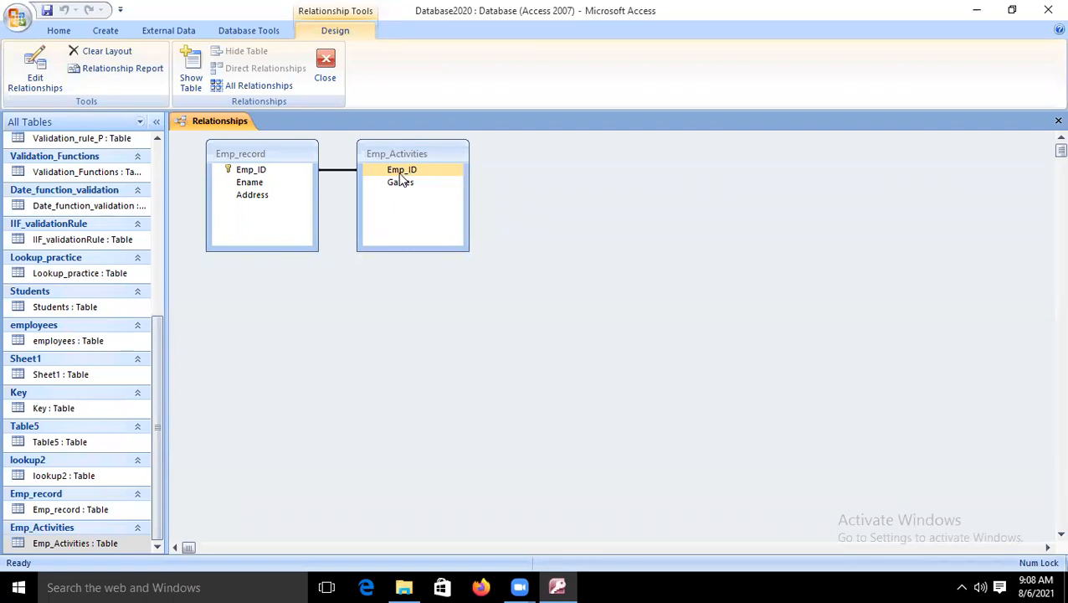
pyautogui.click(299, 154)
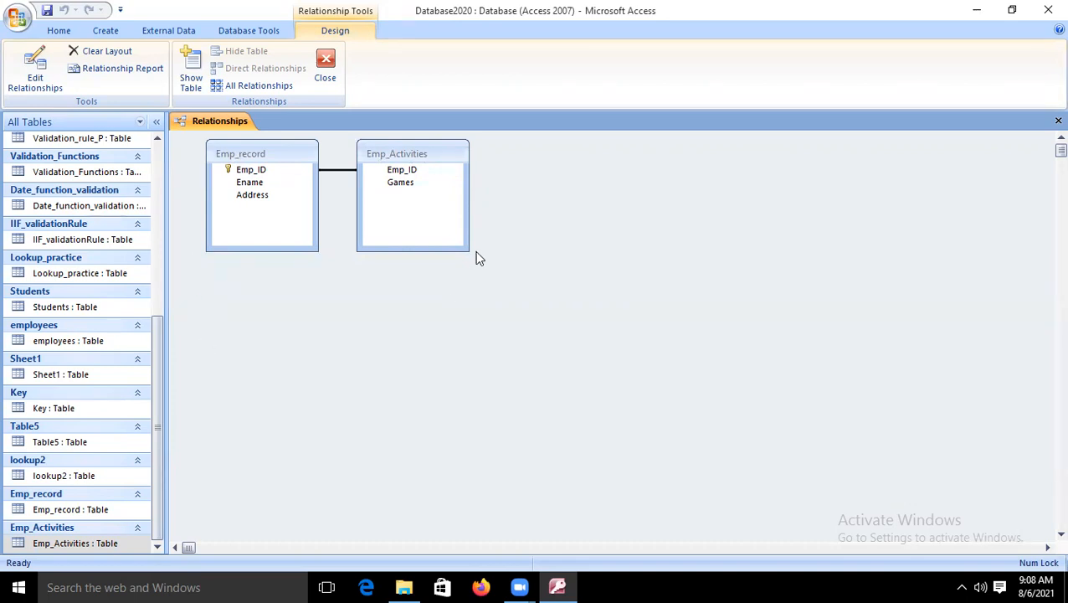
pyautogui.click(441, 173)
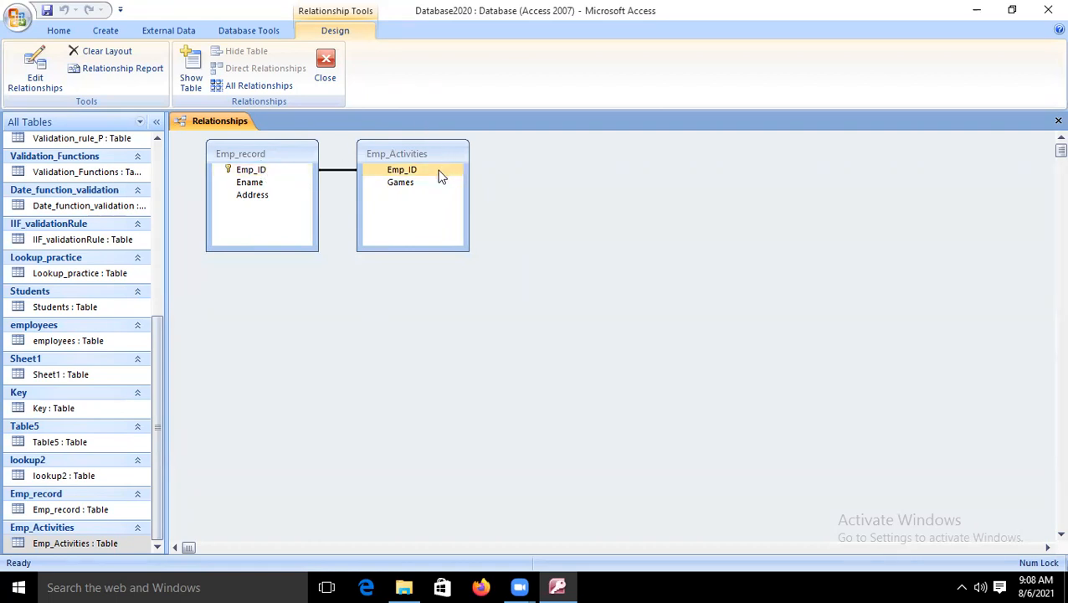
pyautogui.click(279, 327)
pyautogui.click(253, 171)
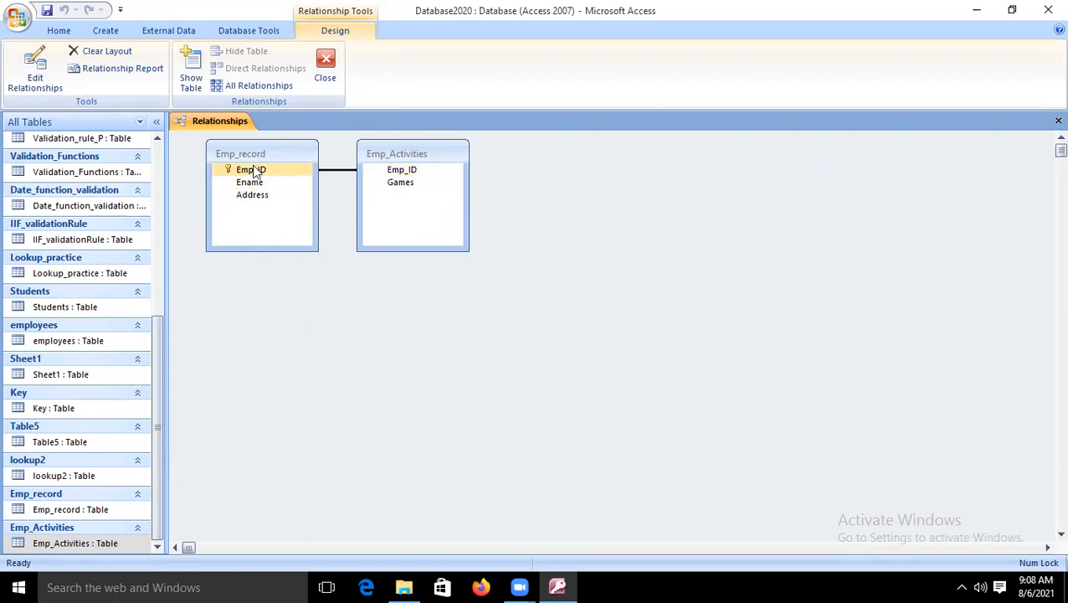
pyautogui.click(381, 173)
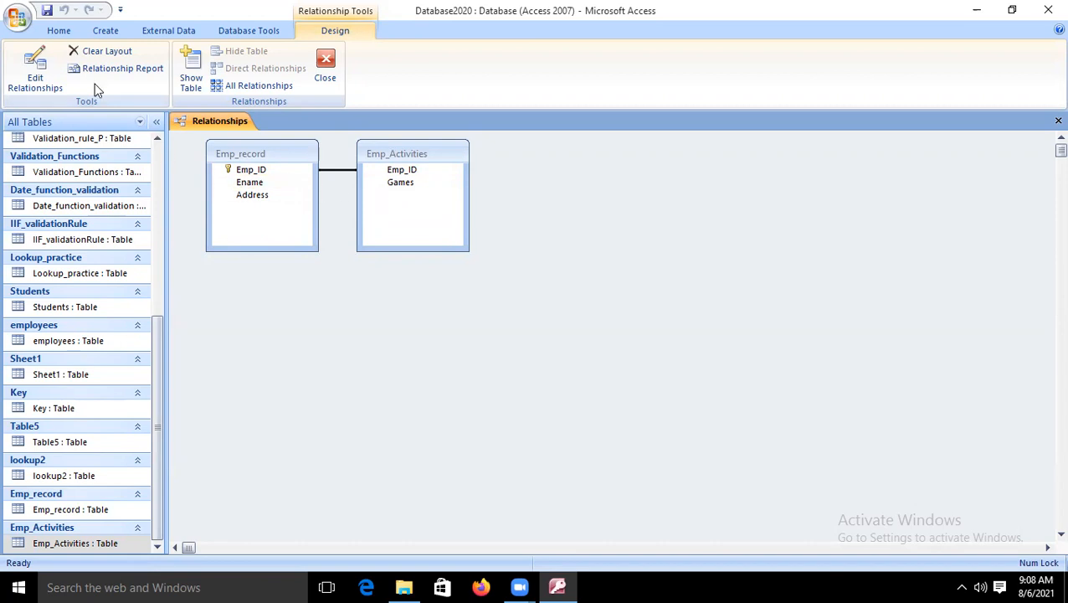
# - Close and reopen the relationships layout to review the link between Emp_record and Emp_Activities, leaving the layout closed
pyautogui.click(33, 78)
pyautogui.click(321, 82)
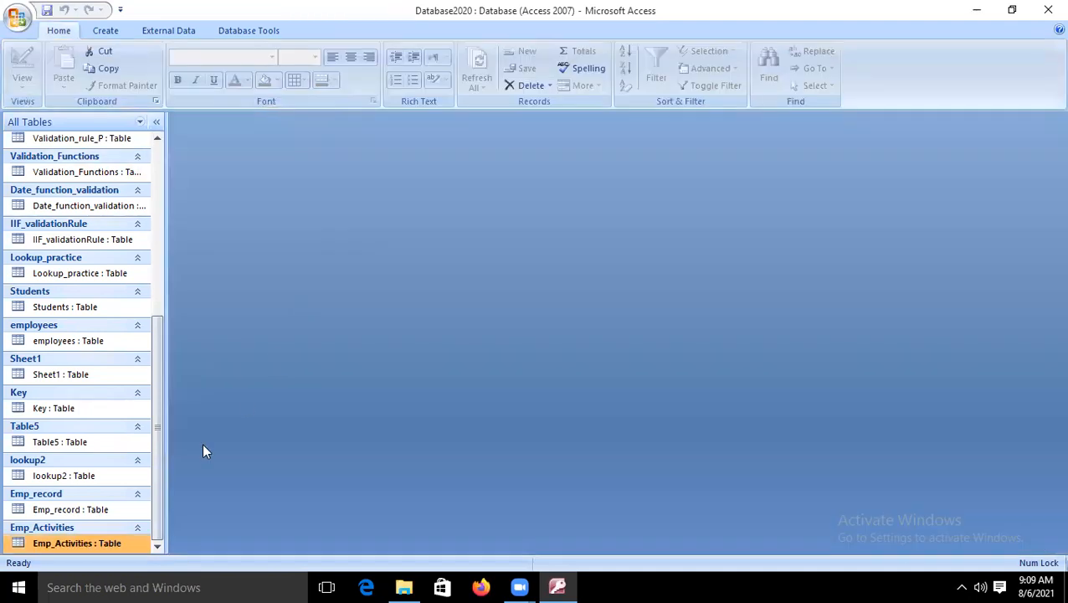
pyautogui.click(245, 31)
pyautogui.click(234, 67)
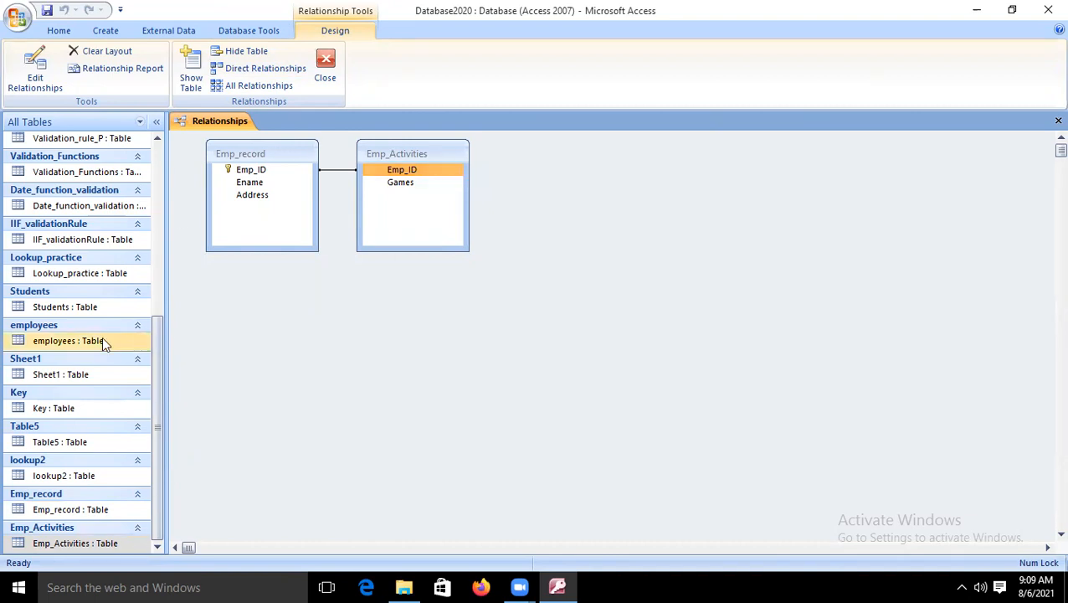
pyautogui.click(63, 508)
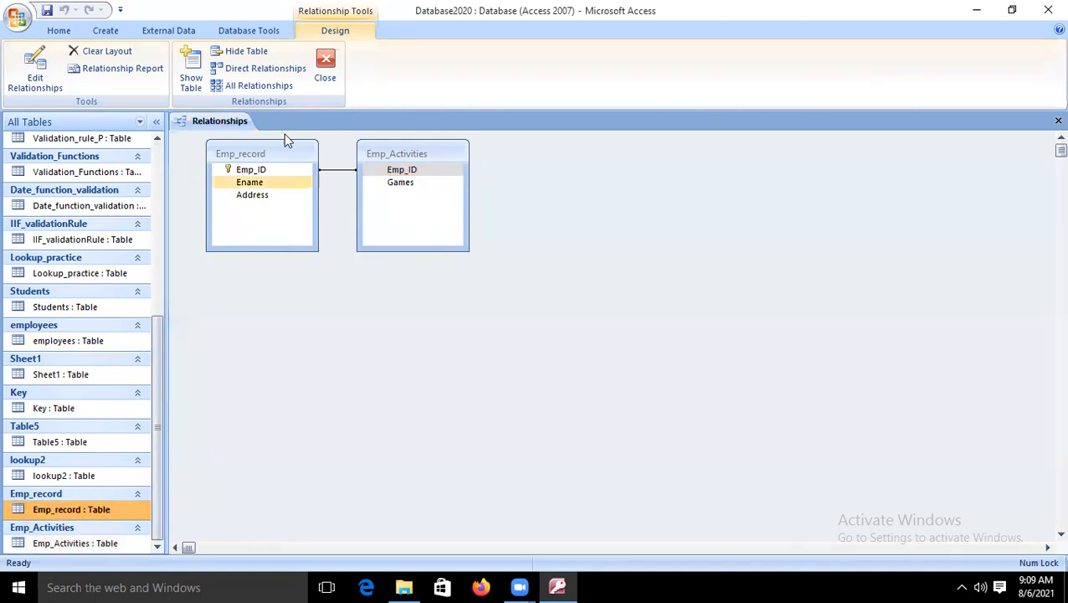
pyautogui.click(326, 79)
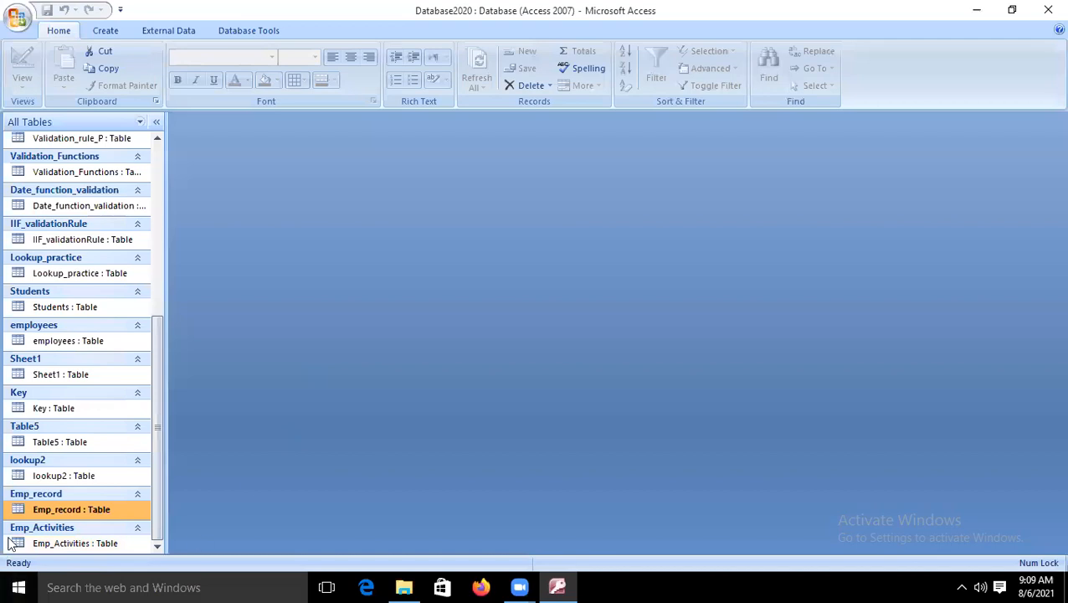
# - Open the Emp_record and Emp_Activities tables in Datasheet View and compare their records
pyautogui.doubleClick(83, 510)
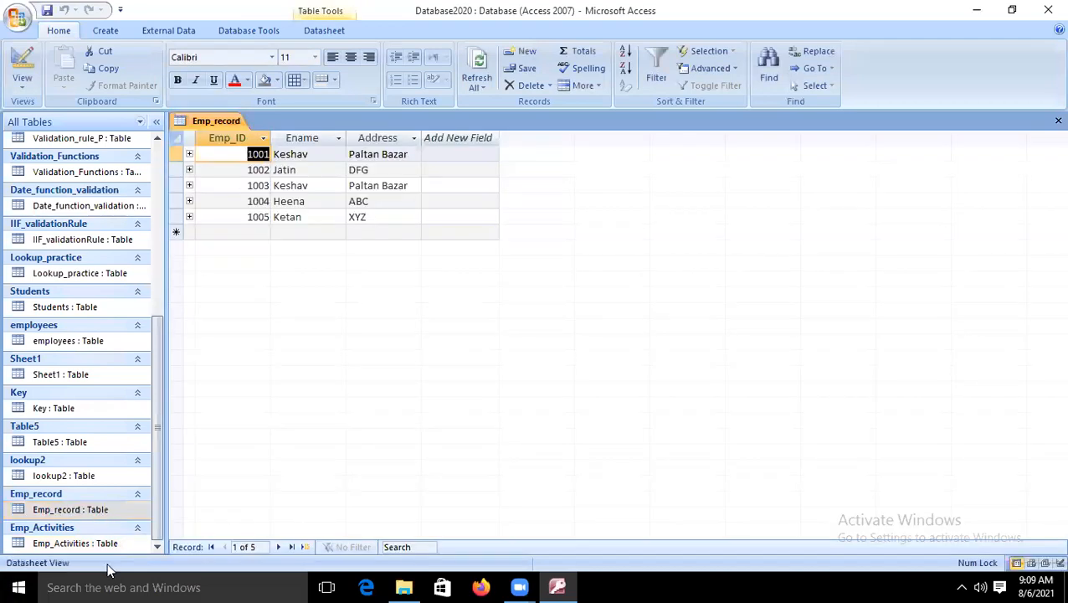
pyautogui.click(104, 542)
pyautogui.doubleClick(104, 543)
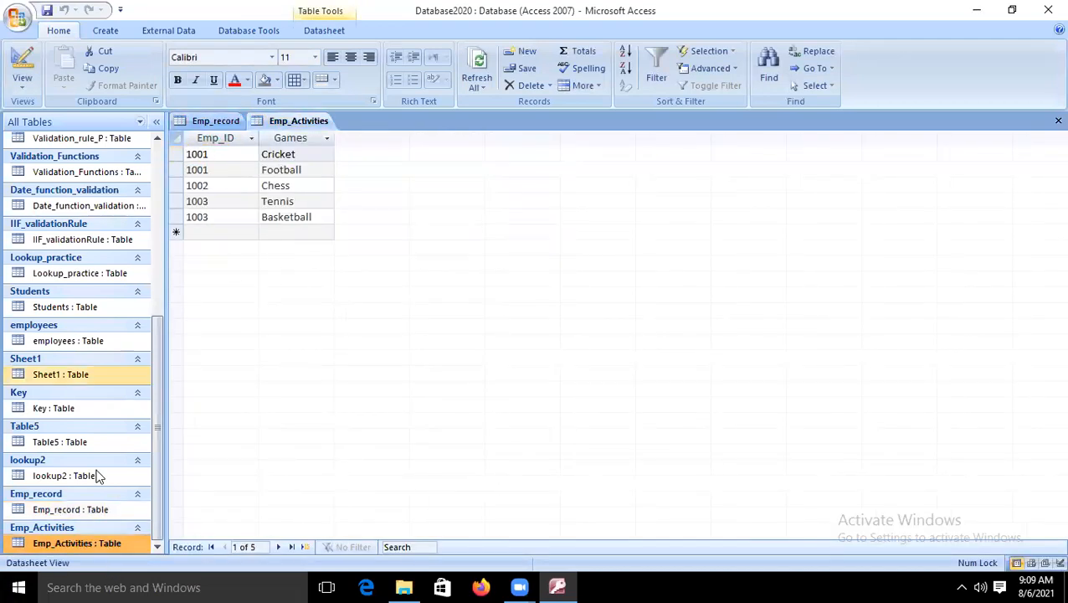
pyautogui.click(60, 510)
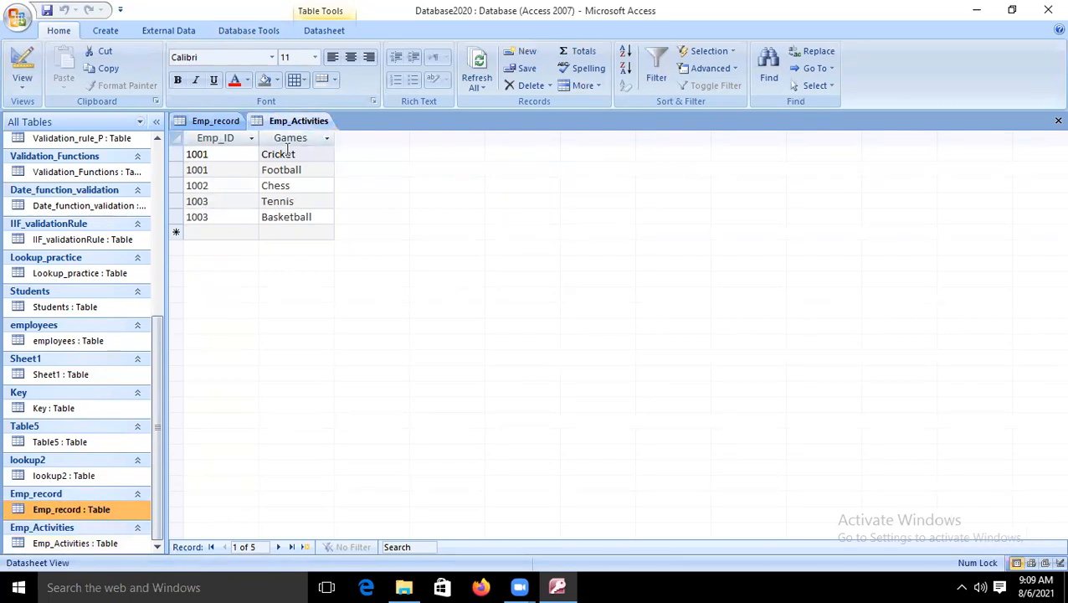
pyautogui.click(215, 122)
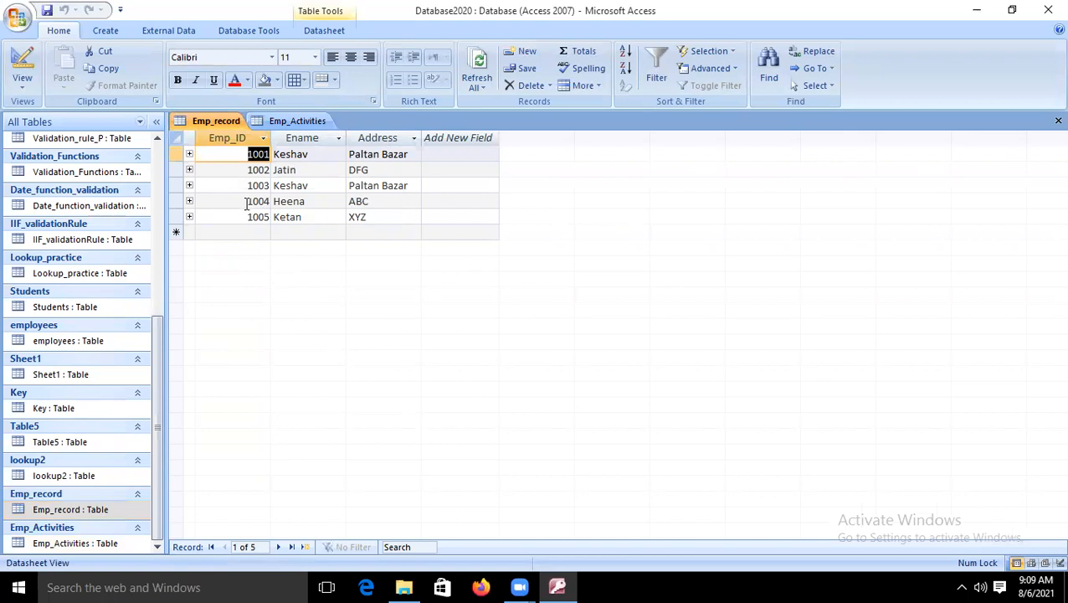
pyautogui.click(298, 123)
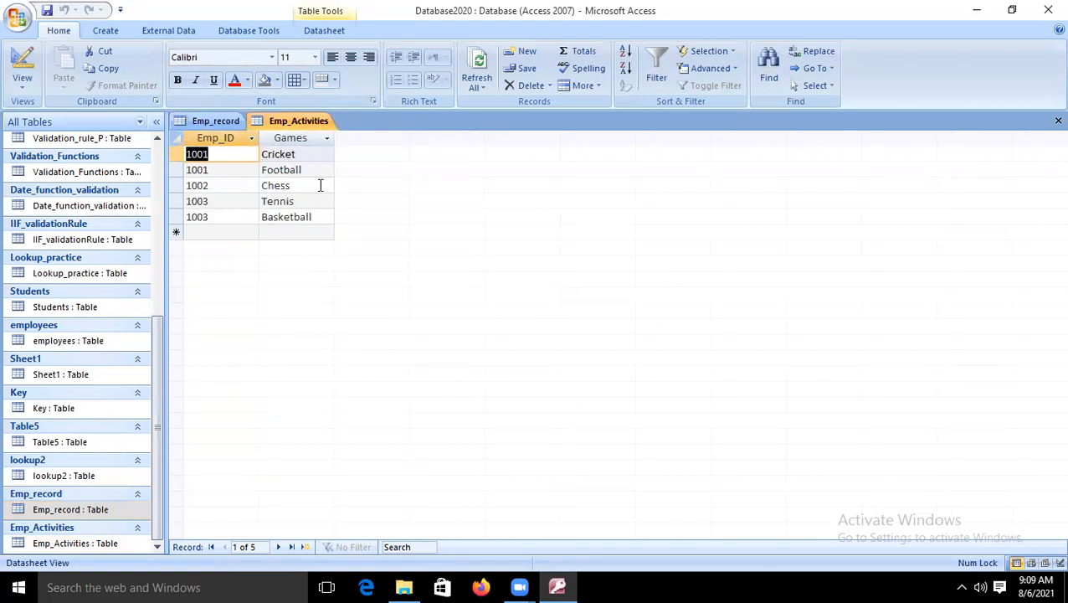
# - Permanently delete the second record from the Emp_record table
pyautogui.click(214, 126)
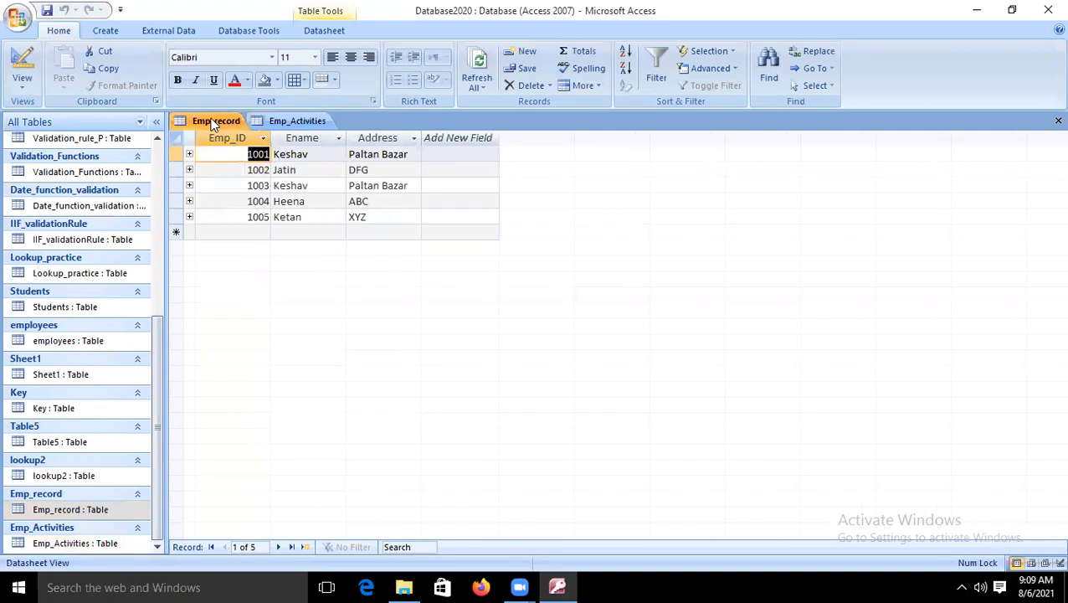
pyautogui.click(179, 170)
pyautogui.press('Delete')
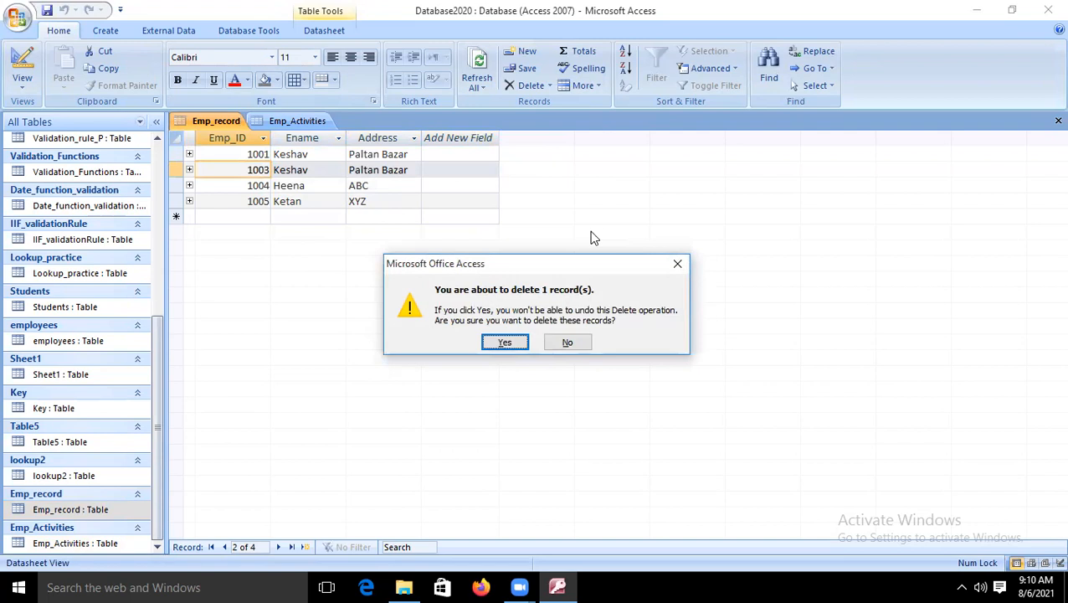
pyautogui.click(509, 342)
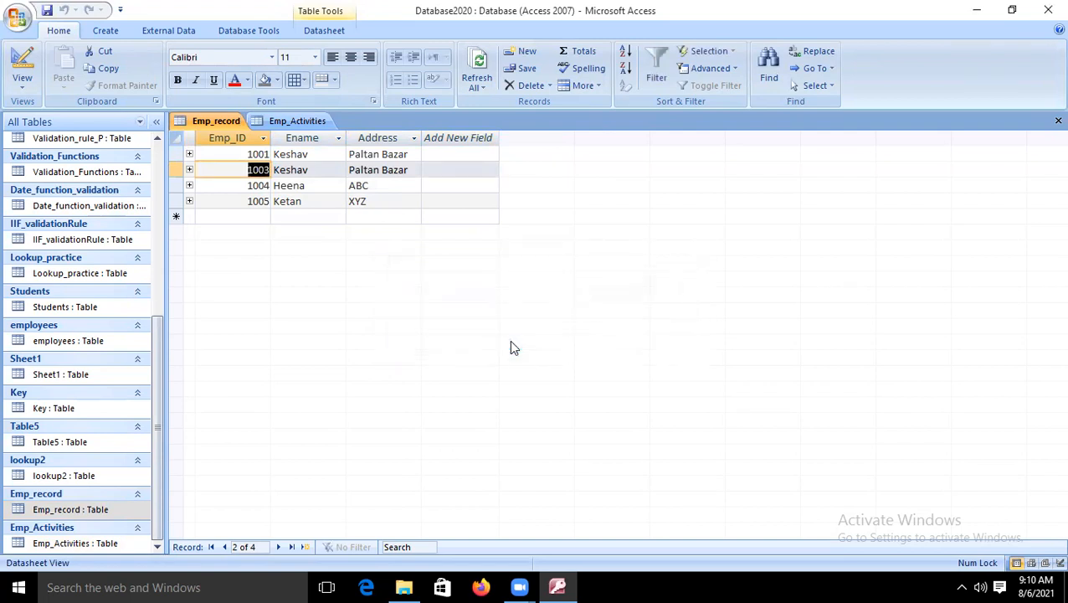
# - Check the records in Emp_Activities and close both open tables
pyautogui.click(310, 120)
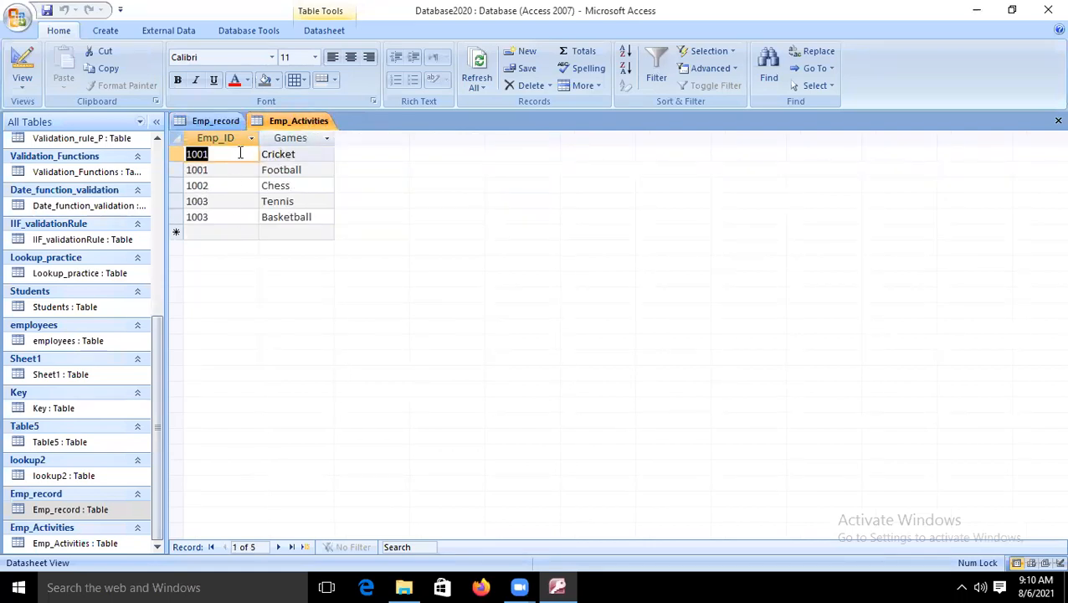
pyautogui.rightClick(289, 121)
pyautogui.click(317, 147)
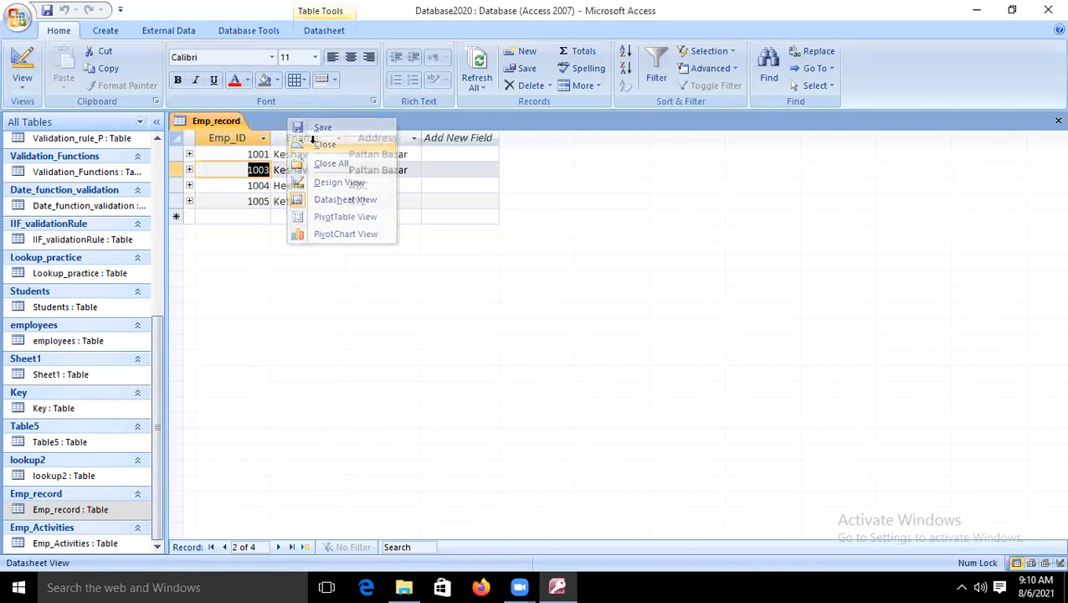
pyautogui.rightClick(237, 125)
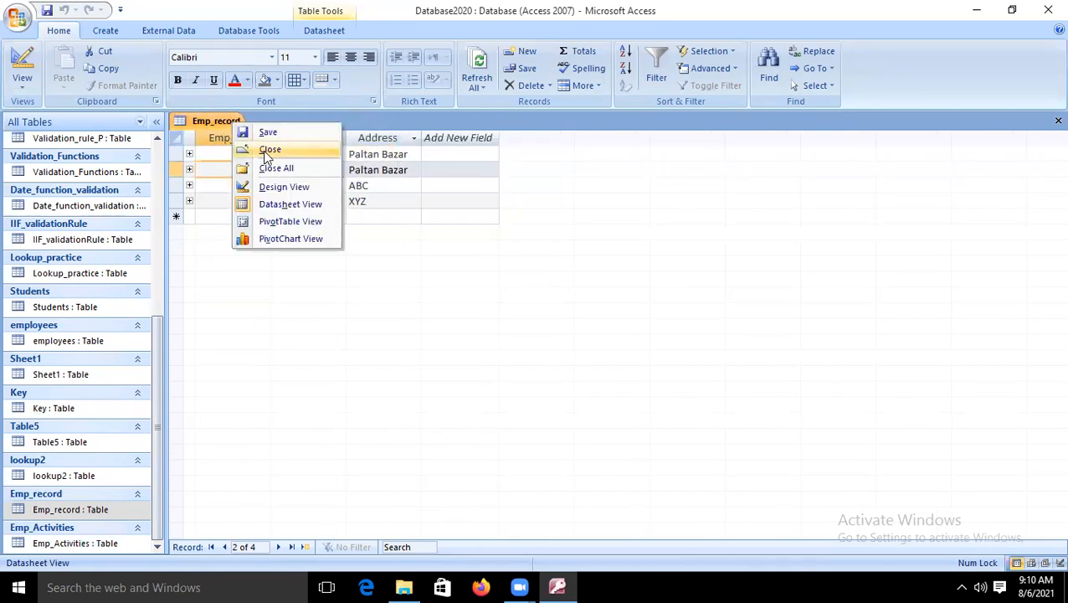
pyautogui.click(266, 155)
# - Reopen Emp_record and Emp_Activities to check whether the deleted employee's entries remain in either table
pyautogui.doubleClick(92, 510)
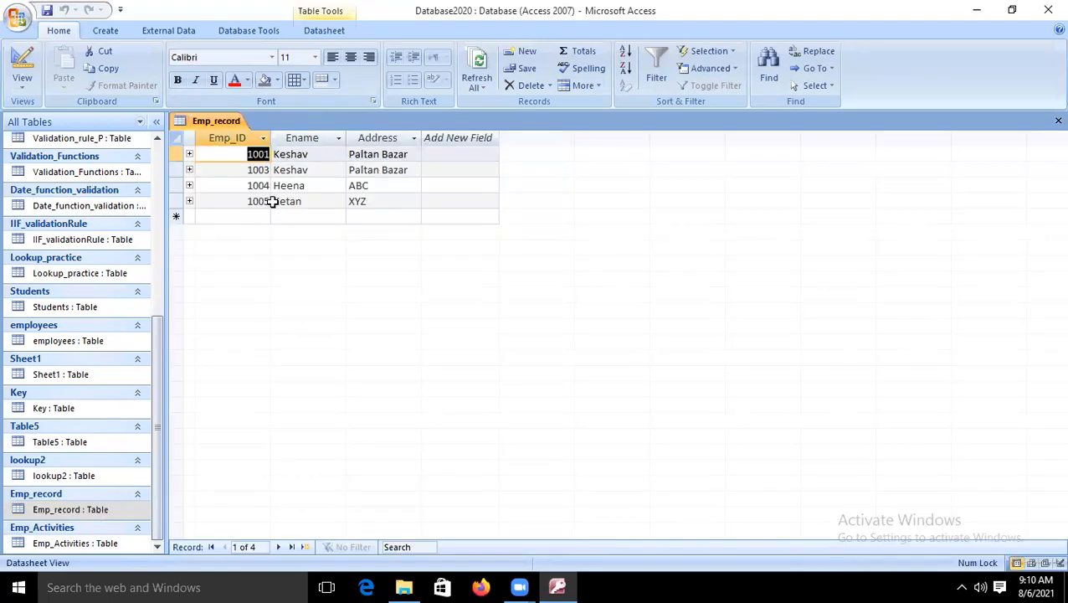
pyautogui.click(93, 544)
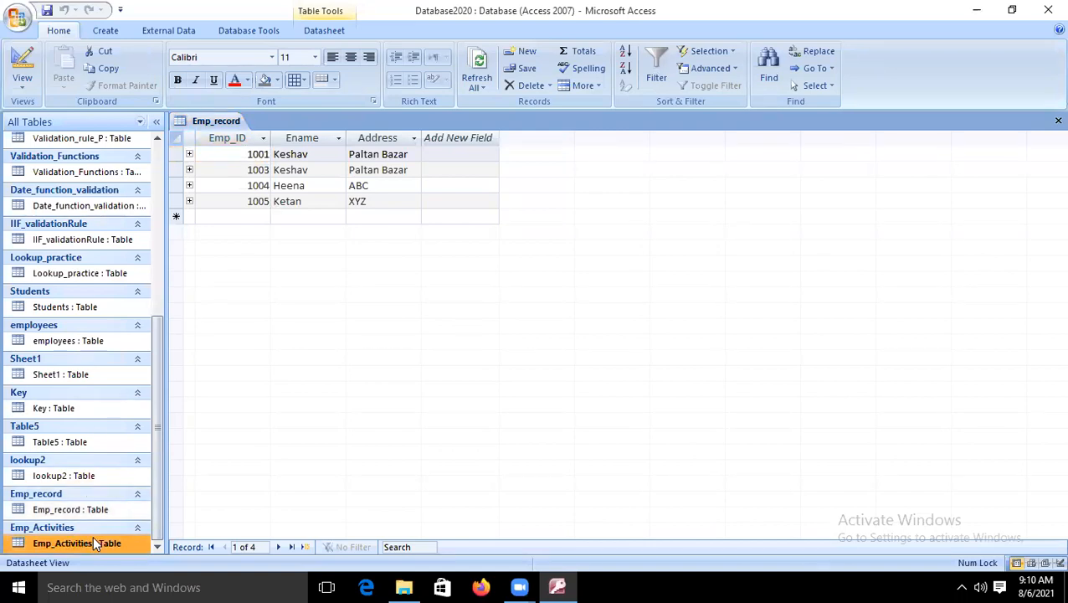
pyautogui.doubleClick(91, 543)
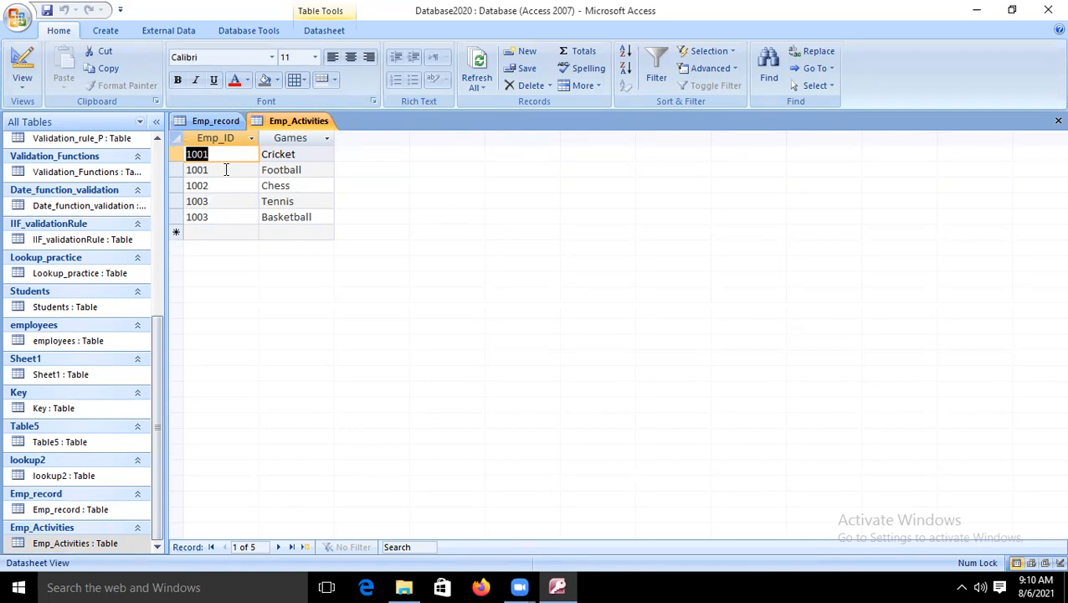
# - Replace the address in the first Emp_record row with the employee's new address and save the table
pyautogui.click(215, 121)
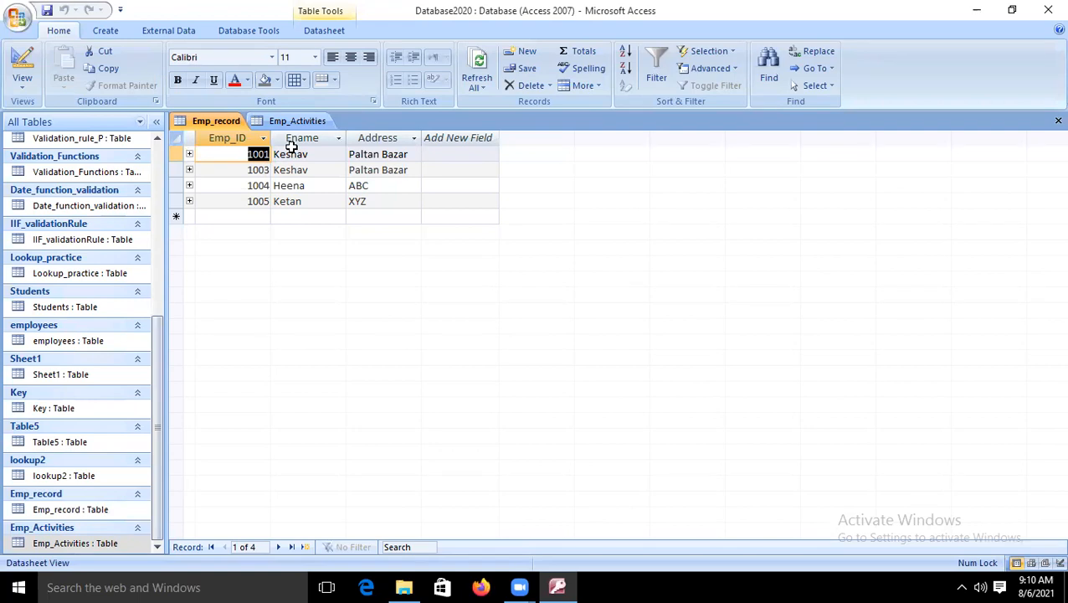
pyautogui.click(410, 154)
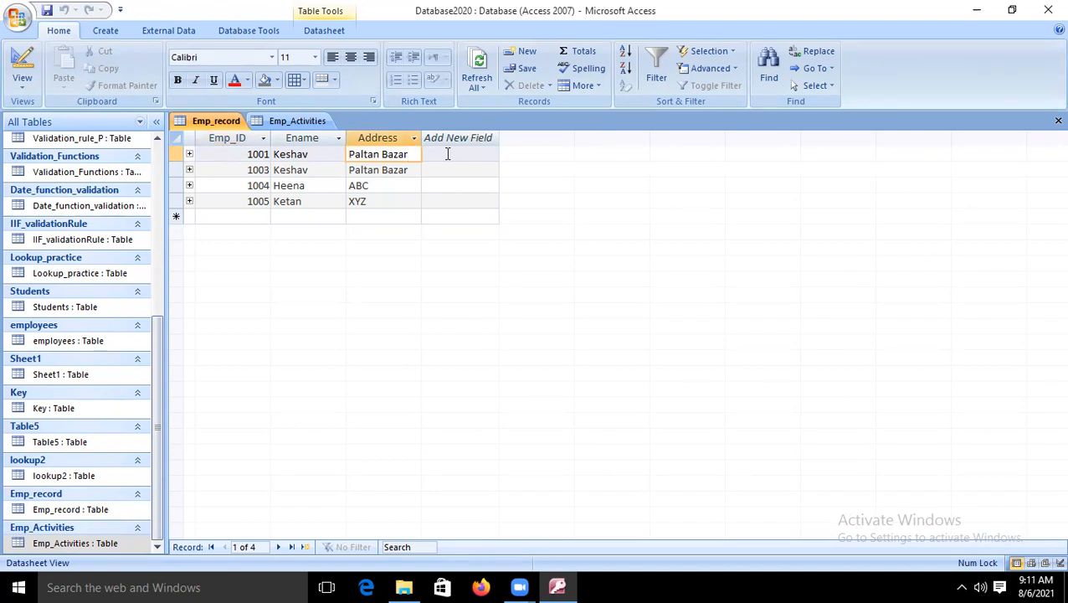
pyautogui.press('BackSpace')
pyautogui.press('BackSpace')
pyautogui.press('BackSpace')
pyautogui.press('BackSpace')
pyautogui.press('BackSpace')
pyautogui.press('BackSpace')
pyautogui.press('BackSpace')
pyautogui.press('BackSpace')
pyautogui.press('BackSpace')
pyautogui.press('BackSpace')
pyautogui.press('BackSpace')
pyautogui.press('BackSpace')
pyautogui.write('Panchsheel')
pyautogui.hotkey('ctrl', 's')
pyautogui.click(309, 188)
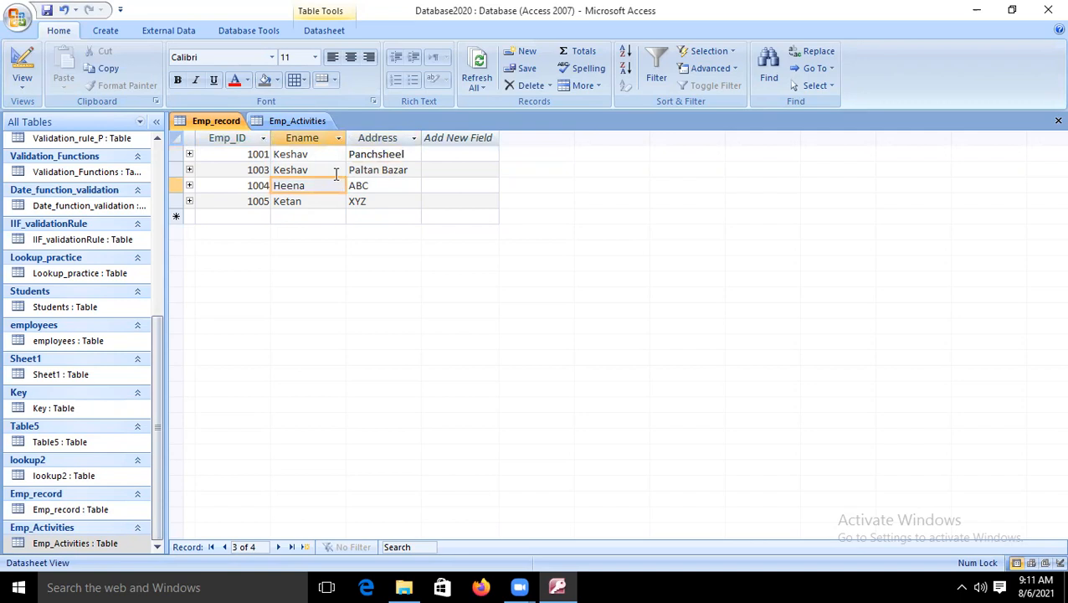
# - Compare the records and fields of Emp_Activities with those of Emp_record after the address edit
pyautogui.click(297, 116)
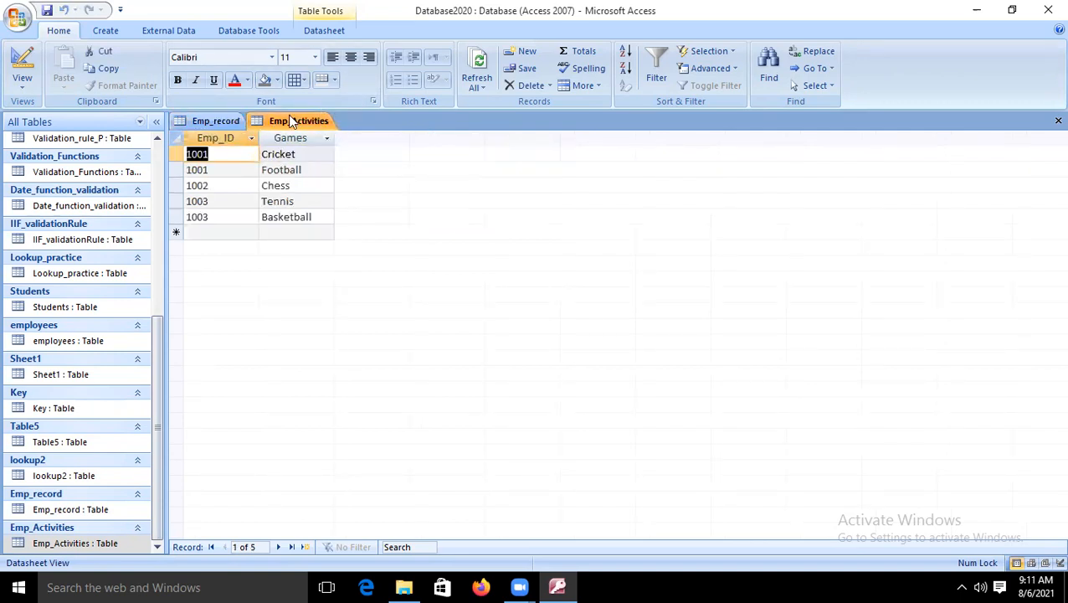
pyautogui.click(230, 120)
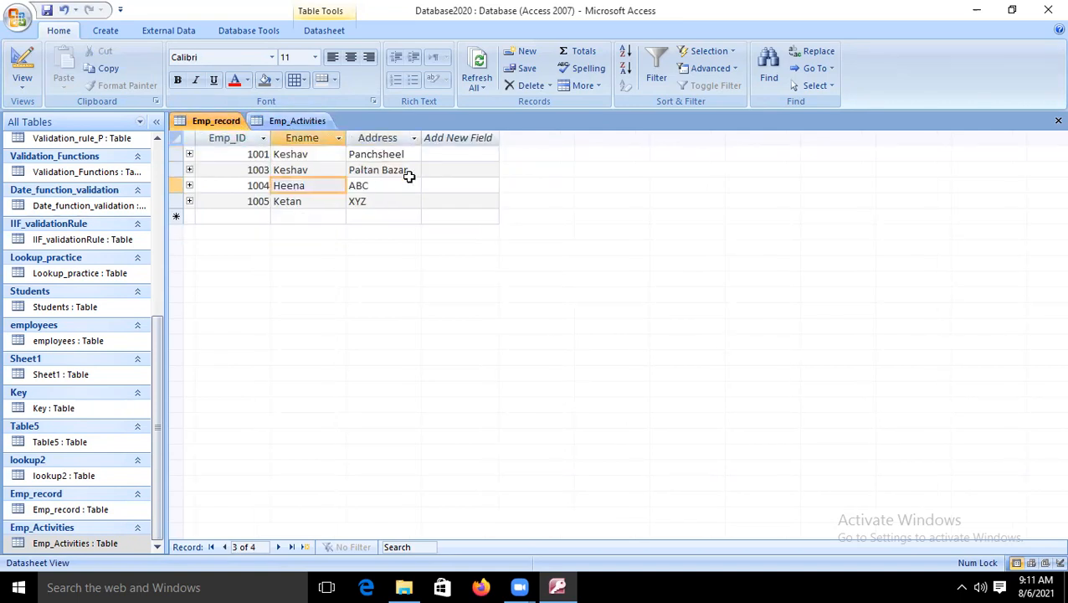
pyautogui.click(309, 154)
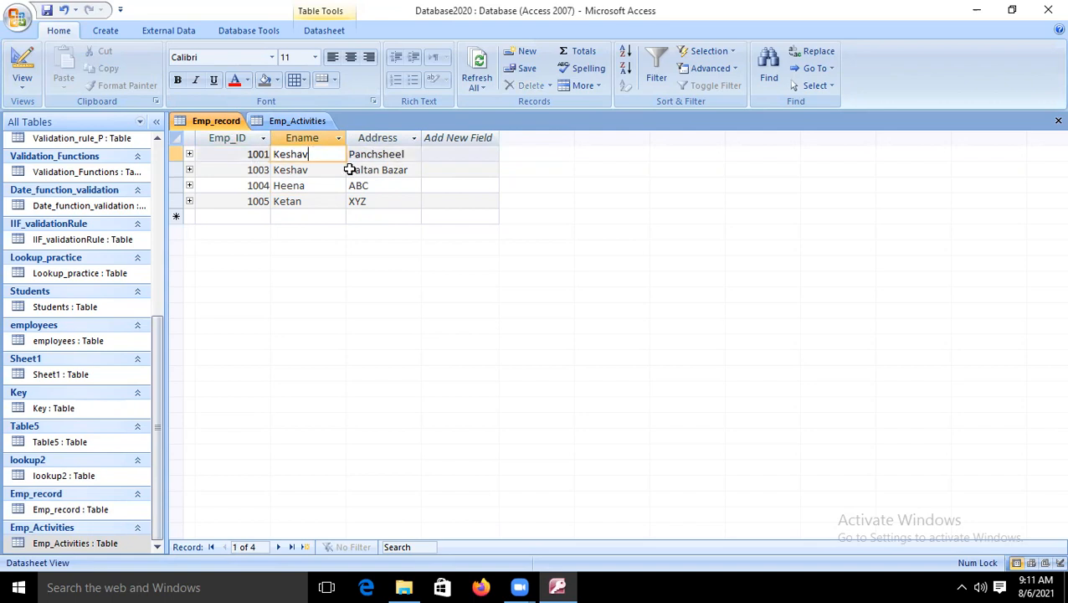
pyautogui.click(305, 122)
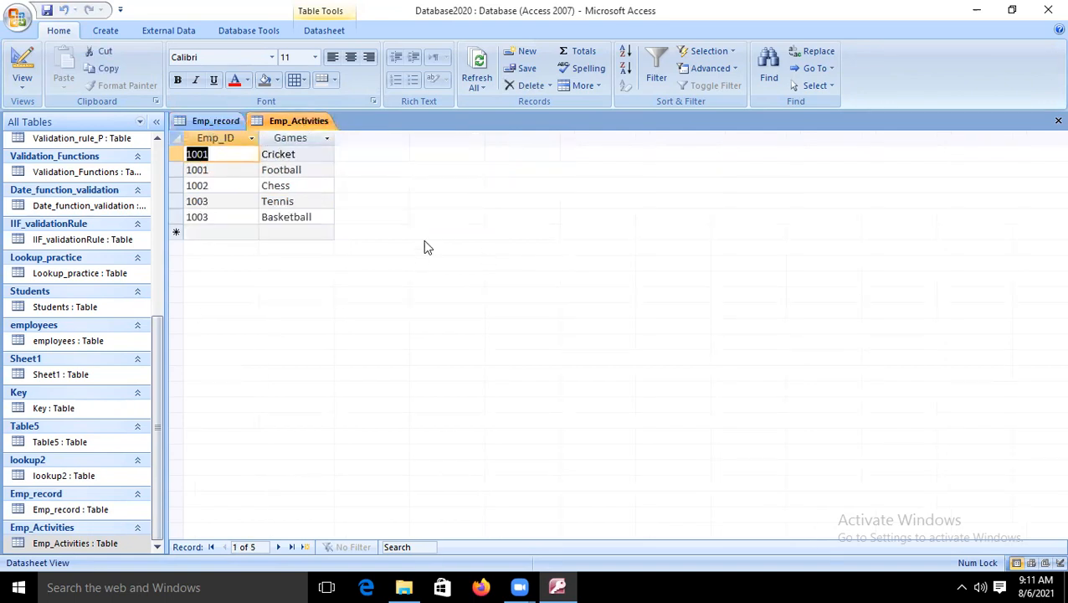
pyautogui.click(216, 121)
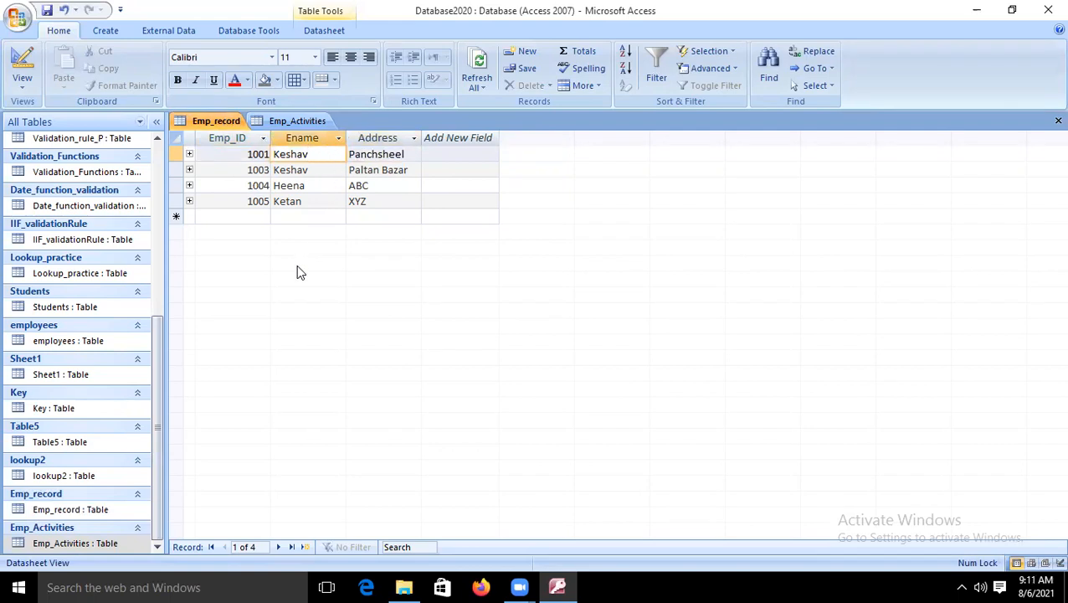
pyautogui.click(299, 122)
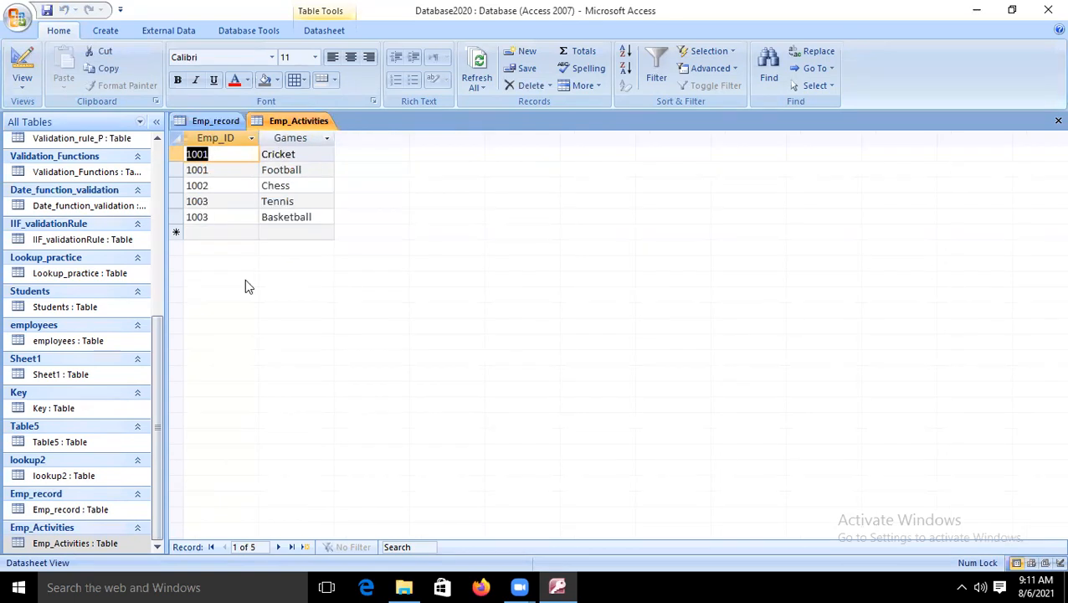
pyautogui.click(216, 120)
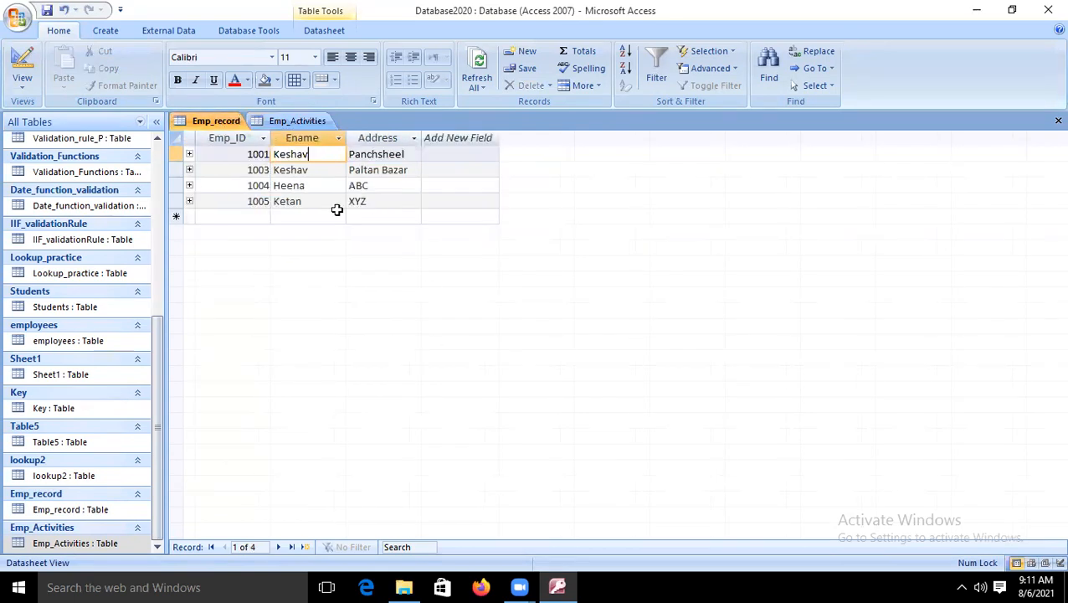
# - Set the Emp_ID of the first Emp_record row to 1009 and save the table
pyautogui.click(237, 159)
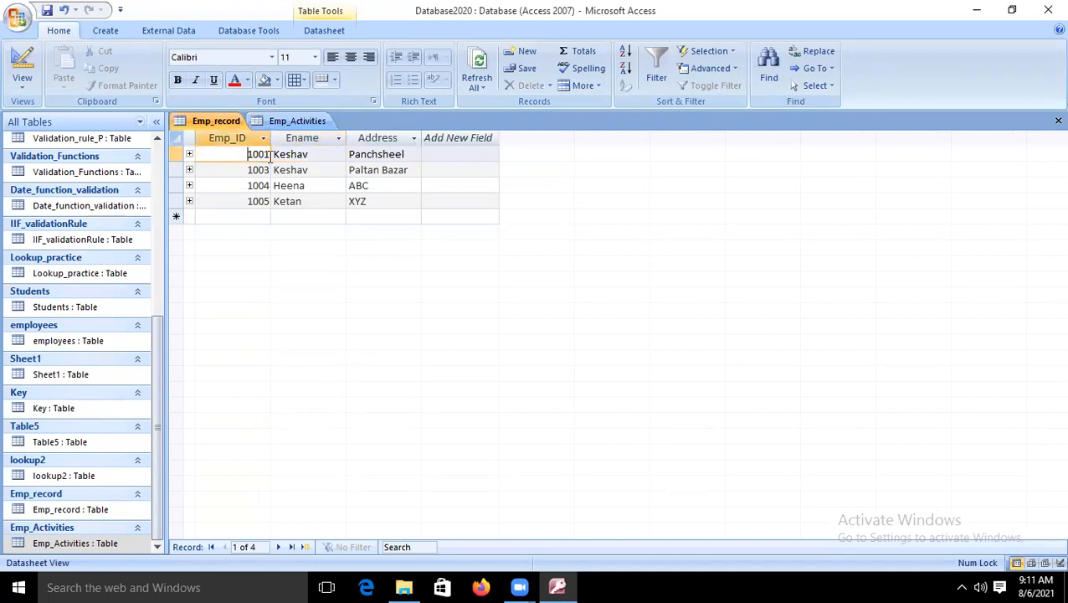
pyautogui.click(269, 156)
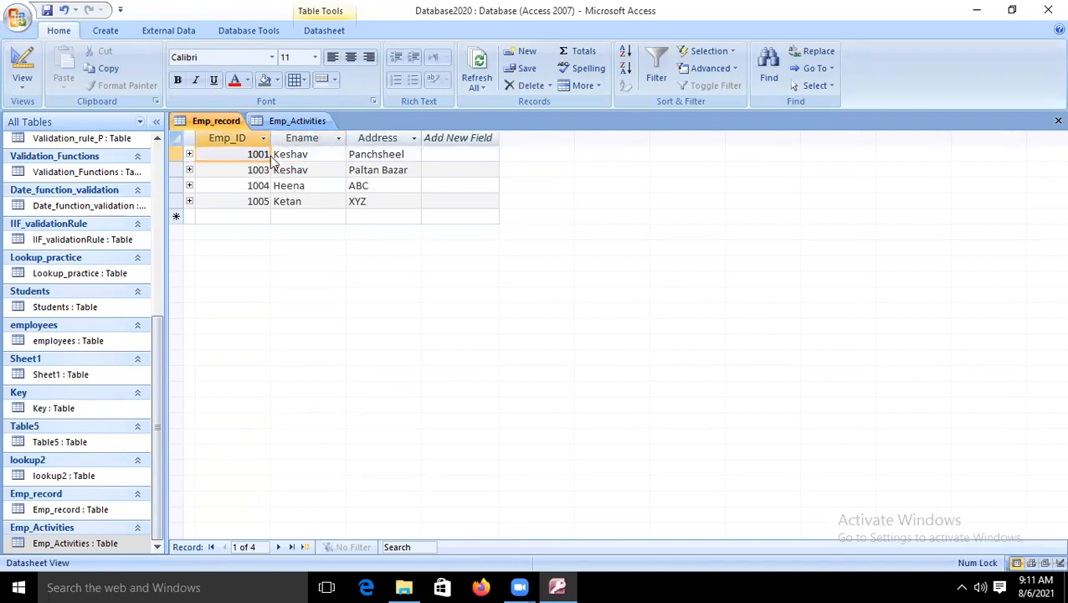
pyautogui.click(268, 152)
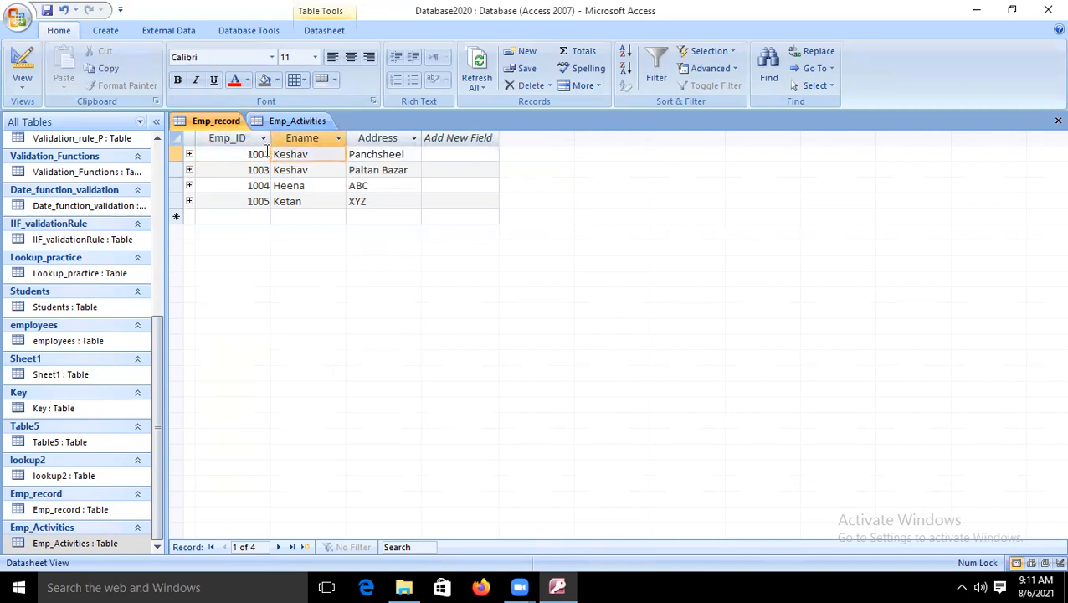
pyautogui.click(268, 153)
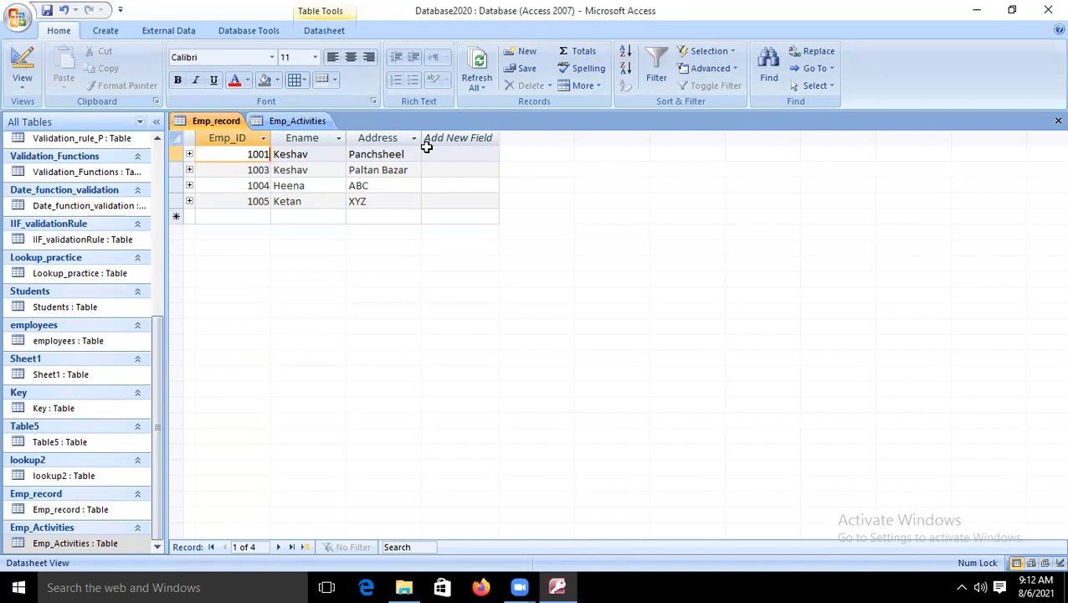
pyautogui.press('BackSpace')
pyautogui.write('9')
pyautogui.hotkey('ctrl', 's')
# - Check the first two Emp_ID values in Emp_Activities for any effect of the changed employee ID
pyautogui.click(314, 121)
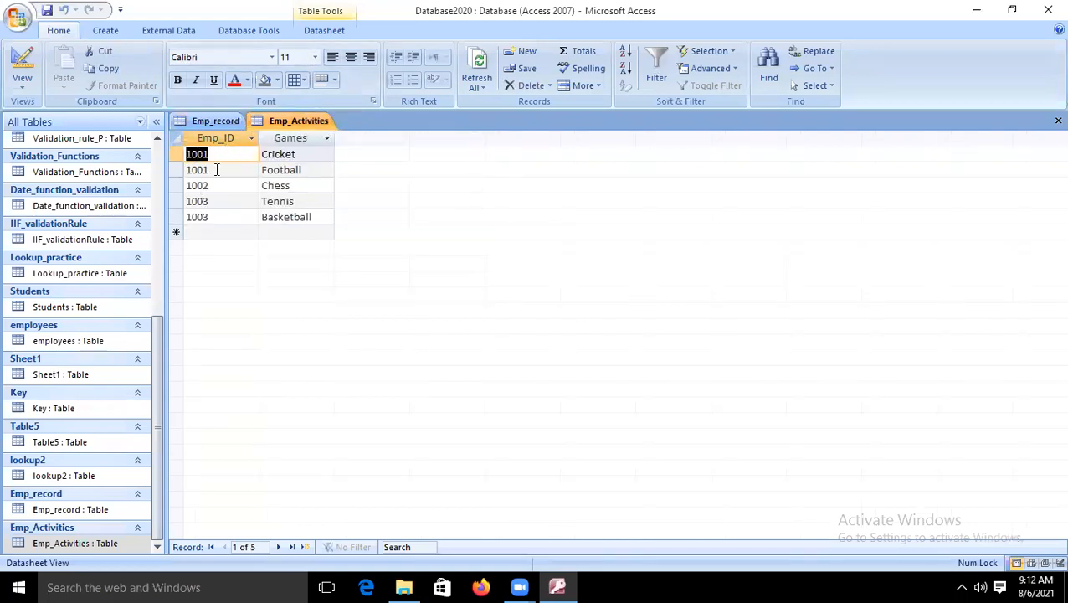
pyautogui.click(201, 170)
pyautogui.click(234, 154)
pyautogui.click(233, 170)
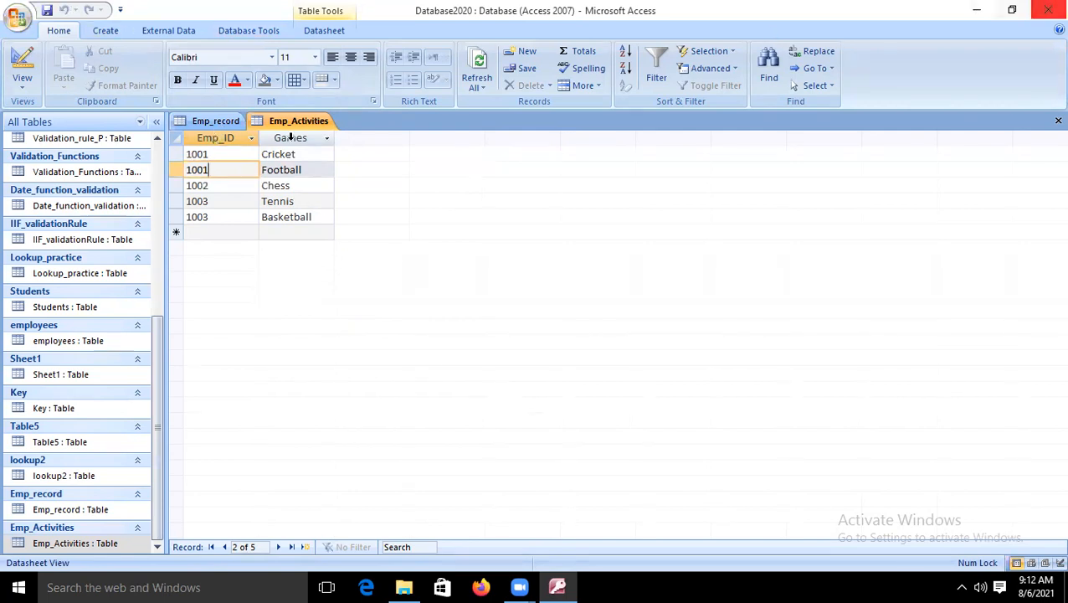
# - Set the Emp_ID of the first Emp_record row back to 1001
pyautogui.click(216, 122)
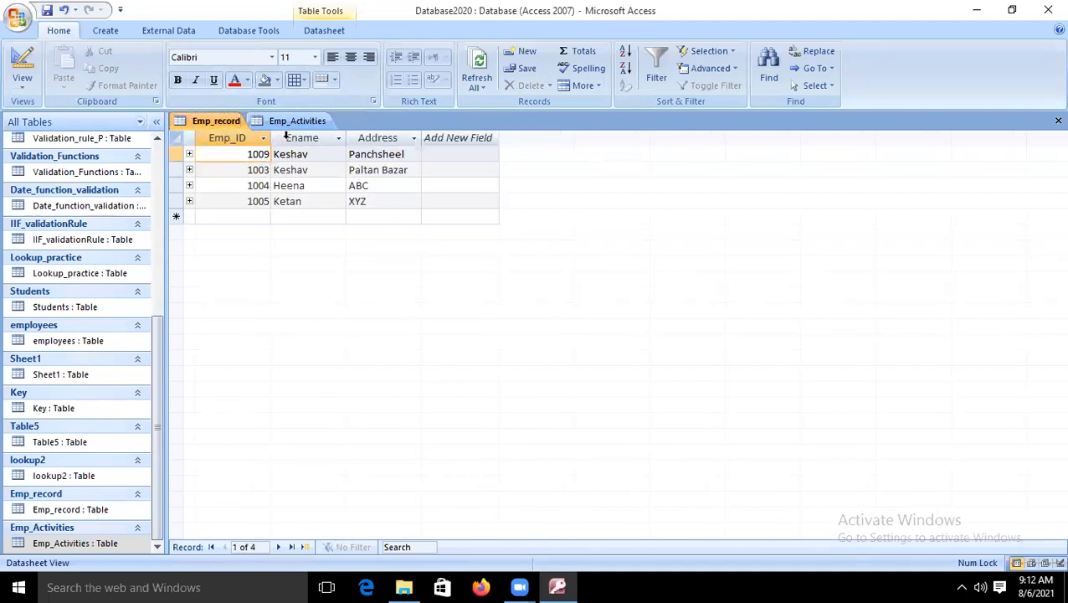
pyautogui.press('BackSpace')
pyautogui.write('1')
# - Add a Text field named EName below Games in the design of the Emp_Activities table
pyautogui.click(293, 120)
pyautogui.click(22, 61)
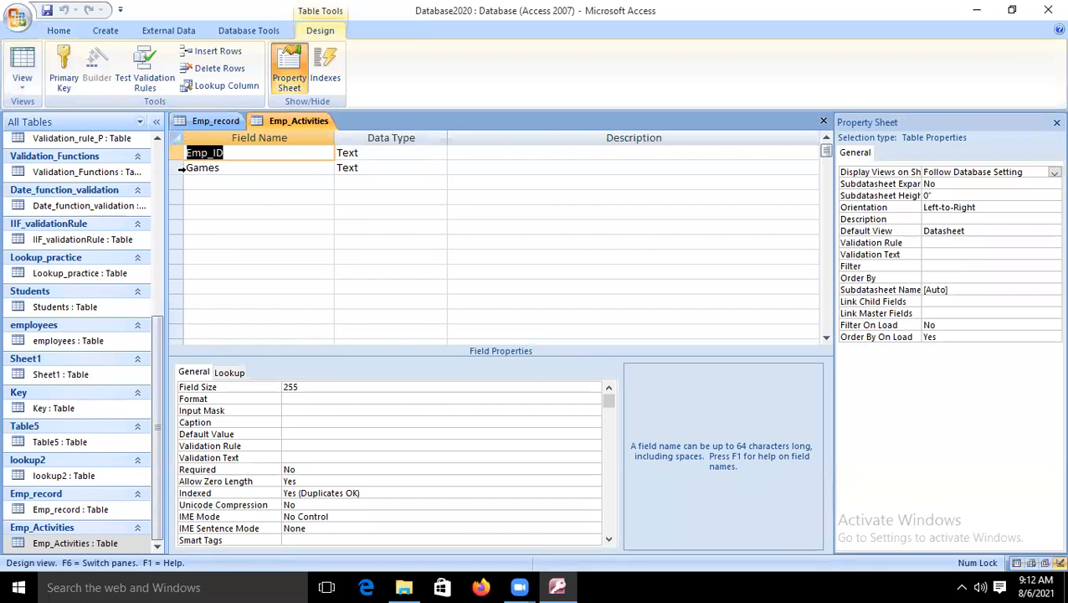
pyautogui.click(202, 181)
pyautogui.write('N')
pyautogui.press('BackSpace')
pyautogui.write('EName')
pyautogui.press('Tab')
pyautogui.press('Tab')
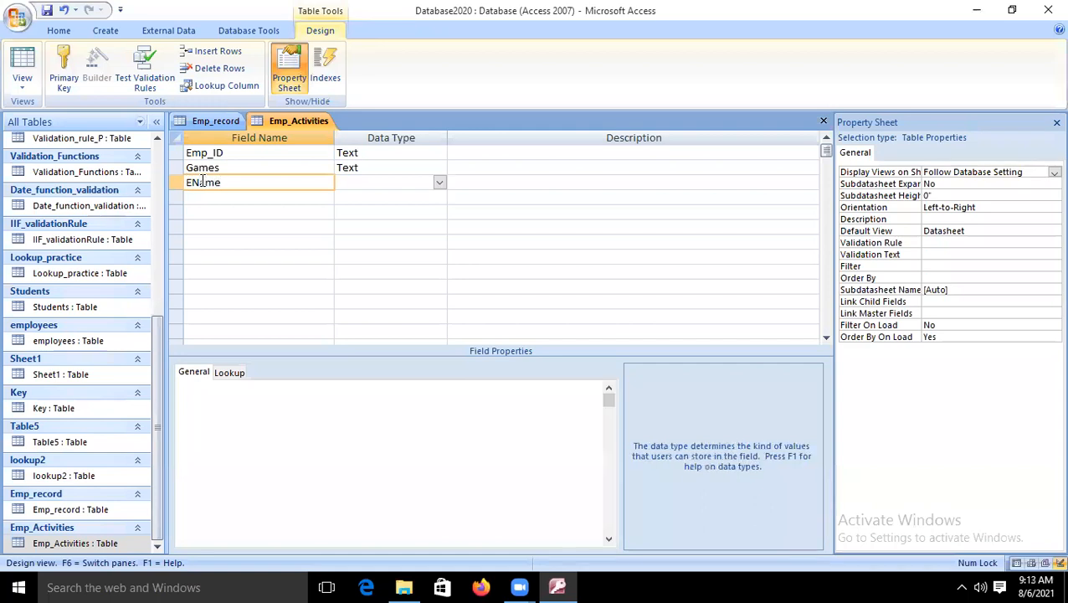
# - Save the Emp_Activities design, return to its datasheet, and move the EName column between Emp_ID and Games
pyautogui.moveTo(174, 182); pyautogui.dragTo(174, 153)
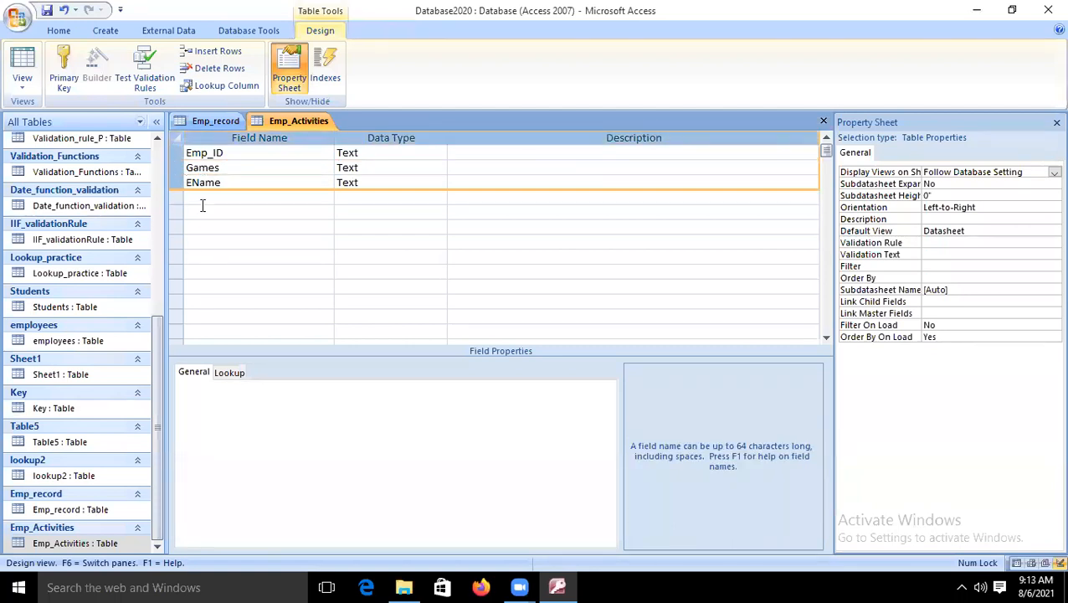
pyautogui.click(201, 198)
pyautogui.click(215, 182)
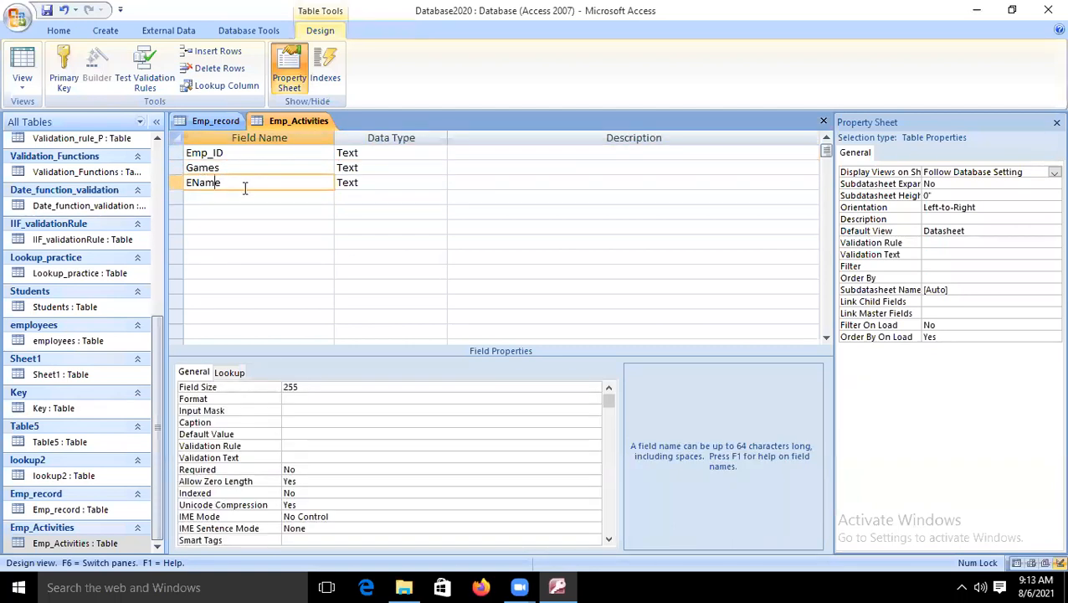
pyautogui.click(25, 59)
pyautogui.click(505, 337)
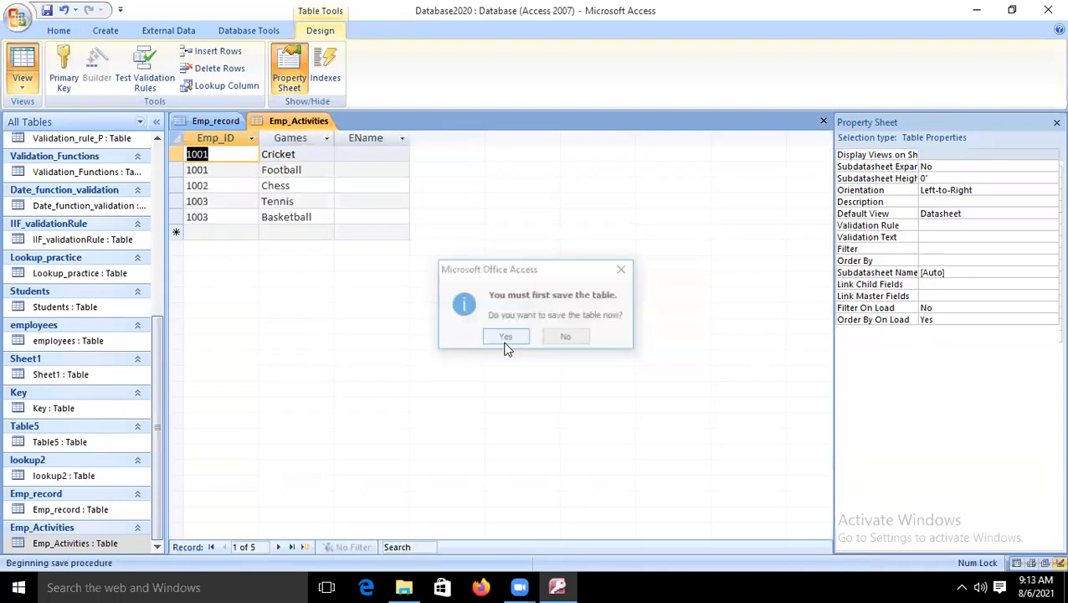
pyautogui.click(354, 140)
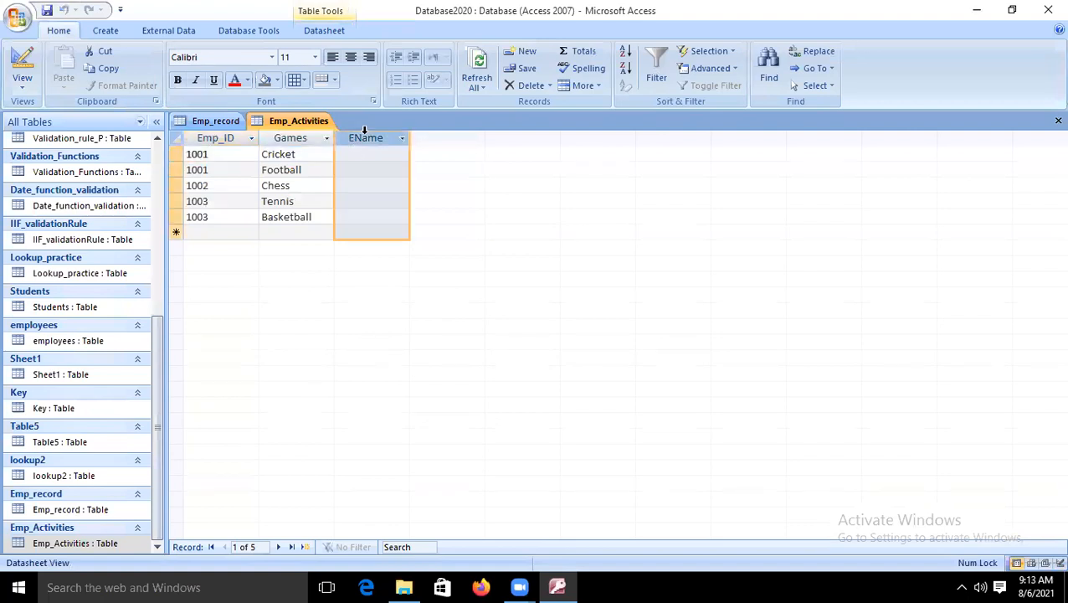
pyautogui.moveTo(363, 138); pyautogui.dragTo(303, 147)
# - Fill in the employee's first name under EName for both 1001 rows and the 1002 row of Emp_Activities
pyautogui.click(291, 155)
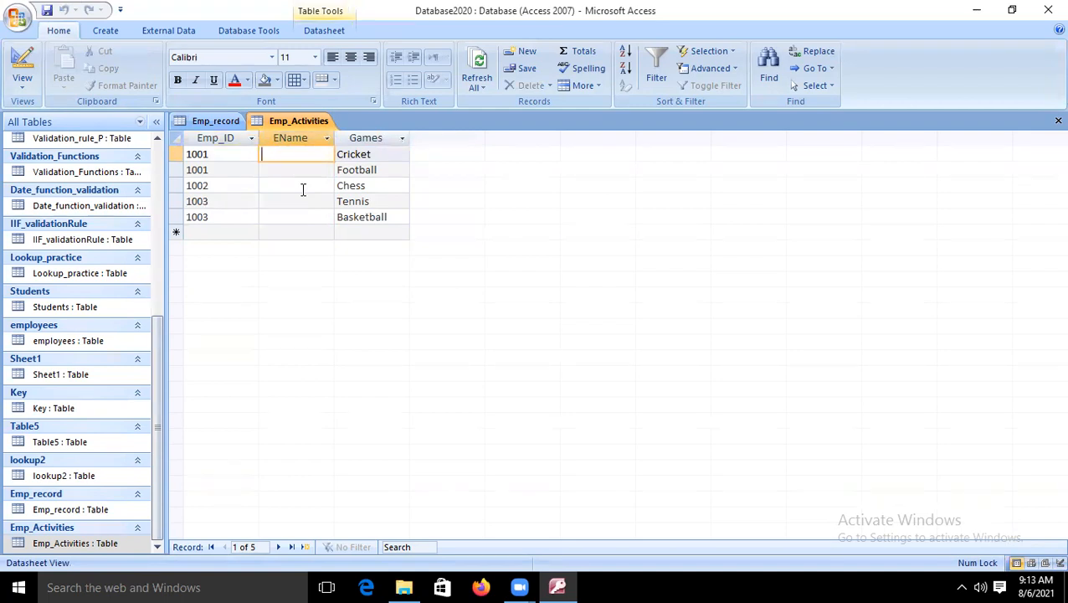
pyautogui.write('Keshav')
pyautogui.moveTo(296, 154); pyautogui.dragTo(255, 159)
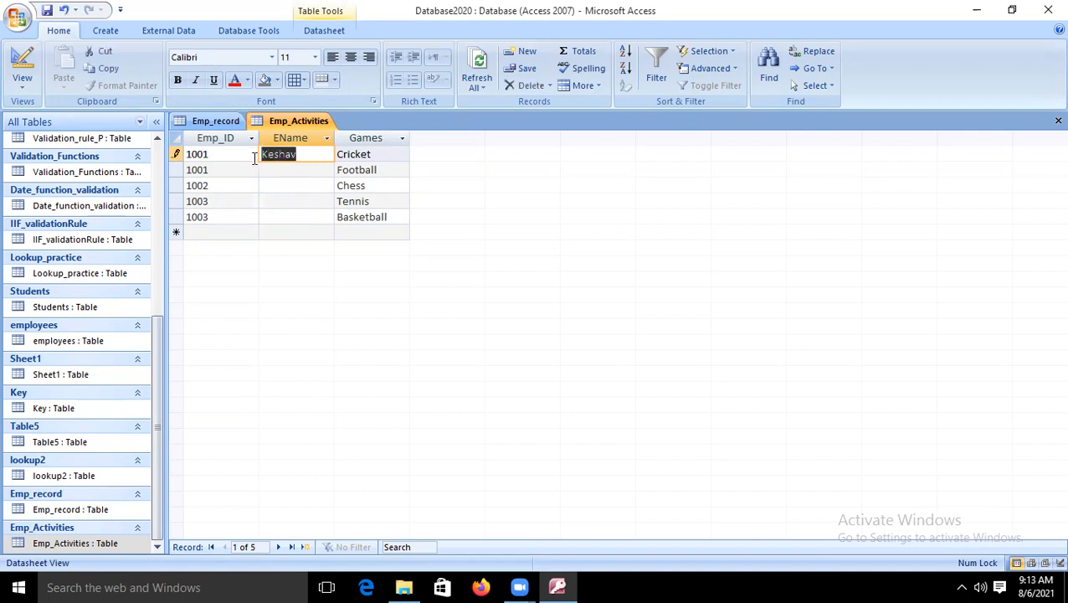
pyautogui.hotkey('ctrl', 'c')
pyautogui.click(264, 170)
pyautogui.hotkey('ctrl', 'v')
pyautogui.click(280, 185)
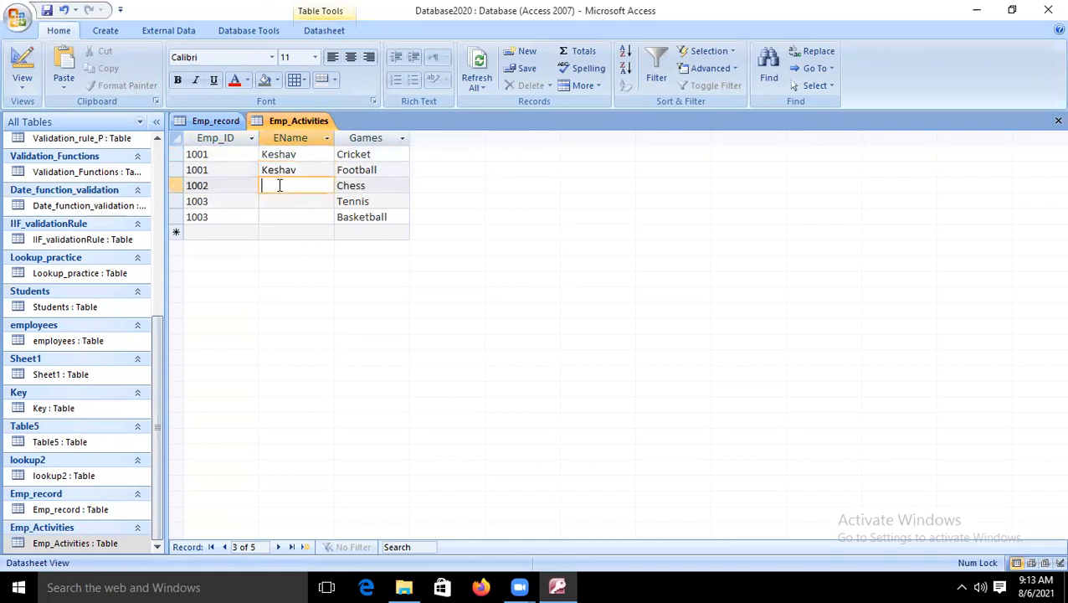
pyautogui.write('Jatin')
pyautogui.click(313, 200)
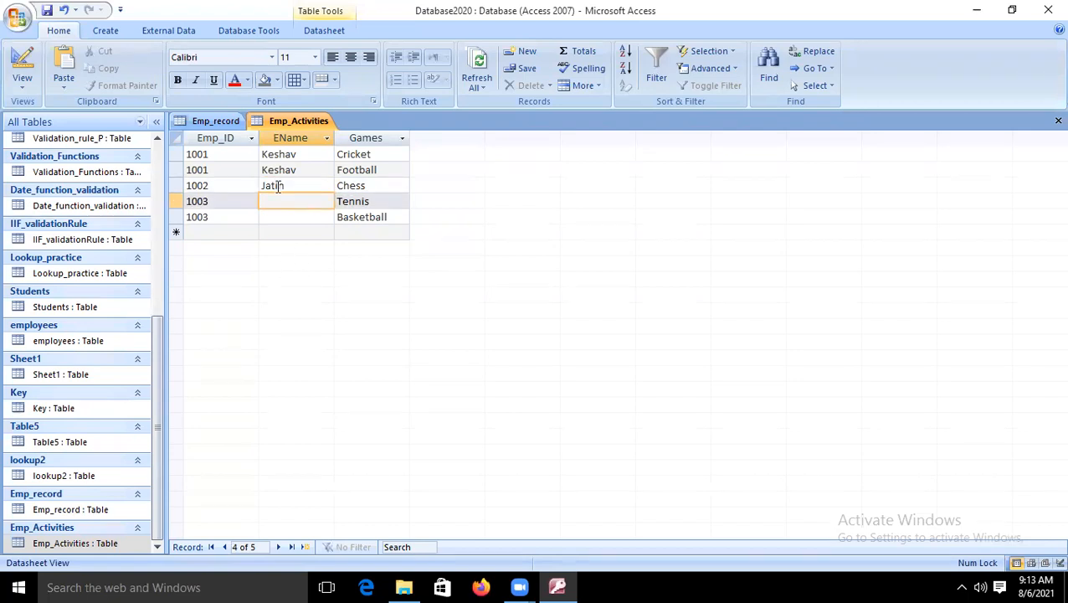
# - Review the designs of Emp_Activities and Emp_record, and return Emp_Activities to Datasheet View
pyautogui.click(22, 62)
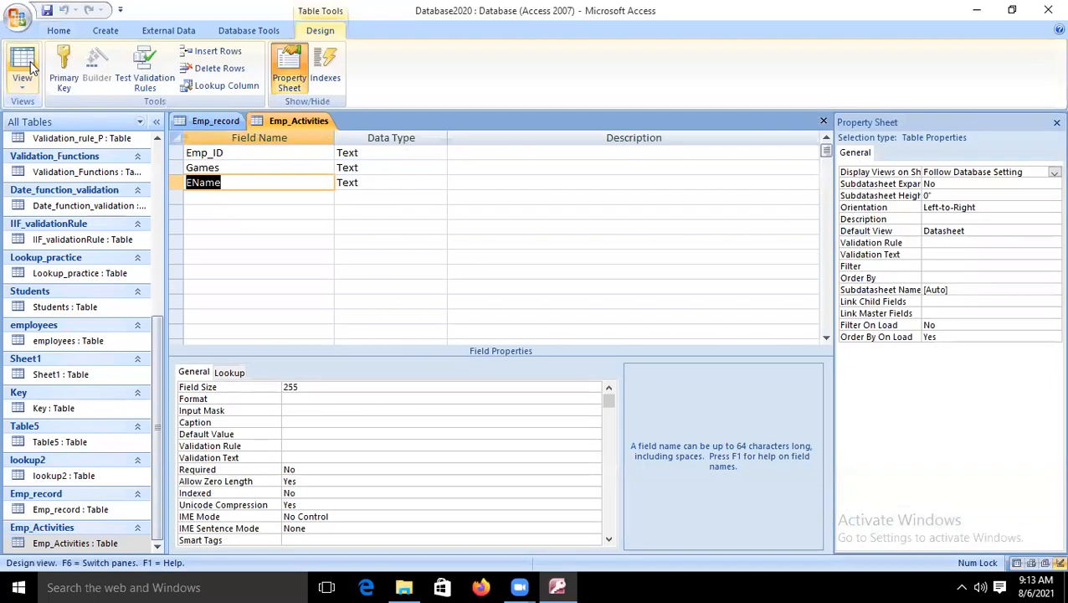
pyautogui.click(214, 121)
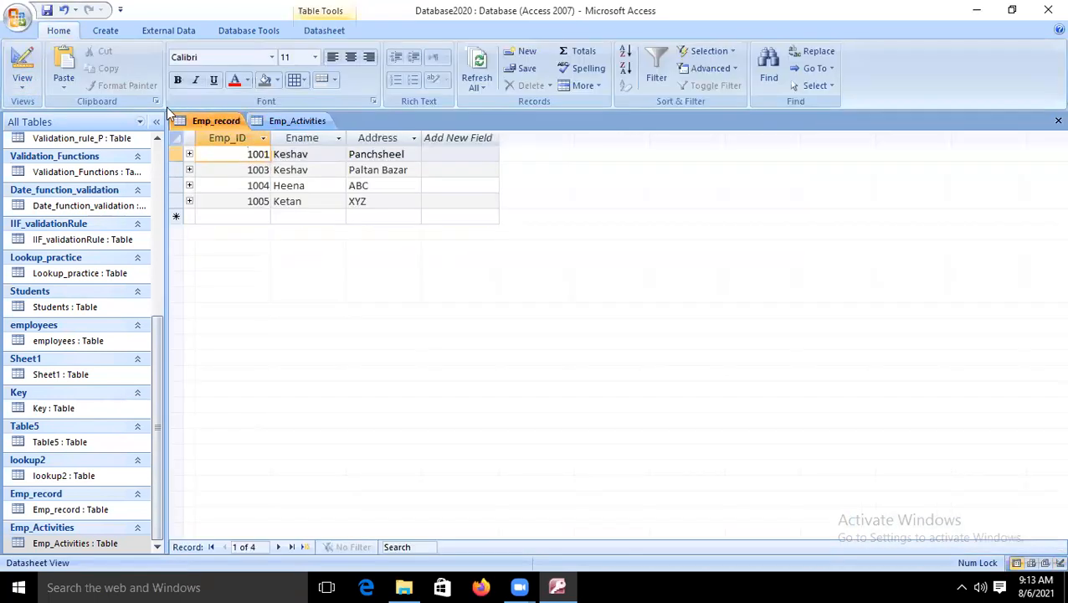
pyautogui.click(22, 63)
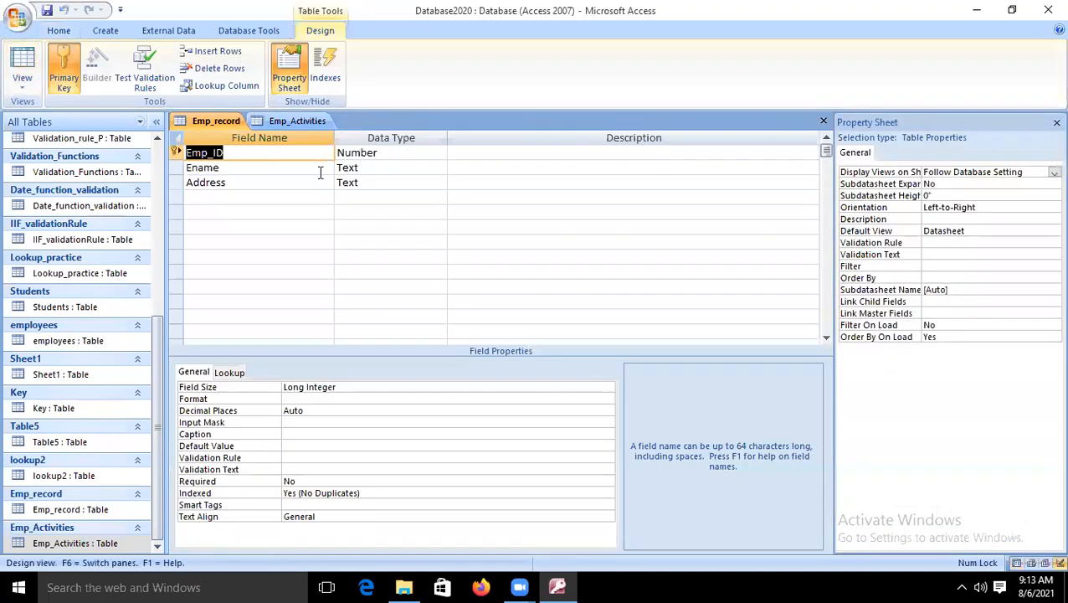
pyautogui.click(291, 116)
pyautogui.click(23, 62)
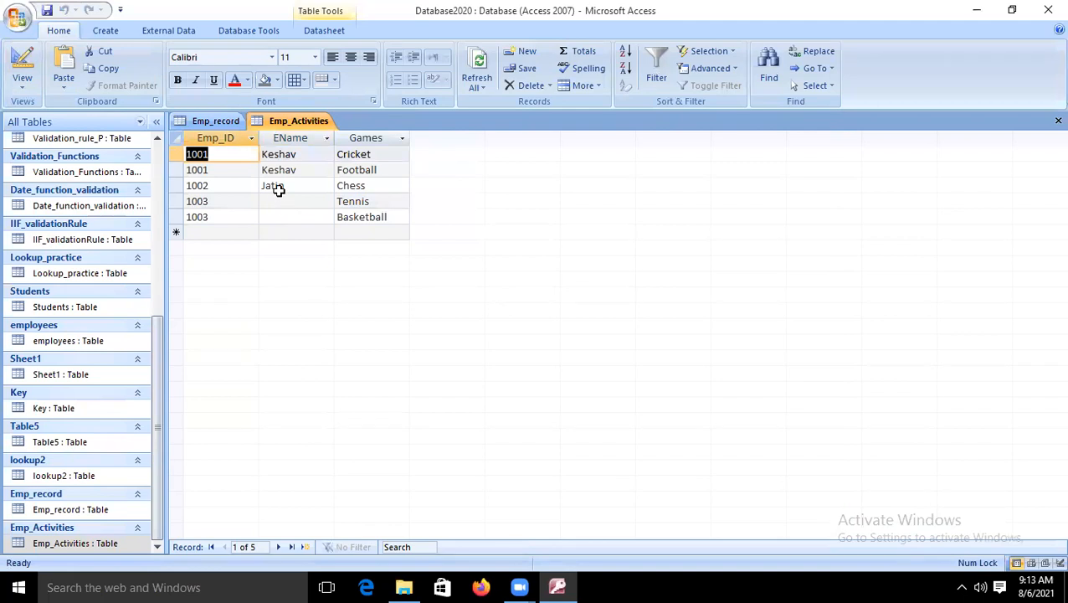
# - Fill in the employee's first name under EName for both 1003 rows of Emp_Activities
pyautogui.click(283, 201)
pyautogui.write('Keshav')
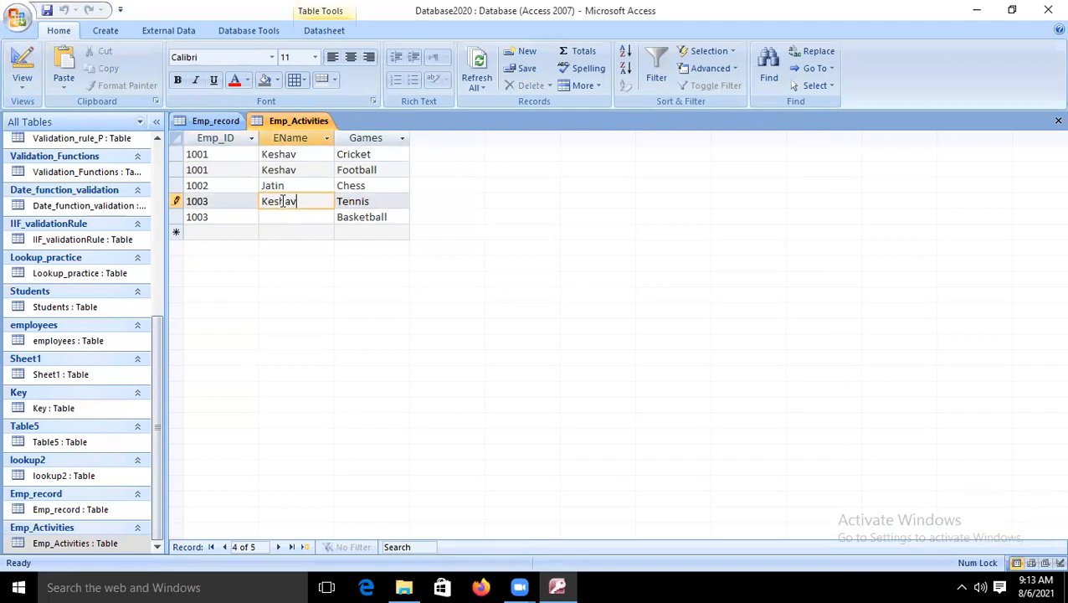
pyautogui.press('Down')
pyautogui.hotkey('ctrl', "'")
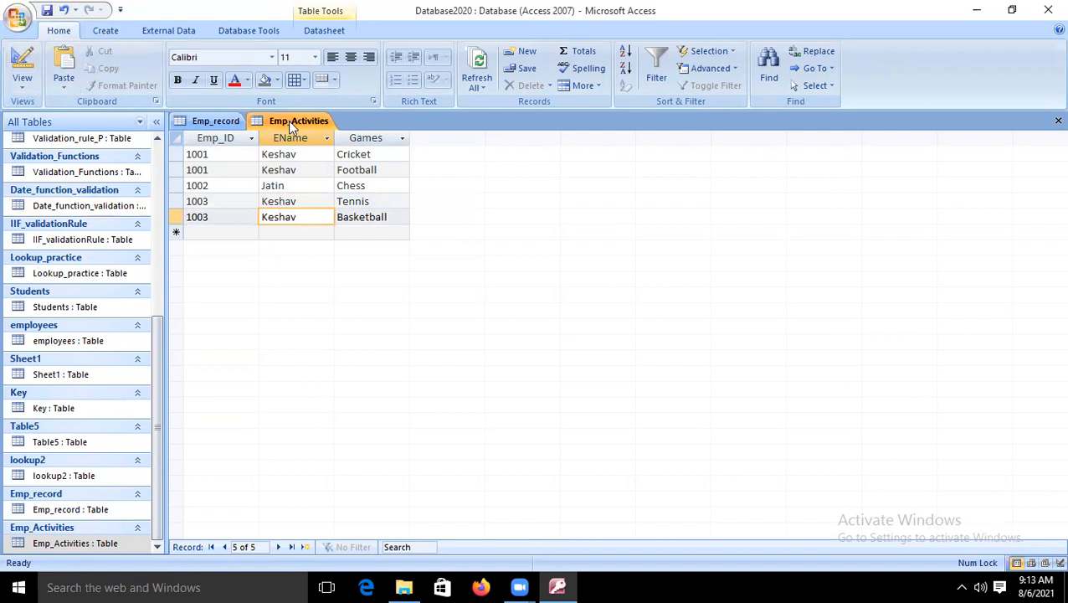
# - Append the employee's surname to Ename in the first Emp_record row, save, and check the matching EName in Emp_Activities
pyautogui.click(201, 119)
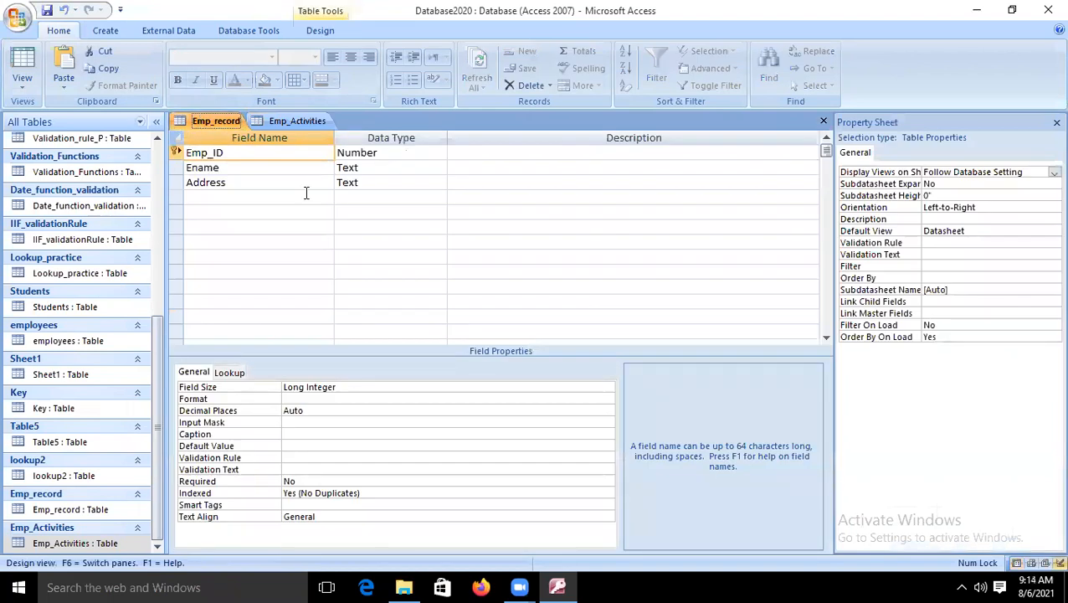
pyautogui.click(15, 60)
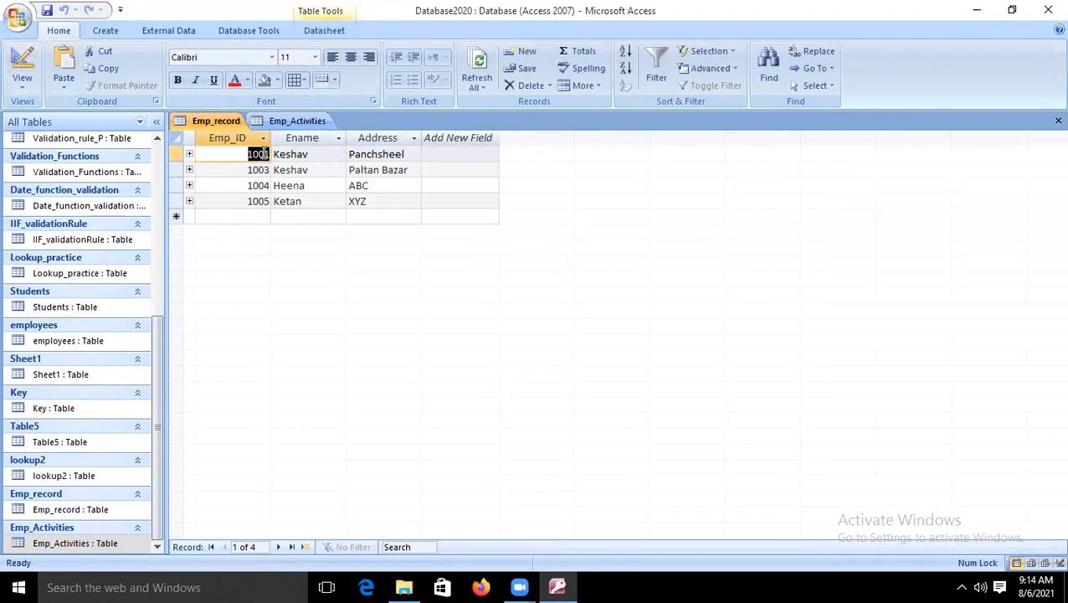
pyautogui.click(318, 154)
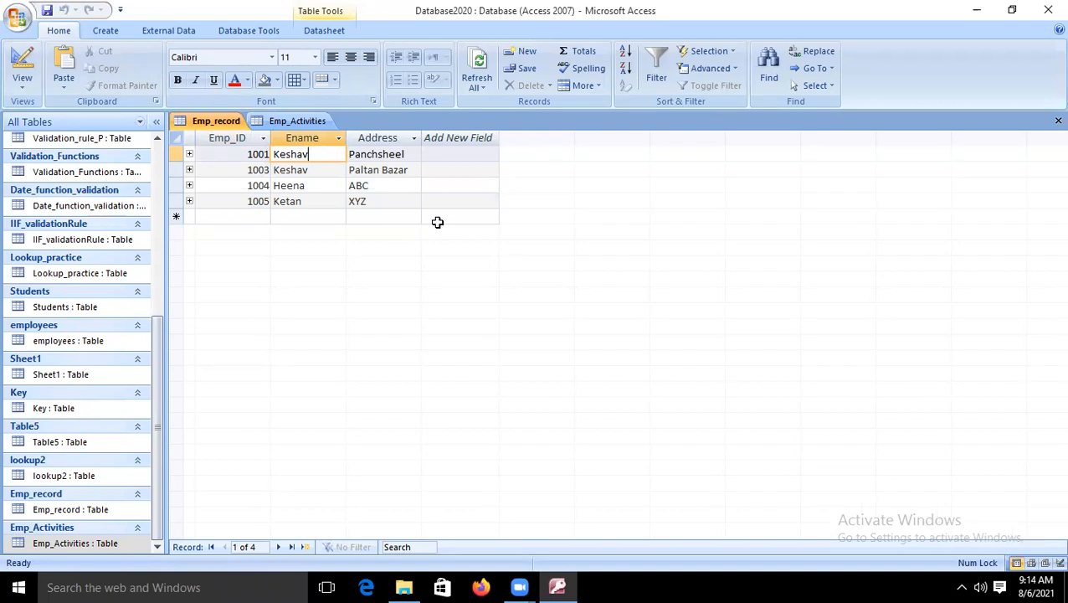
pyautogui.write('Verma')
pyautogui.hotkey('ctrl', 's')
pyautogui.click(298, 121)
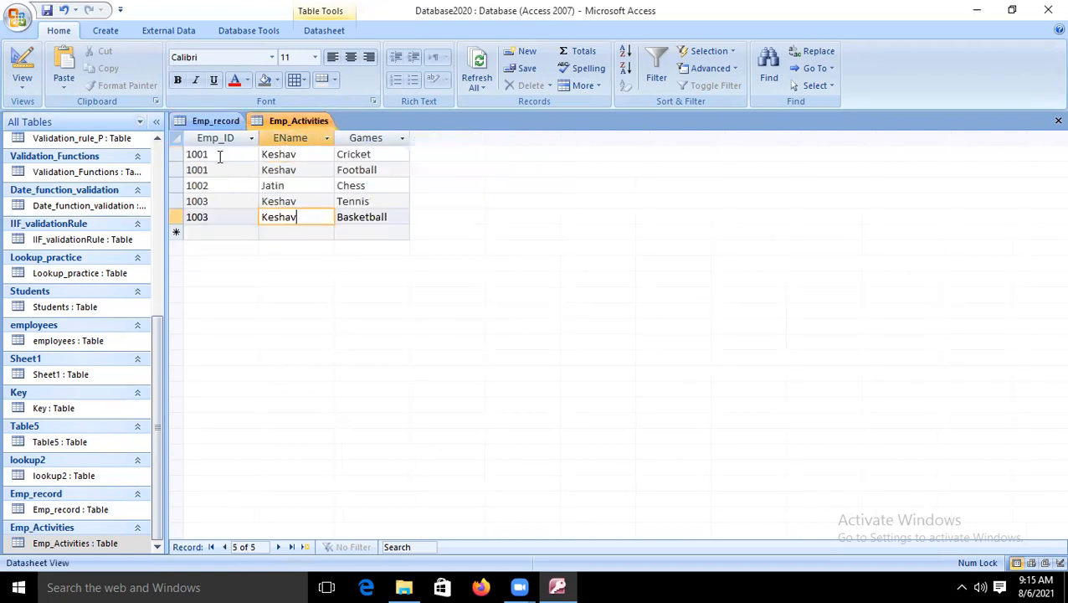
pyautogui.click(298, 154)
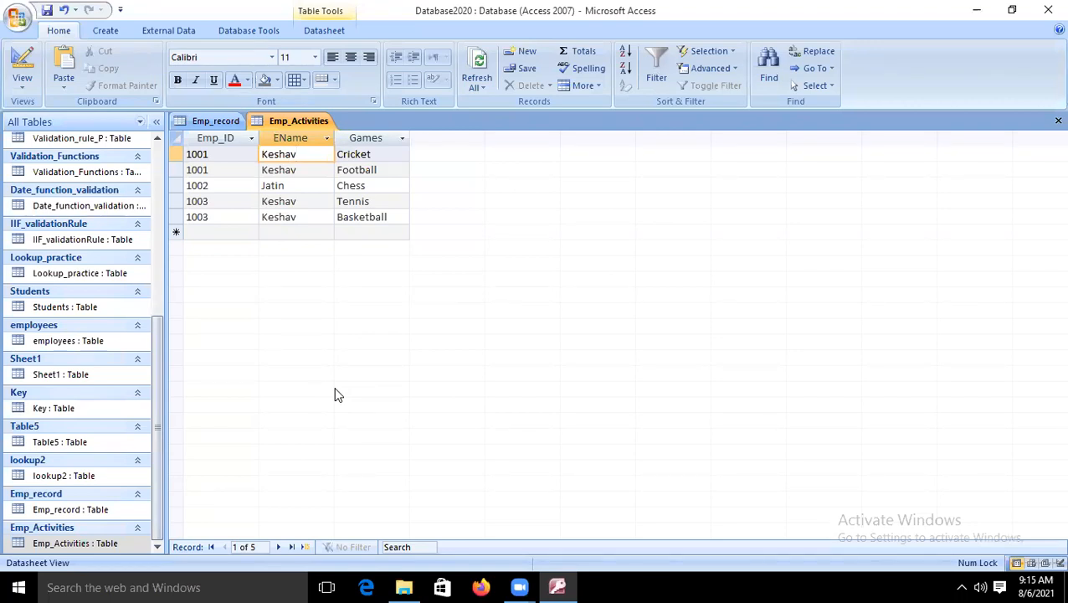
# - Open the database relationships and look over the referential integrity and cascade options for editing a relationship
pyautogui.click(311, 35)
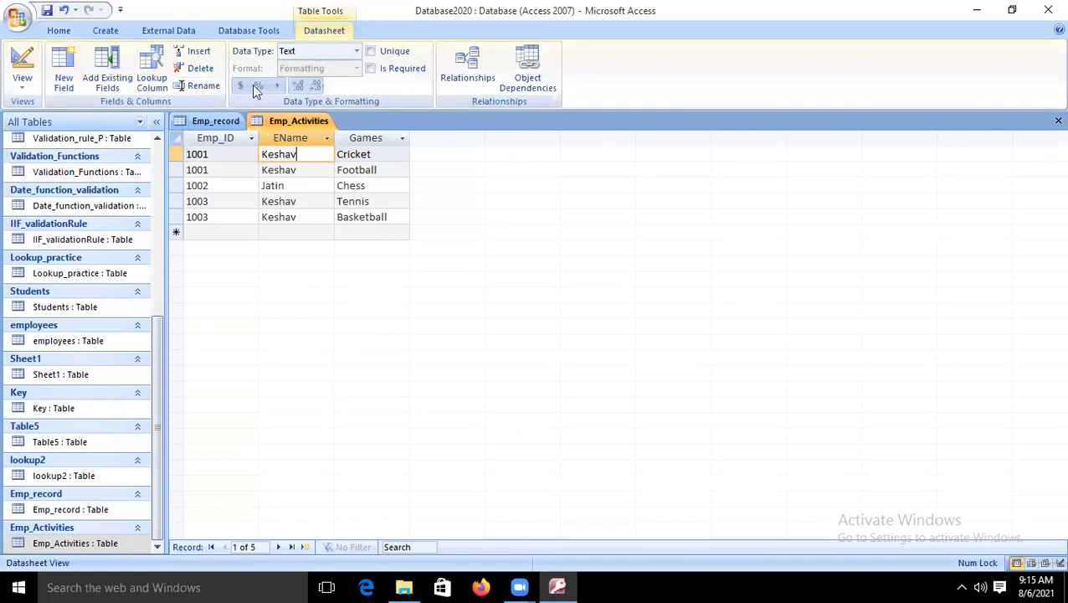
pyautogui.click(276, 31)
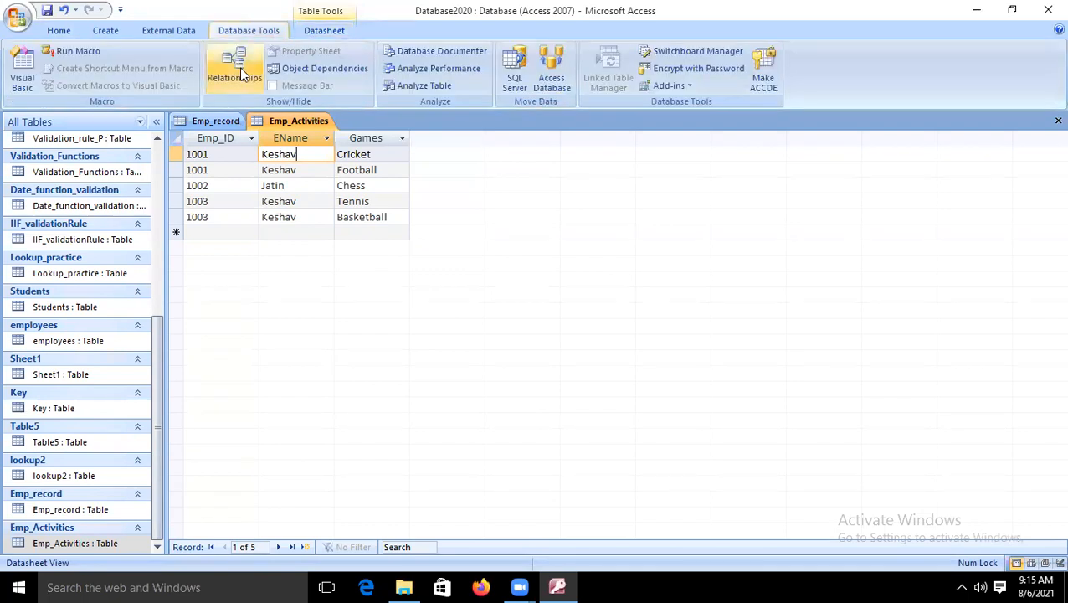
pyautogui.click(241, 77)
pyautogui.click(32, 70)
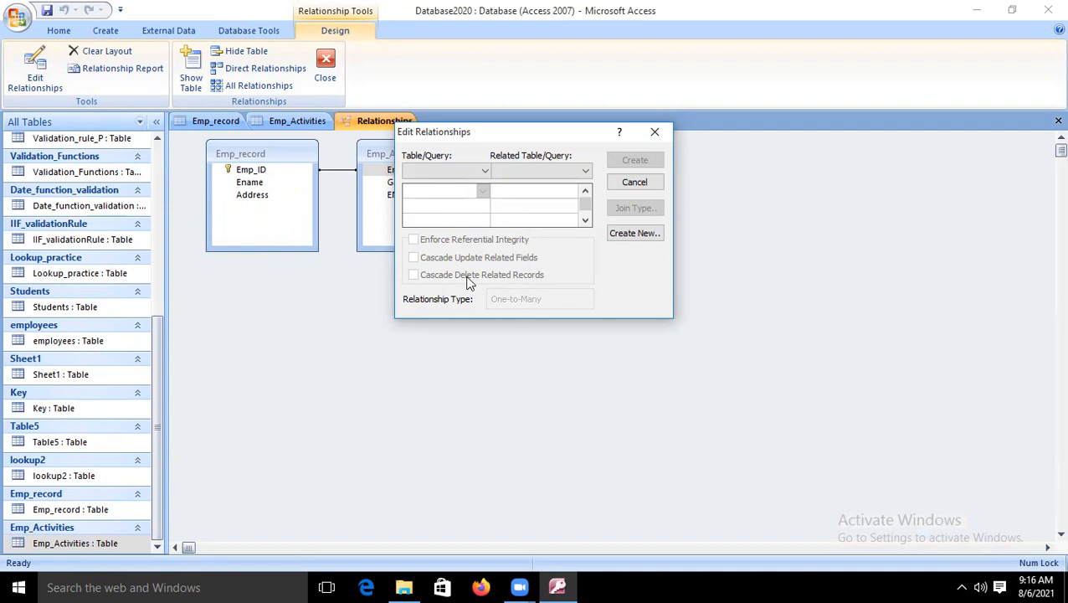
pyautogui.click(654, 132)
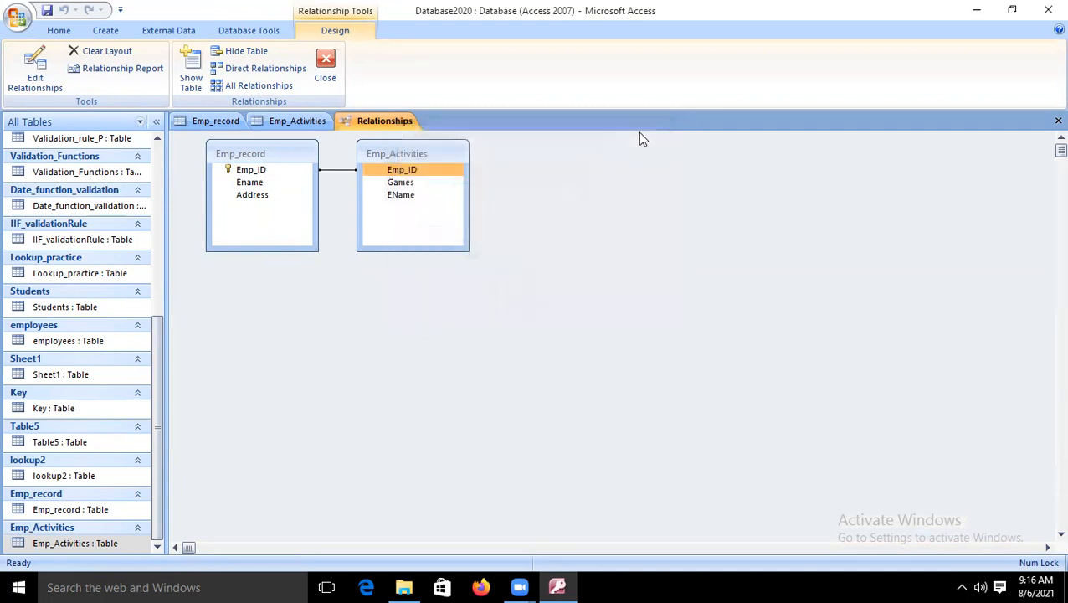
# - Close the Emp_record and Emp_Activities tables, leaving only the relationships layout open
pyautogui.rightClick(216, 122)
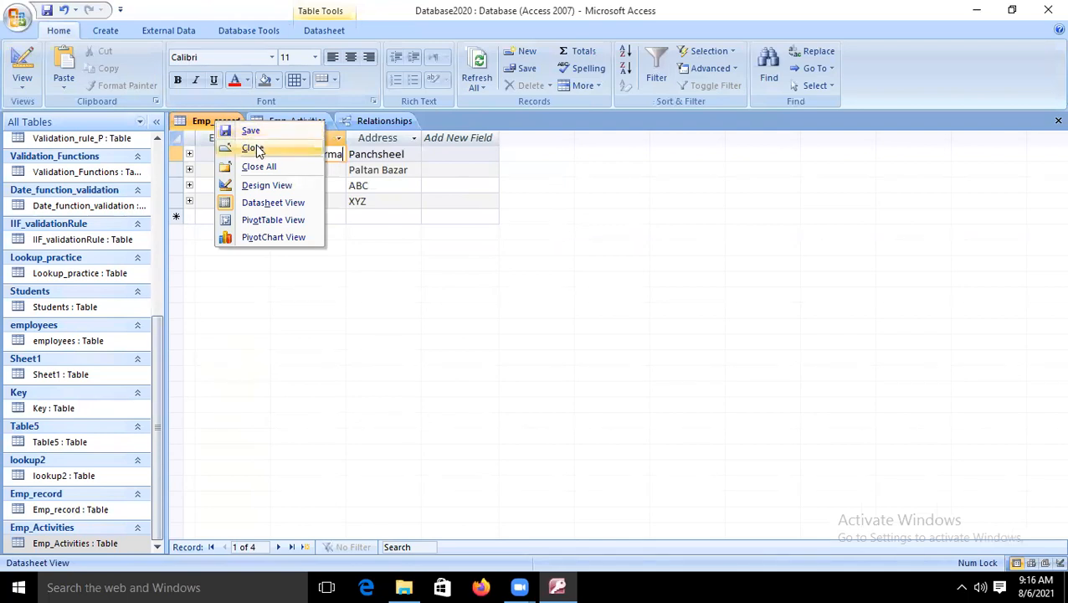
pyautogui.click(253, 147)
pyautogui.rightClick(220, 120)
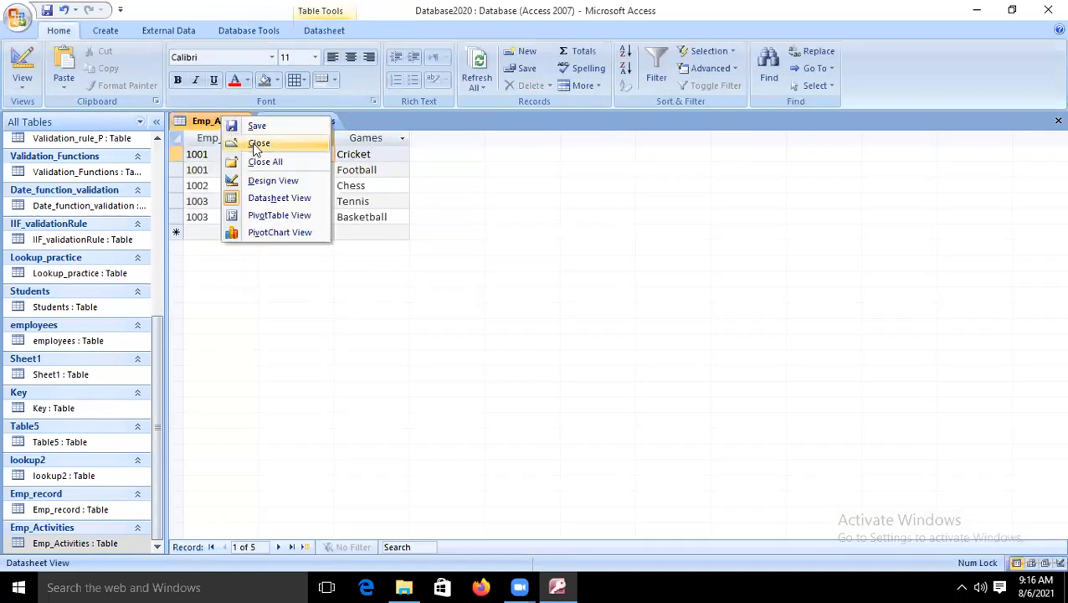
pyautogui.click(258, 143)
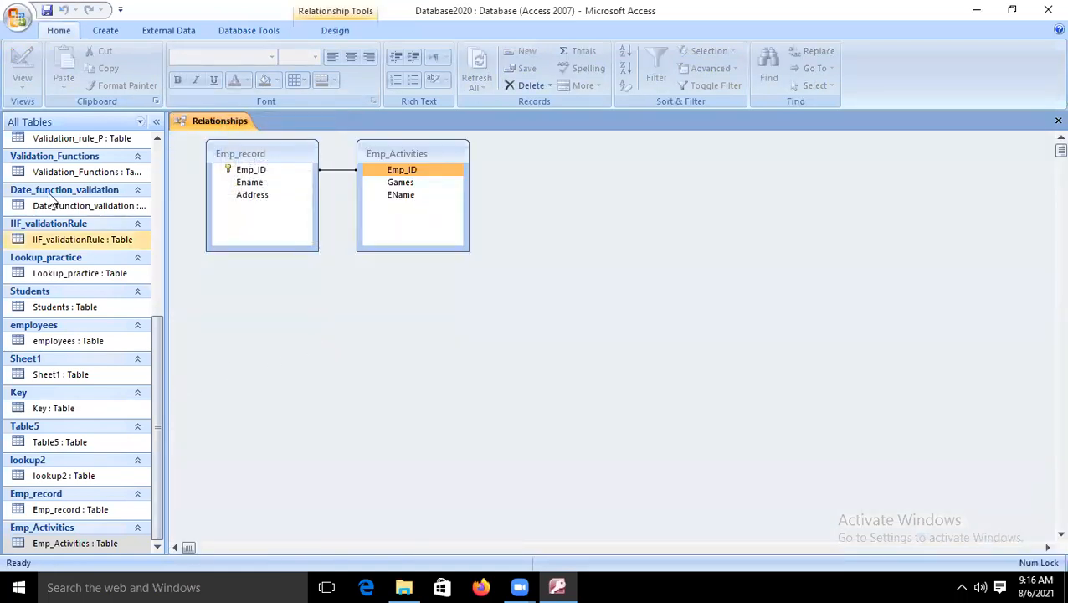
pyautogui.click(320, 30)
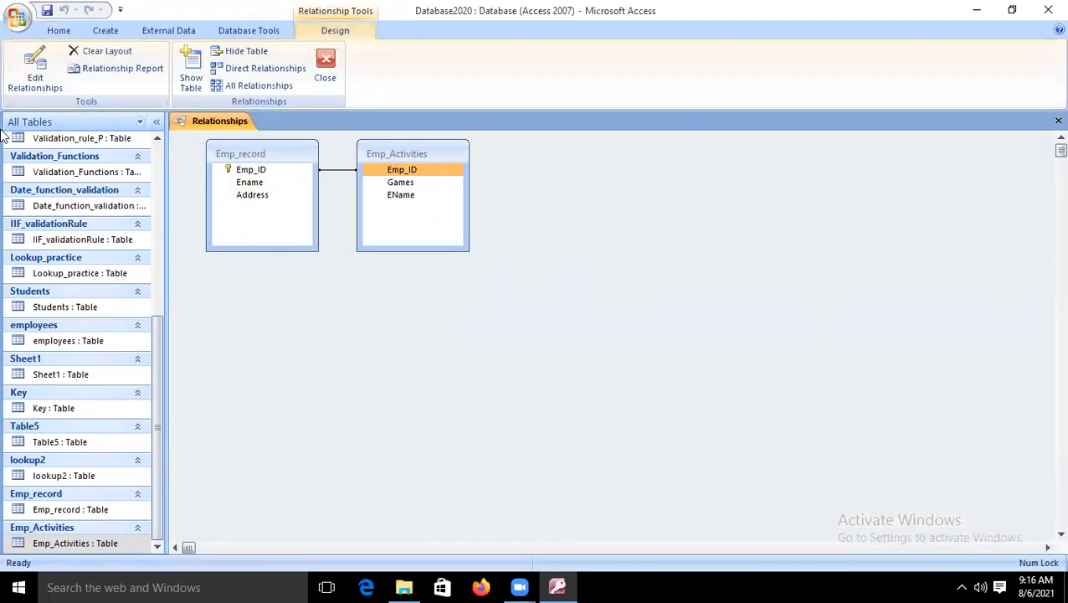
pyautogui.click(35, 78)
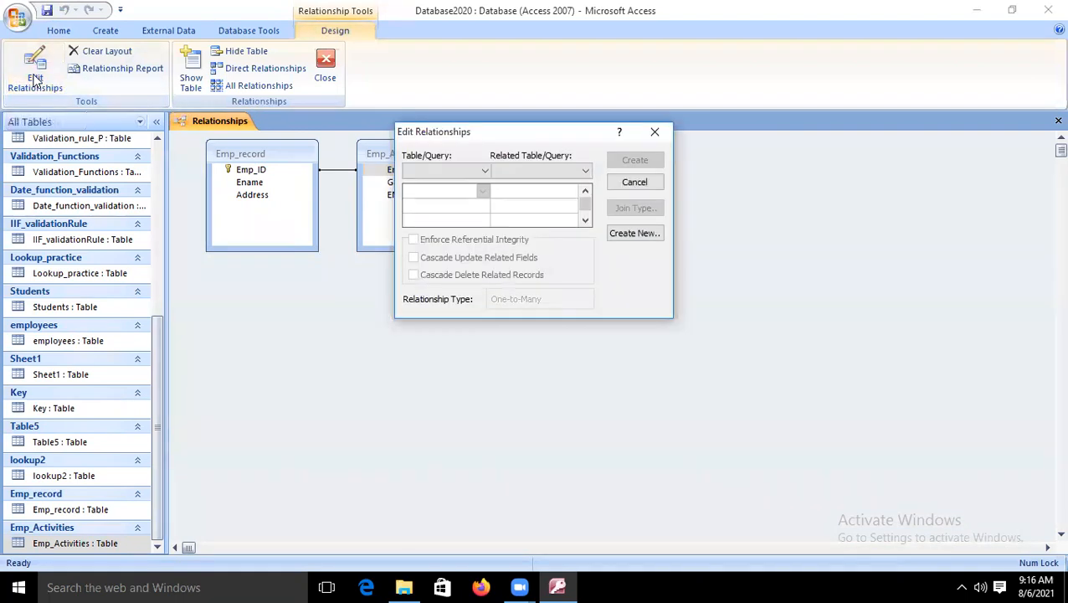
pyautogui.click(453, 192)
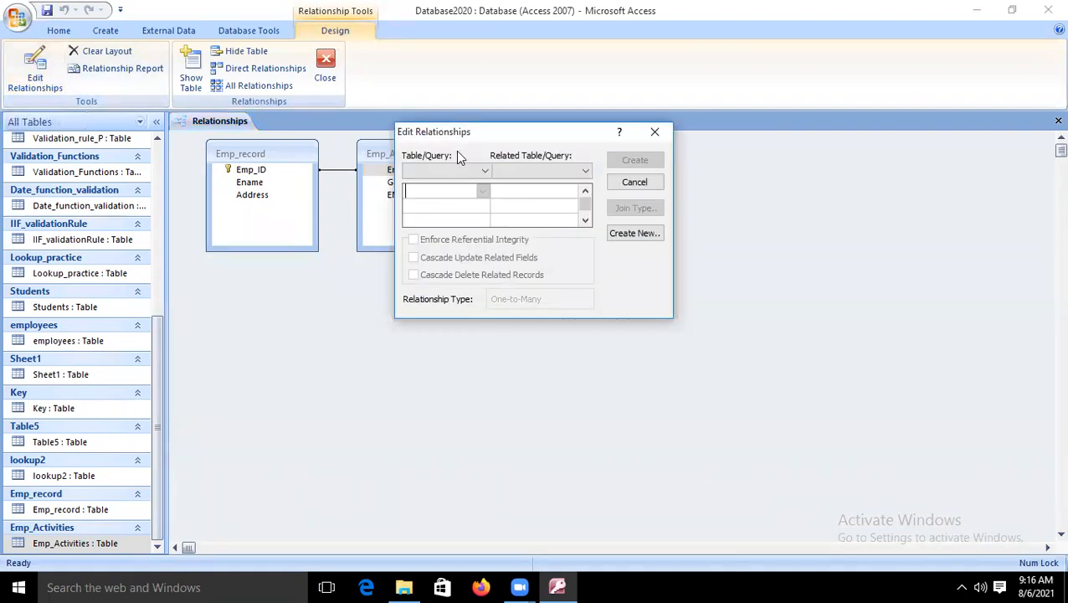
pyautogui.moveTo(526, 133); pyautogui.dragTo(703, 151)
pyautogui.click(807, 141)
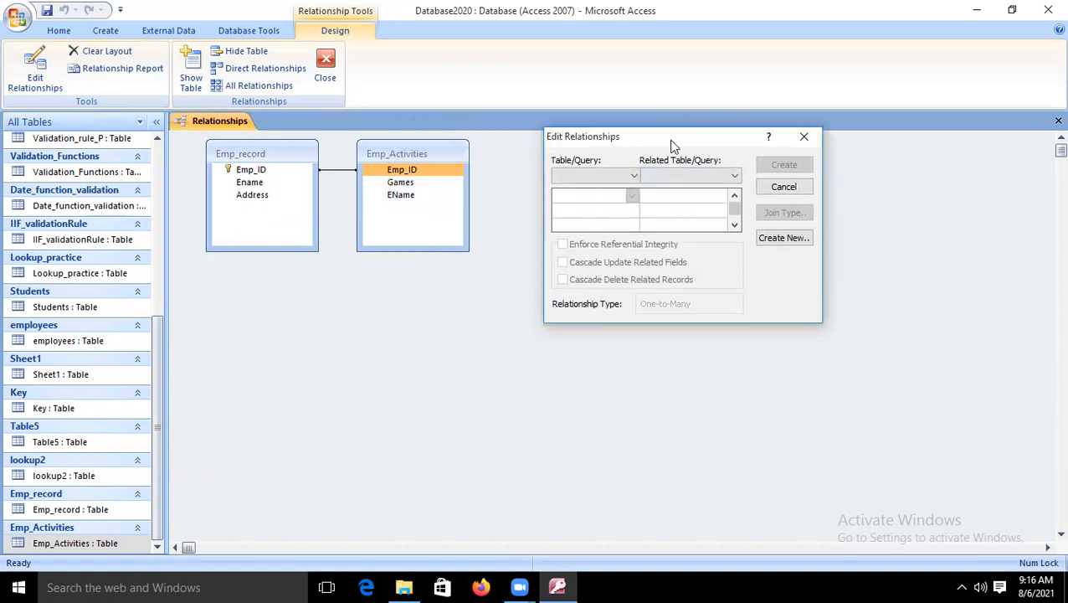
pyautogui.click(326, 67)
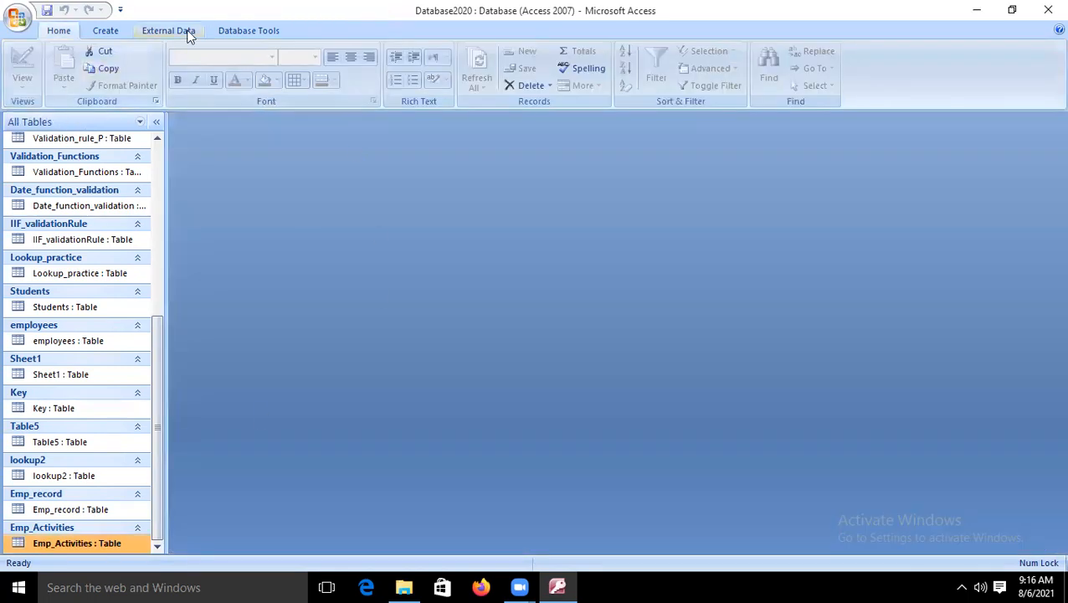
# - Reopen the relationships layout and load the Emp_record to Emp_Activities relationship on Emp_ID for editing
pyautogui.click(240, 32)
pyautogui.click(234, 76)
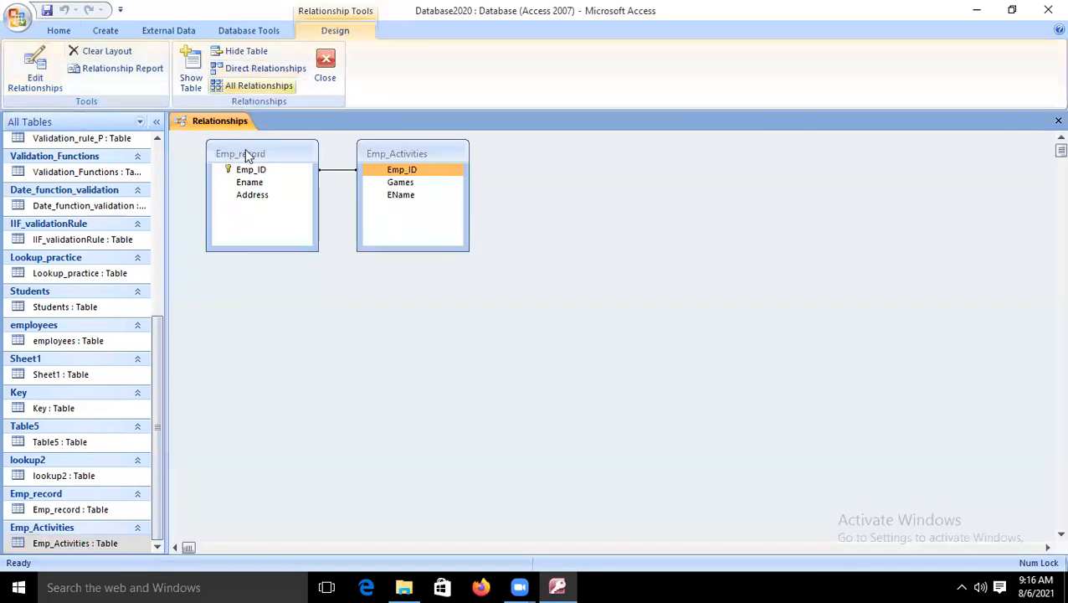
pyautogui.click(33, 77)
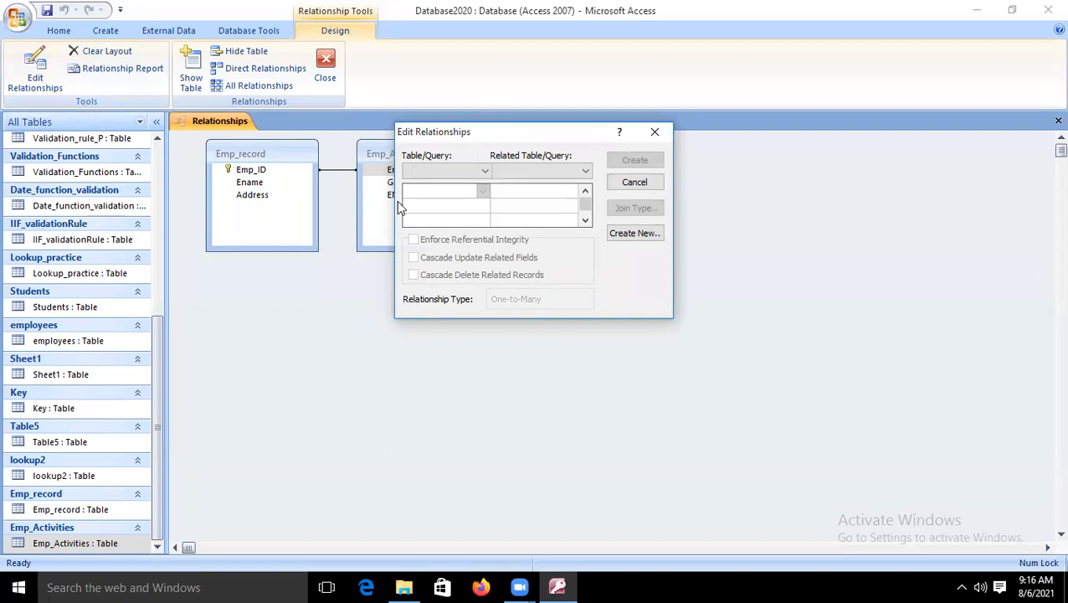
pyautogui.click(484, 171)
pyautogui.click(456, 182)
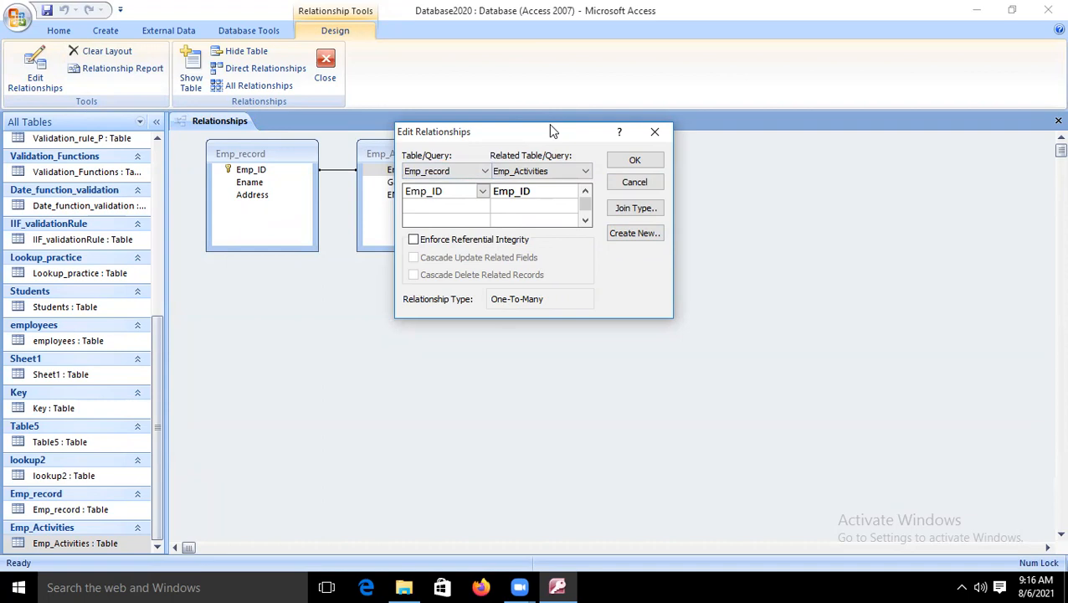
pyautogui.moveTo(552, 130); pyautogui.dragTo(667, 95)
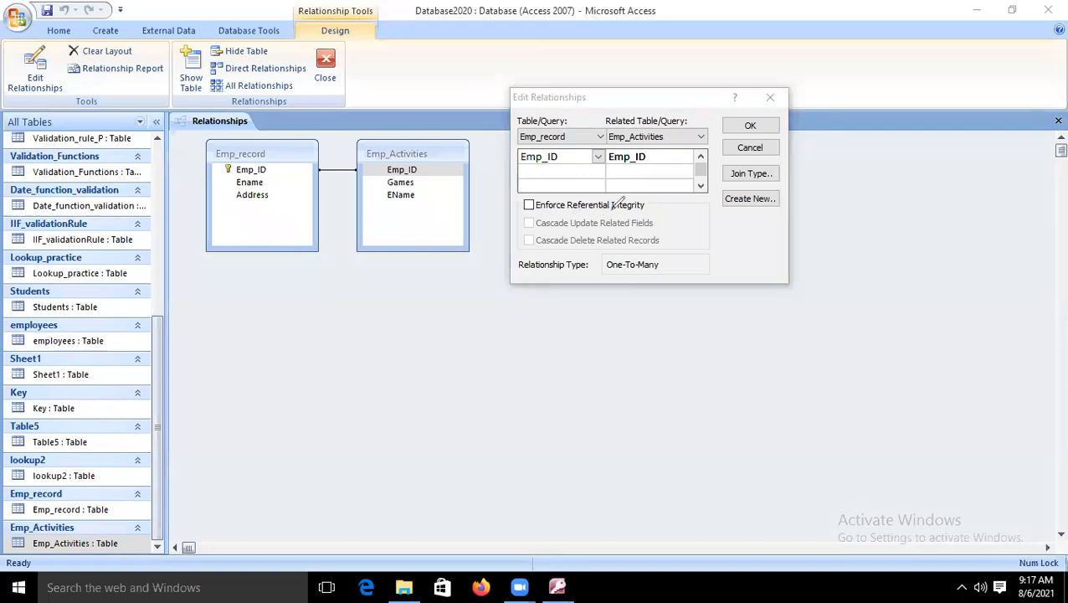
# - Enable Enforce Referential Integrity and Cascade Update Related Fields for the Emp_ID relationship, leaving Cascade Delete Related Records off
pyautogui.moveTo(611, 211); pyautogui.dragTo(643, 210)
pyautogui.moveTo(574, 211); pyautogui.dragTo(614, 210)
pyautogui.click(528, 204)
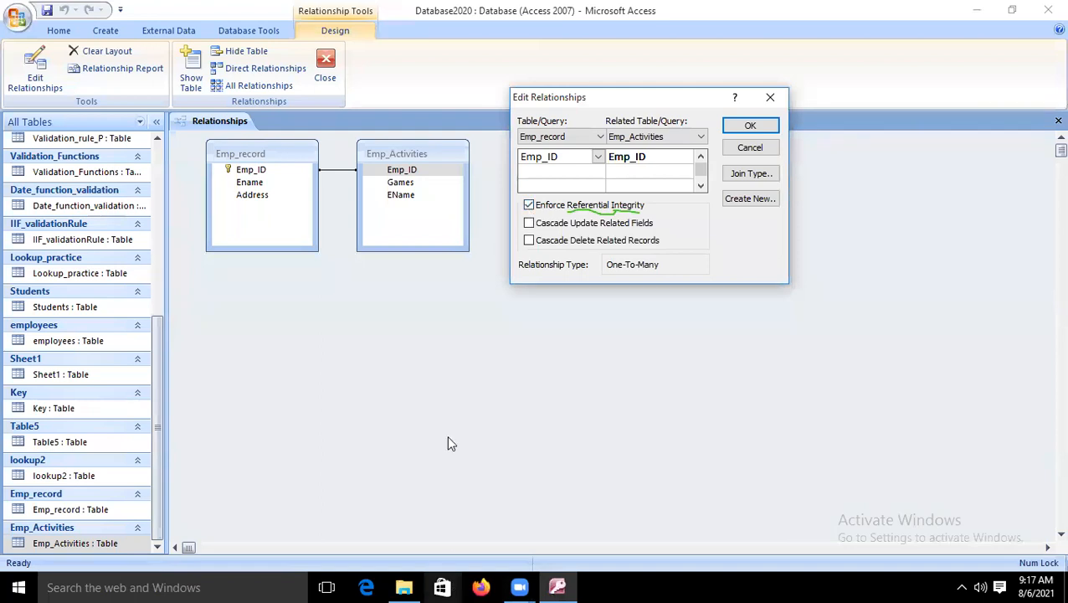
pyautogui.click(529, 223)
pyautogui.click(529, 240)
pyautogui.click(530, 224)
pyautogui.click(530, 240)
pyautogui.click(529, 223)
# - Try to apply the enforced Emp_ID relationship with cascading updates, and cancel the relationship edit
pyautogui.click(762, 125)
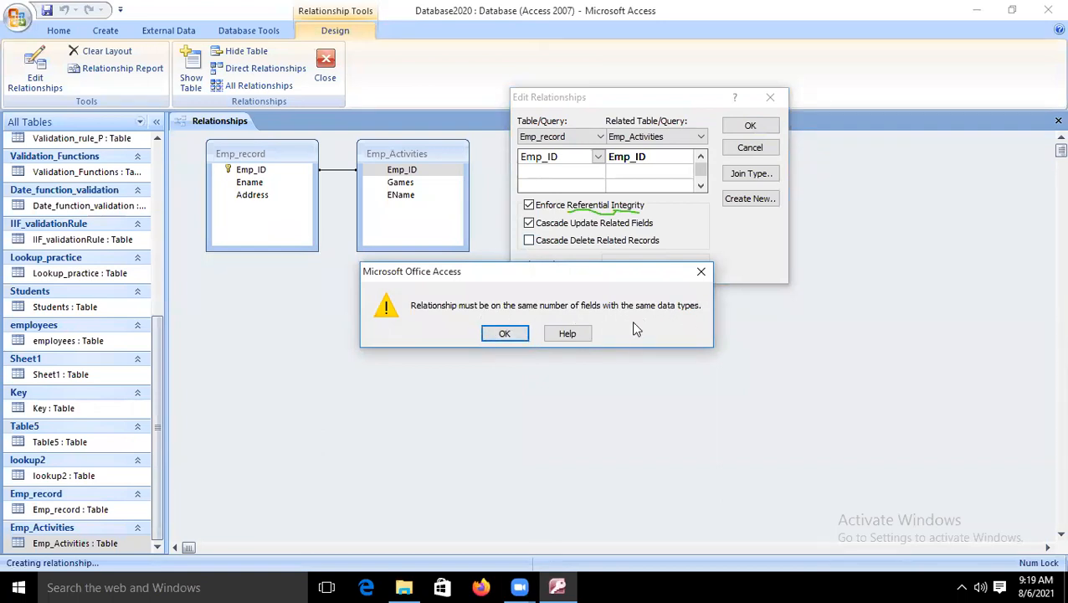
pyautogui.click(517, 334)
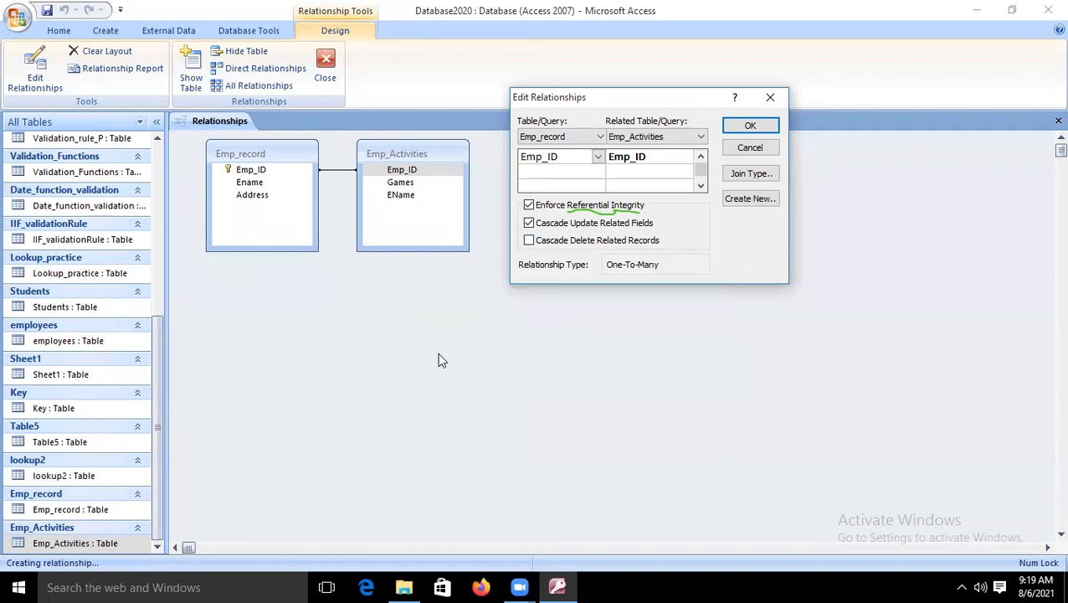
pyautogui.click(754, 127)
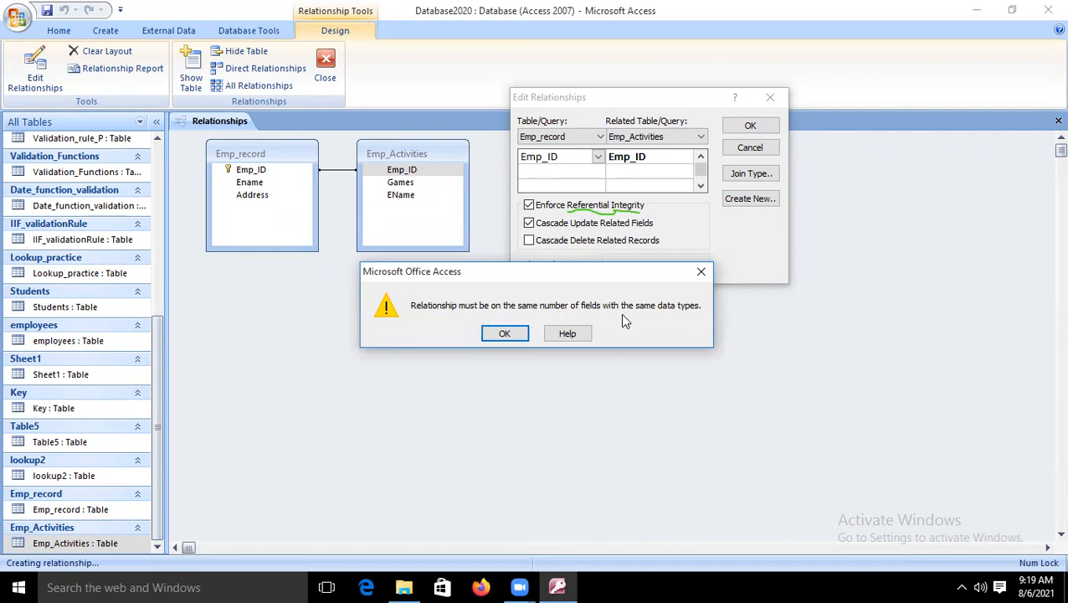
pyautogui.click(504, 333)
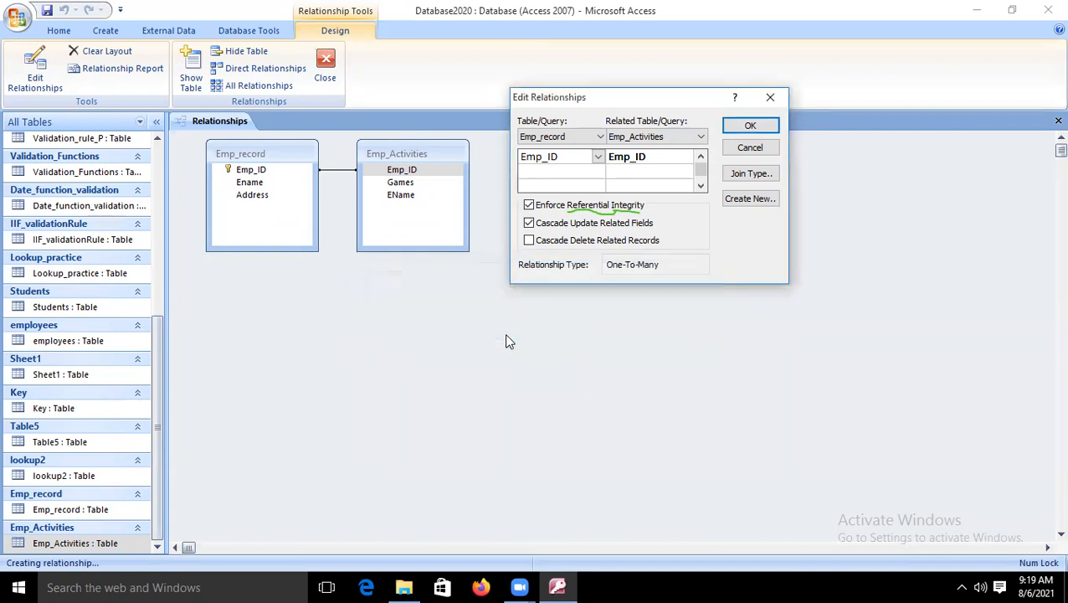
pyautogui.click(764, 151)
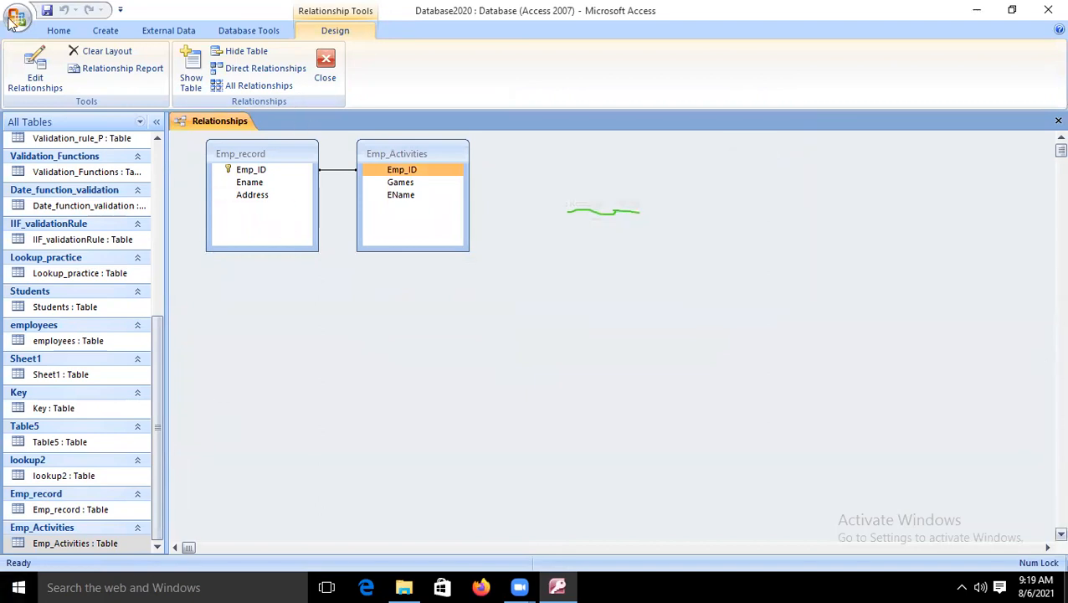
# - Load the Emp_record relationship for editing again and reselect Emp_ID as the linking field of both tables
pyautogui.click(31, 77)
pyautogui.click(485, 171)
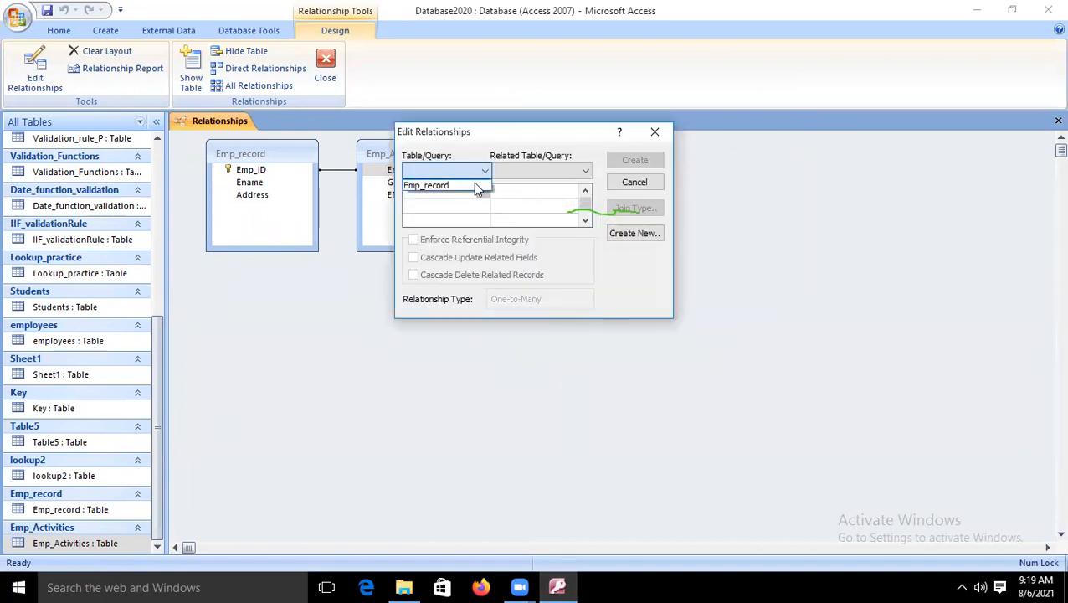
pyautogui.click(474, 185)
pyautogui.click(453, 191)
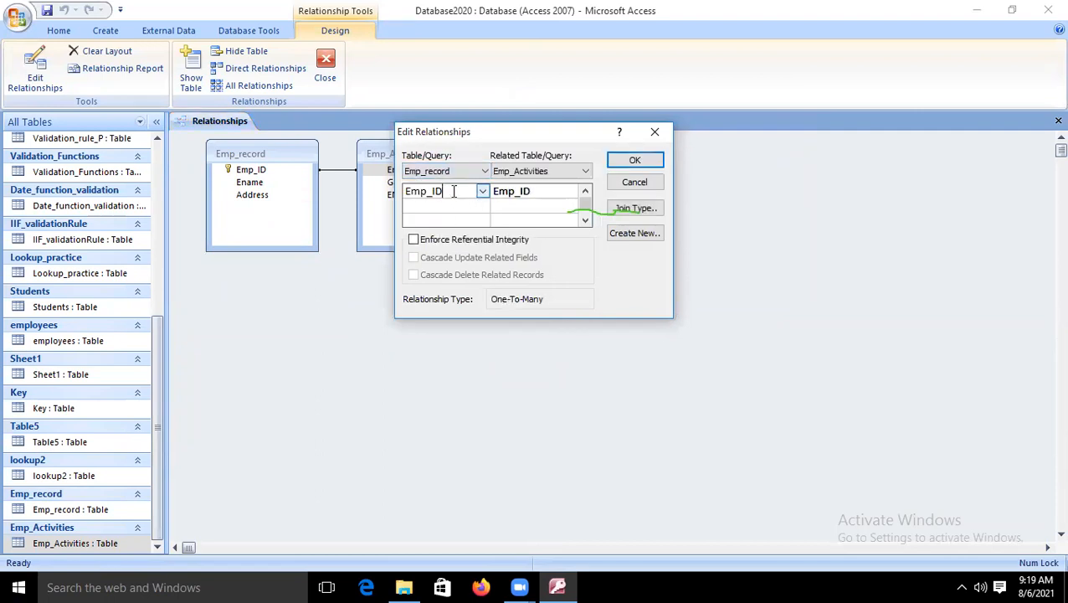
pyautogui.click(484, 192)
pyautogui.click(444, 205)
pyautogui.click(553, 191)
pyautogui.click(570, 192)
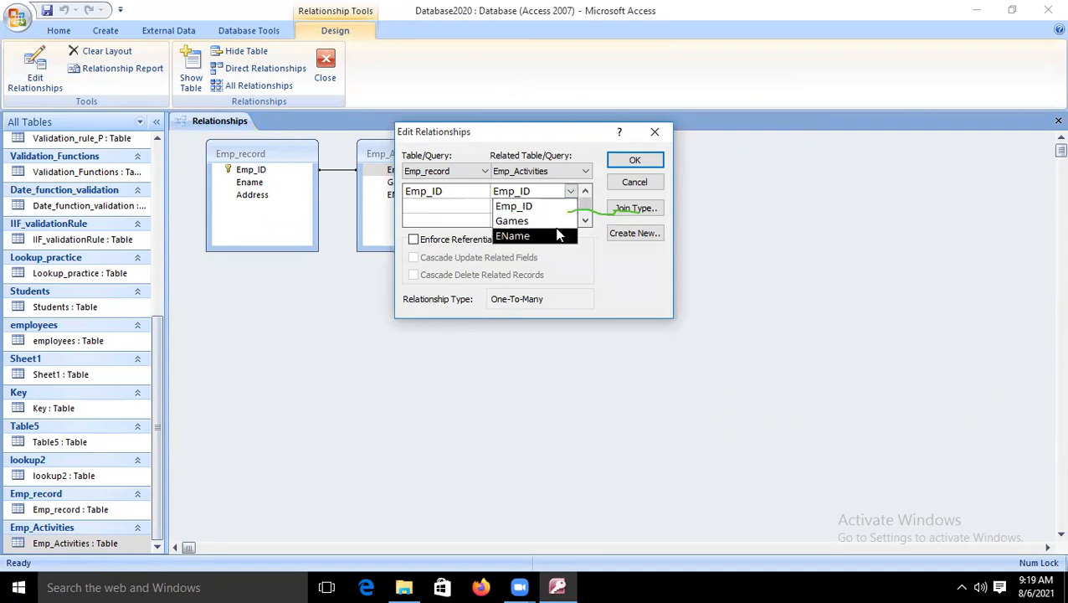
pyautogui.click(544, 206)
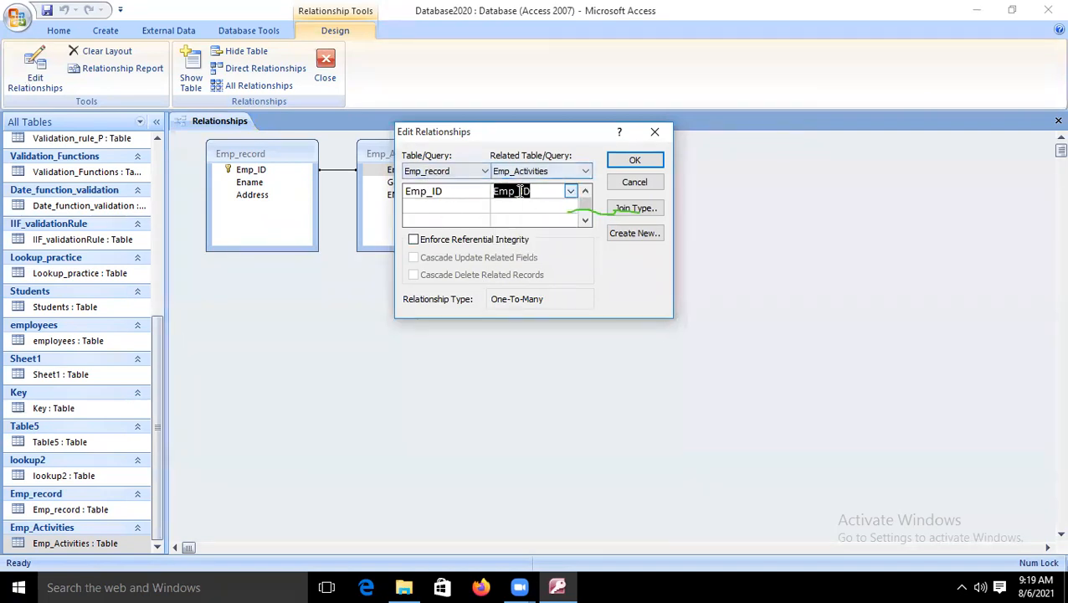
# - Try again to enforce referential integrity with Cascade Update Related Fields on the Emp_ID link, and cancel the edit
pyautogui.click(413, 240)
pyautogui.click(413, 258)
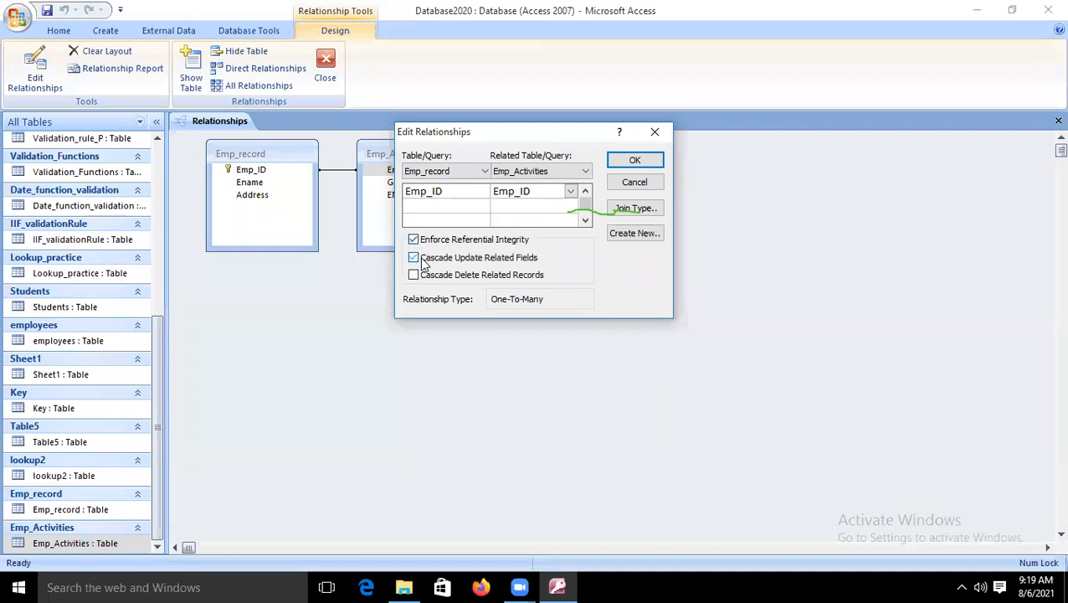
pyautogui.click(634, 160)
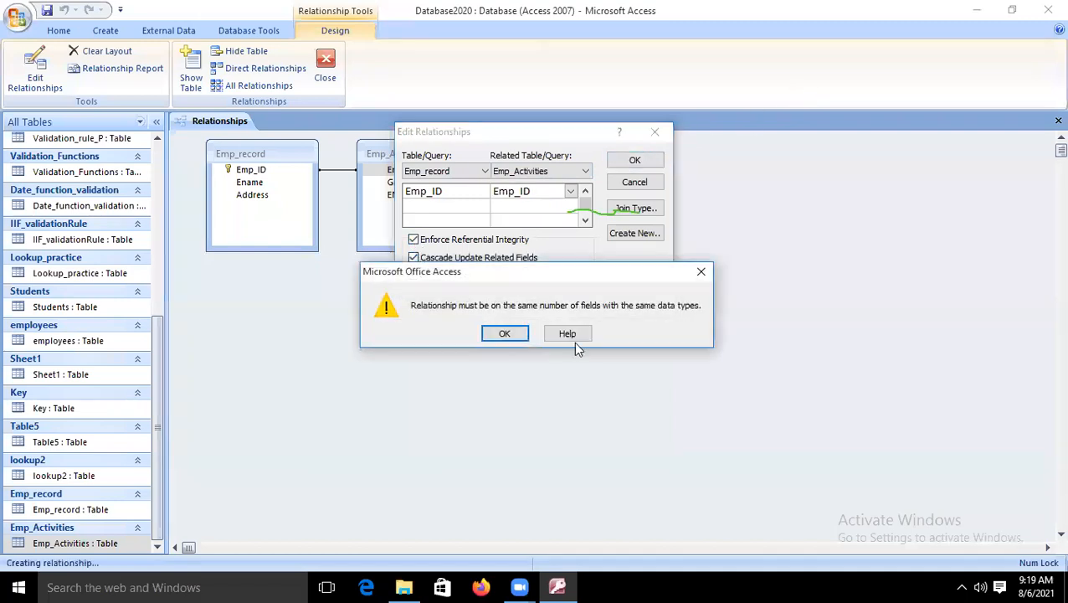
pyautogui.click(505, 334)
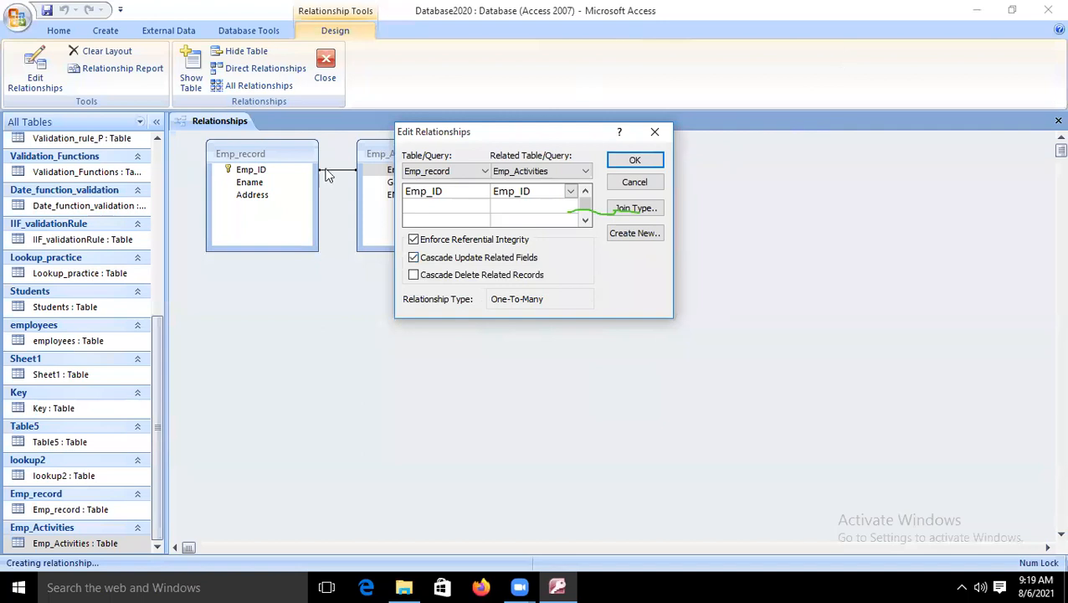
pyautogui.click(636, 160)
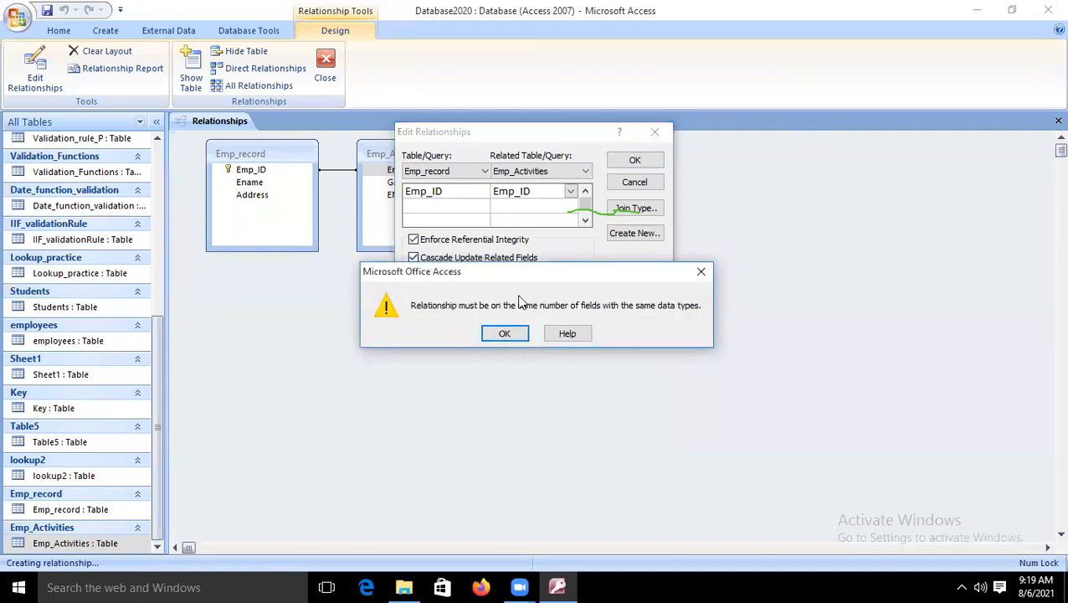
pyautogui.click(618, 186)
pyautogui.click(509, 334)
pyautogui.click(636, 182)
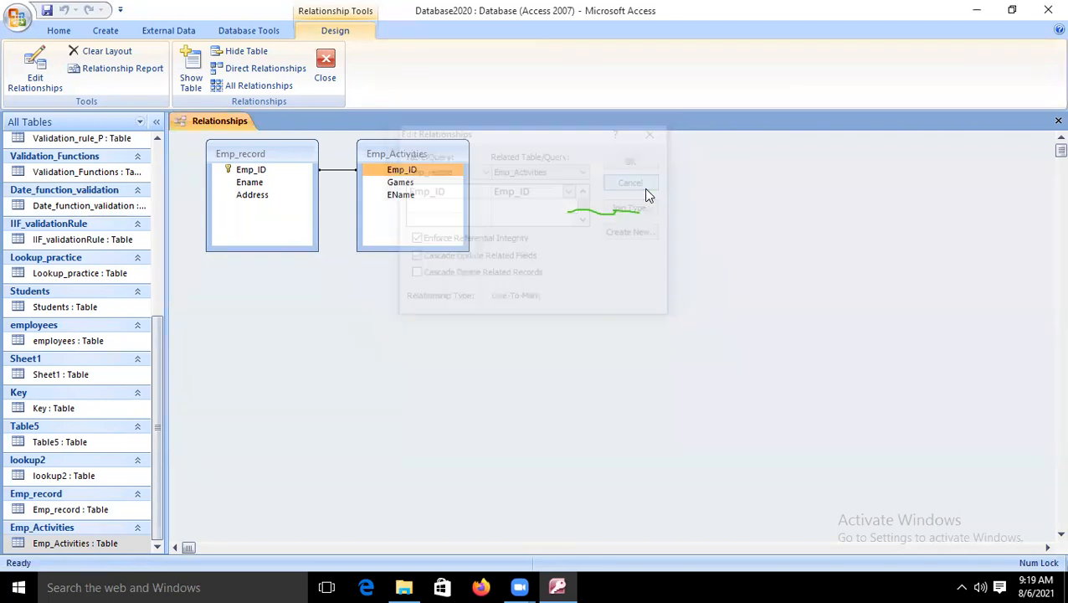
# - Close the relationships layout and compare the data type of Emp_ID in the designs of Emp_record and Emp_Activities
pyautogui.click(326, 71)
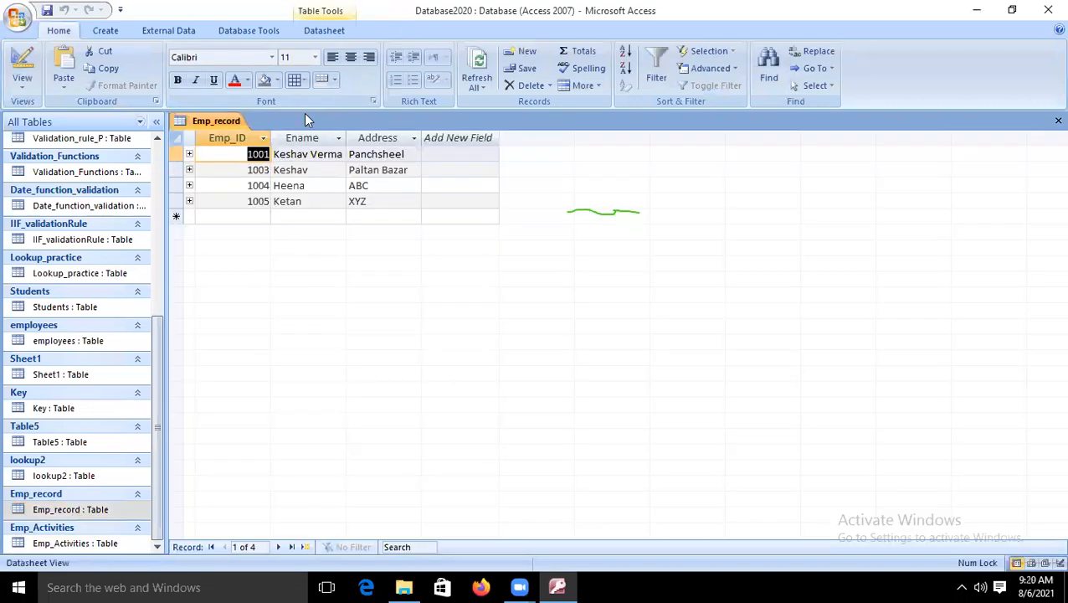
pyautogui.click(22, 67)
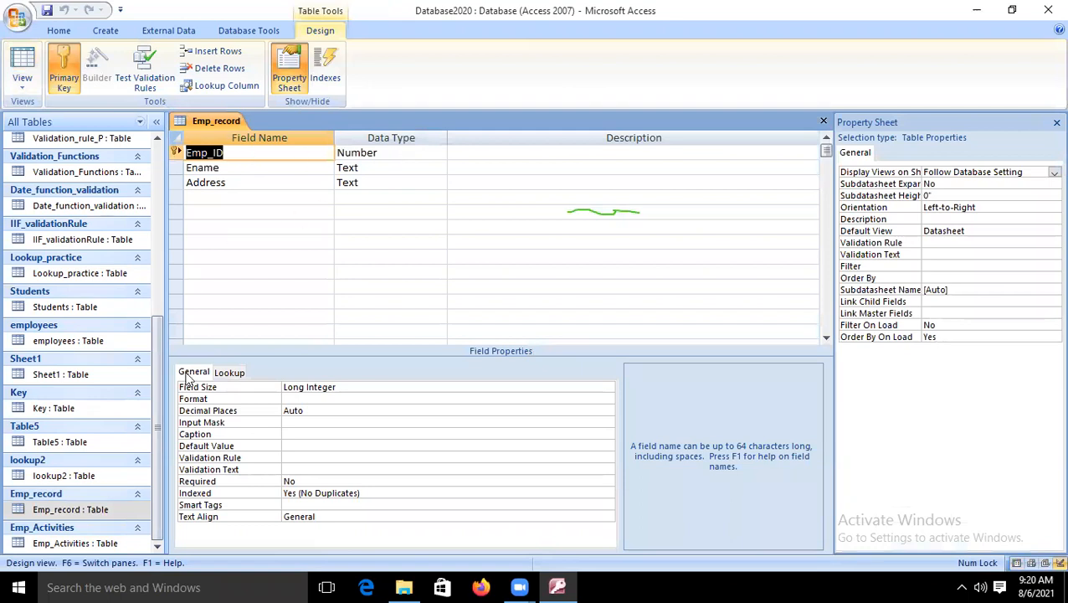
pyautogui.doubleClick(77, 543)
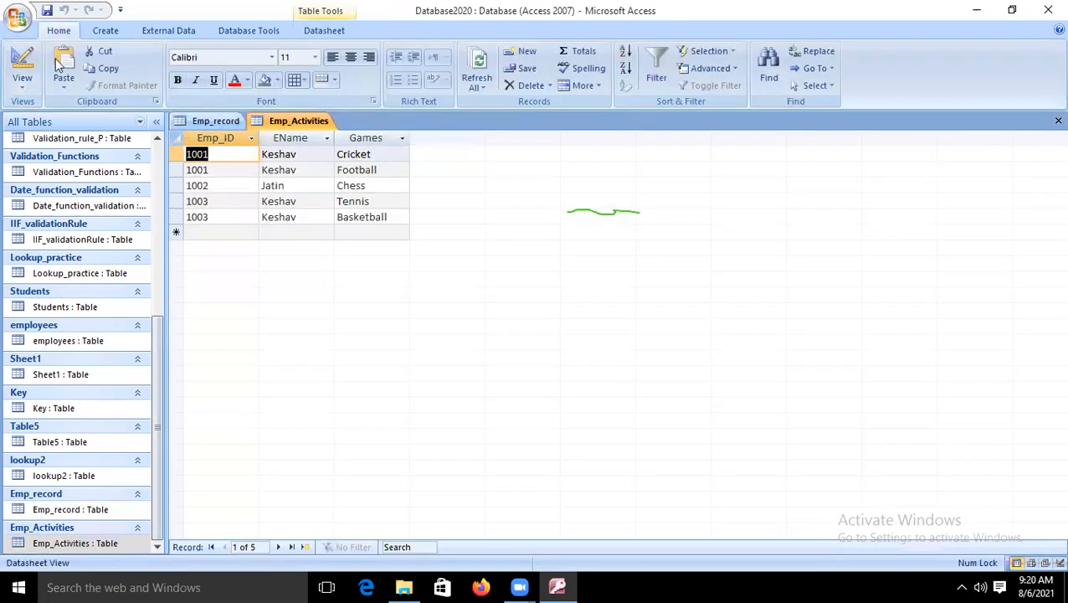
pyautogui.click(22, 73)
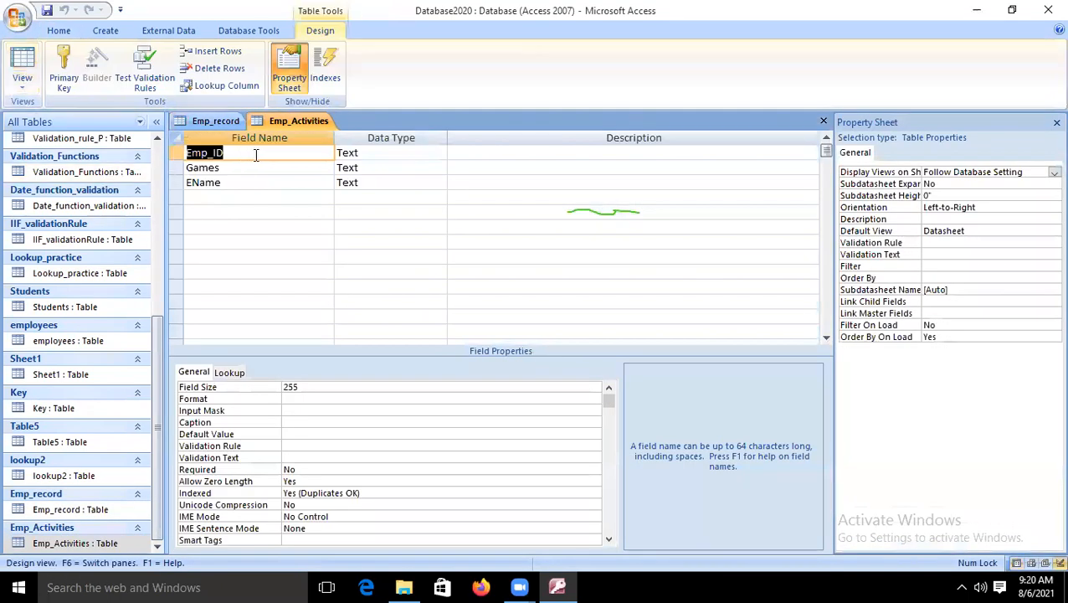
# - Try to change the data type of Emp_ID in the Emp_Activities design to Number
pyautogui.doubleClick(396, 152)
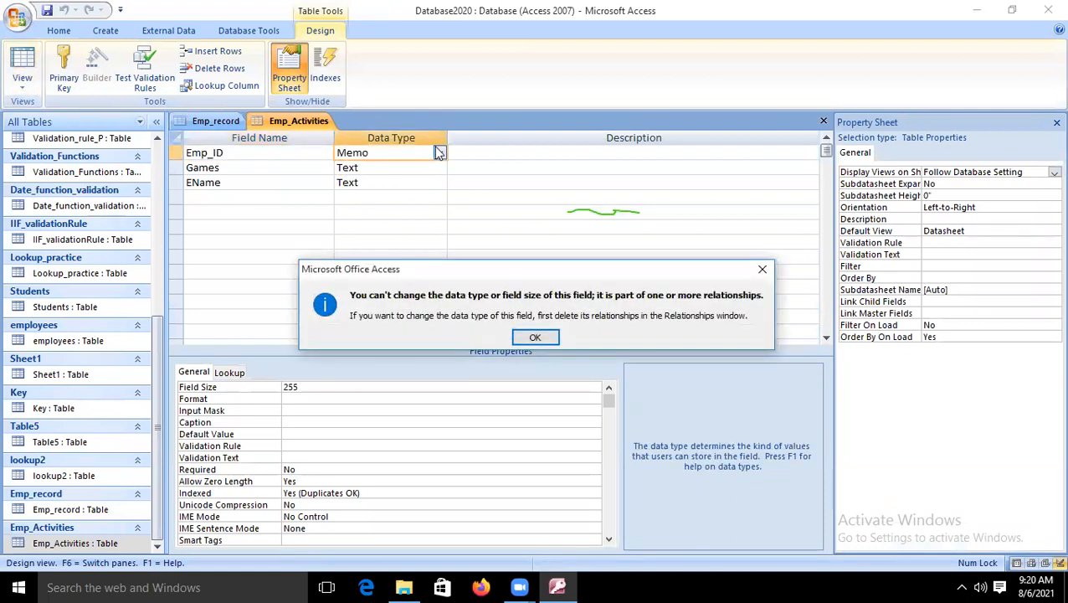
pyautogui.click(535, 336)
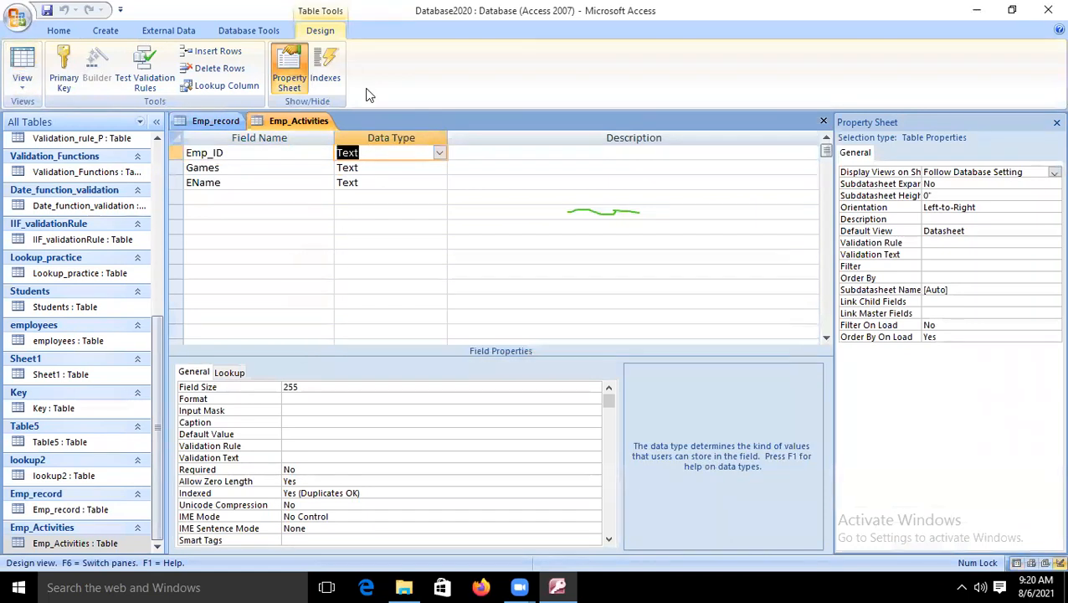
pyautogui.click(440, 156)
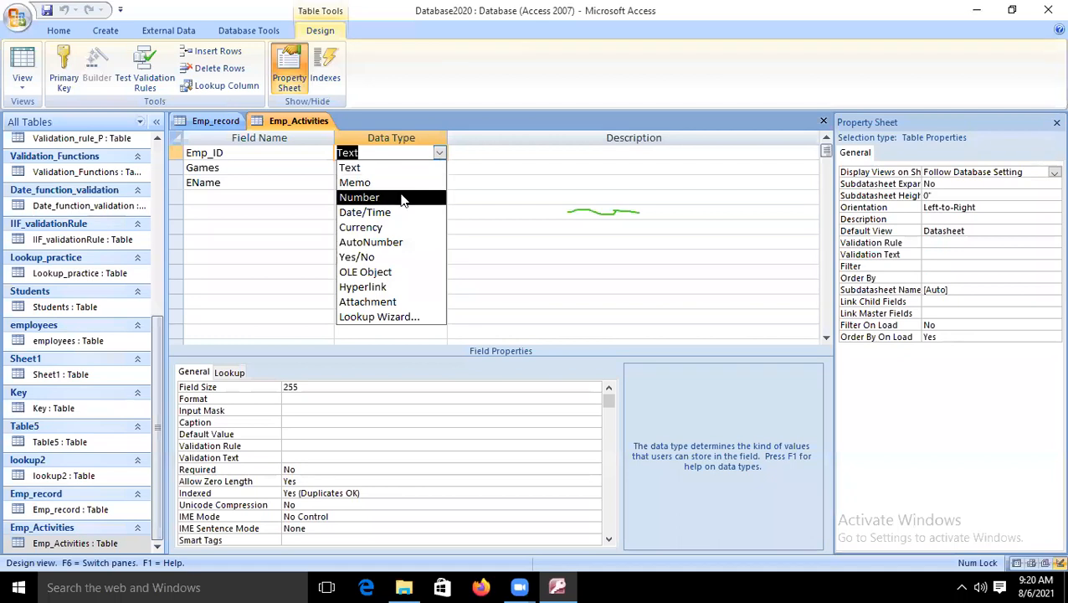
pyautogui.click(405, 200)
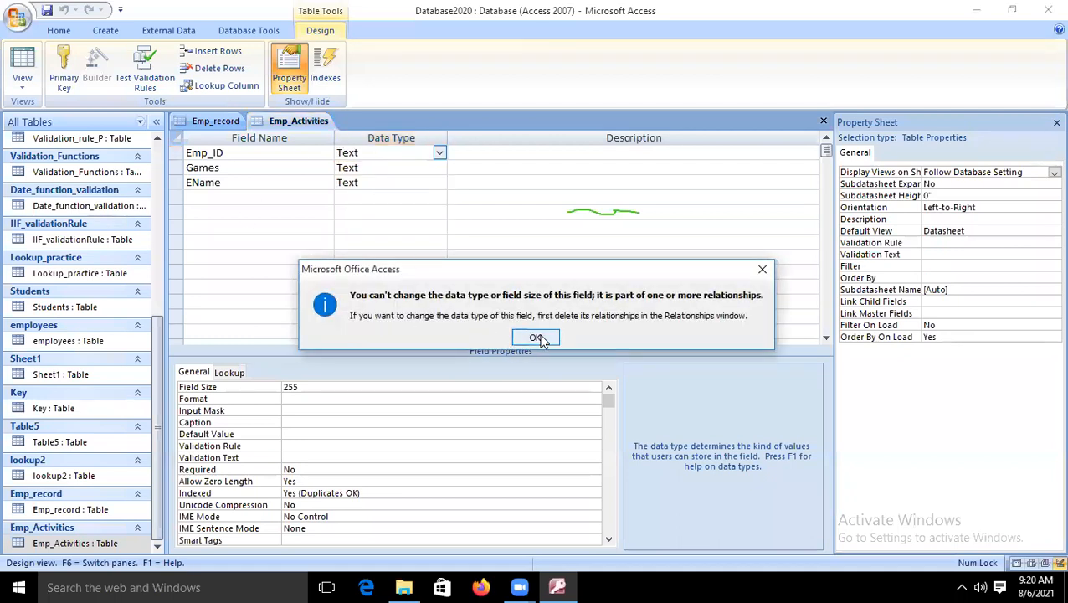
pyautogui.click(536, 336)
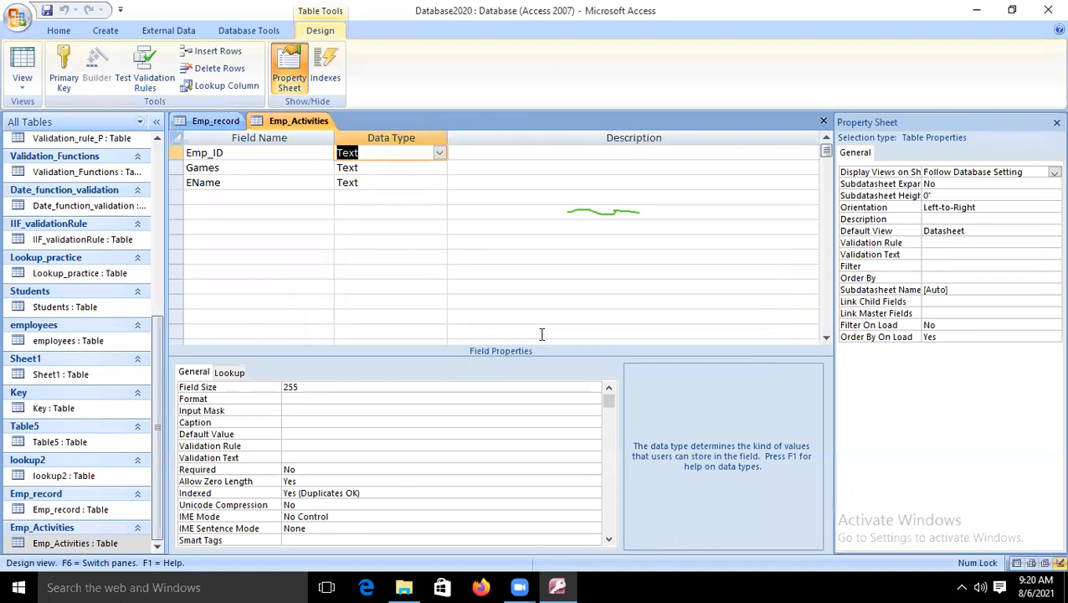
pyautogui.click(436, 153)
pyautogui.click(408, 200)
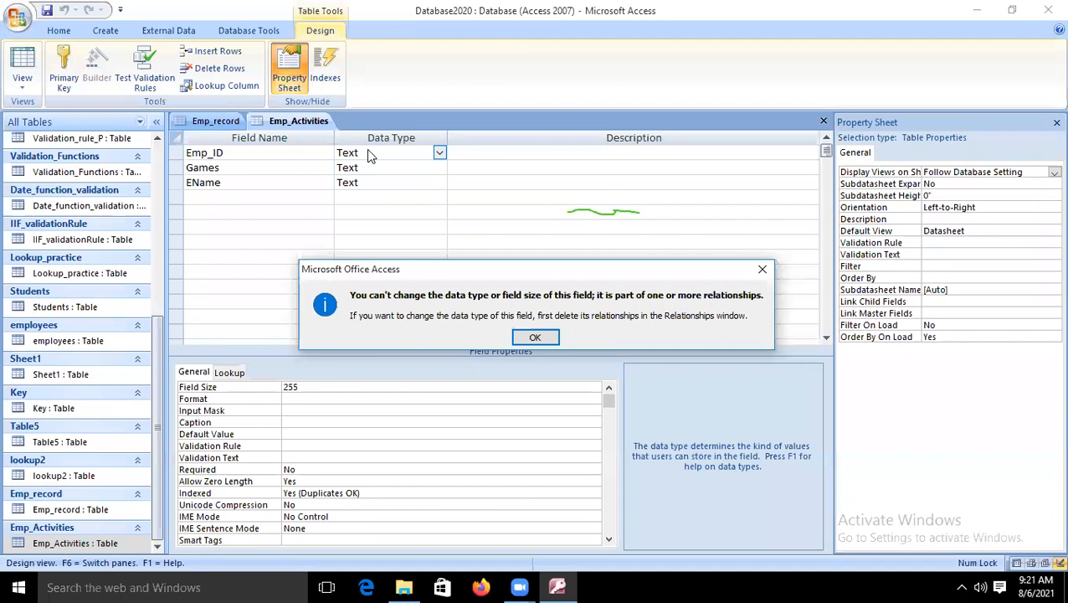
pyautogui.click(535, 337)
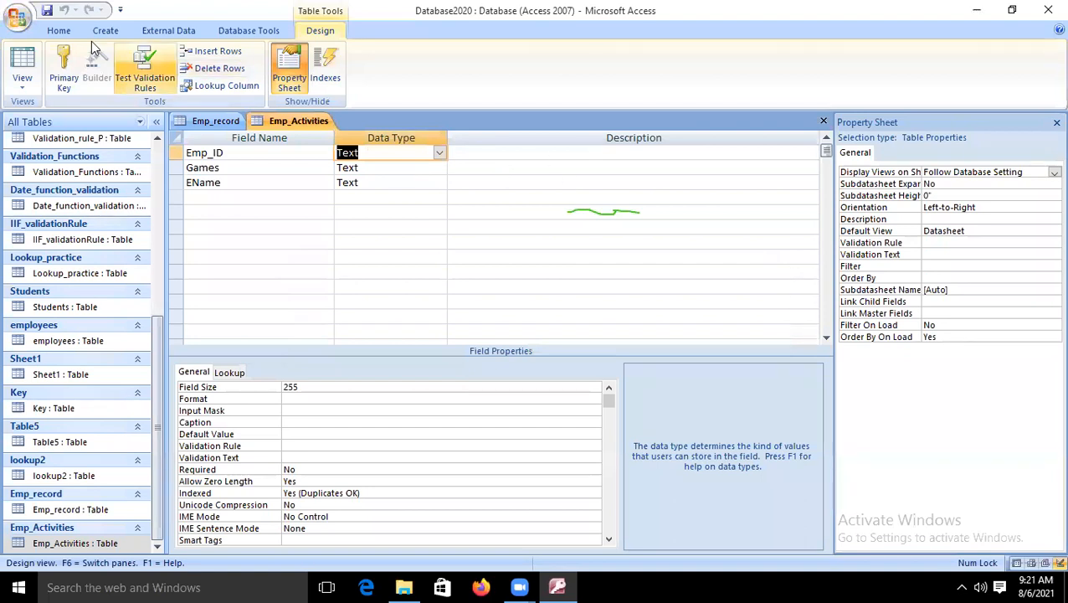
# - Close the Emp_Activities design with its changes saved, and close the Emp_record design
pyautogui.click(253, 31)
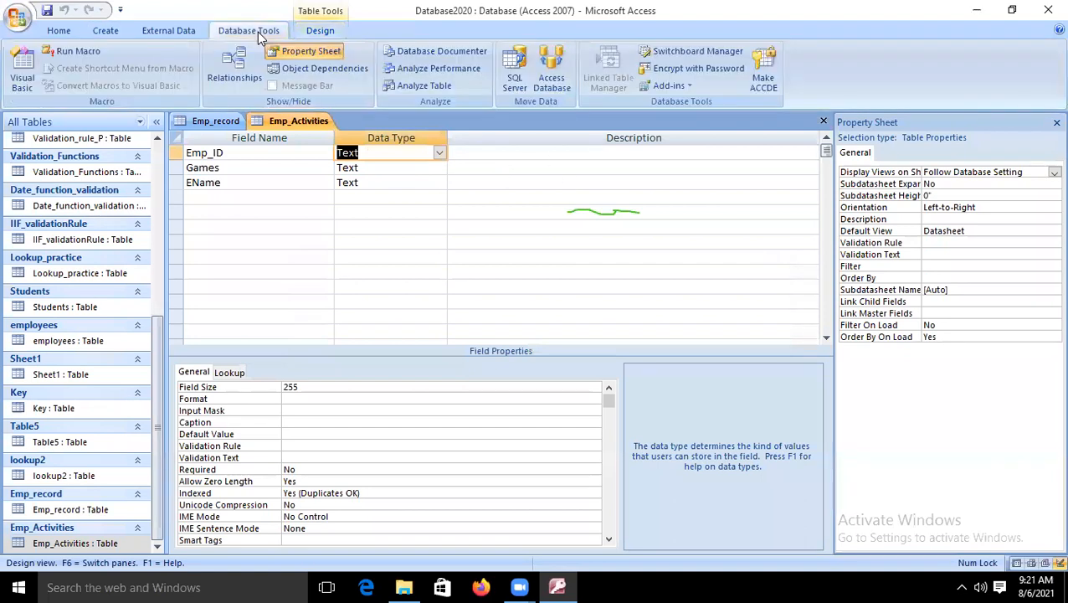
pyautogui.rightClick(268, 119)
pyautogui.click(301, 147)
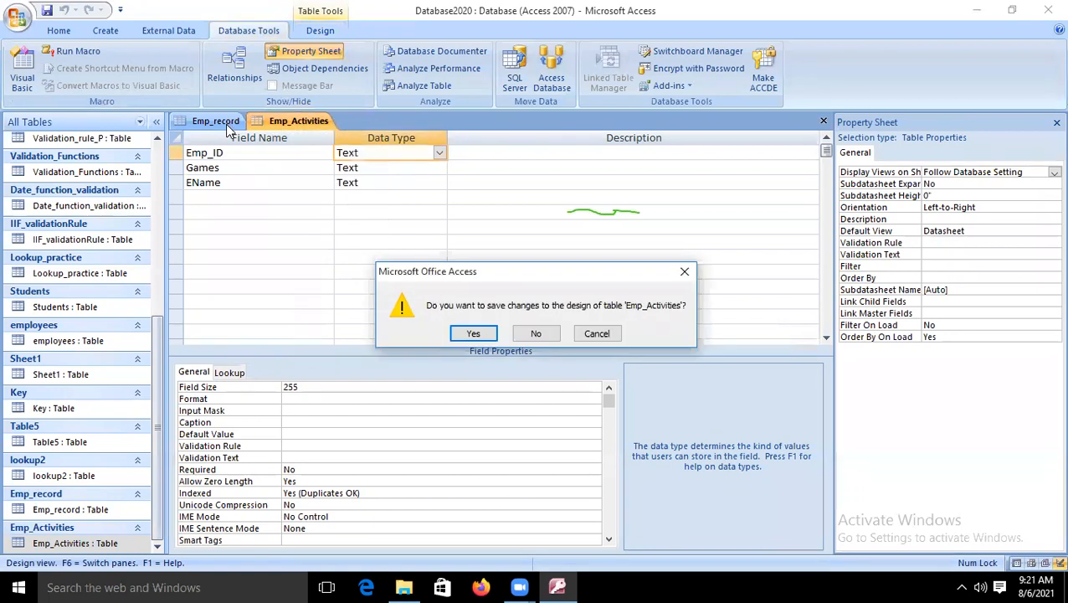
pyautogui.click(473, 333)
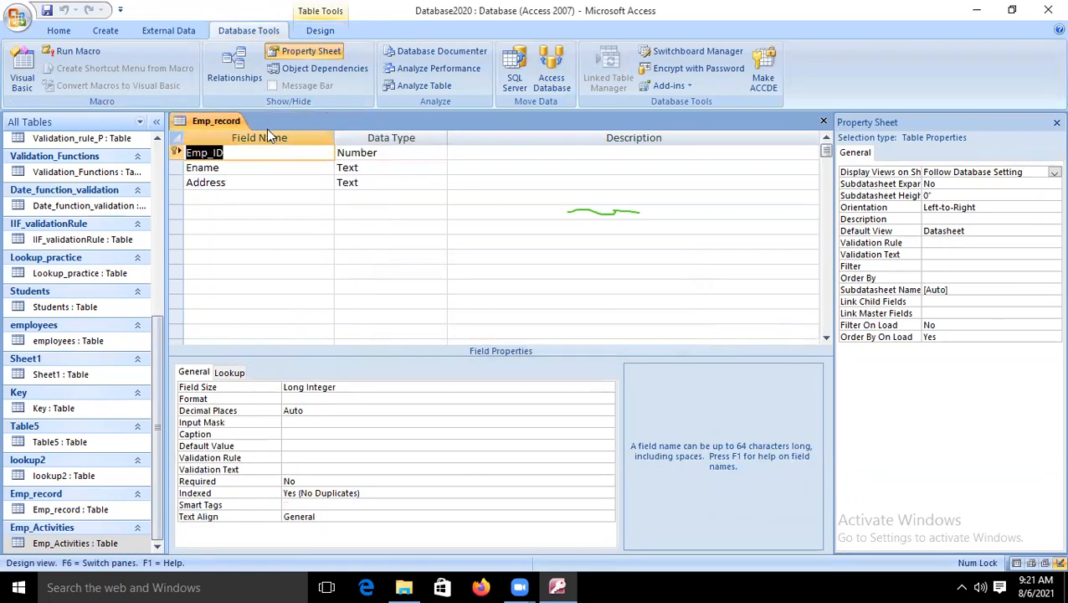
pyautogui.rightClick(226, 114)
pyautogui.click(267, 144)
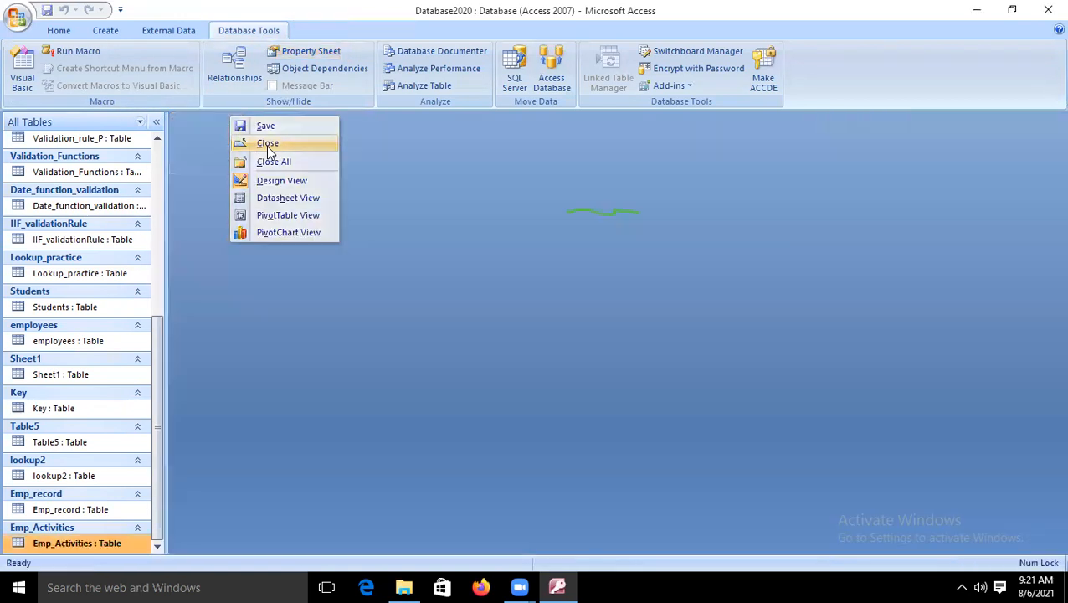
# - Permanently delete the relationship between Emp_record and Emp_Activities, and close the relationships layout
pyautogui.click(236, 79)
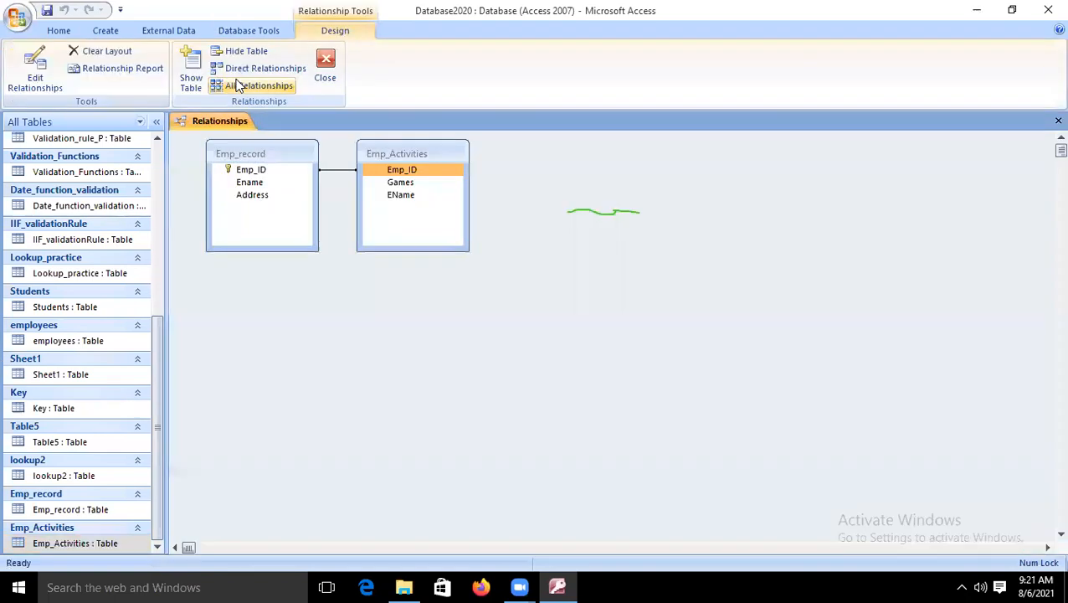
pyautogui.rightClick(349, 170)
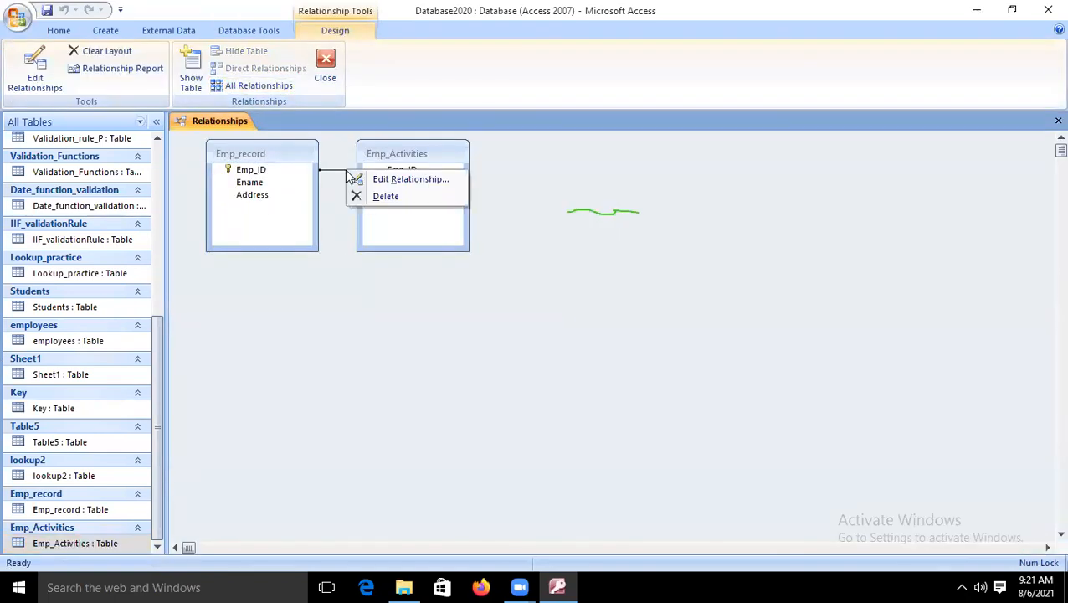
pyautogui.click(390, 196)
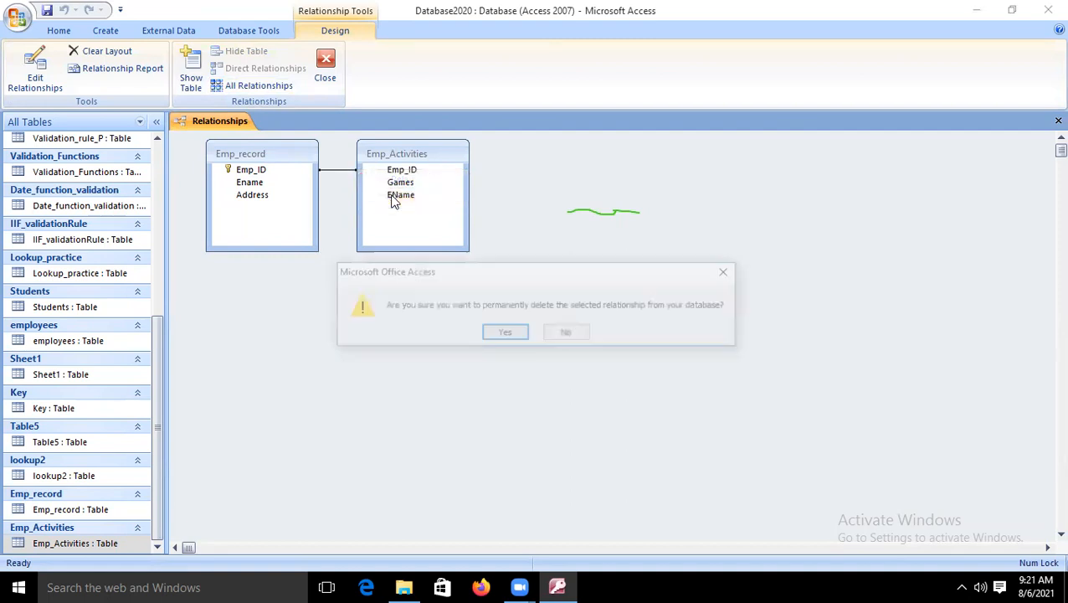
pyautogui.click(506, 333)
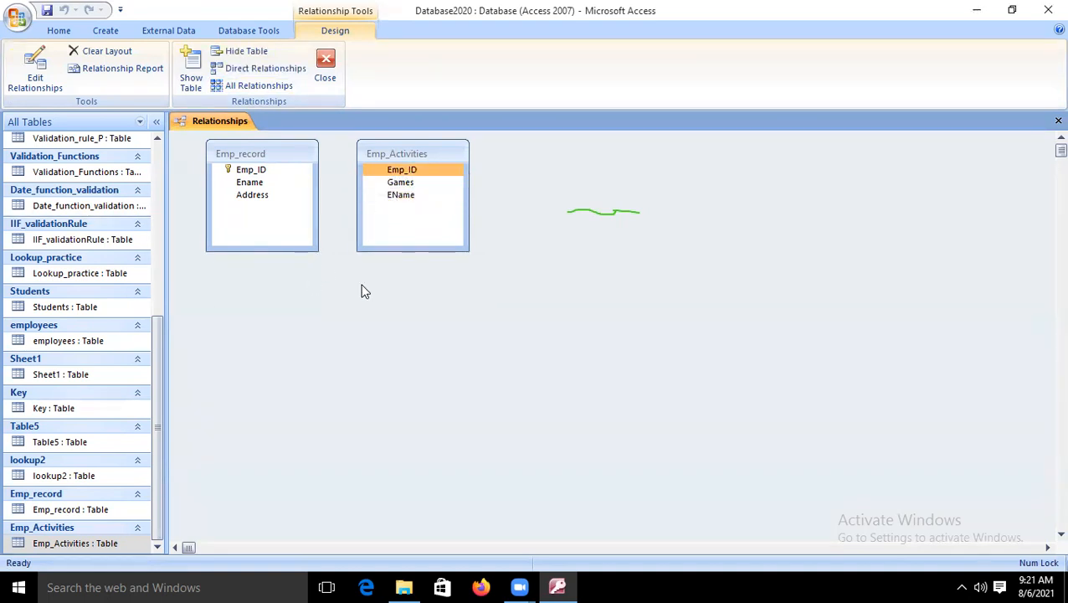
pyautogui.click(328, 83)
# - Set the data type of Emp_ID in the Emp_Activities design to Number and save the table, accepting possible data loss
pyautogui.doubleClick(102, 544)
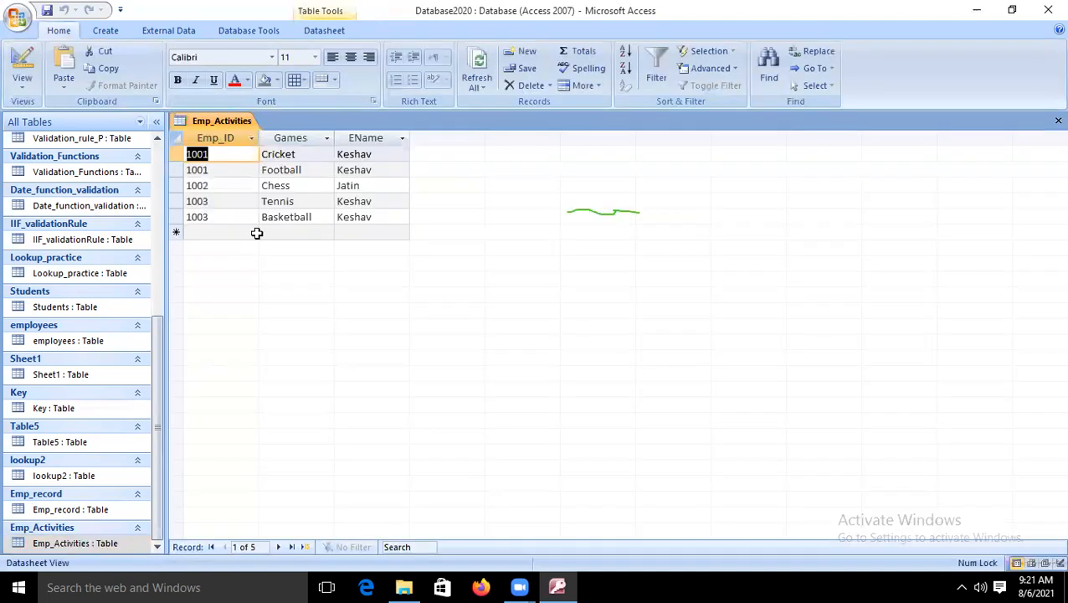
pyautogui.click(22, 61)
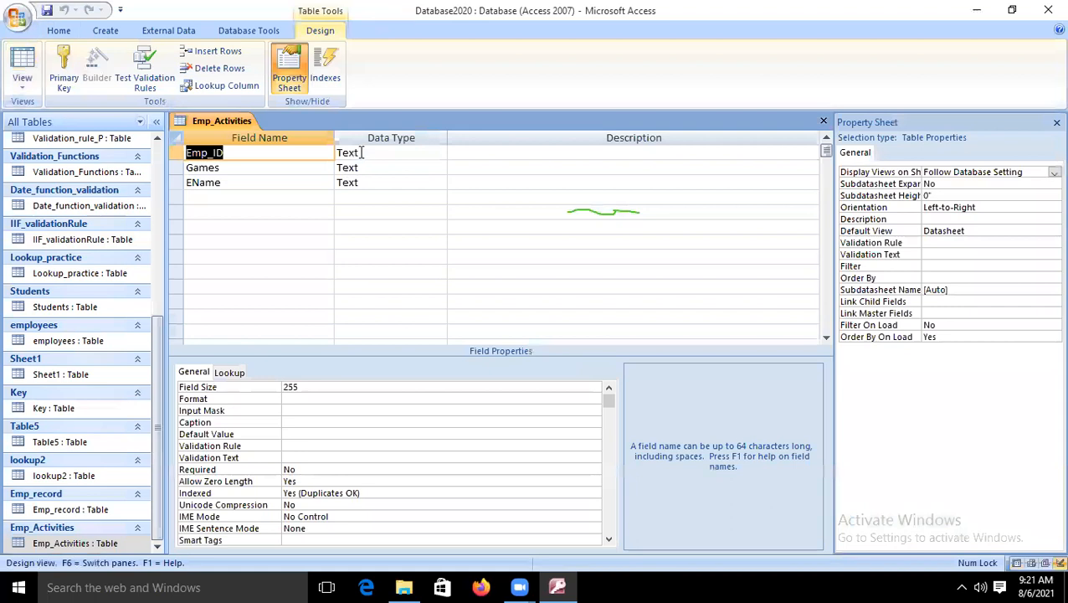
pyautogui.click(362, 152)
pyautogui.click(438, 153)
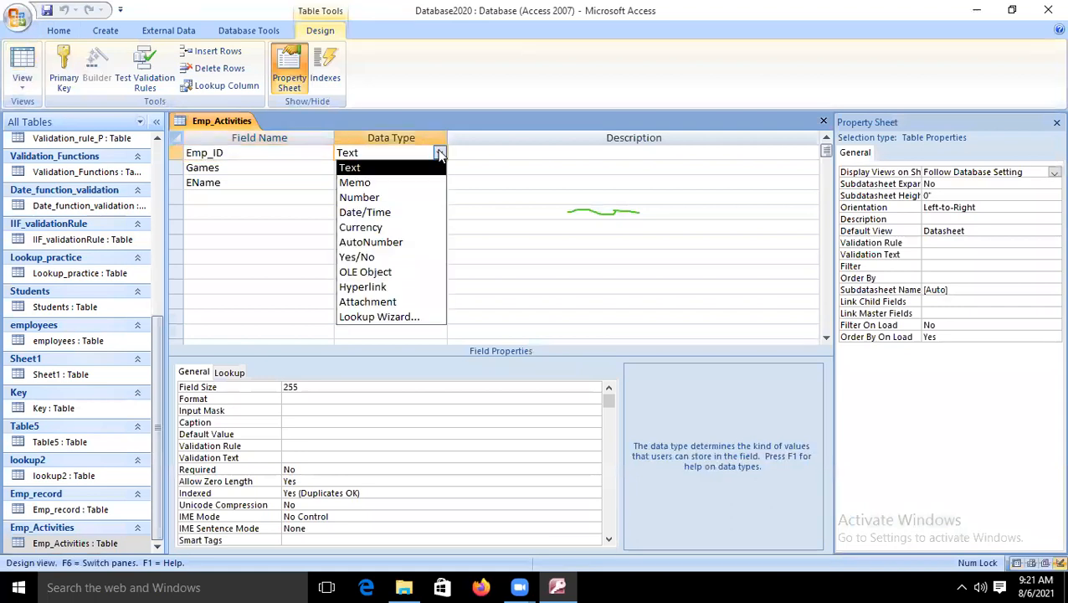
pyautogui.click(412, 197)
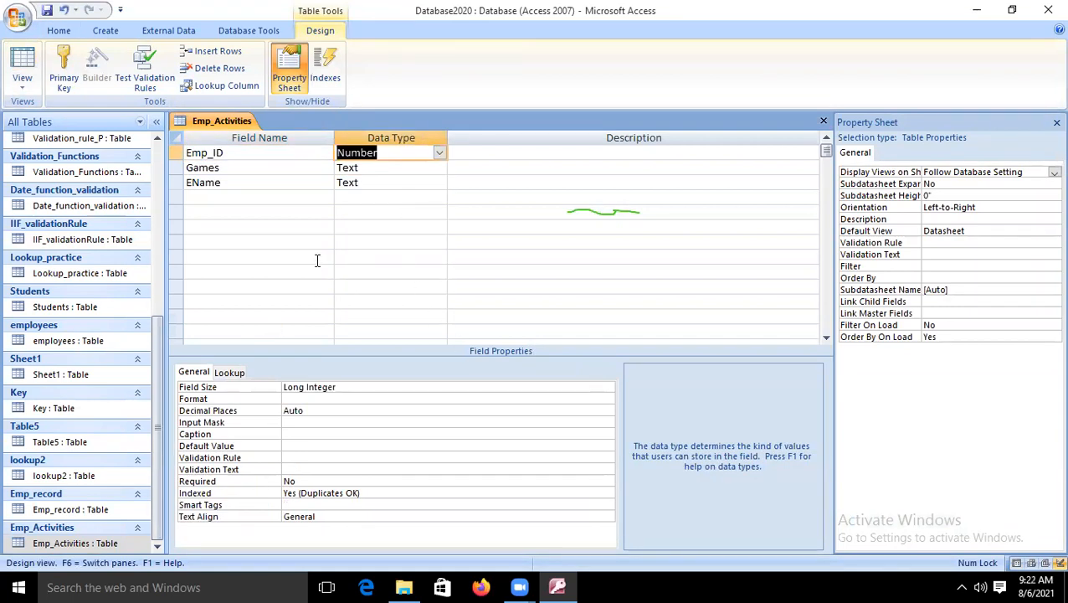
pyautogui.hotkey('ctrl', 's')
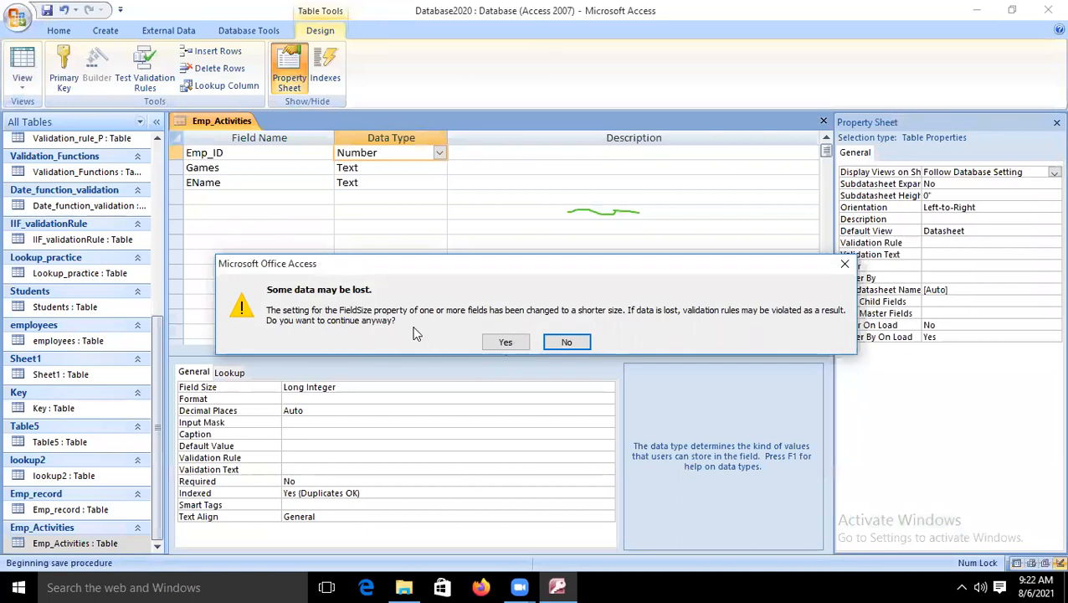
pyautogui.click(511, 343)
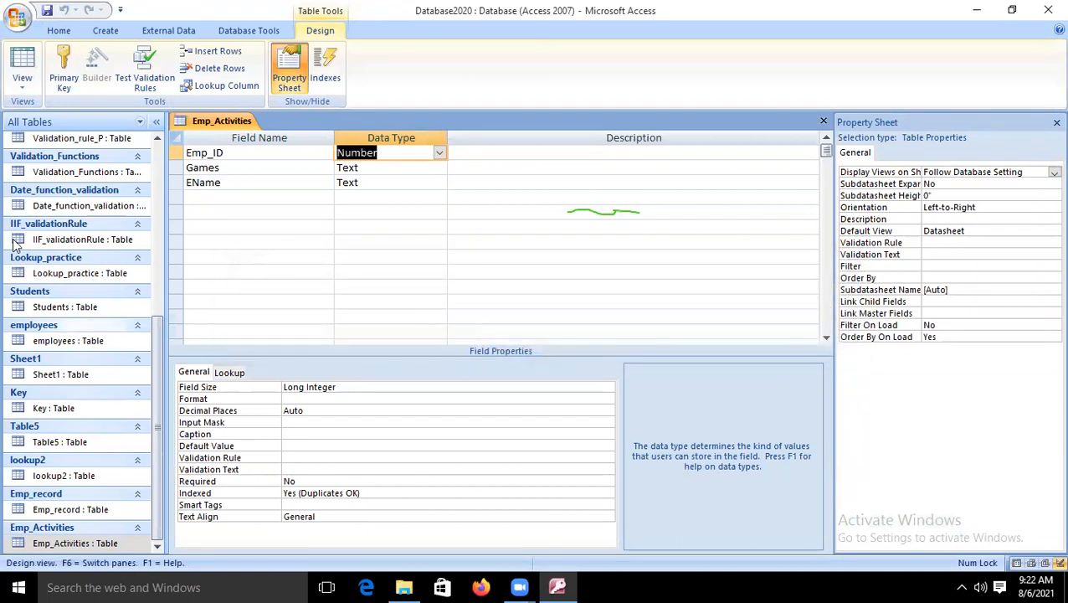
# - Check the Emp_Activities records and the data type of Emp_ID in its design, and close the table
pyautogui.click(18, 71)
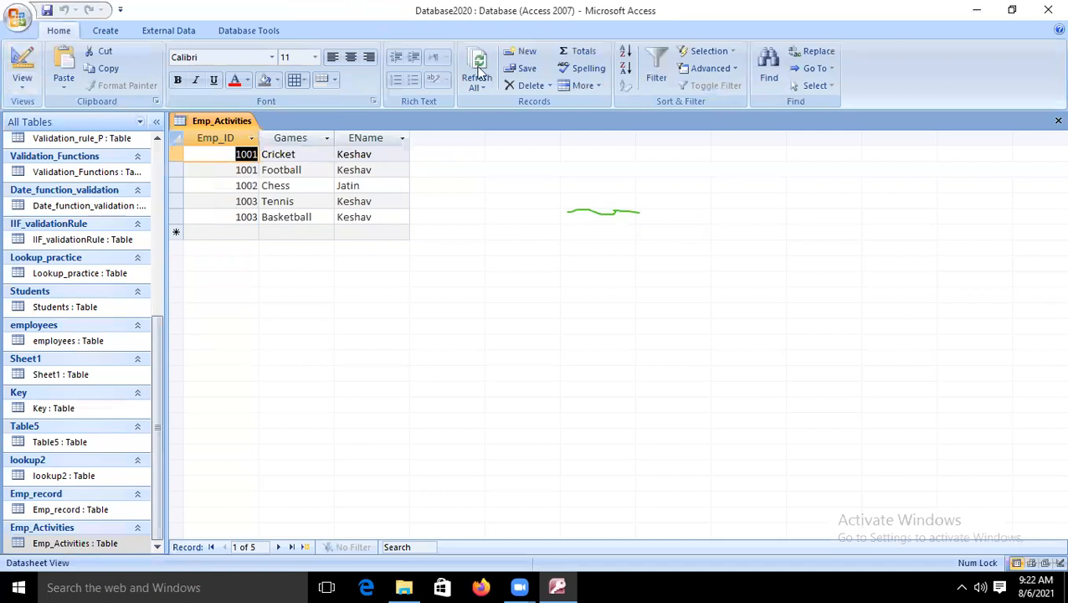
pyautogui.click(22, 65)
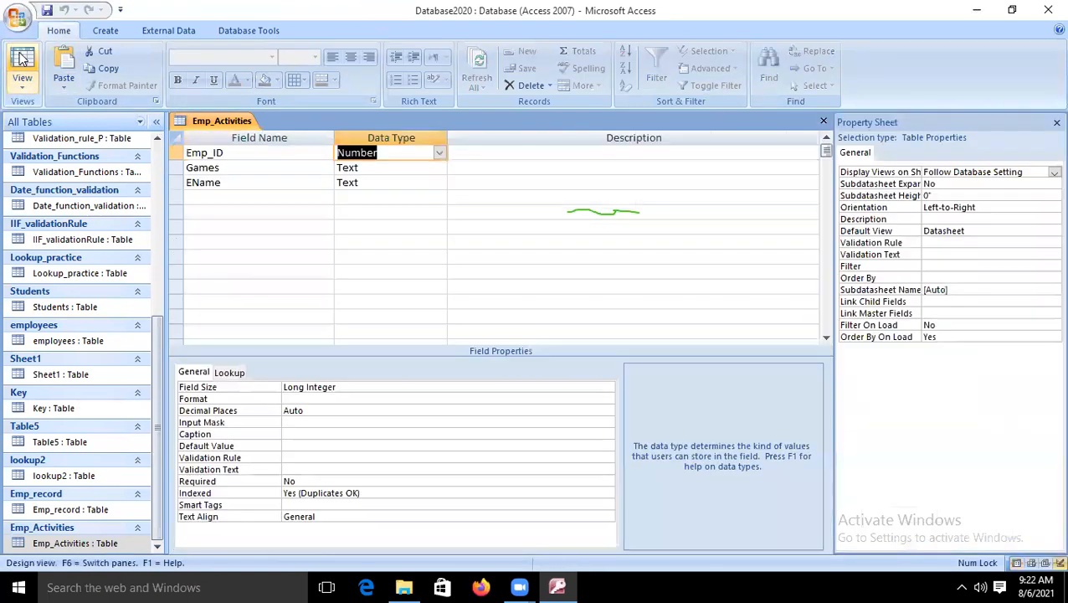
pyautogui.click(384, 257)
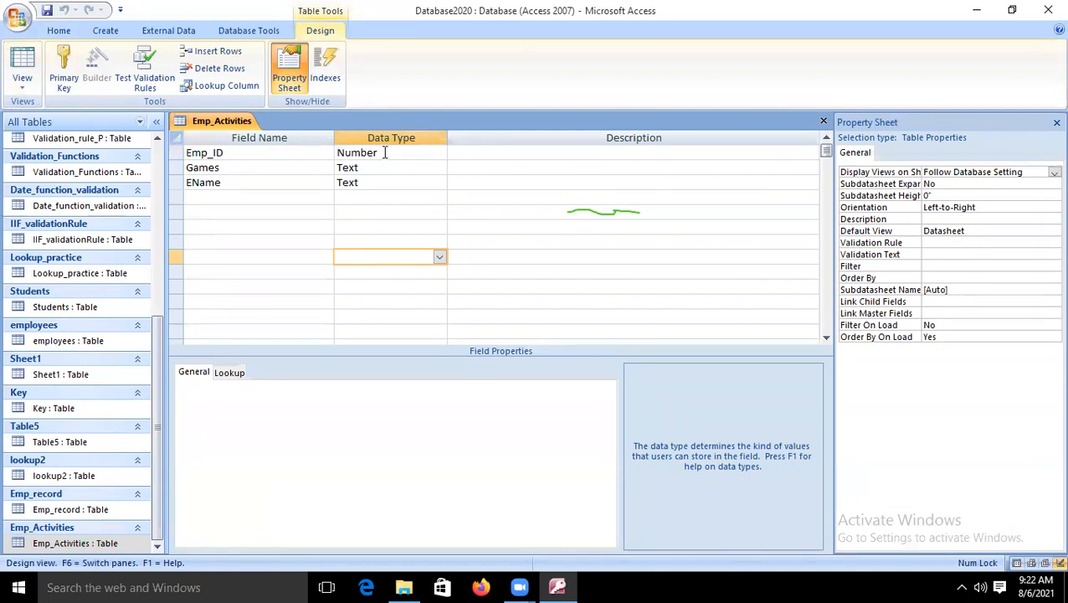
pyautogui.click(425, 213)
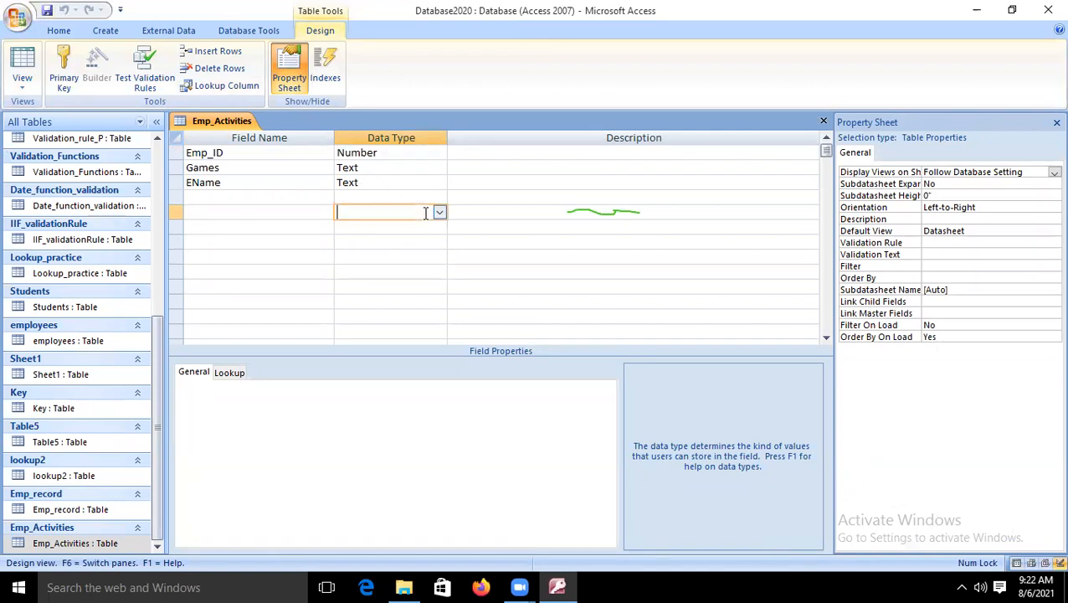
pyautogui.rightClick(241, 122)
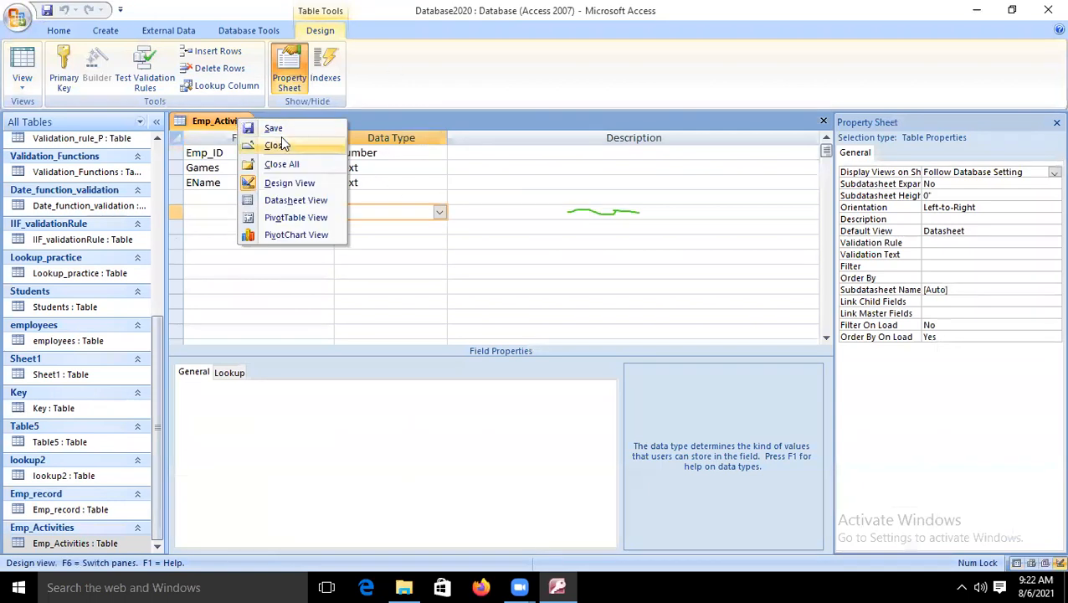
pyautogui.click(283, 144)
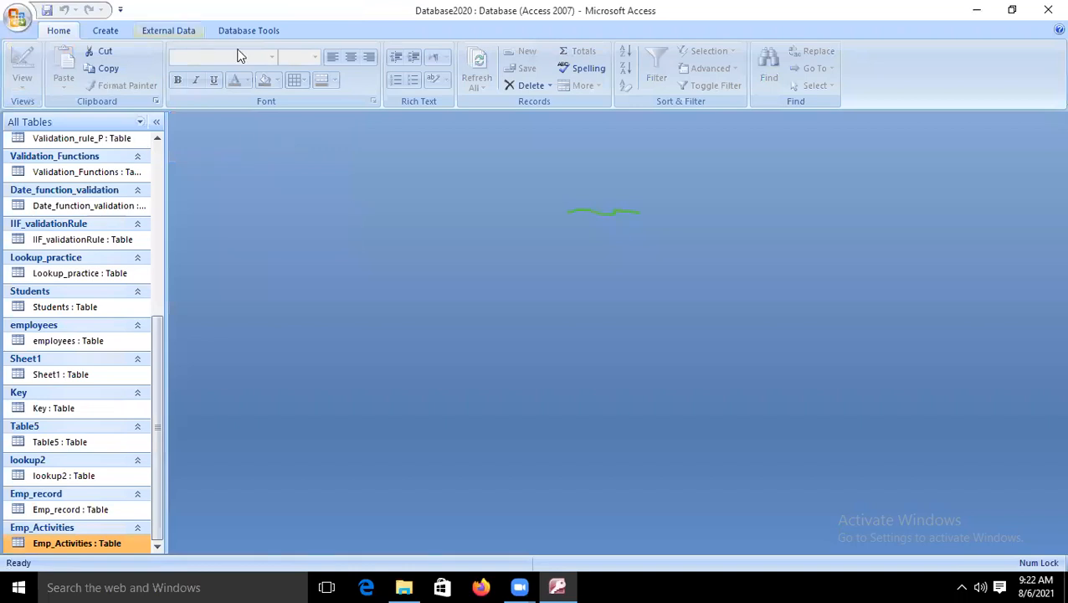
# - Start a new relationship in the relationships layout from Emp_ID in Emp_record to Emp_ID in Emp_Activities
pyautogui.scroll(-3, 226, 71)
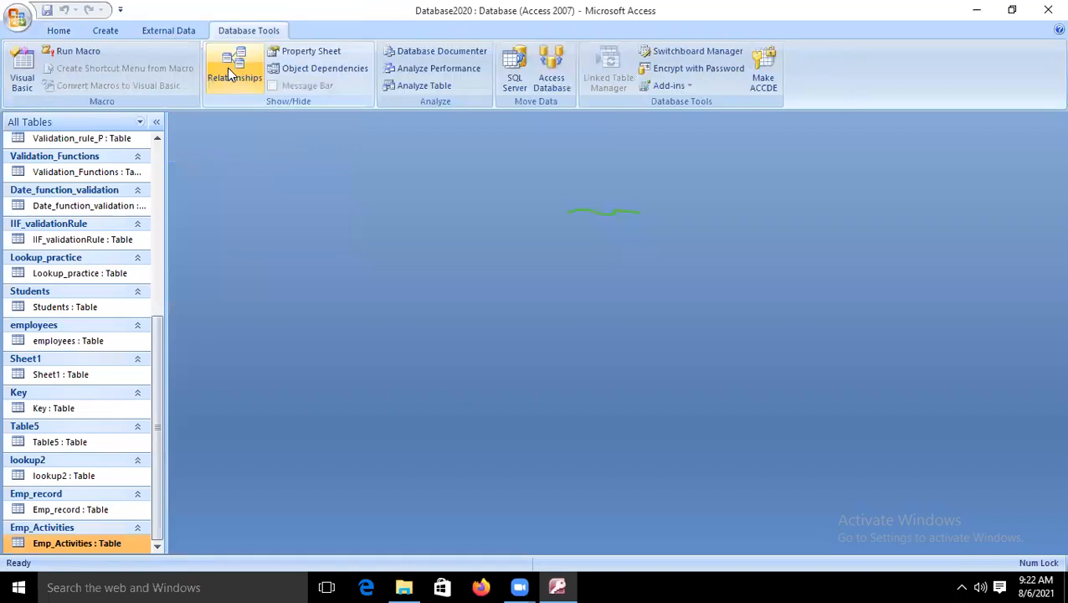
pyautogui.click(234, 71)
pyautogui.click(275, 171)
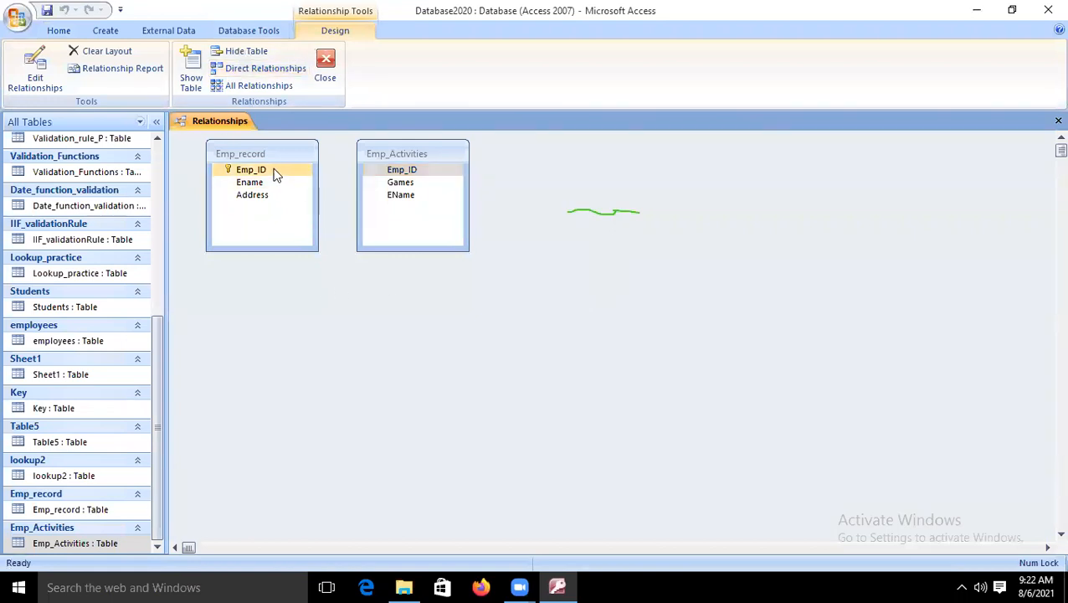
pyautogui.moveTo(276, 173); pyautogui.dragTo(423, 175)
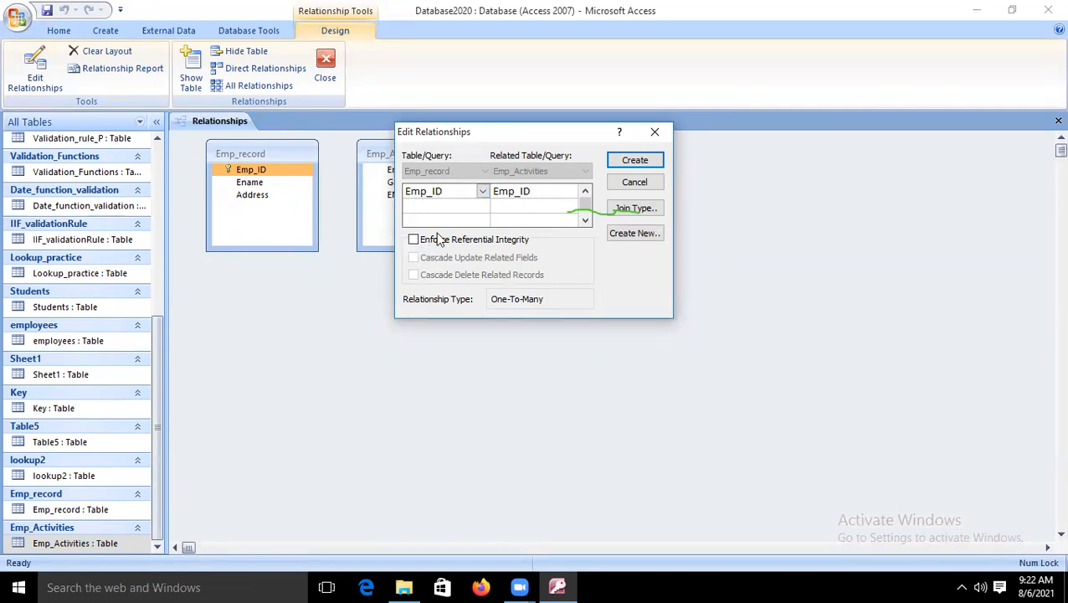
# - Try to create the Emp_ID relationship with Enforce Referential Integrity and Cascade Update Related Fields turned on
pyautogui.click(413, 242)
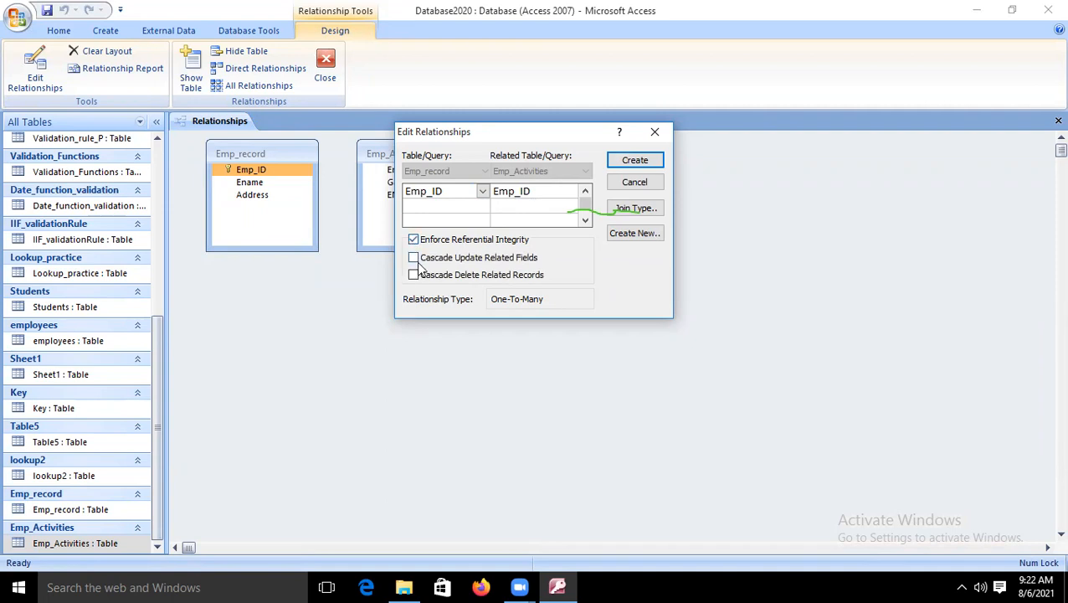
pyautogui.click(413, 258)
pyautogui.click(635, 159)
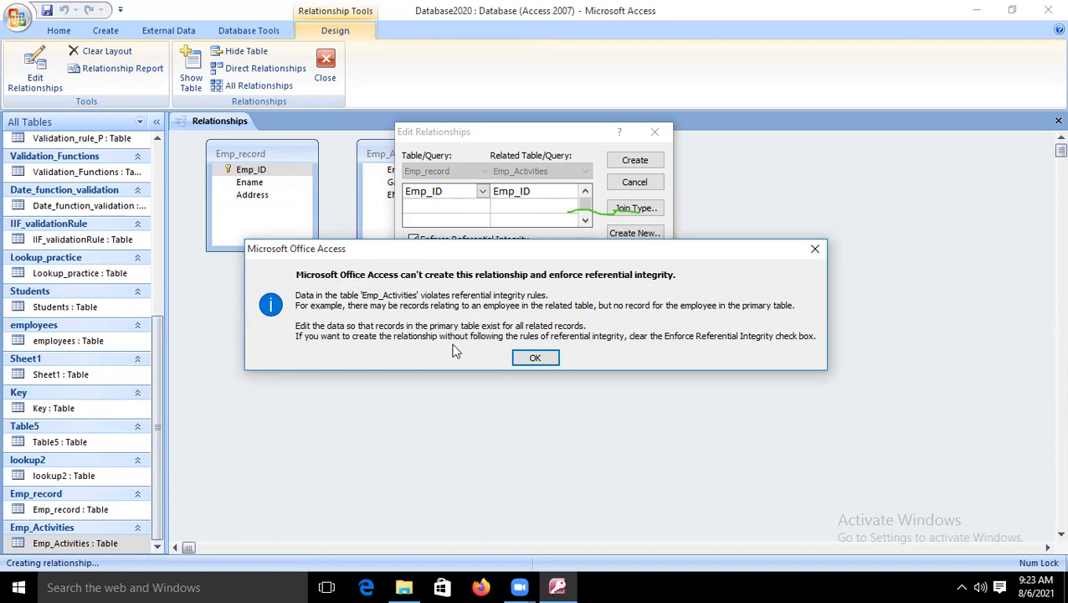
pyautogui.click(535, 358)
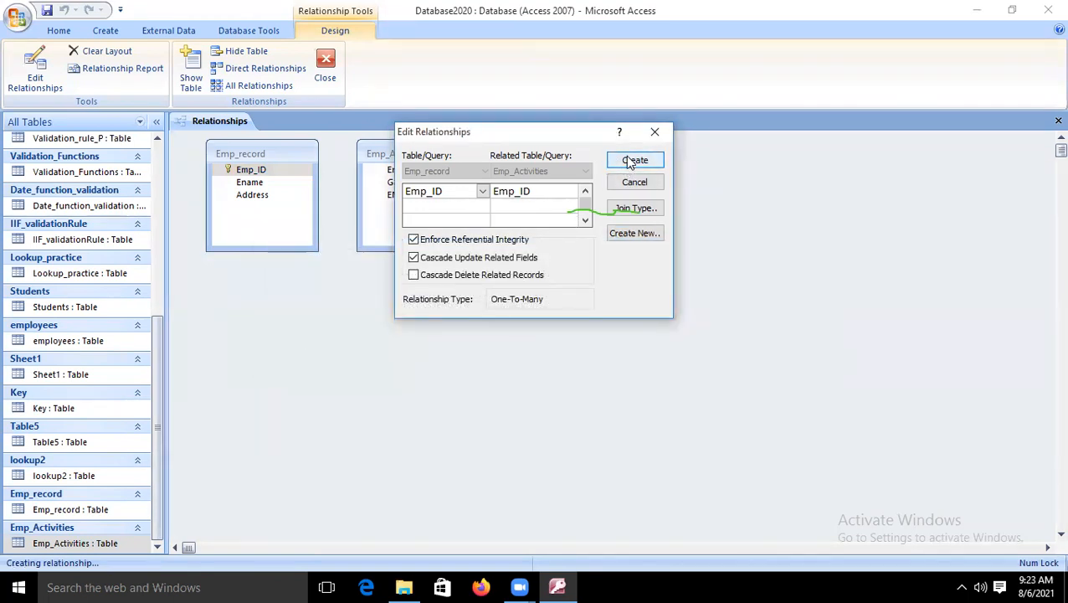
pyautogui.click(631, 161)
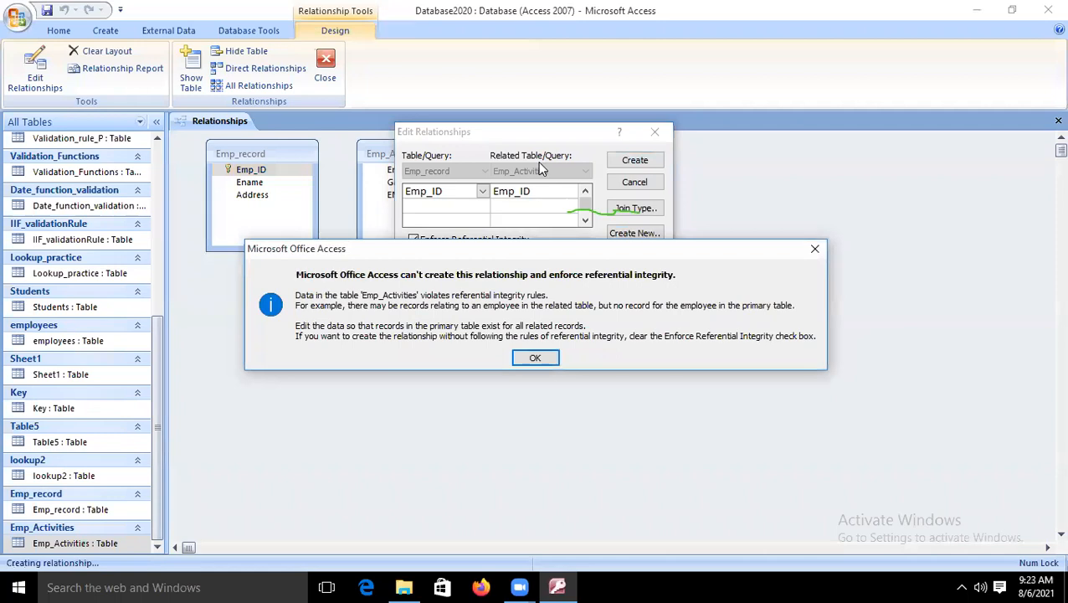
pyautogui.click(495, 130)
pyautogui.click(539, 358)
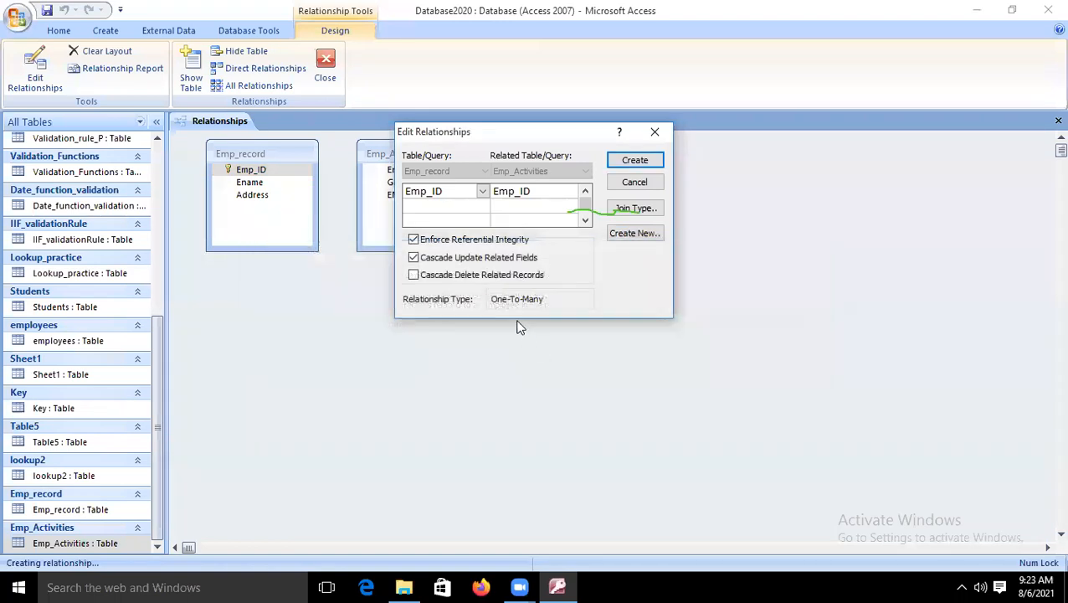
# - Create the Emp_ID relationship between Emp_record and Emp_Activities without enforcing referential integrity
pyautogui.click(415, 241)
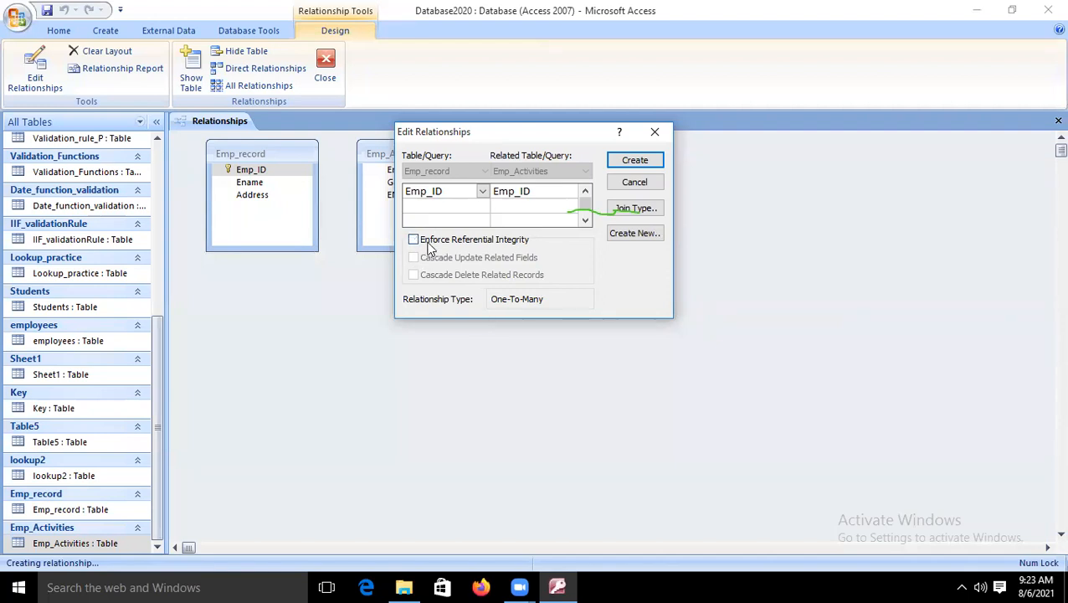
pyautogui.click(637, 162)
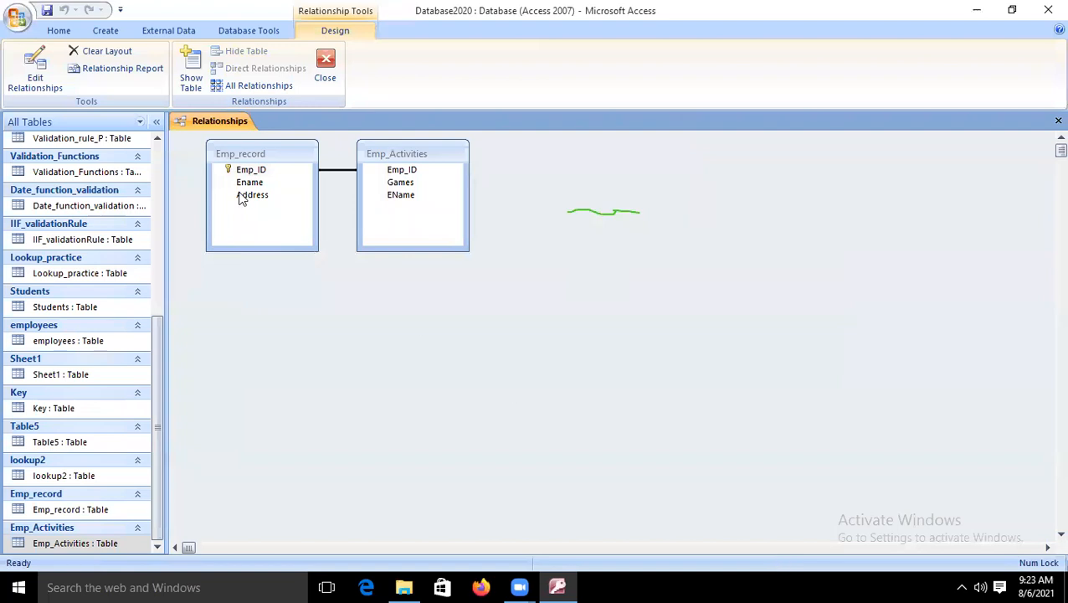
# - Try to add Enforce Referential Integrity and Cascade Update Related Fields to the existing Emp_ID relationship, and cancel the edit
pyautogui.click(35, 69)
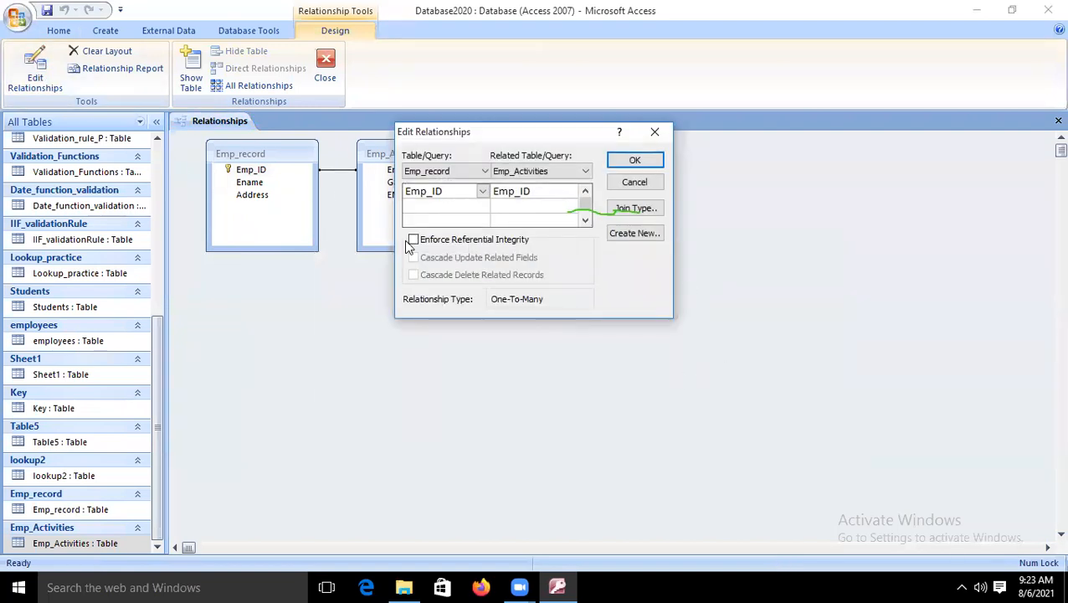
pyautogui.click(413, 239)
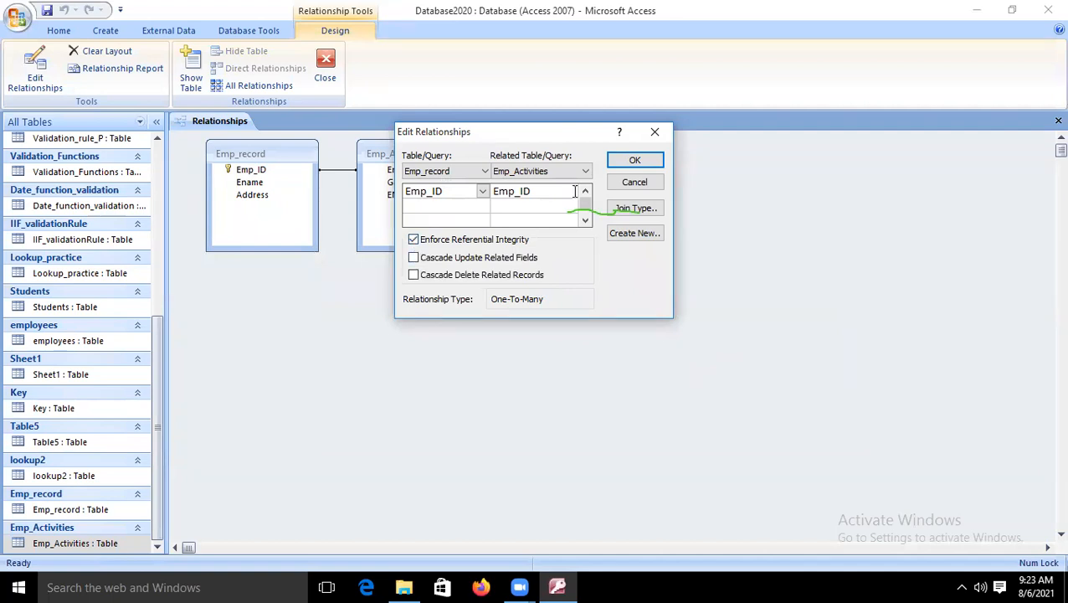
pyautogui.click(413, 257)
pyautogui.click(635, 161)
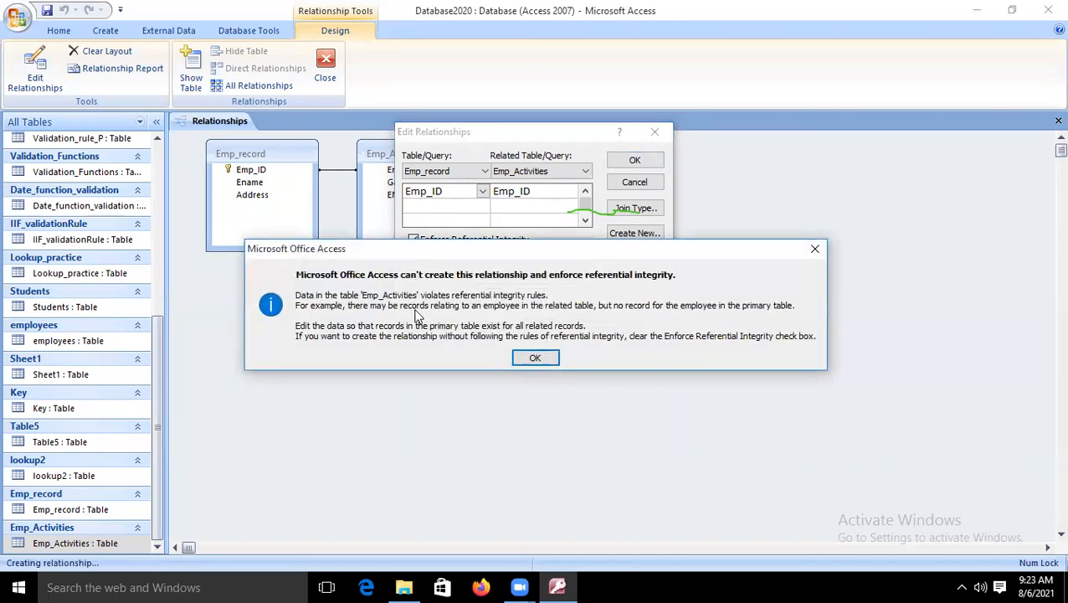
pyautogui.click(533, 358)
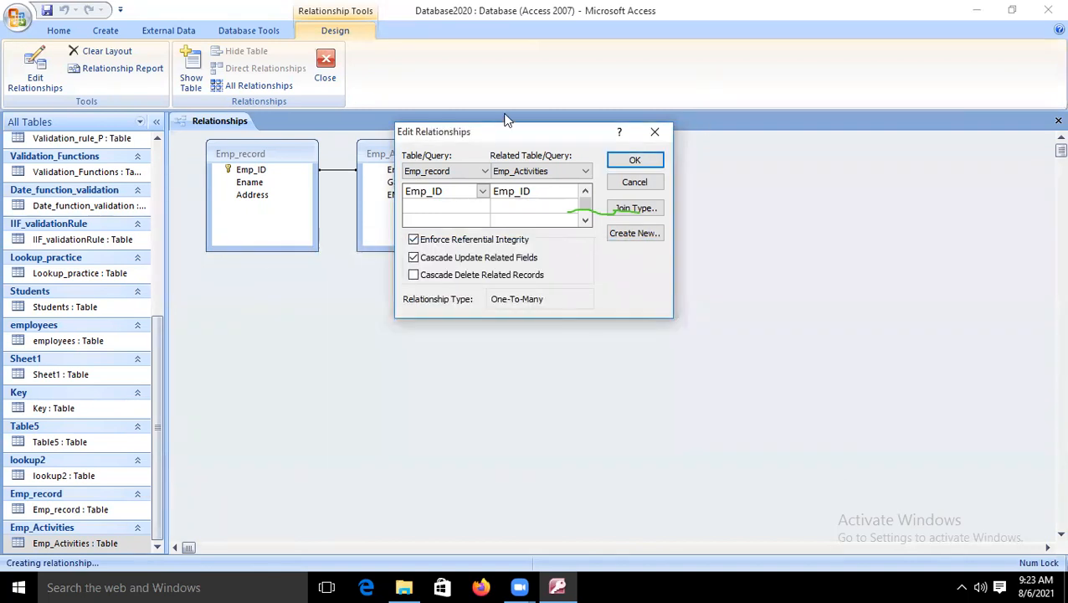
pyautogui.click(628, 159)
pyautogui.click(814, 249)
pyautogui.click(414, 258)
pyautogui.click(414, 240)
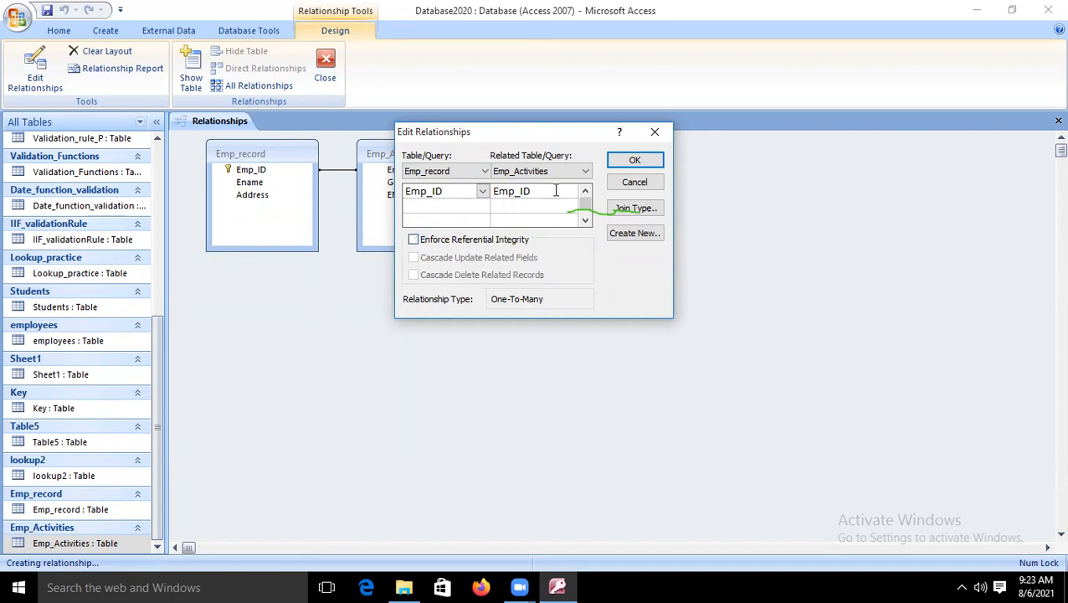
pyautogui.click(634, 182)
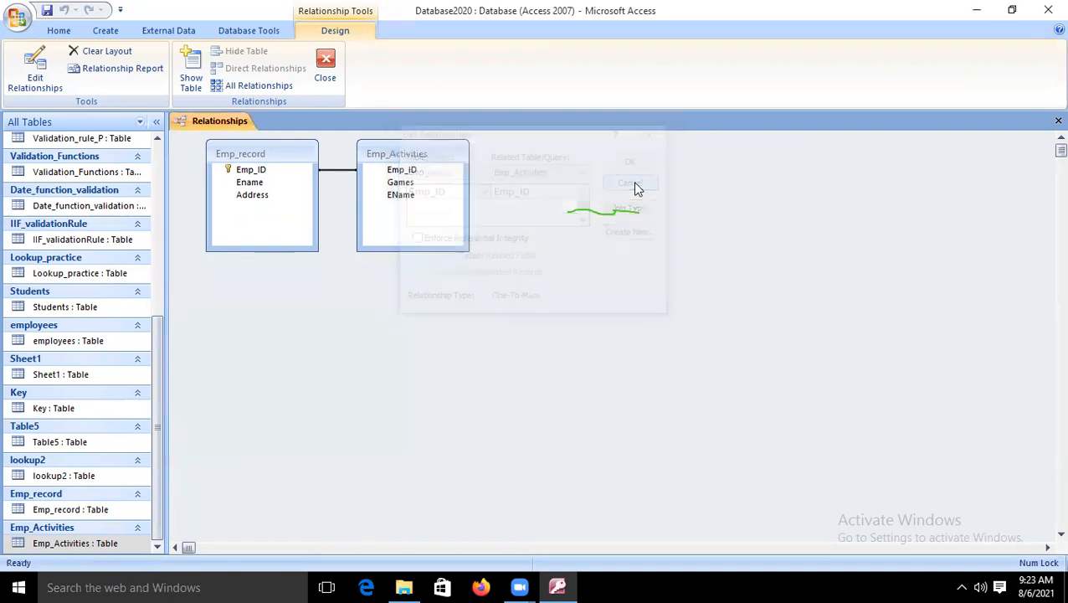
# - Open the Emp_Activities table and add a record with Emp_ID 1004 and Games Cricket
pyautogui.doubleClick(74, 544)
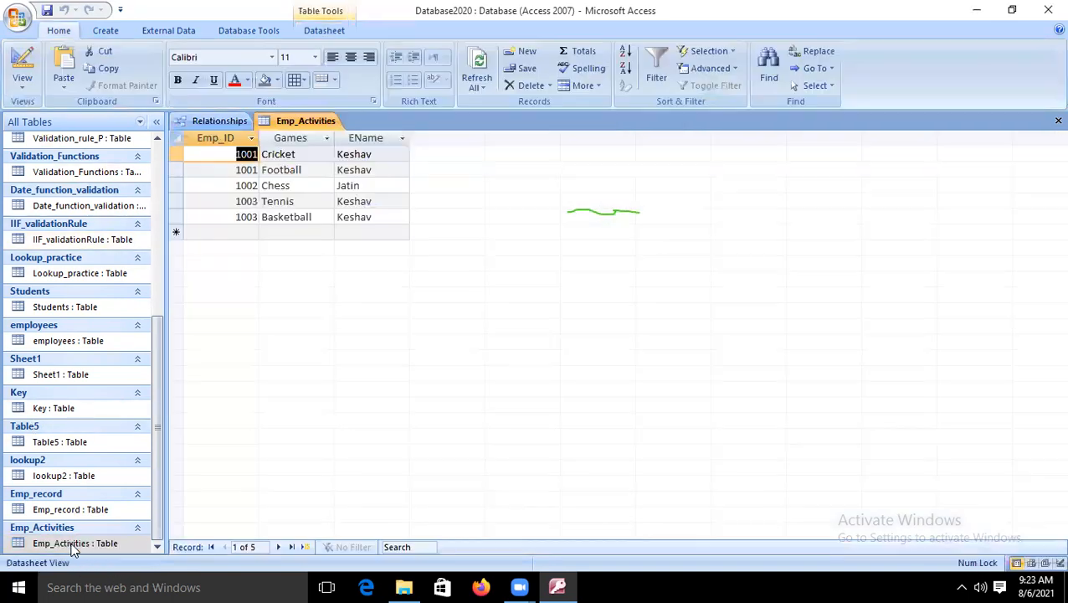
pyautogui.click(239, 232)
pyautogui.click(240, 216)
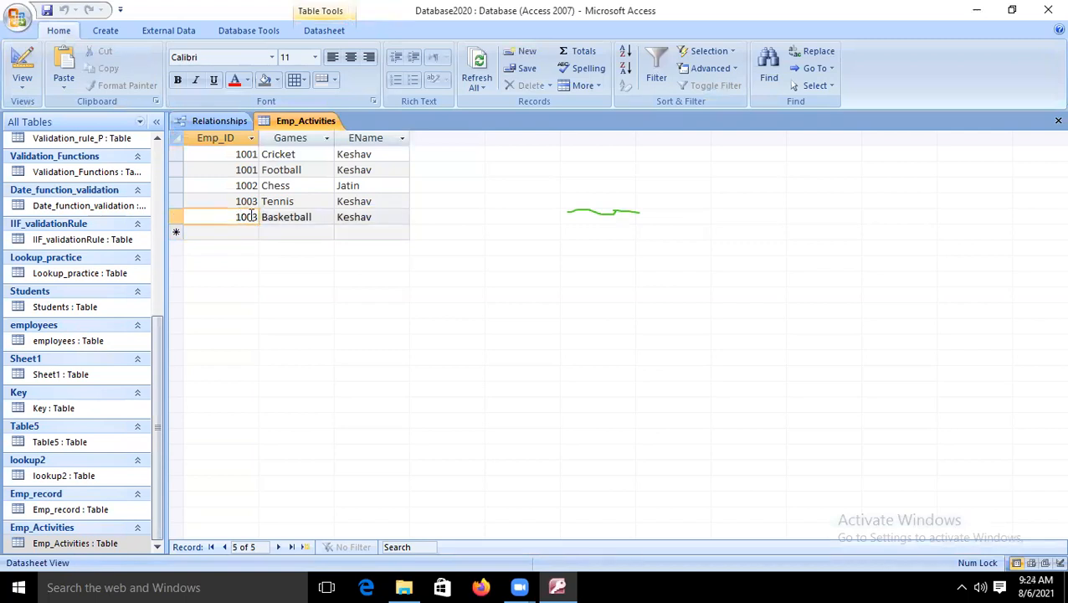
pyautogui.click(231, 233)
pyautogui.write('100')
pyautogui.write('5')
pyautogui.press('BackSpace')
pyautogui.write('4')
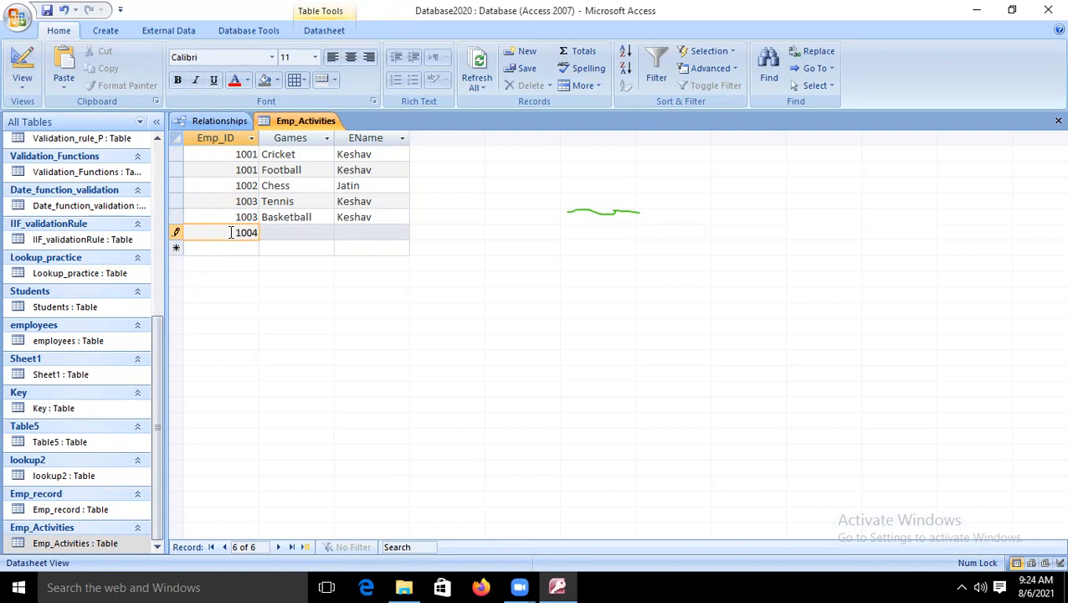
pyautogui.press('Tab')
pyautogui.write('C')
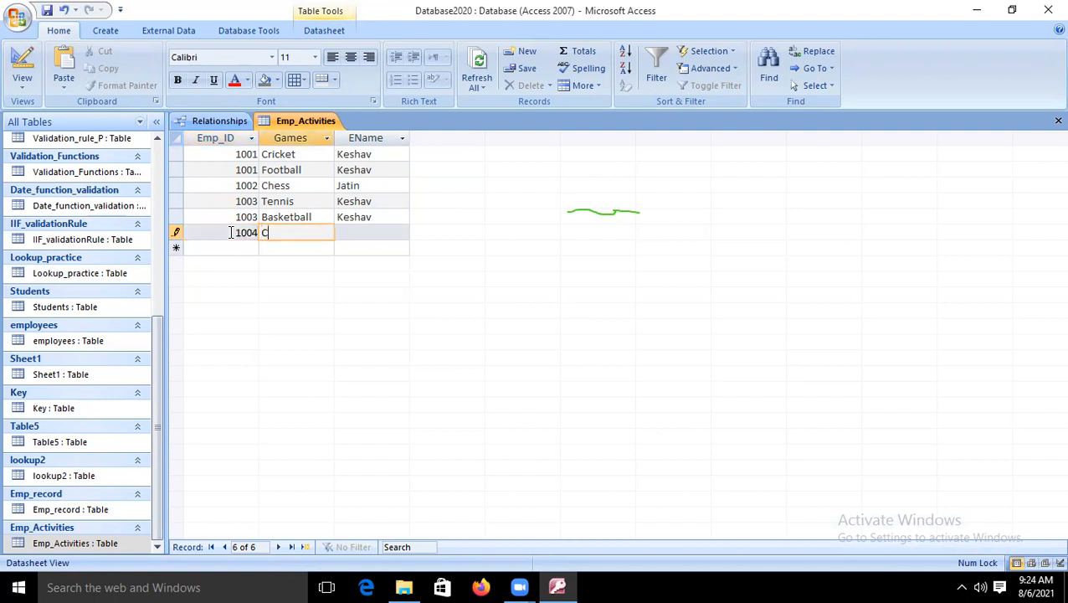
pyautogui.write('ricket')
pyautogui.press('Tab')
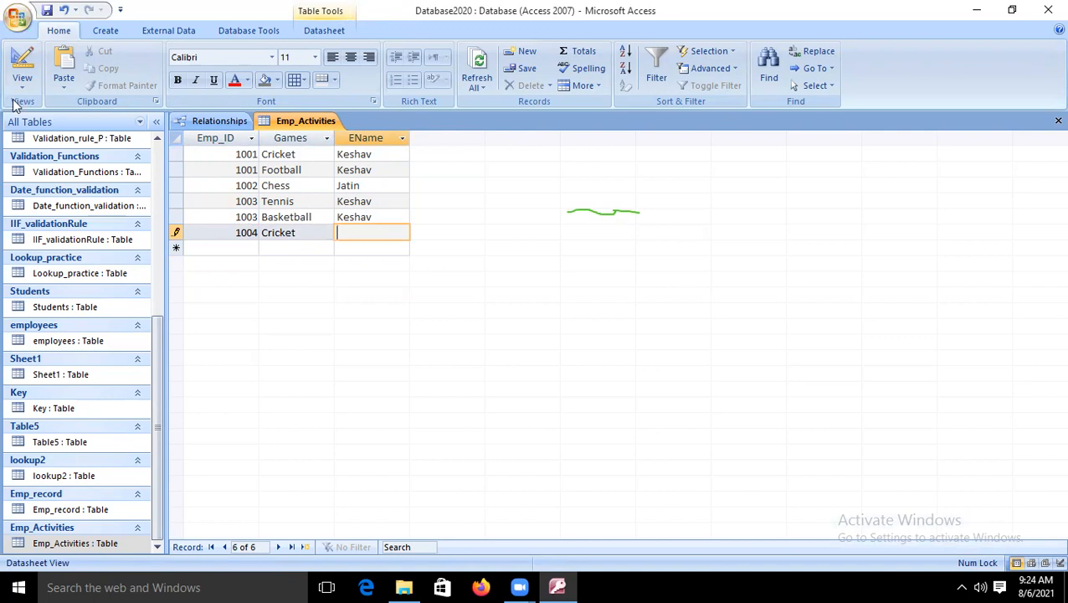
# - Look up the employee with Emp_ID 1004 in Emp_record and enter the employee's name in EName of the 1004 record in Emp_Activities
pyautogui.click(23, 58)
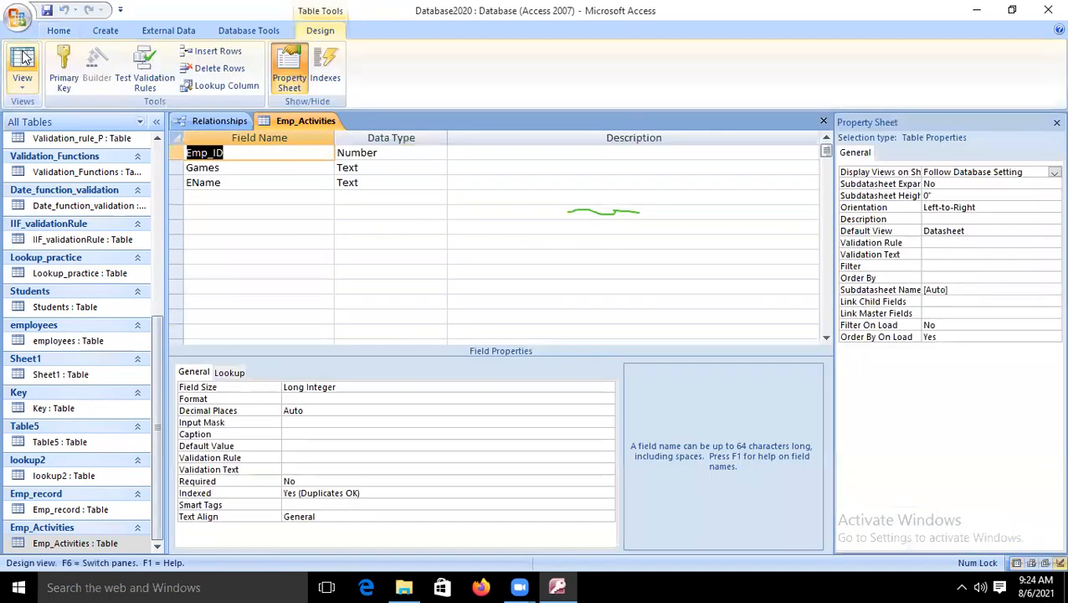
pyautogui.click(23, 59)
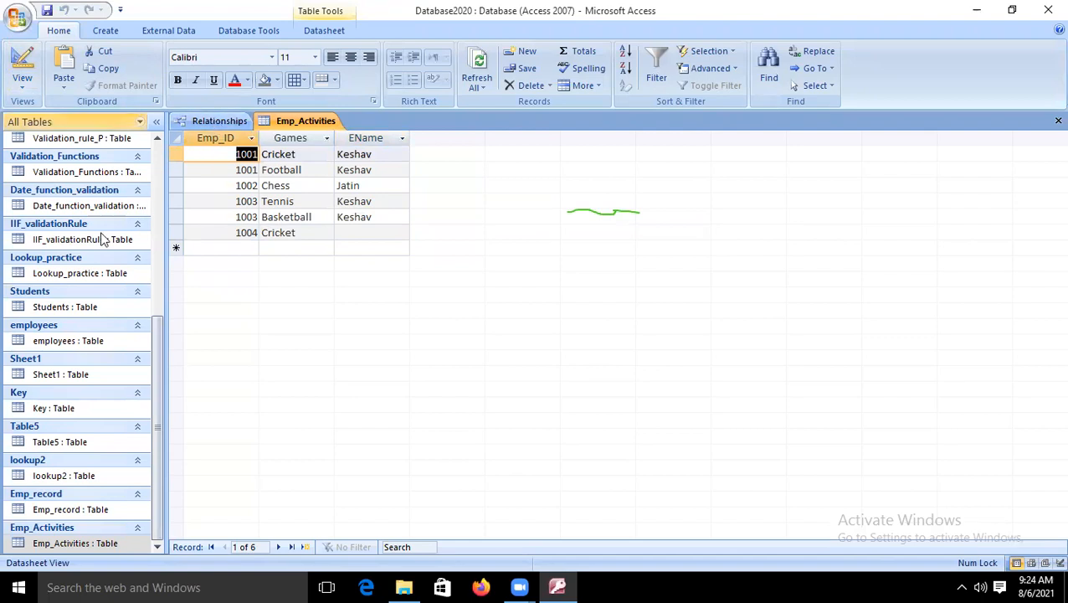
pyautogui.doubleClick(60, 507)
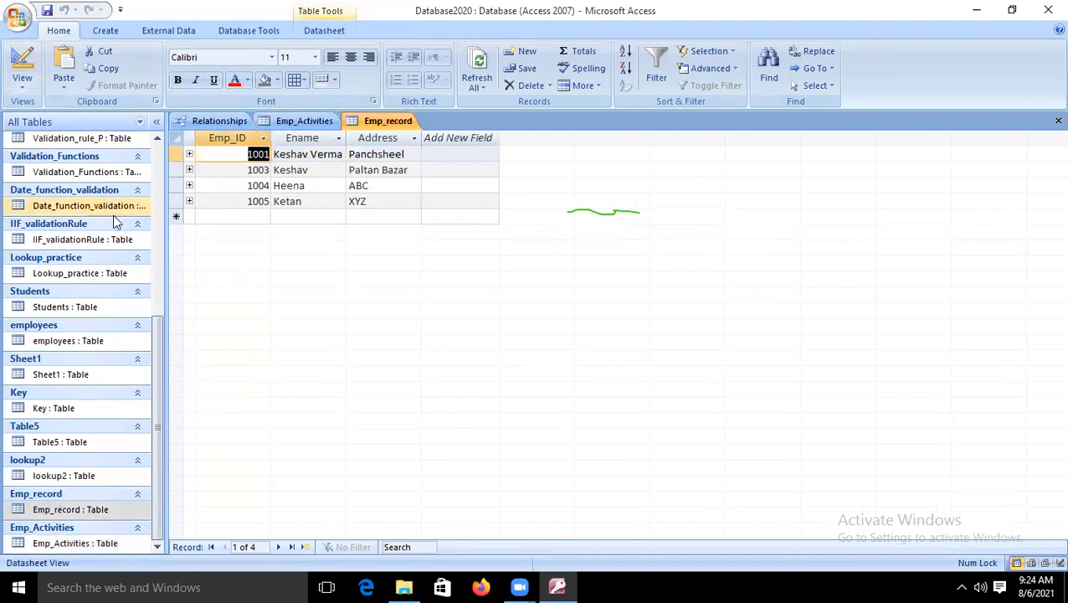
pyautogui.click(370, 119)
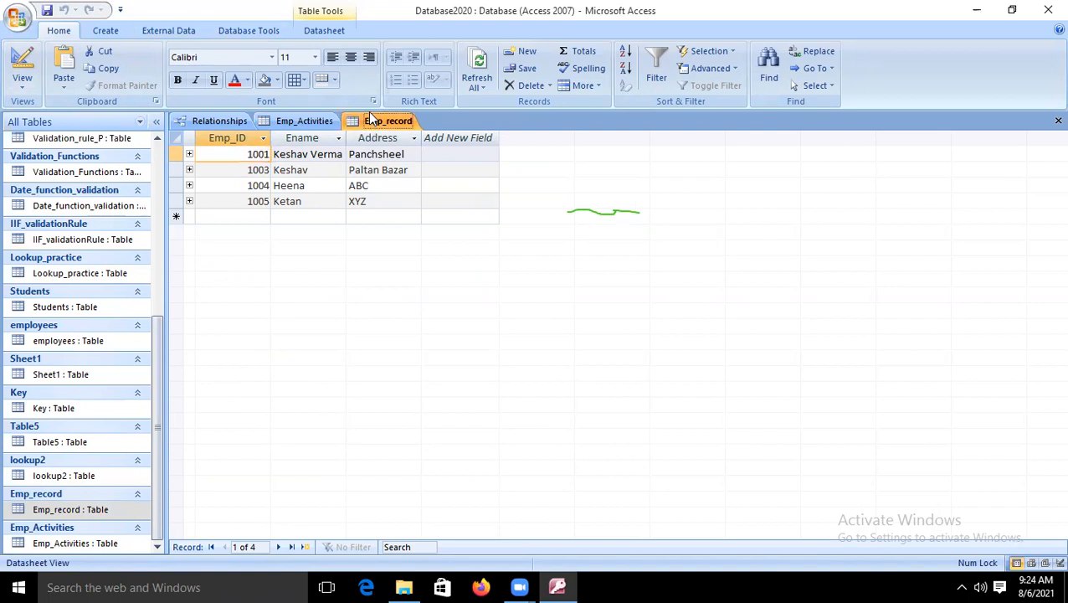
pyautogui.click(297, 123)
pyautogui.click(360, 232)
pyautogui.write('Heera')
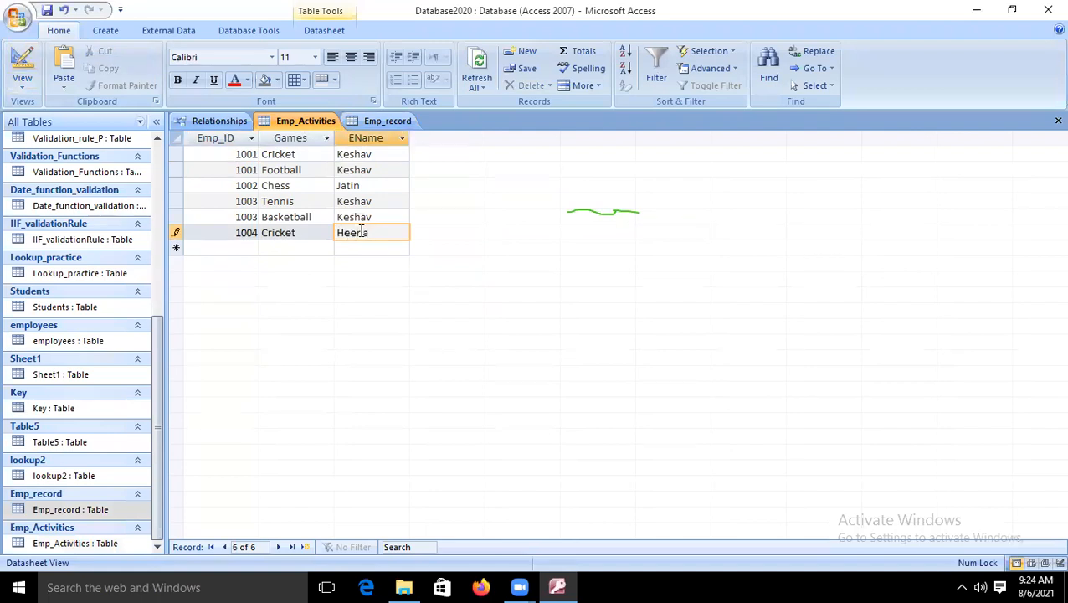
# - Add an Emp_Activities record with Emp_ID 1005, Games football and the matching employee's name, and save it
pyautogui.press('Tab')
pyautogui.write('1005')
pyautogui.press('Tab')
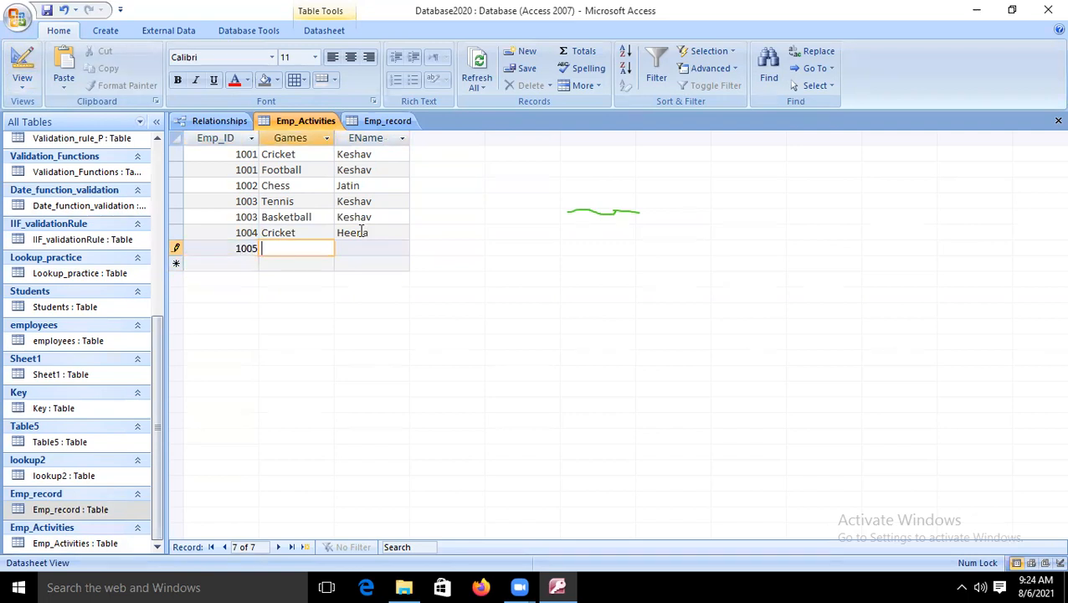
pyautogui.write('football')
pyautogui.press('Tab')
pyautogui.write('K')
pyautogui.press('BackSpace')
pyautogui.write('Ketan')
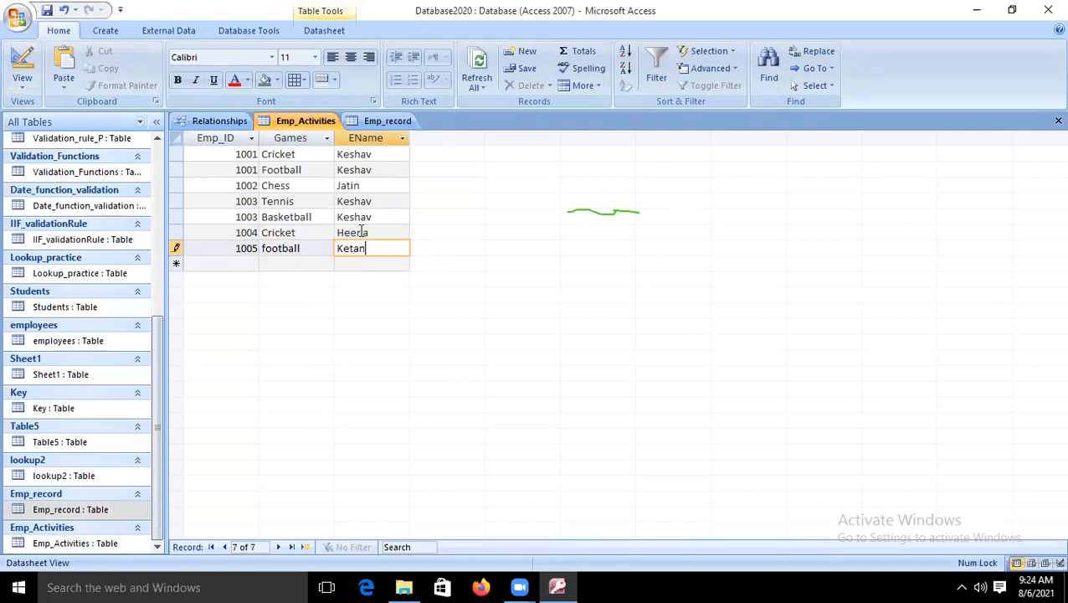
pyautogui.hotkey('ctrl', 's')
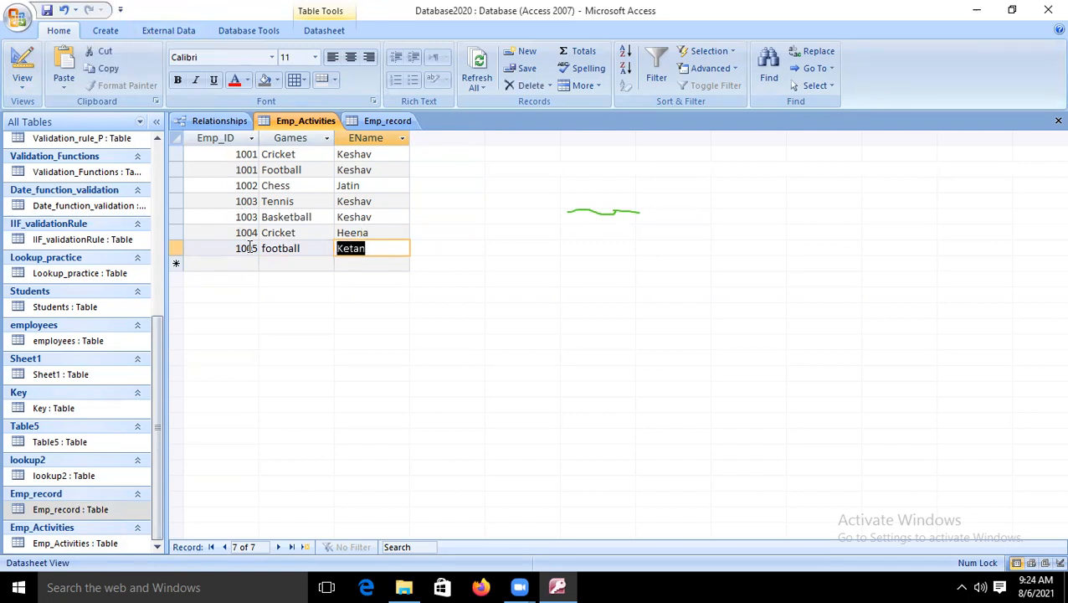
# - Add the missing employee to Emp_record with Emp_ID 1002, the employee's name and Address GHJ, and save the record
pyautogui.click(404, 126)
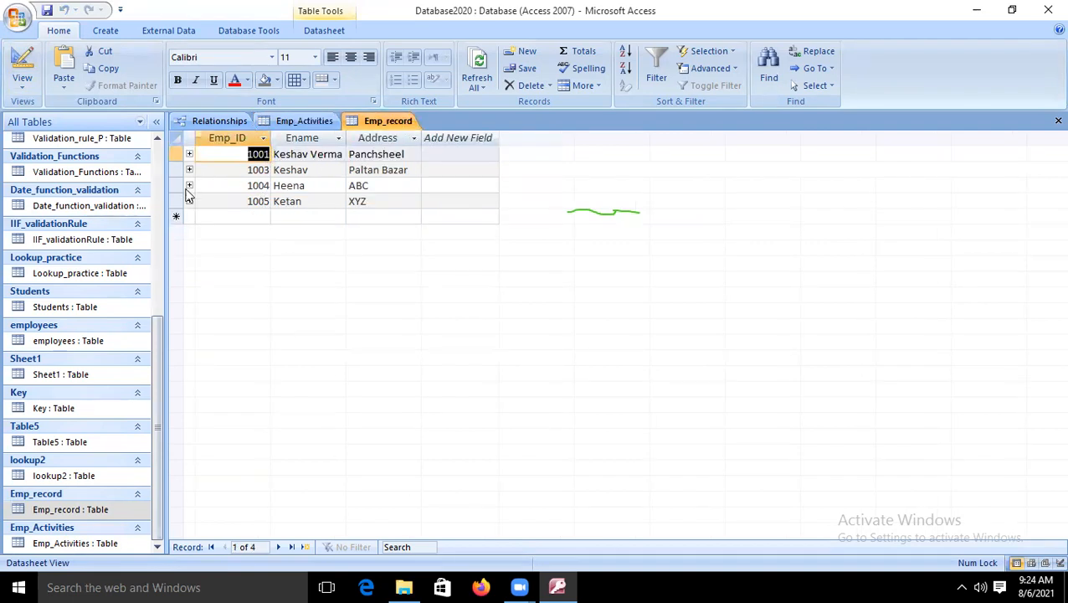
pyautogui.click(233, 217)
pyautogui.write('1002')
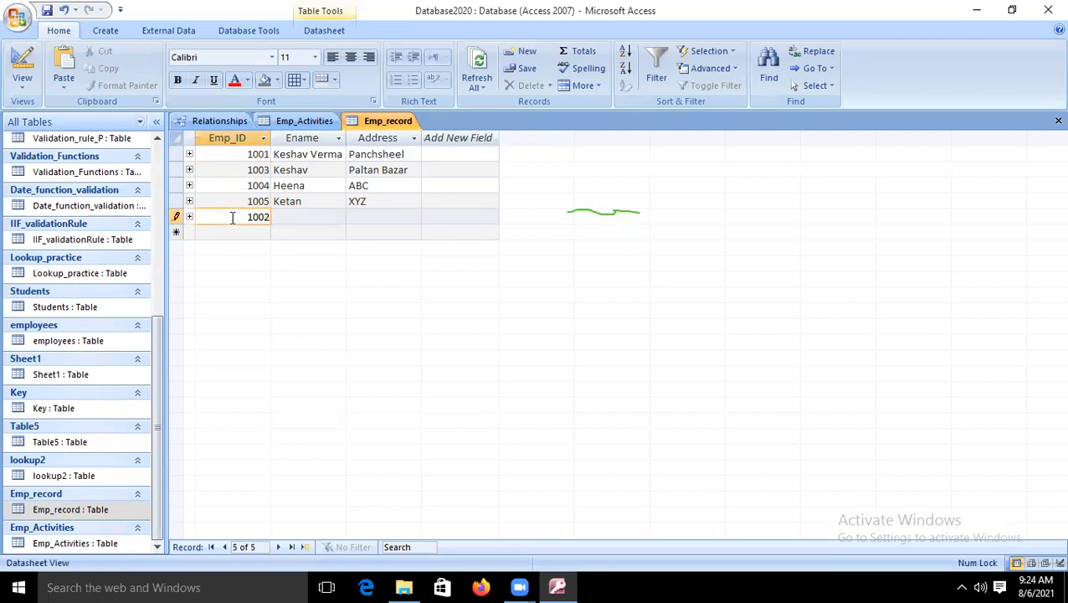
pyautogui.press('Tab')
pyautogui.write('Jatin')
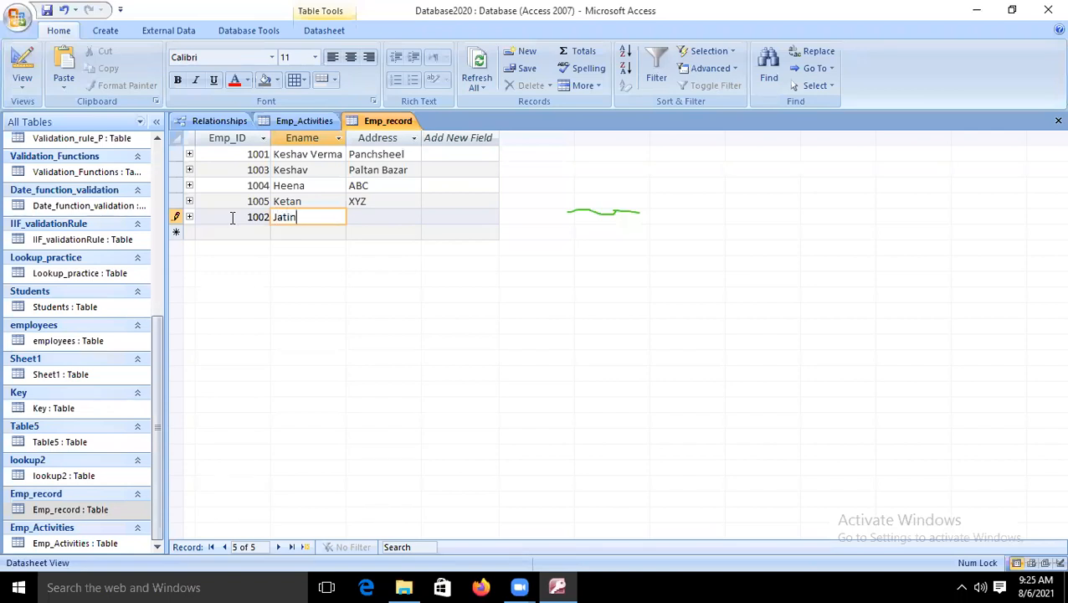
pyautogui.press('Tab')
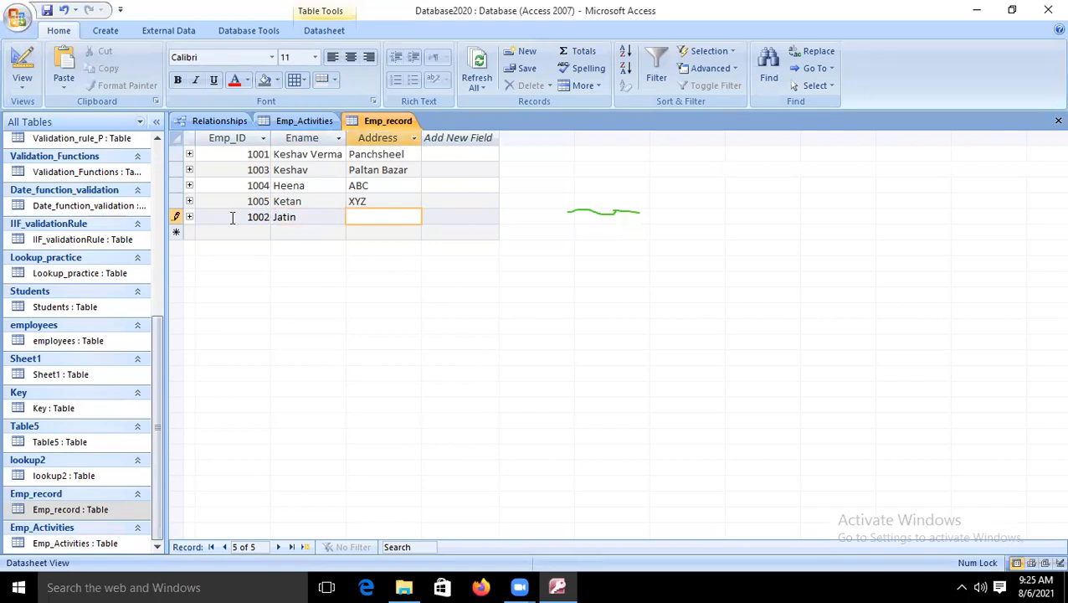
pyautogui.write('GHJ')
pyautogui.hotkey('ctrl', 's')
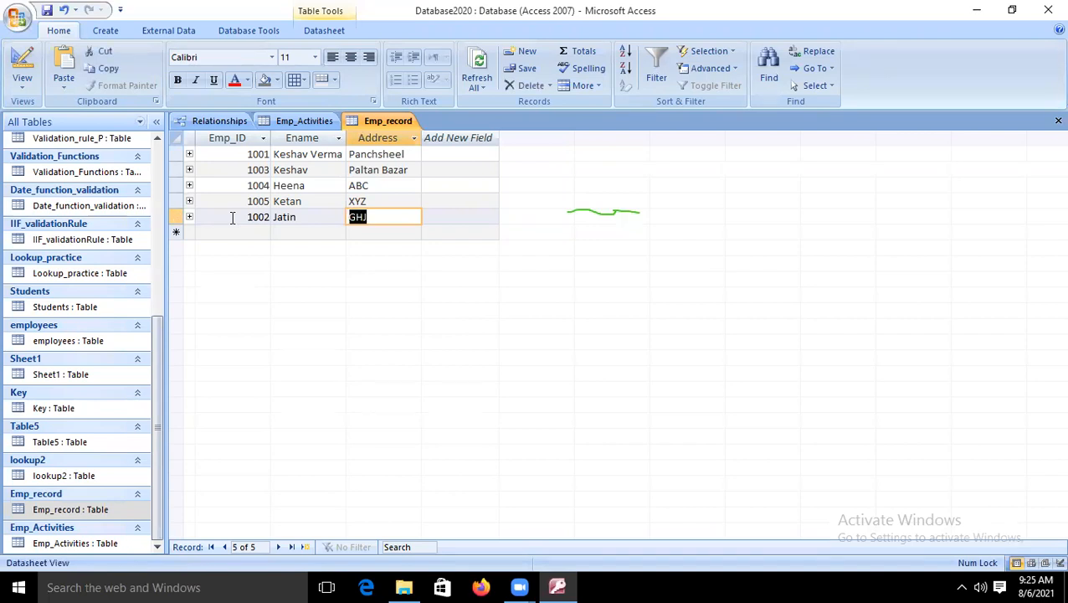
# - Close the Emp_record and Emp_Activities tables to return to the relationships layout
pyautogui.rightClick(392, 118)
pyautogui.click(435, 147)
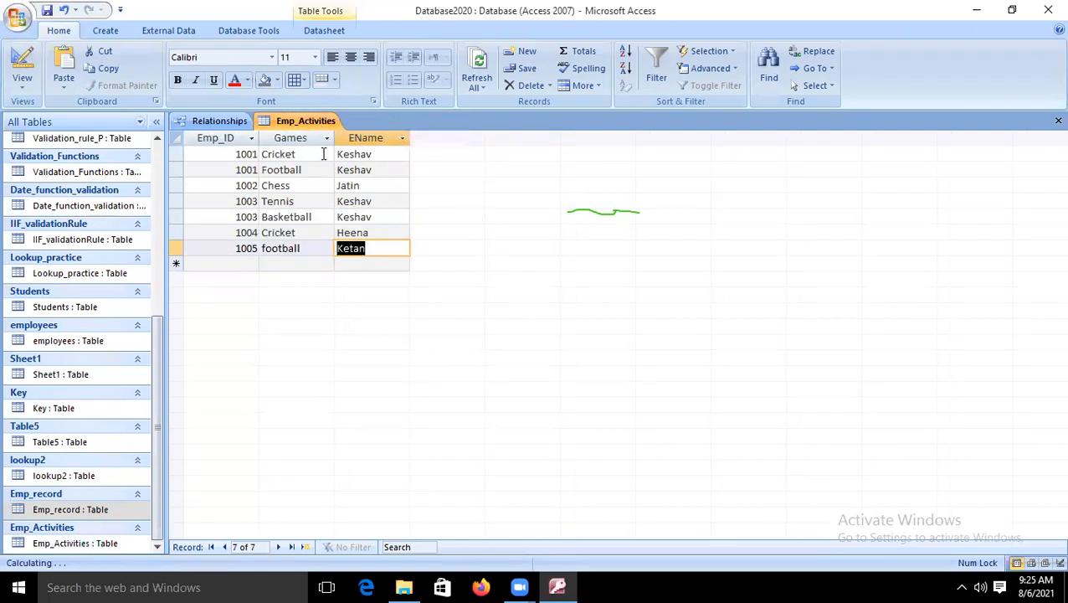
pyautogui.rightClick(325, 120)
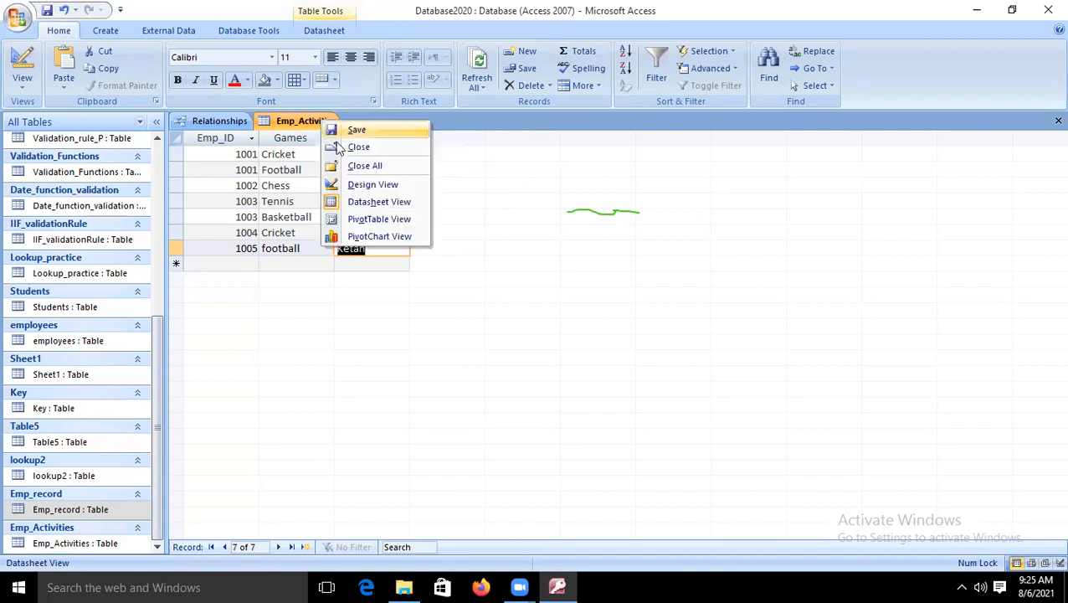
pyautogui.click(378, 150)
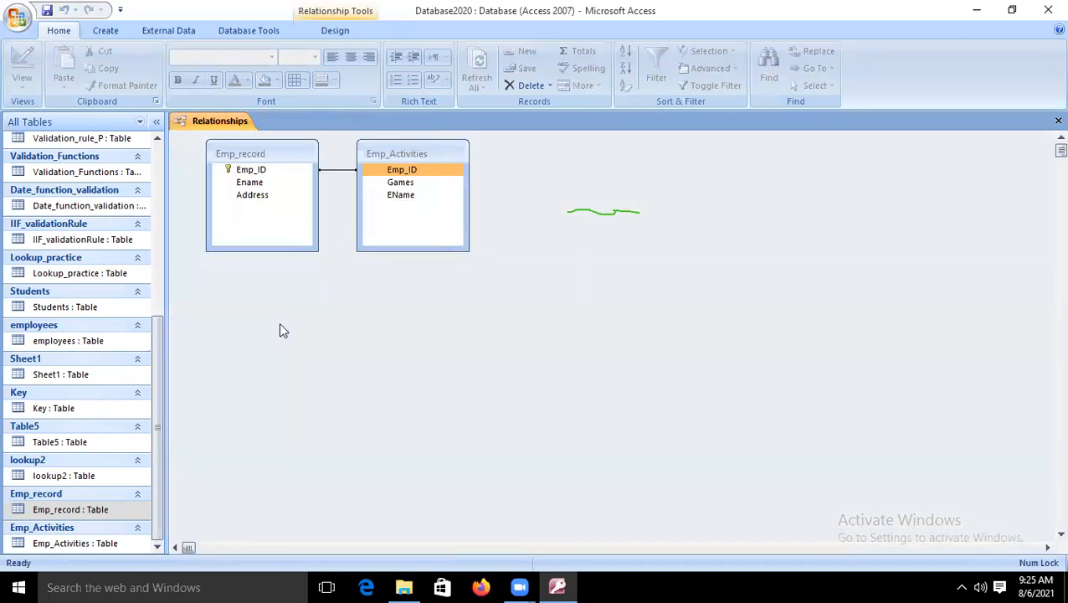
pyautogui.click(821, 30)
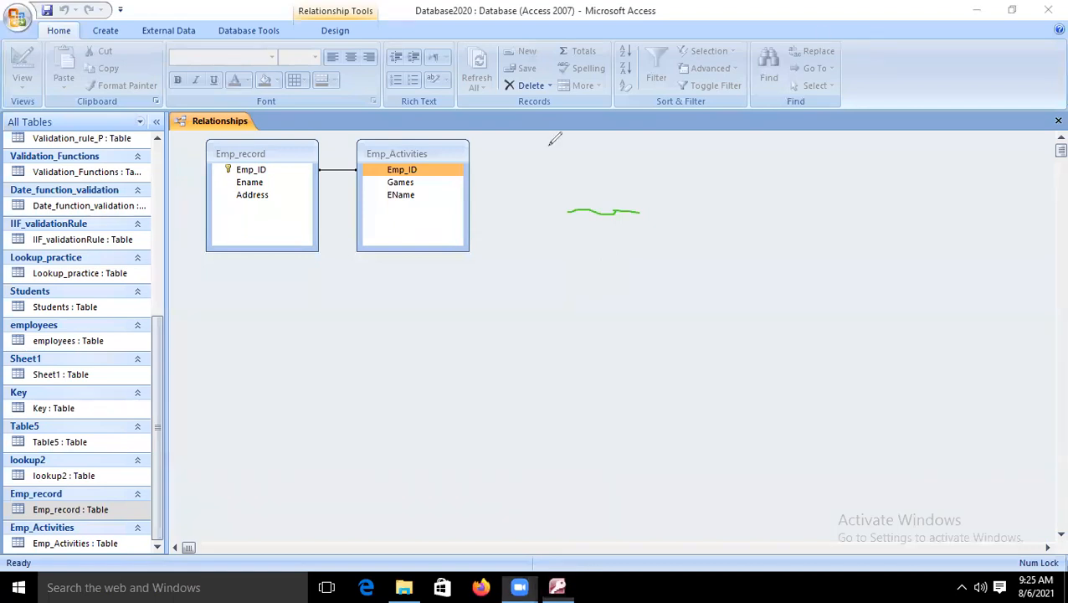
pyautogui.click(305, 202)
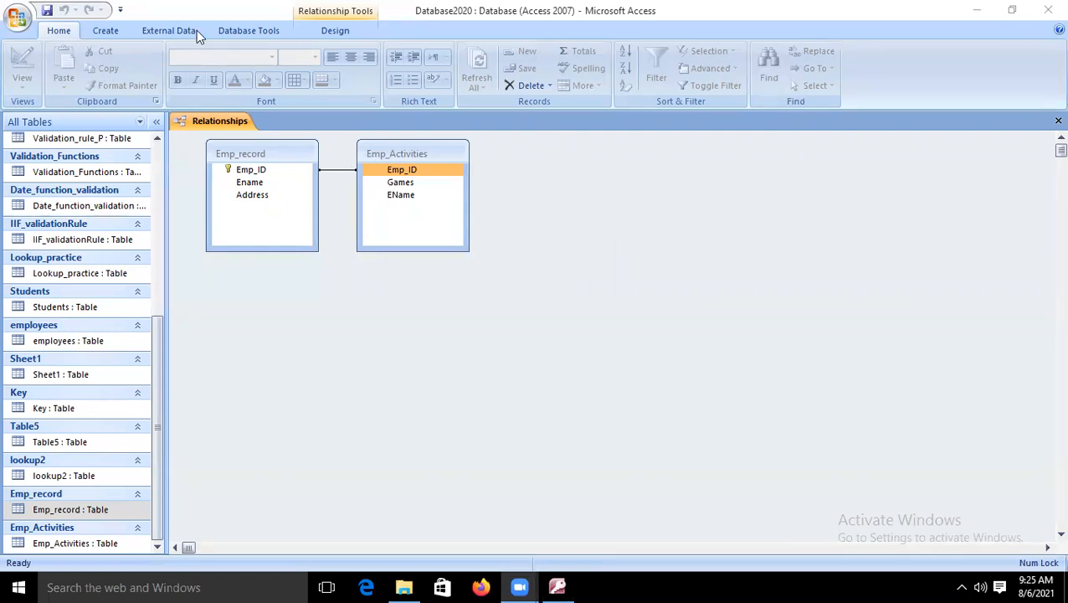
# - Edit the Emp_record to Emp_Activities relationship to enforce referential integrity and cascade updates to related fields
pyautogui.click(330, 29)
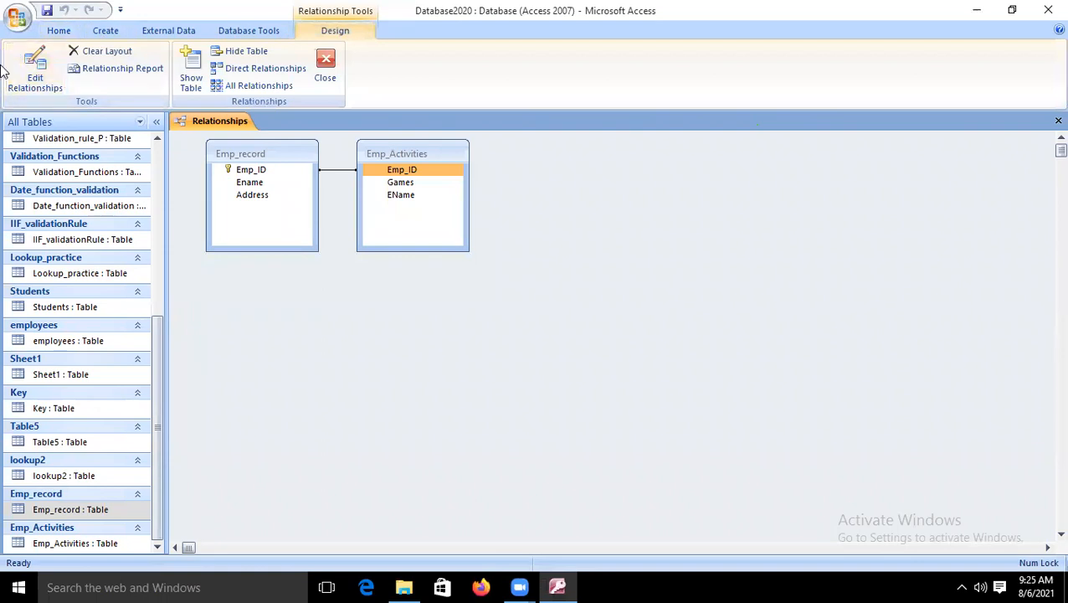
pyautogui.click(32, 77)
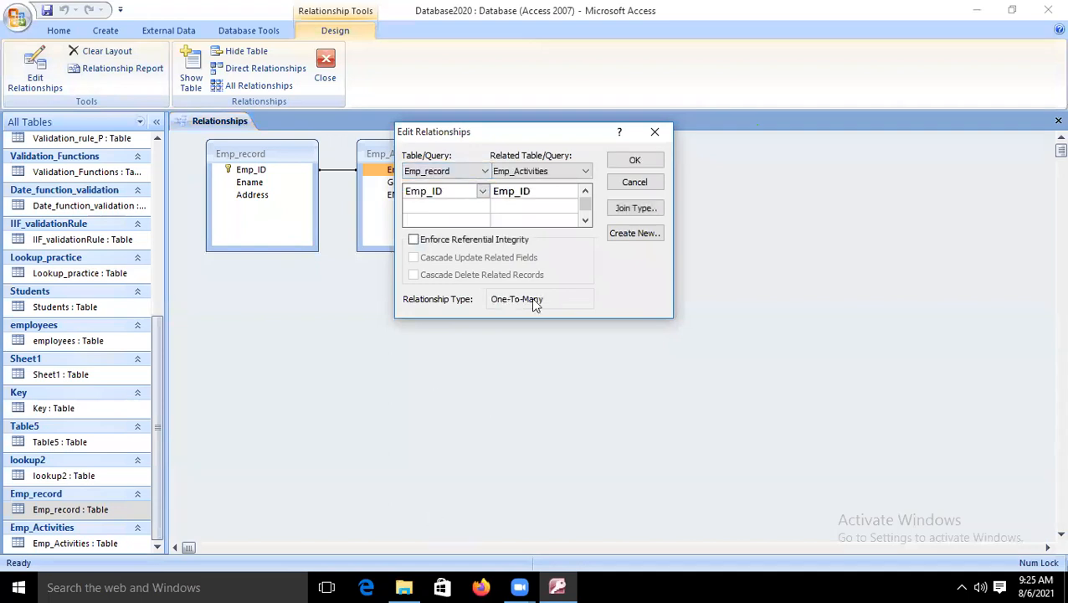
pyautogui.click(413, 240)
pyautogui.click(412, 257)
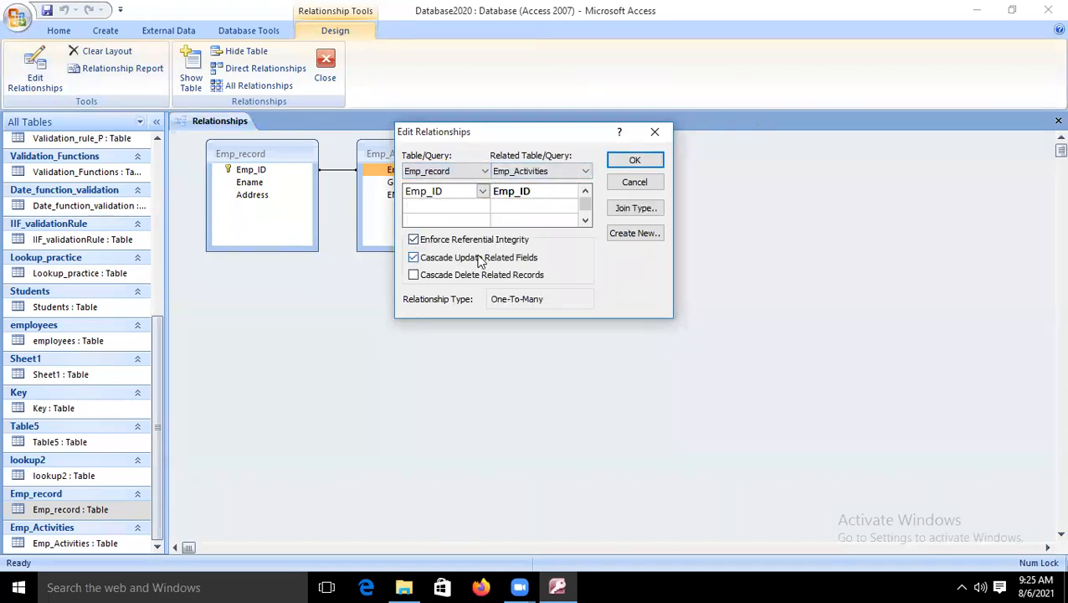
pyautogui.click(645, 161)
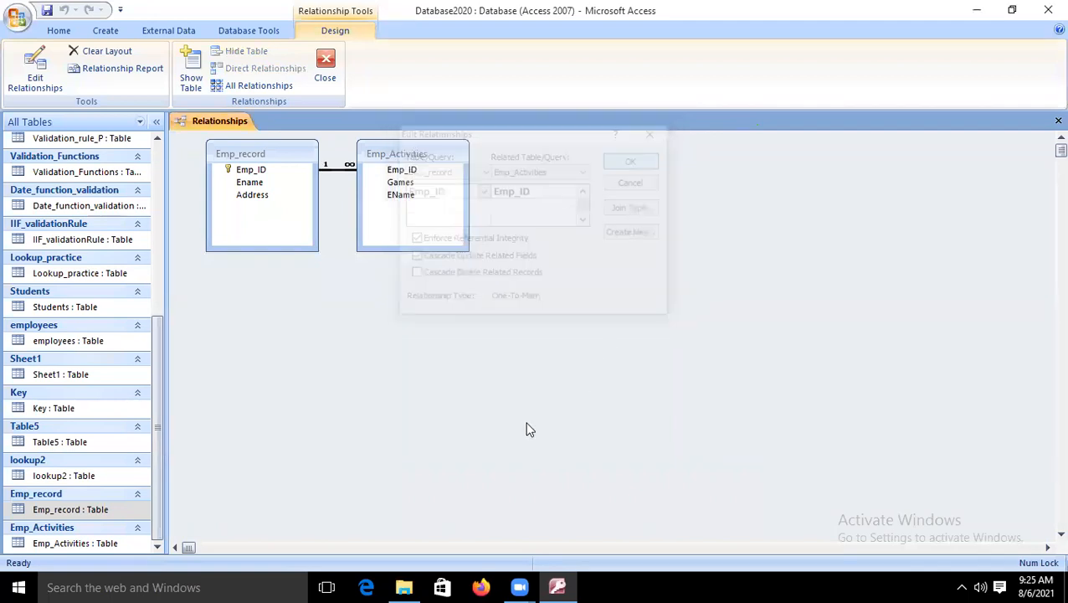
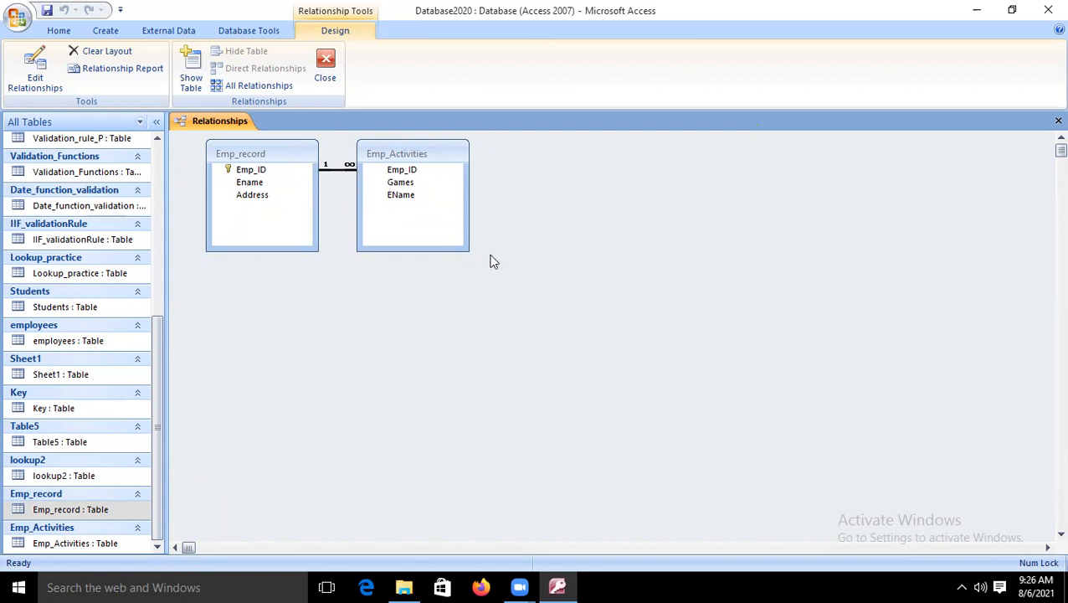
# - Close the relationships layout and open the Emp_record and Emp_Activities tables, returning to Emp_record
pyautogui.click(346, 166)
pyautogui.click(339, 170)
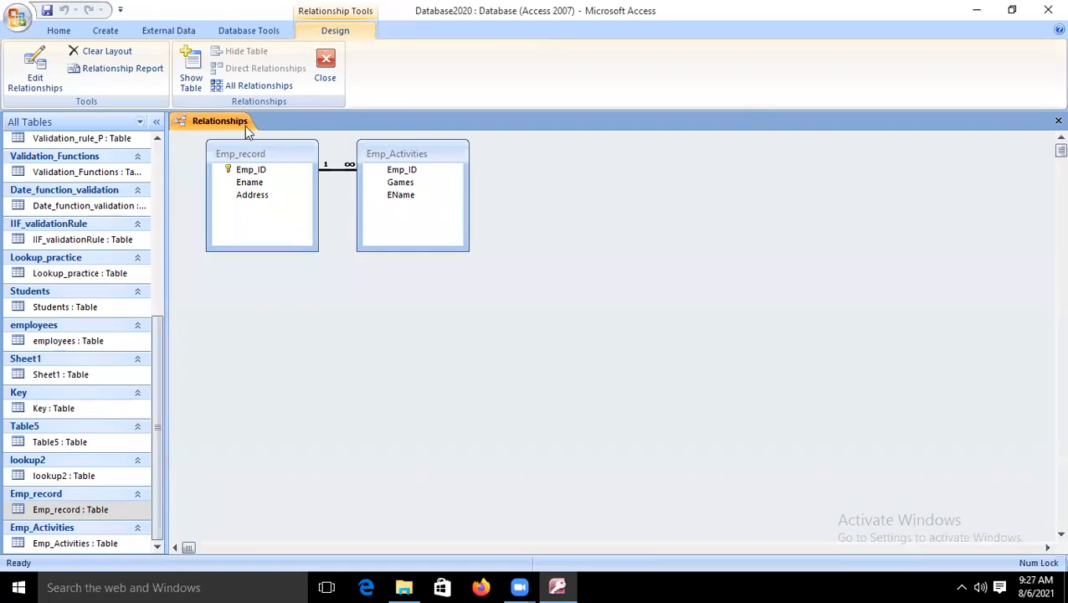
pyautogui.click(327, 75)
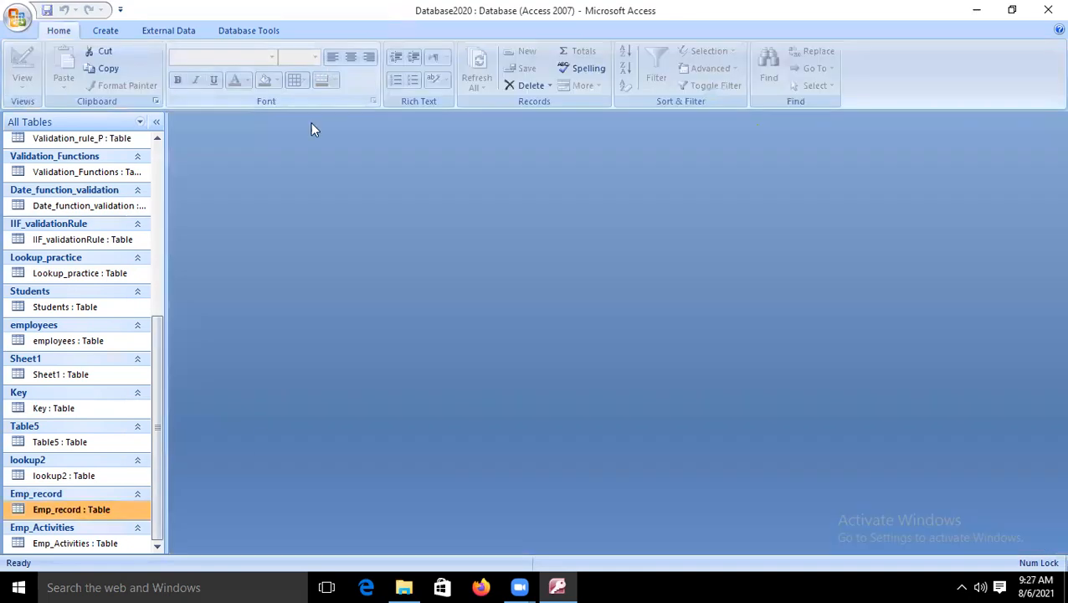
pyautogui.doubleClick(87, 512)
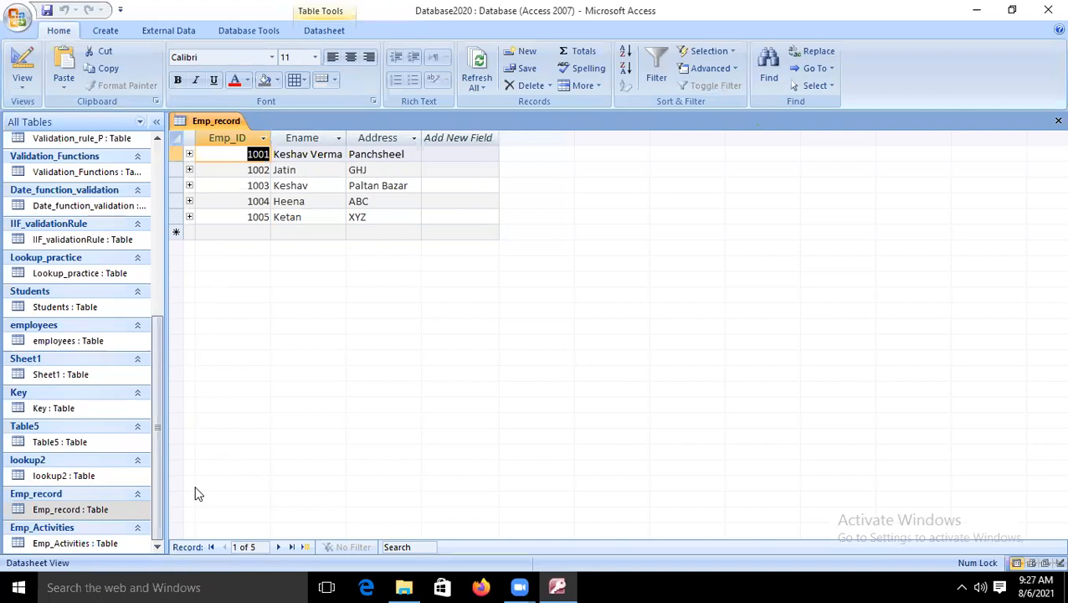
pyautogui.doubleClick(77, 542)
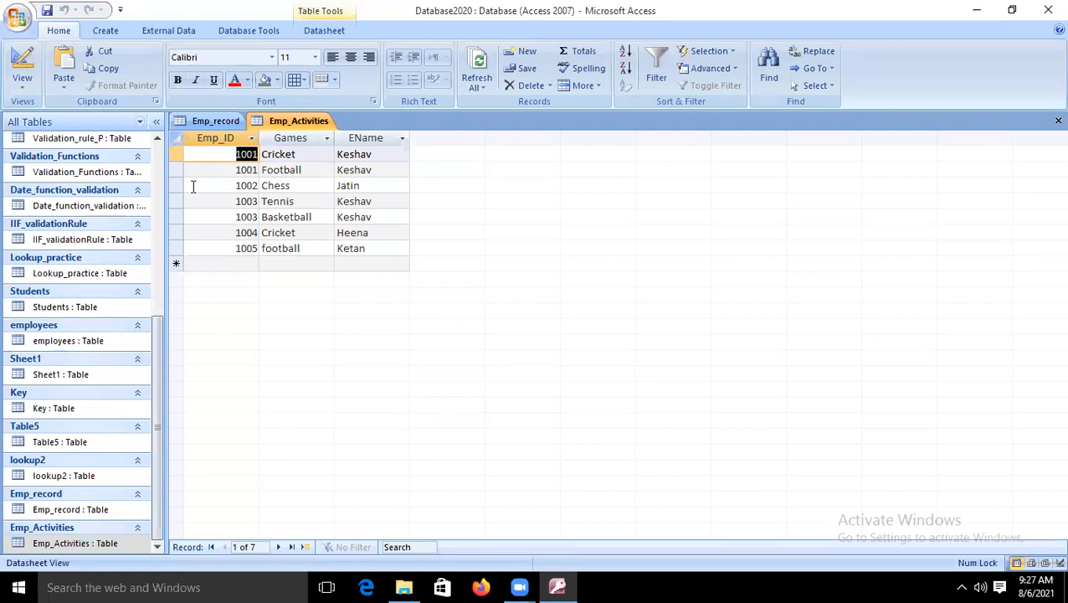
pyautogui.click(219, 121)
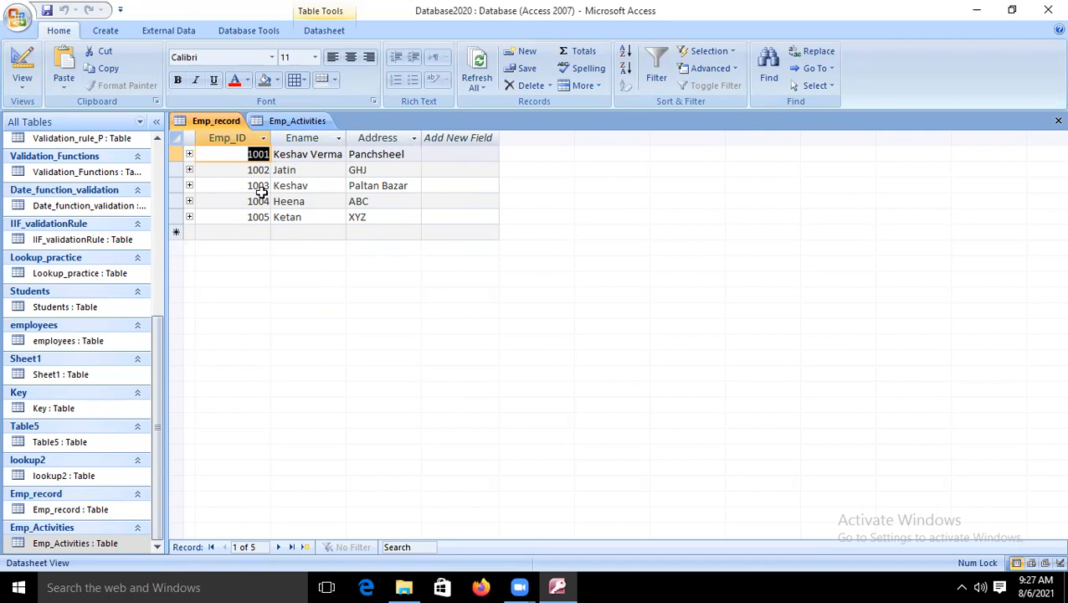
# - Change the ending of the employee's name for Emp_ID 1002 in Emp_record to "een" and save the record
pyautogui.click(305, 170)
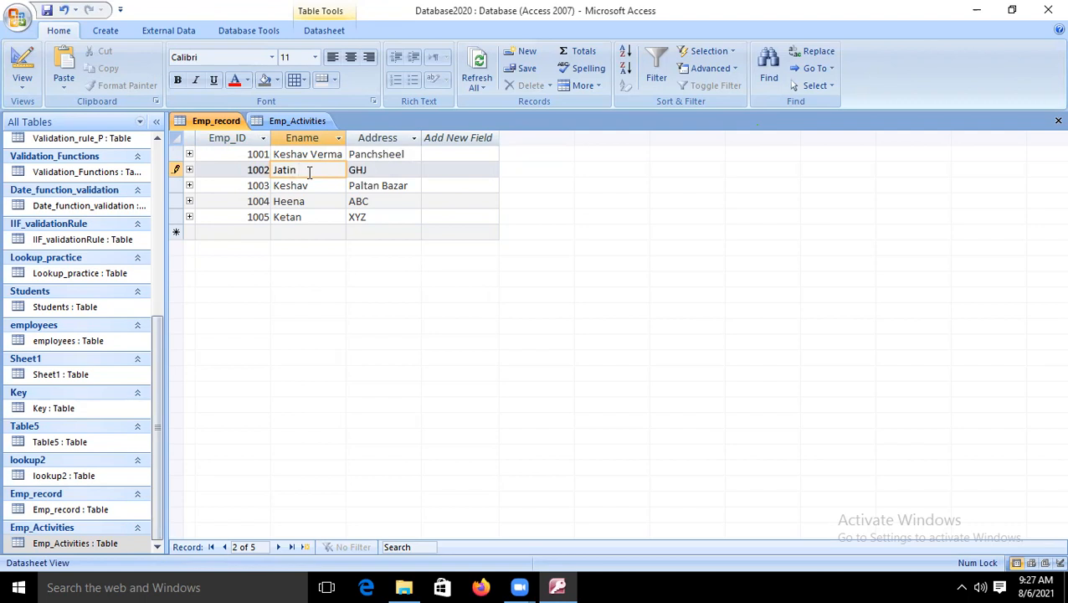
pyautogui.press('BackSpace')
pyautogui.press('BackSpace')
pyautogui.write('een')
pyautogui.hotkey('shift', 'Return')
pyautogui.click(309, 233)
pyautogui.click(286, 202)
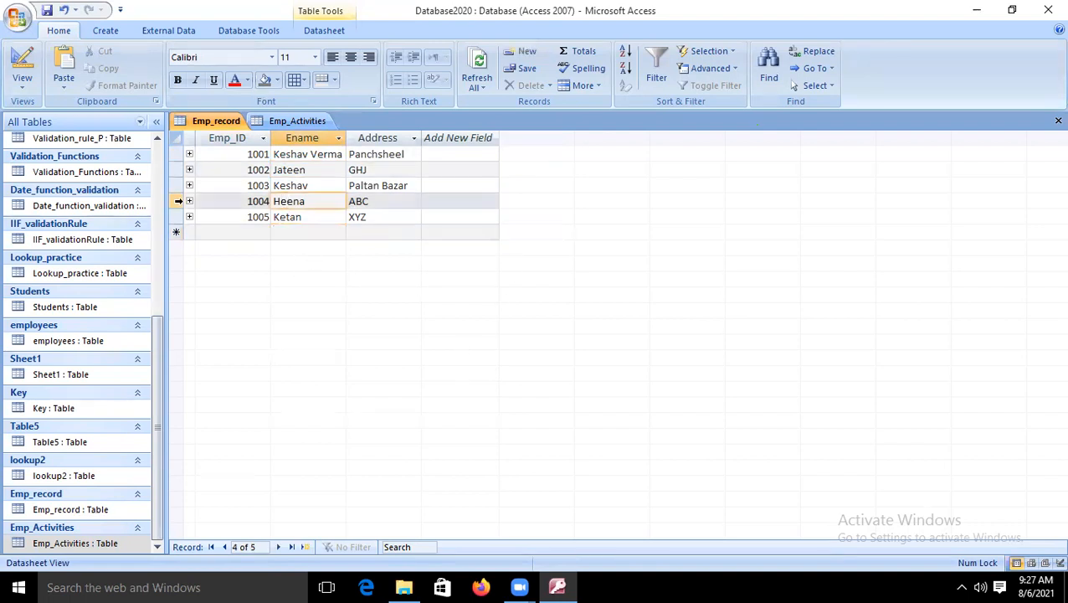
pyautogui.click(296, 182)
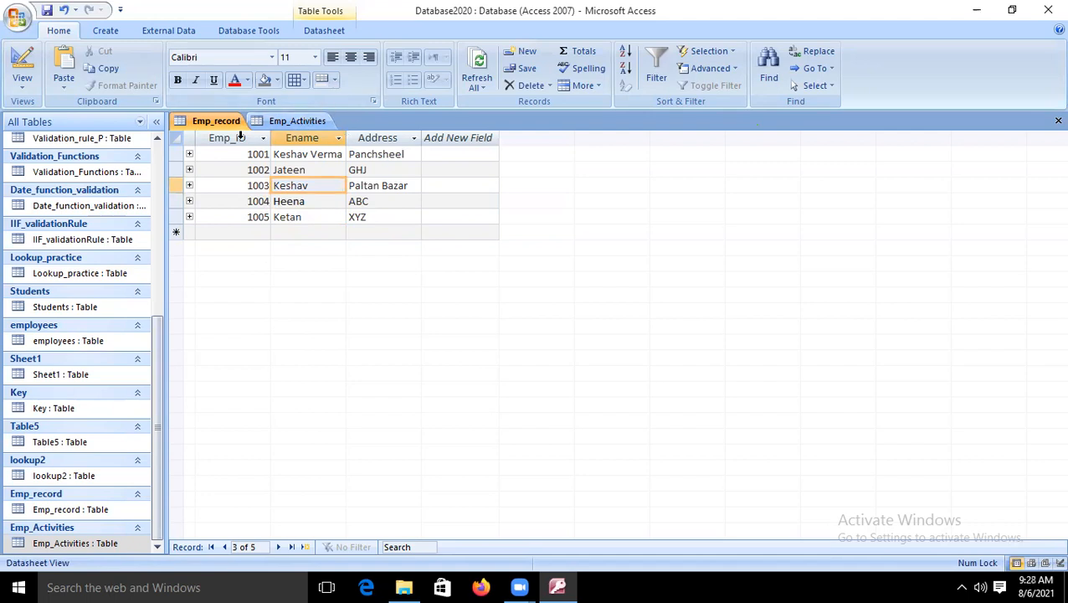
# - Respell the employee's name in the Chess record of Emp_Activities with the ending "een"
pyautogui.click(293, 121)
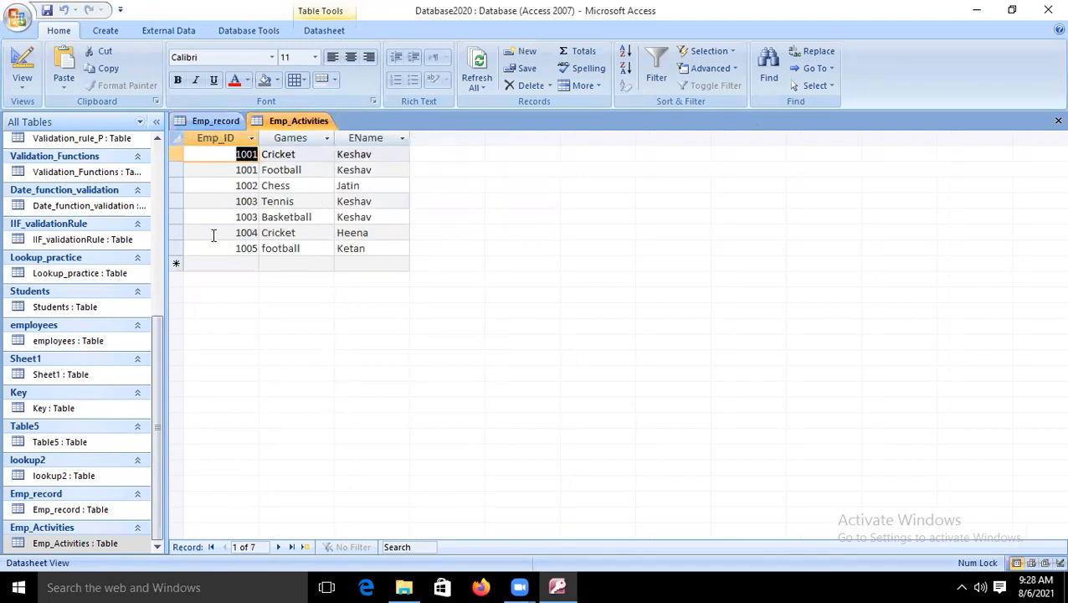
pyautogui.click(370, 185)
pyautogui.press('BackSpace')
pyautogui.press('BackSpace')
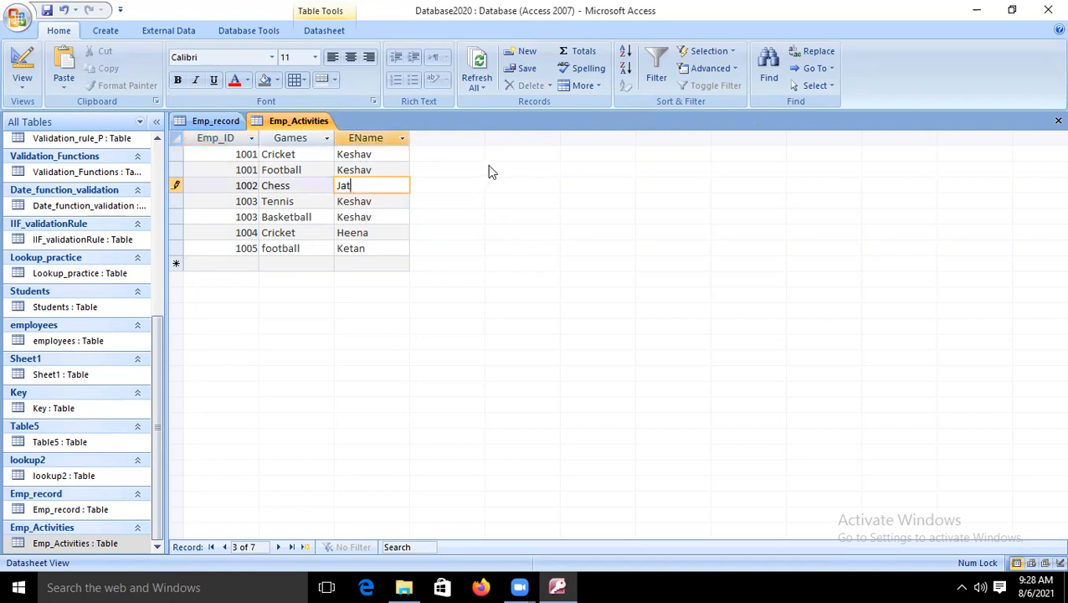
pyautogui.write('een')
pyautogui.click(328, 220)
pyautogui.click(352, 233)
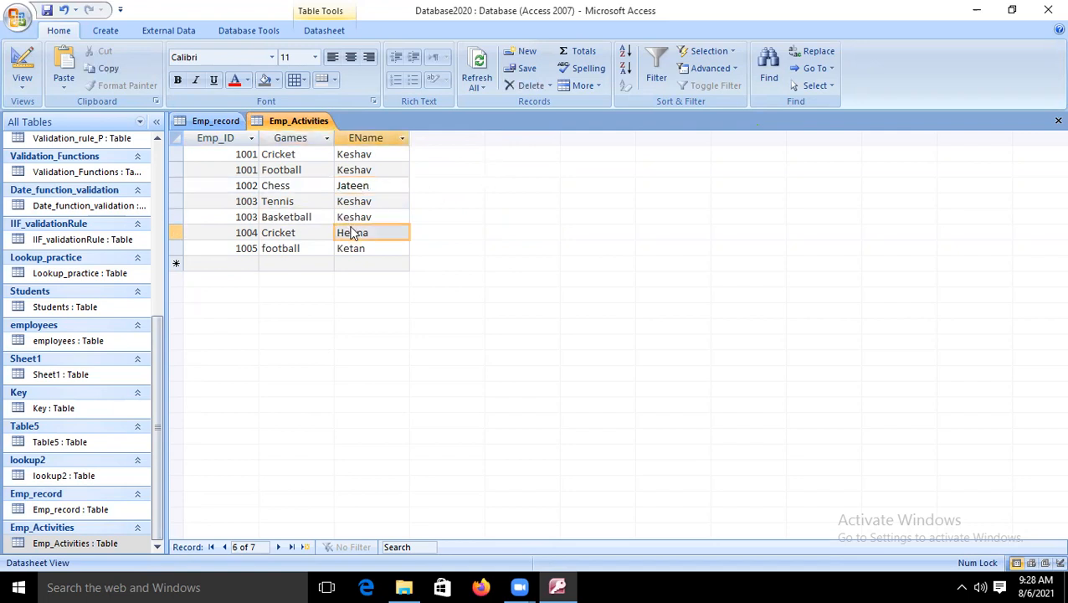
pyautogui.click(351, 185)
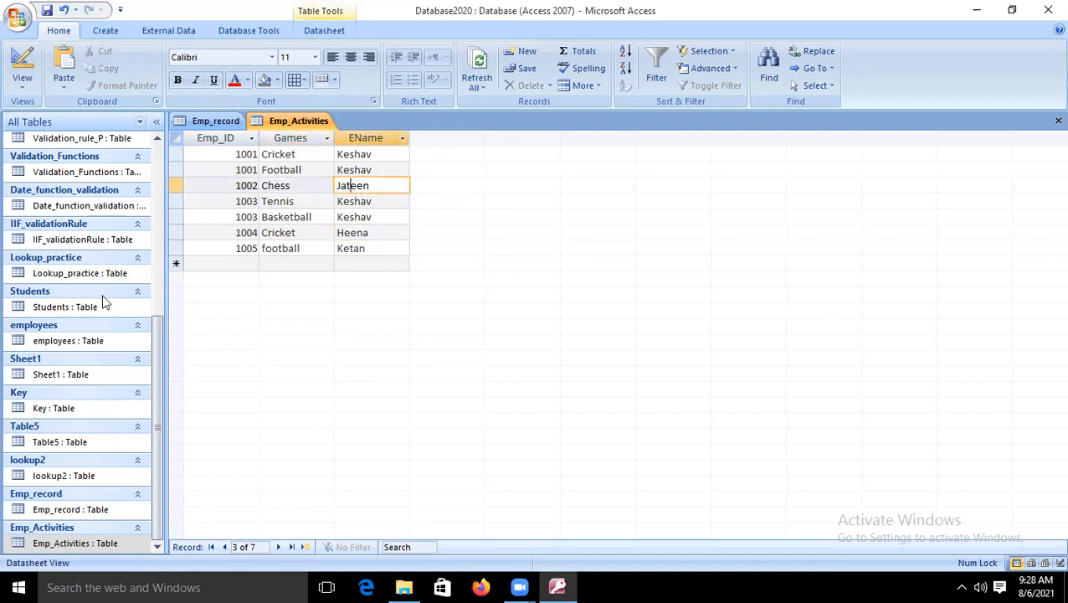
# - Restore the original spelling of the employee's name in the Chess record of Emp_Activities and save it
pyautogui.click(390, 184)
pyautogui.write('ss')
pyautogui.press('BackSpace')
pyautogui.press('BackSpace')
pyautogui.press('BackSpace')
pyautogui.press('BackSpace')
pyautogui.press('BackSpace')
pyautogui.press('BackSpace')
pyautogui.press('BackSpace')
pyautogui.press('BackSpace')
pyautogui.write('Jatin')
pyautogui.hotkey('ctrl', 's')
# - Restore the original spelling of the employee's name for Emp_ID 1002 in Emp_record
pyautogui.click(215, 122)
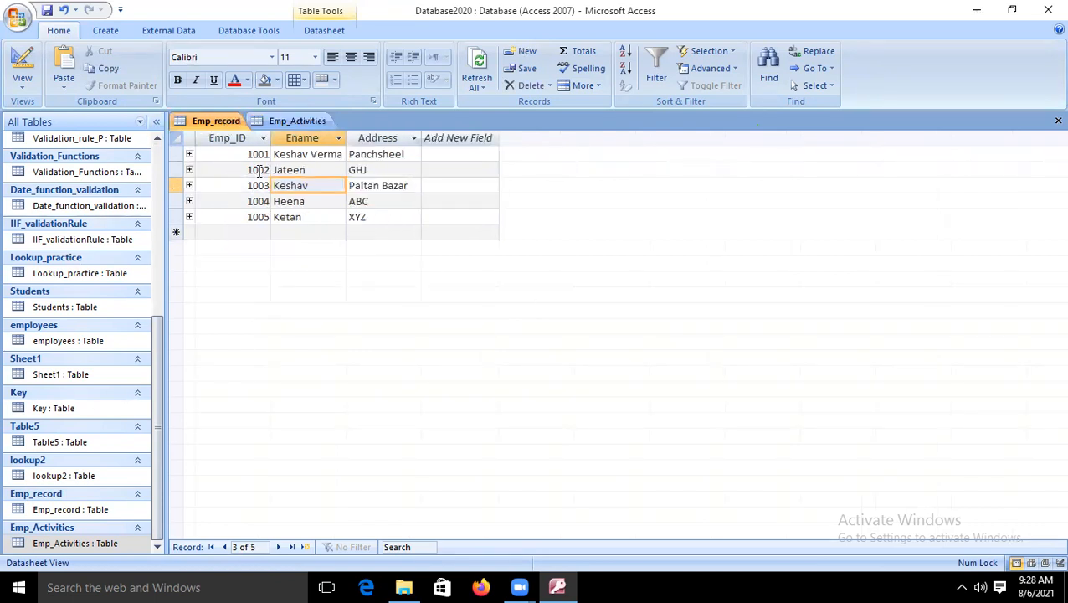
pyautogui.click(299, 170)
pyautogui.press('BackSpace')
pyautogui.press('BackSpace')
pyautogui.write('i')
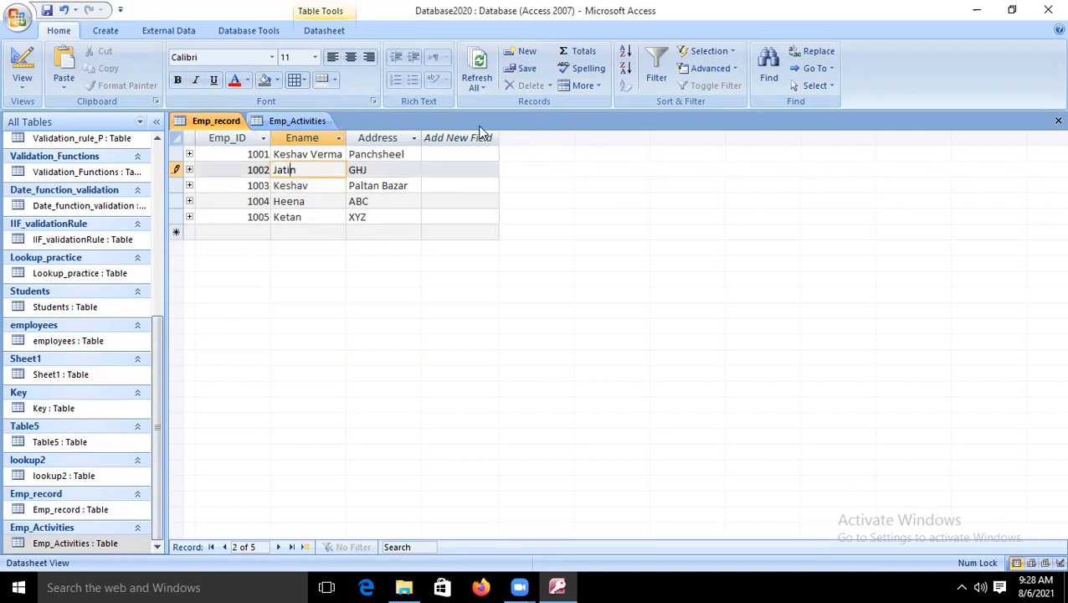
# - Set the Emp_ID of the GHJ record in Emp_record to 1020, save it, and check the related Chess record in Emp_Activities
pyautogui.click(258, 170)
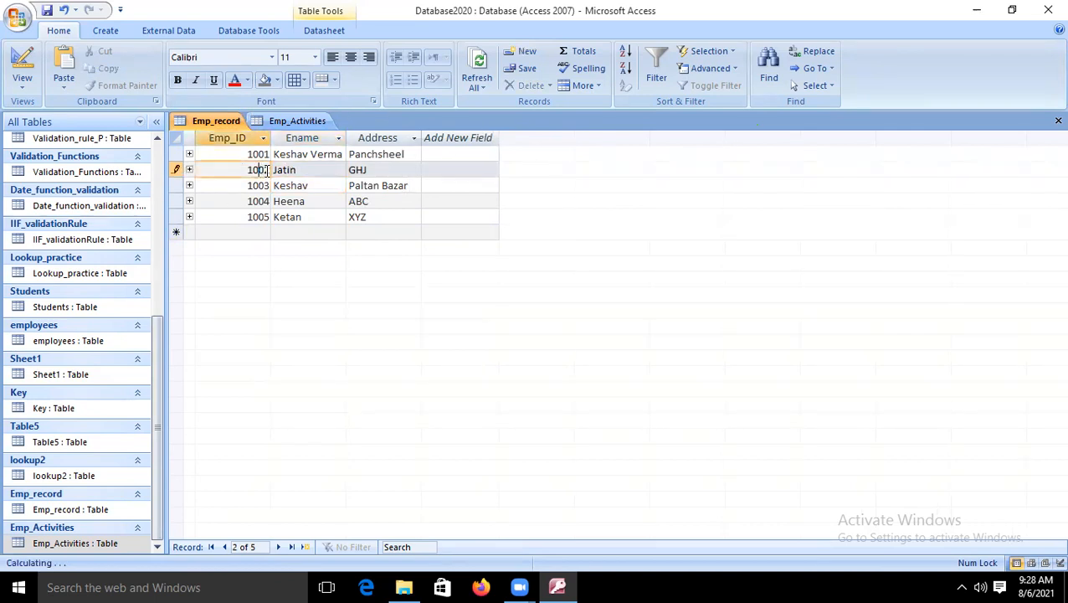
pyautogui.press('BackSpace')
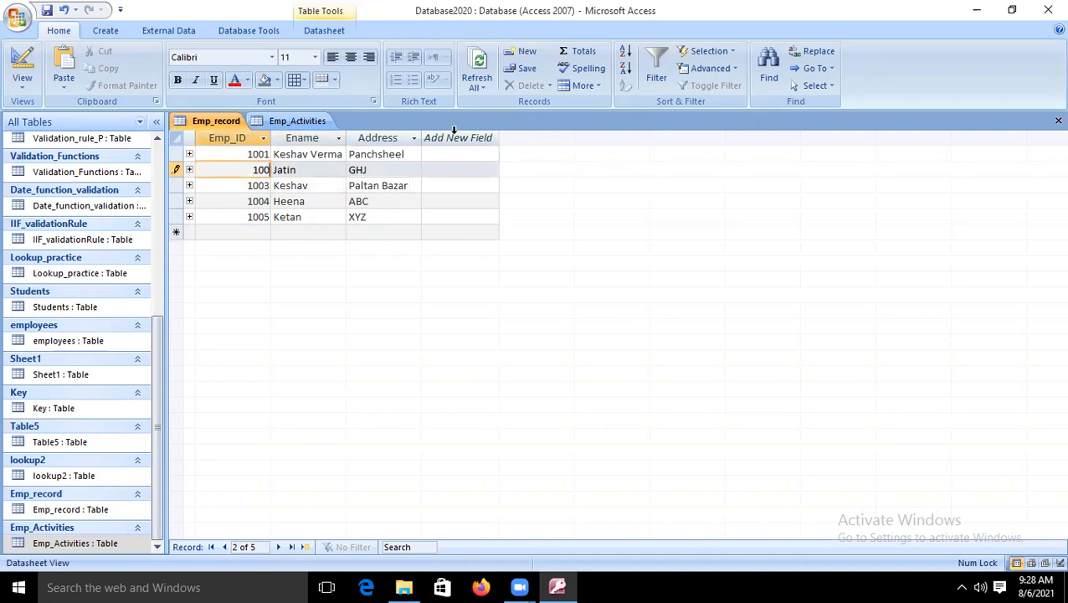
pyautogui.press('BackSpace')
pyautogui.write('20')
pyautogui.hotkey('ctrl', 's')
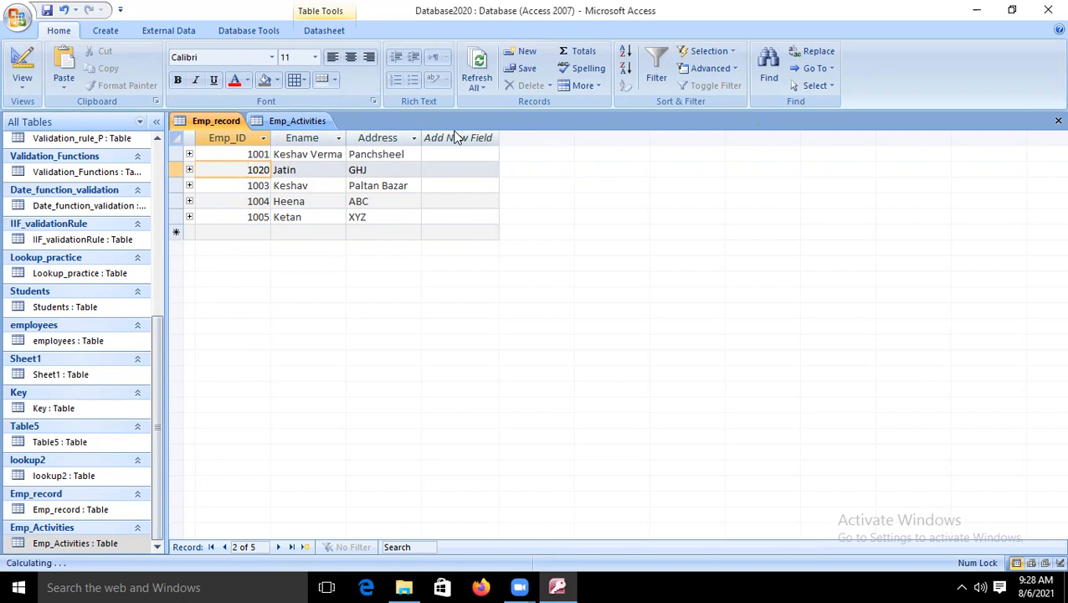
pyautogui.click(310, 214)
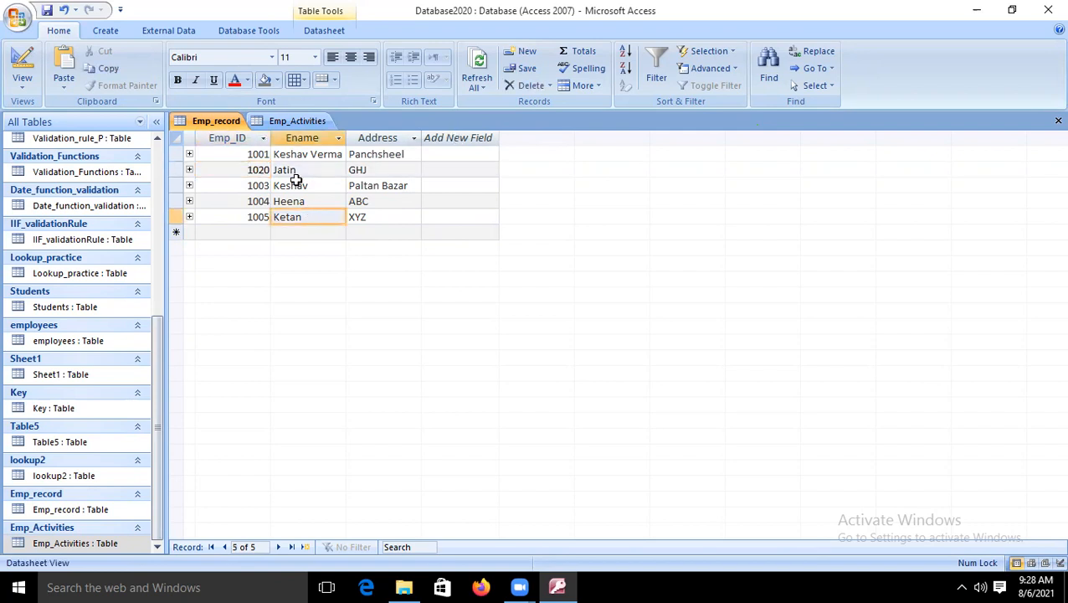
pyautogui.click(297, 121)
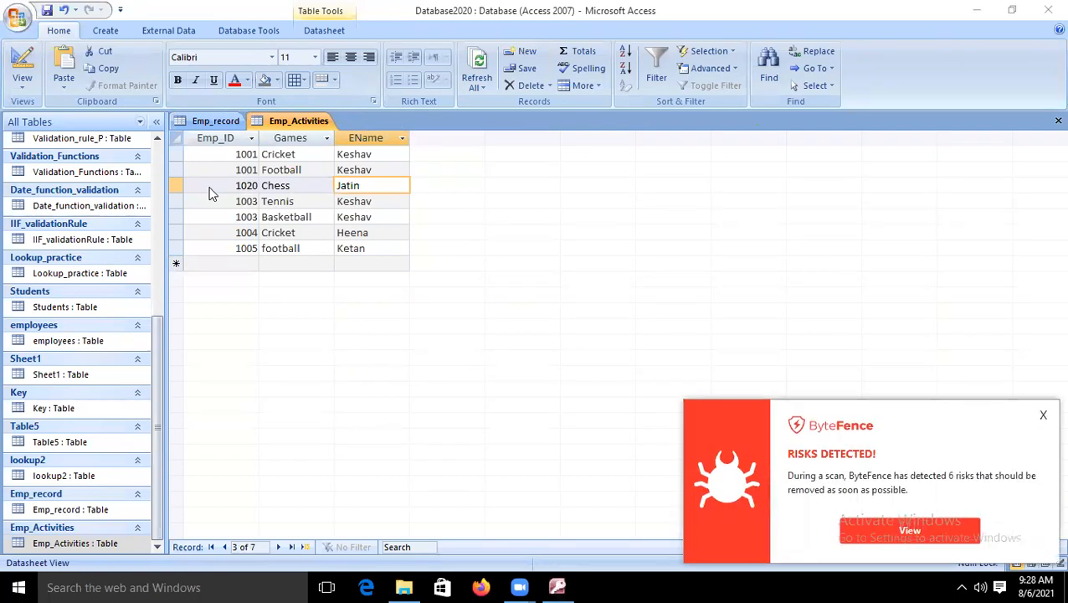
pyautogui.click(1044, 416)
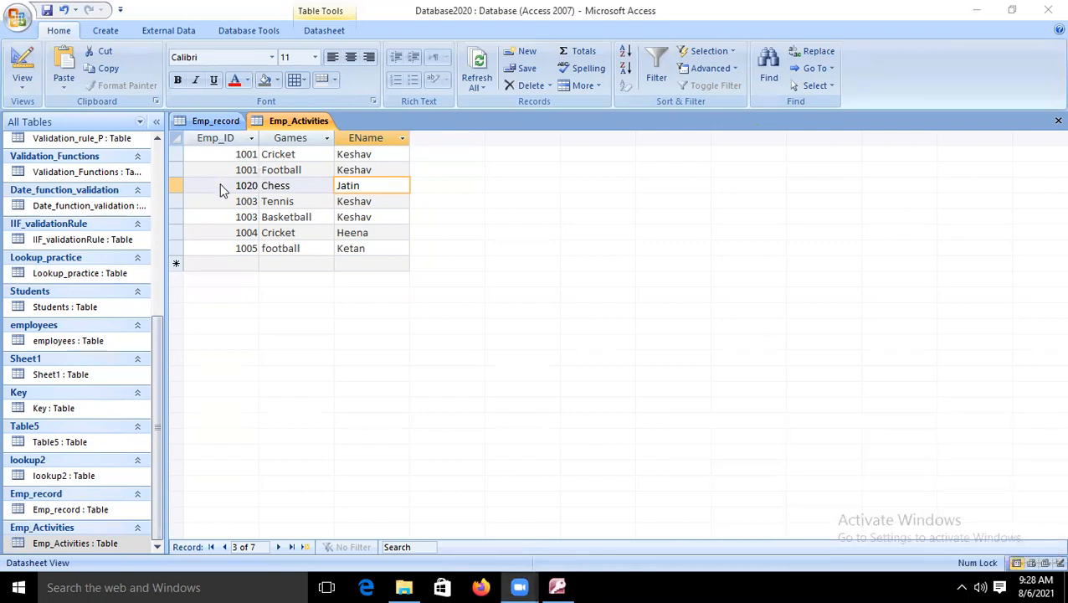
pyautogui.click(211, 121)
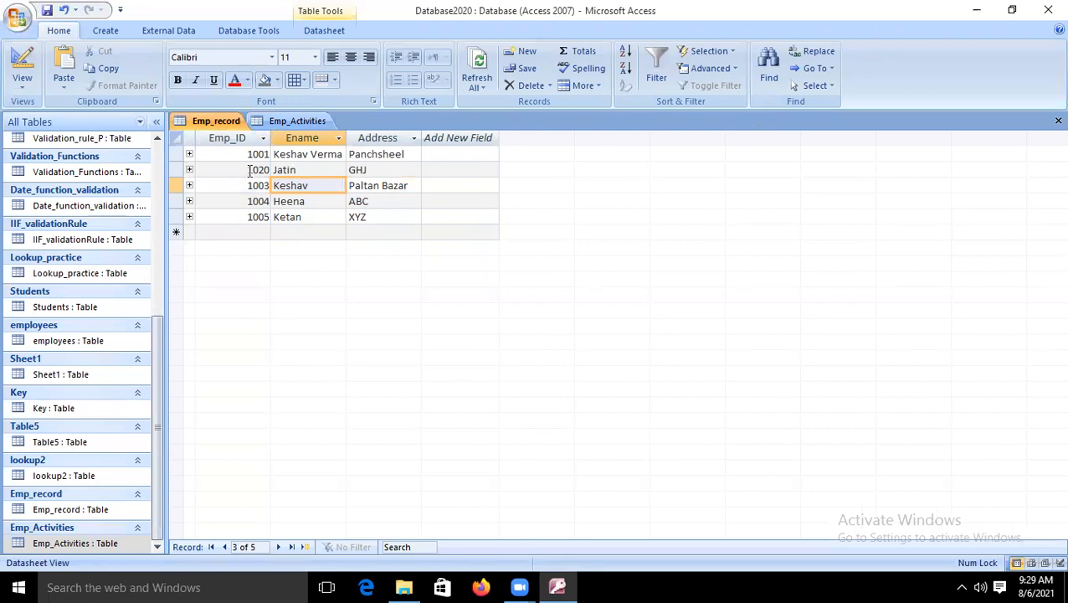
pyautogui.click(257, 122)
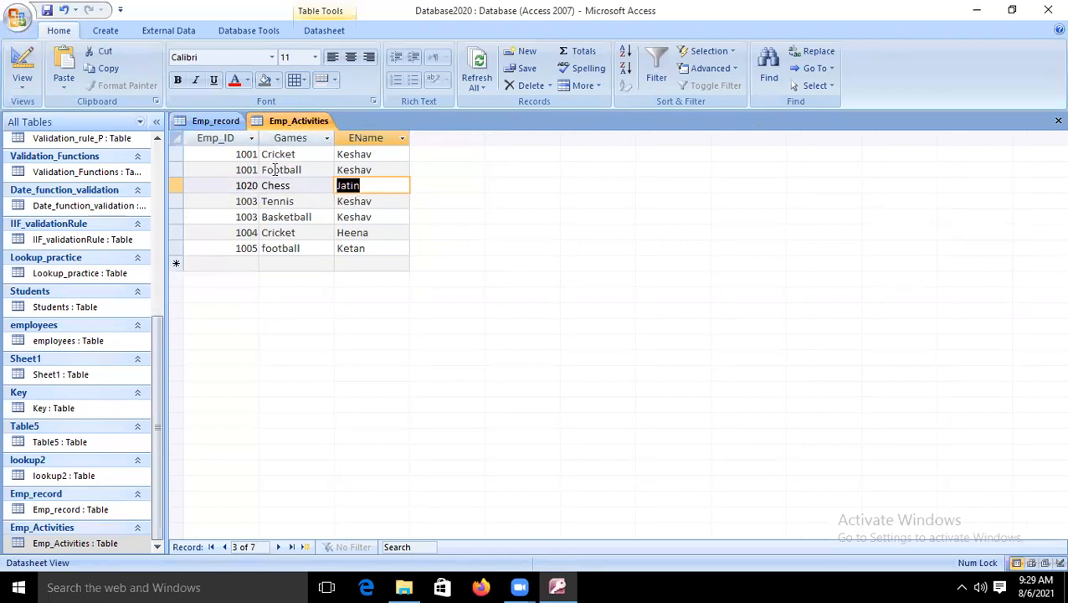
# - Try to set the Emp_ID of the Basketball record in Emp_Activities to 1030
pyautogui.click(249, 220)
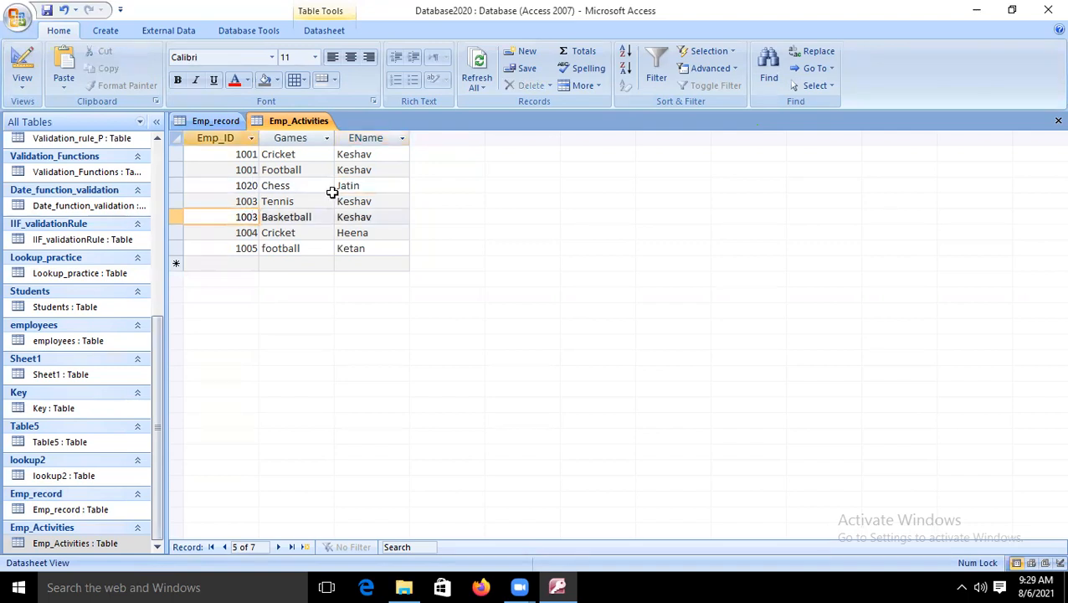
pyautogui.press('BackSpace')
pyautogui.press('BackSpace')
pyautogui.write('30')
pyautogui.click(251, 250)
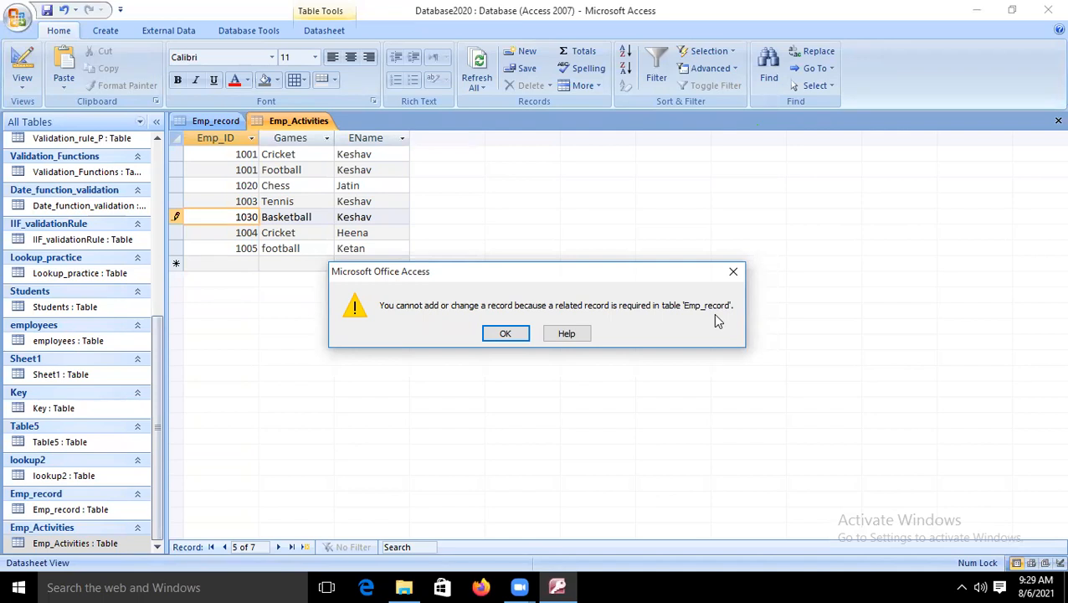
pyautogui.click(733, 271)
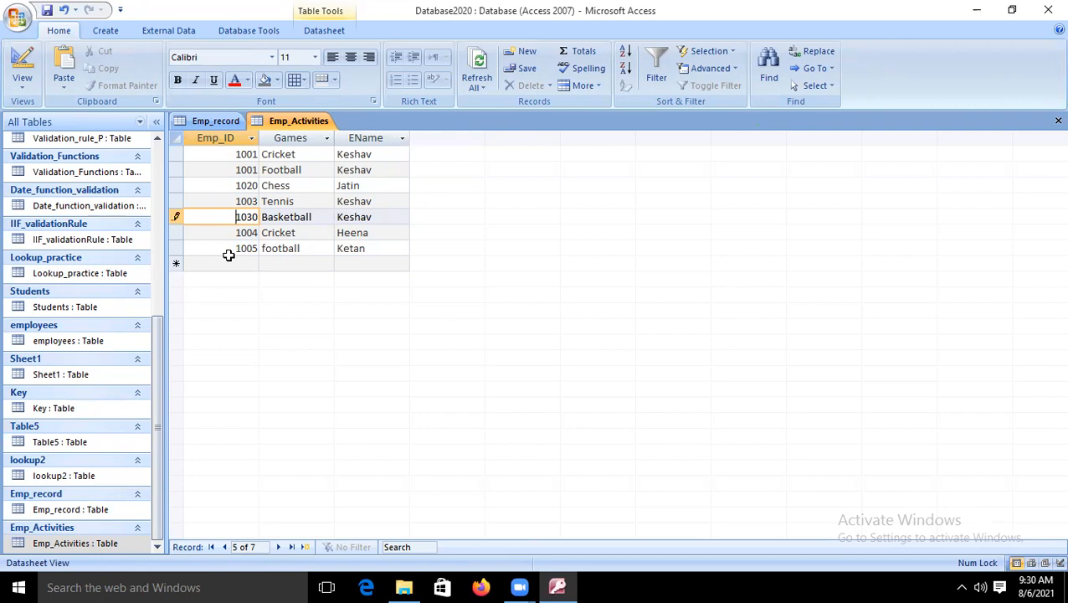
pyautogui.press('Right')
pyautogui.press('Right')
pyautogui.click(303, 258)
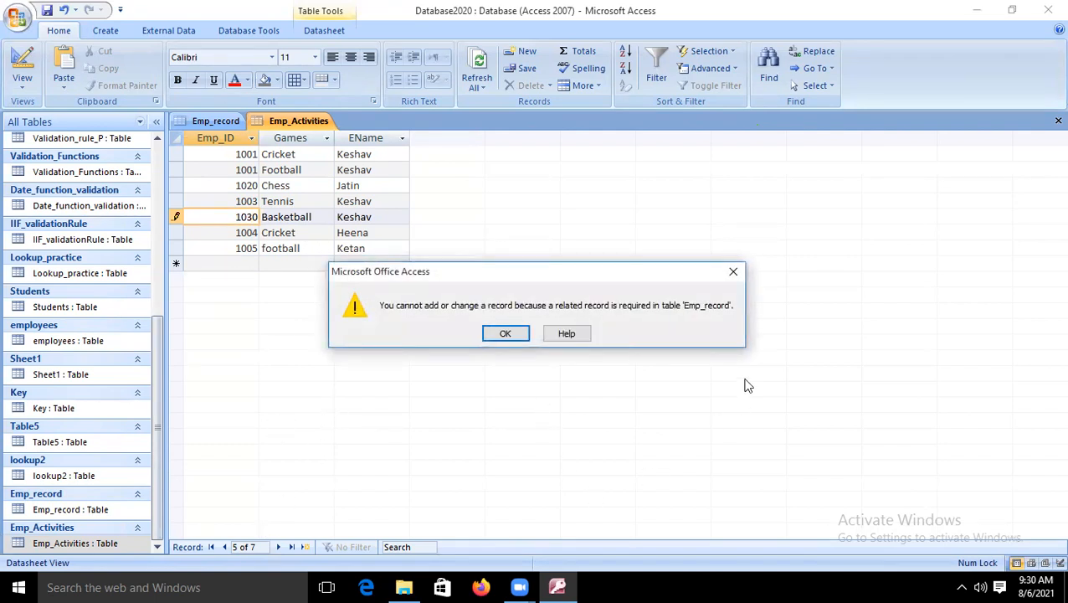
pyautogui.click(506, 333)
# - Set the Emp_ID of the Basketball record in Emp_Activities back to 1003 and save the record
pyautogui.press('BackSpace')
pyautogui.press('BackSpace')
pyautogui.press('BackSpace')
pyautogui.write('003')
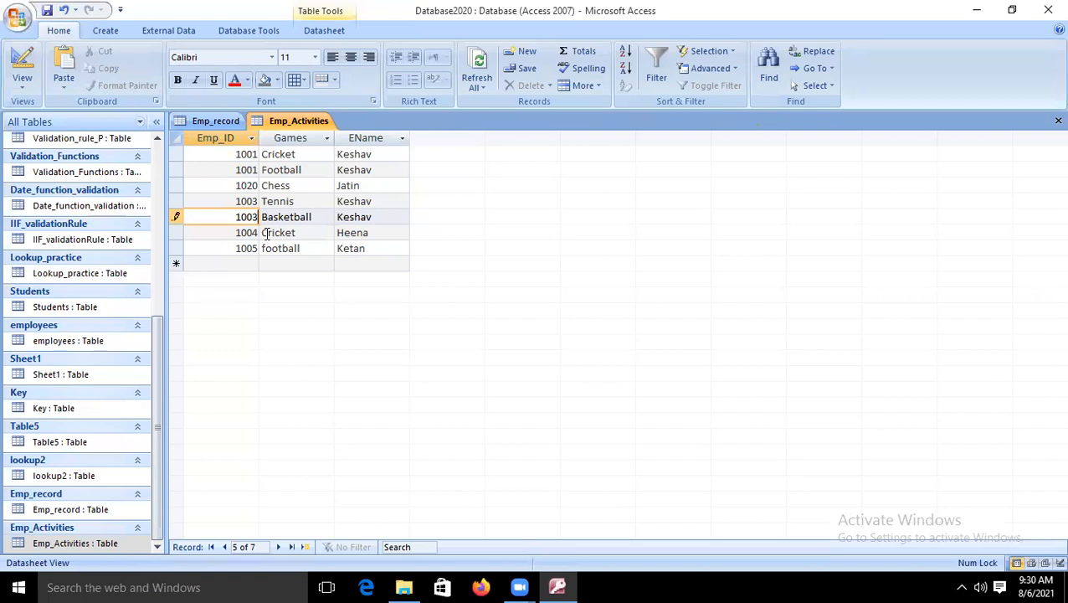
pyautogui.click(286, 264)
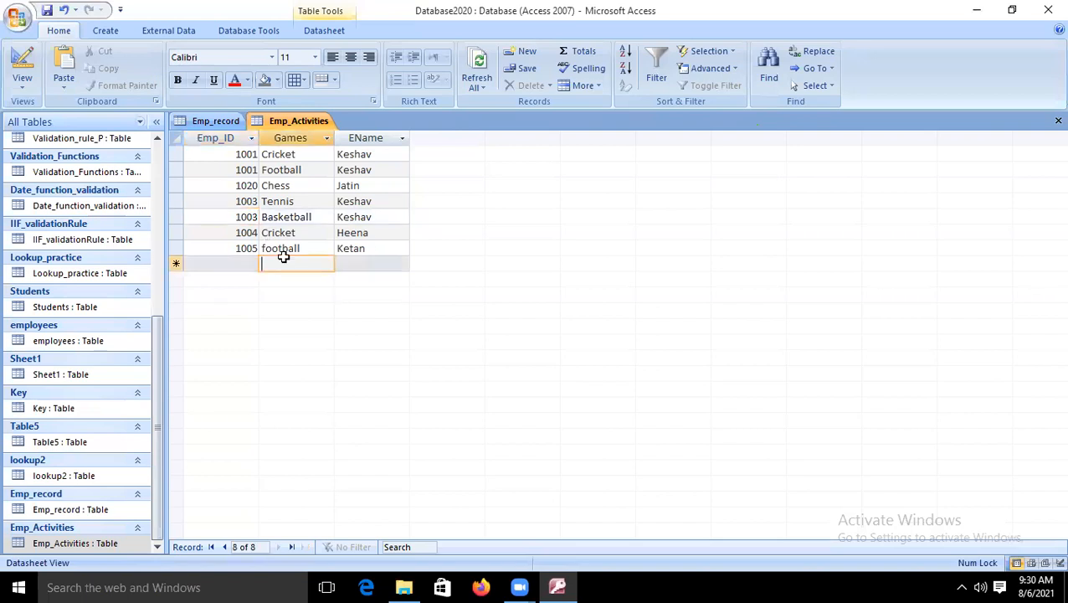
# - Set the Emp_ID of the Paltan Bazar record in Emp_record to 1030 and save the record
pyautogui.click(220, 120)
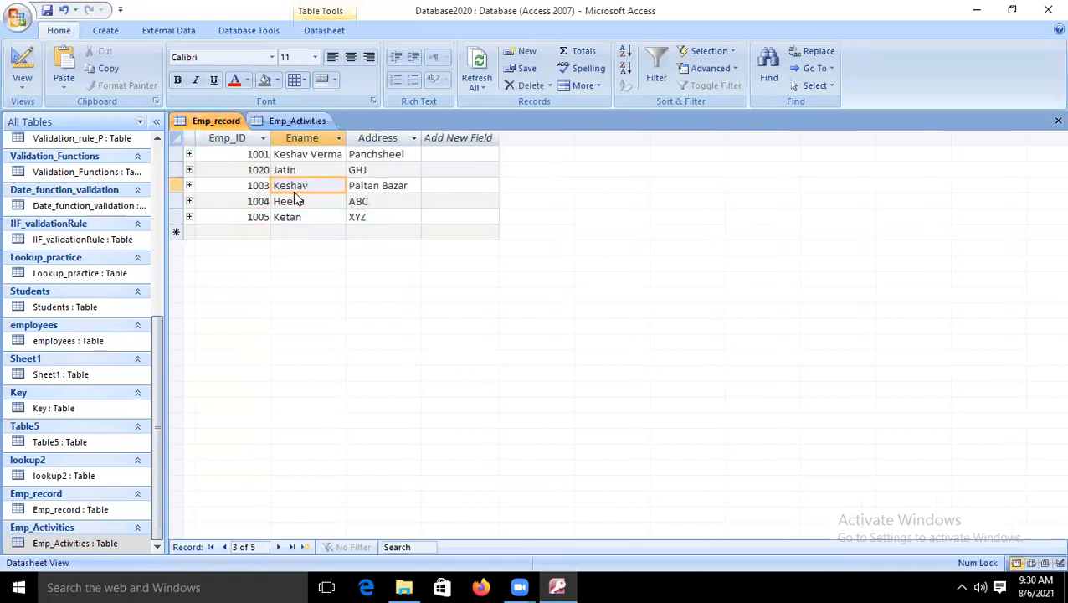
pyautogui.click(268, 201)
pyautogui.click(264, 185)
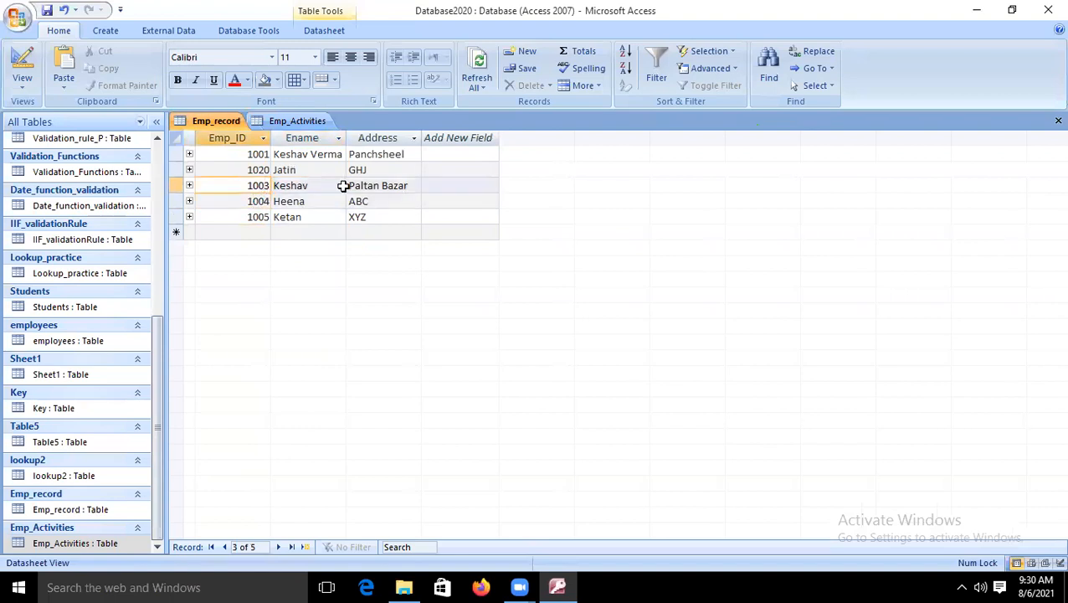
pyautogui.press('BackSpace')
pyautogui.press('BackSpace')
pyautogui.write('30')
pyautogui.hotkey('shift', 'Return')
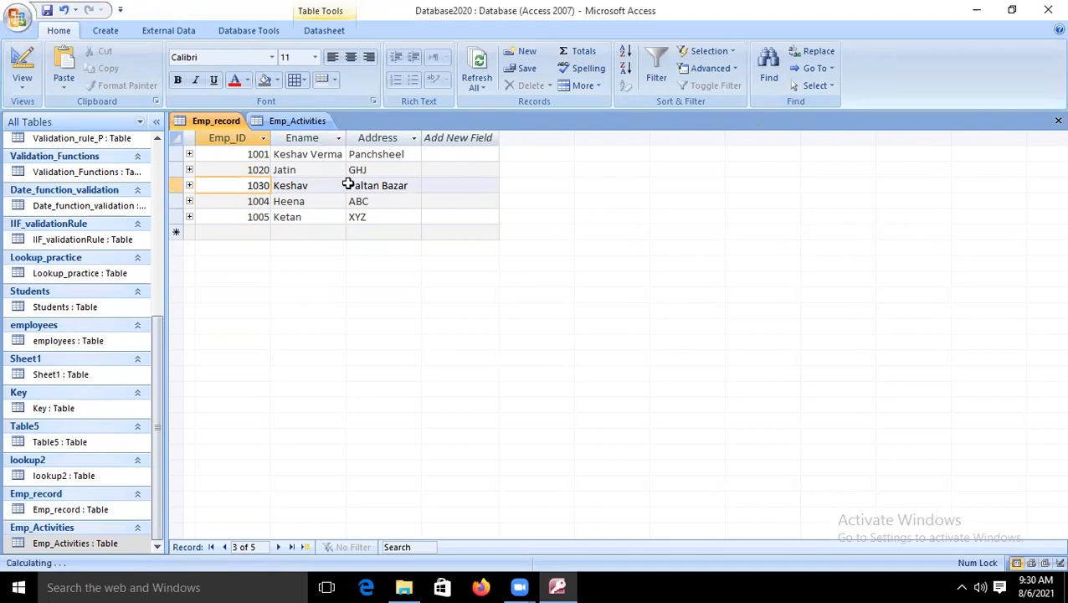
# - Check the Emp_ID values of the Tennis and Basketball records in Emp_Activities and close that table
pyautogui.click(292, 122)
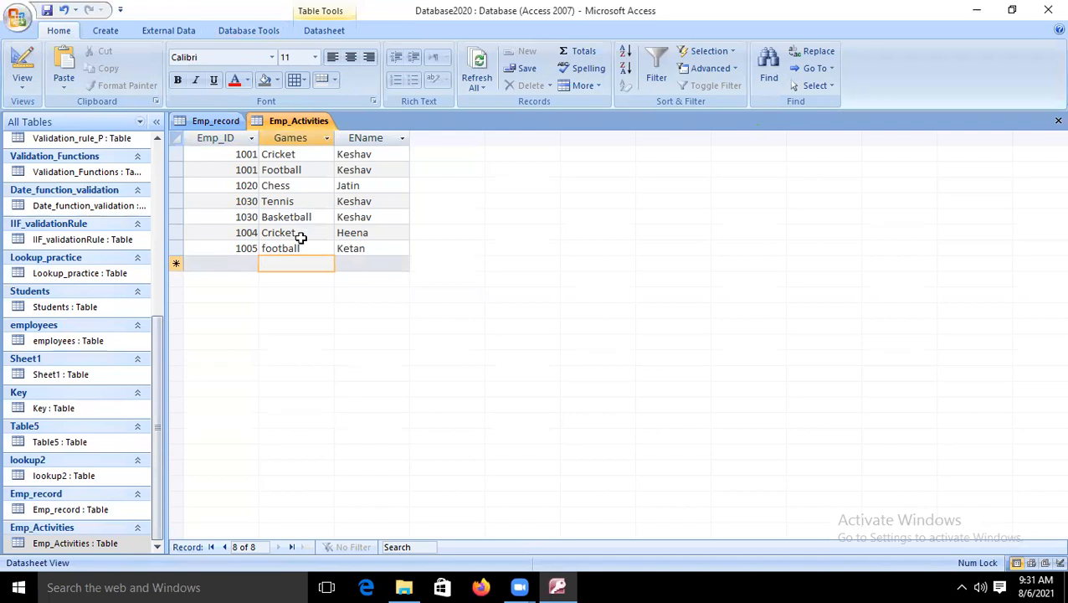
pyautogui.rightClick(298, 123)
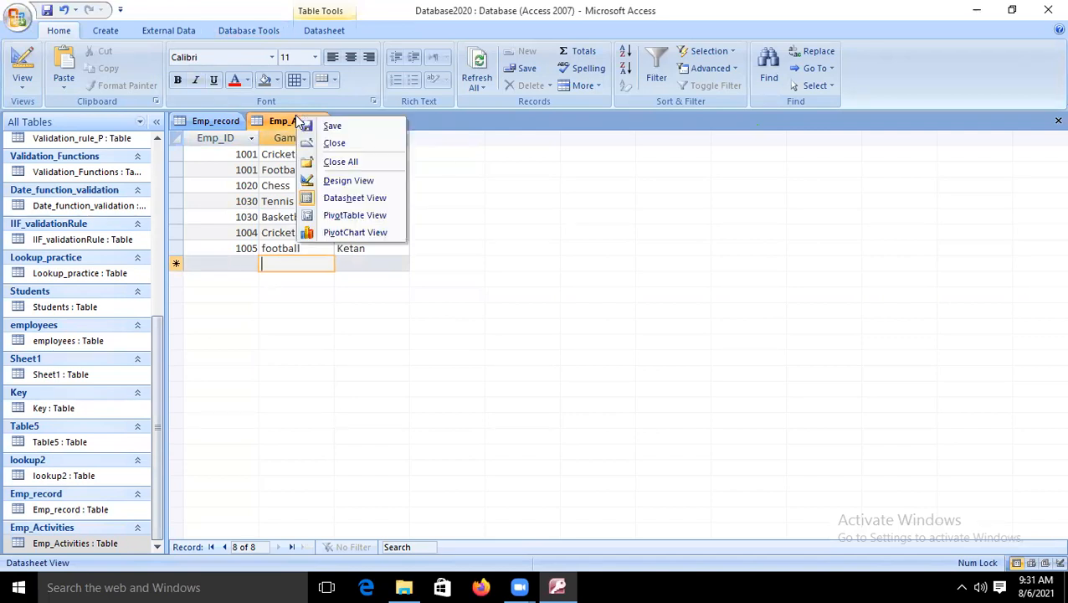
pyautogui.click(347, 144)
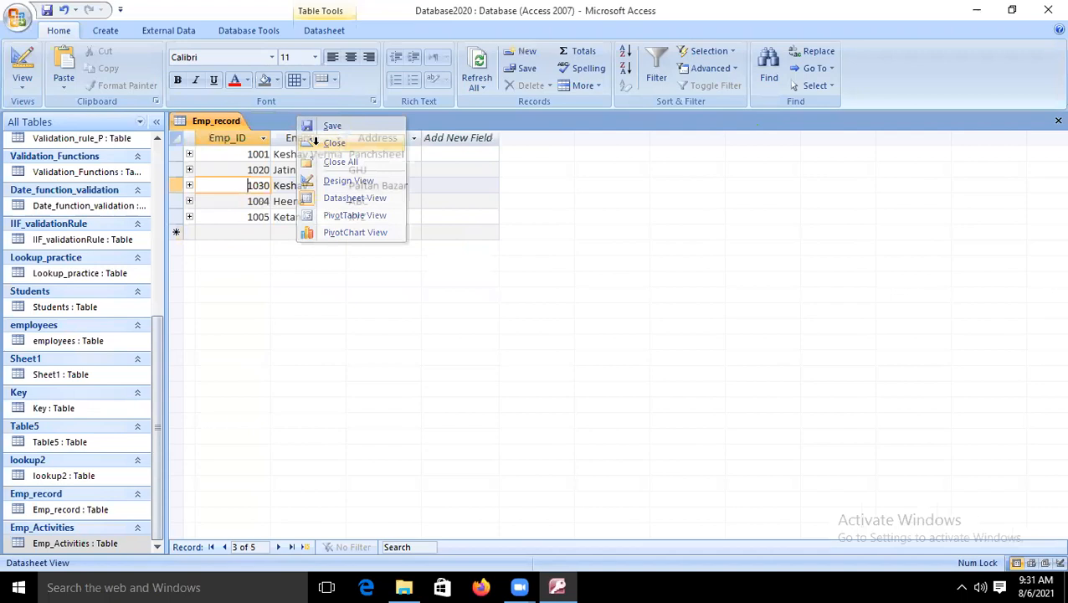
# - Close Emp_record and enable Cascade Delete Related Records on the relationship between Emp_record and Emp_Activities
pyautogui.rightClick(235, 119)
pyautogui.click(278, 143)
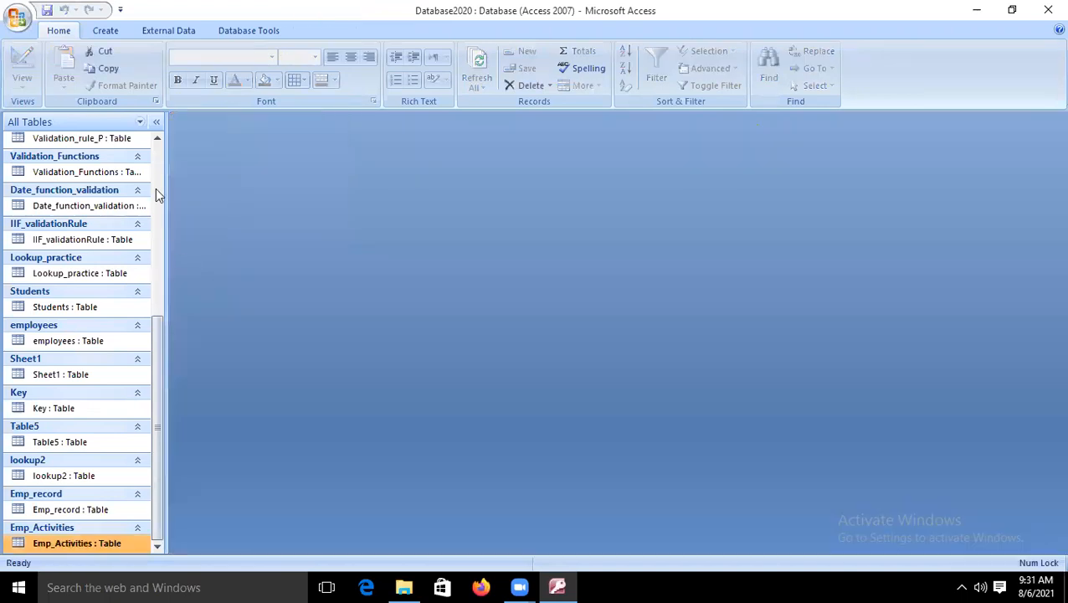
pyautogui.click(245, 31)
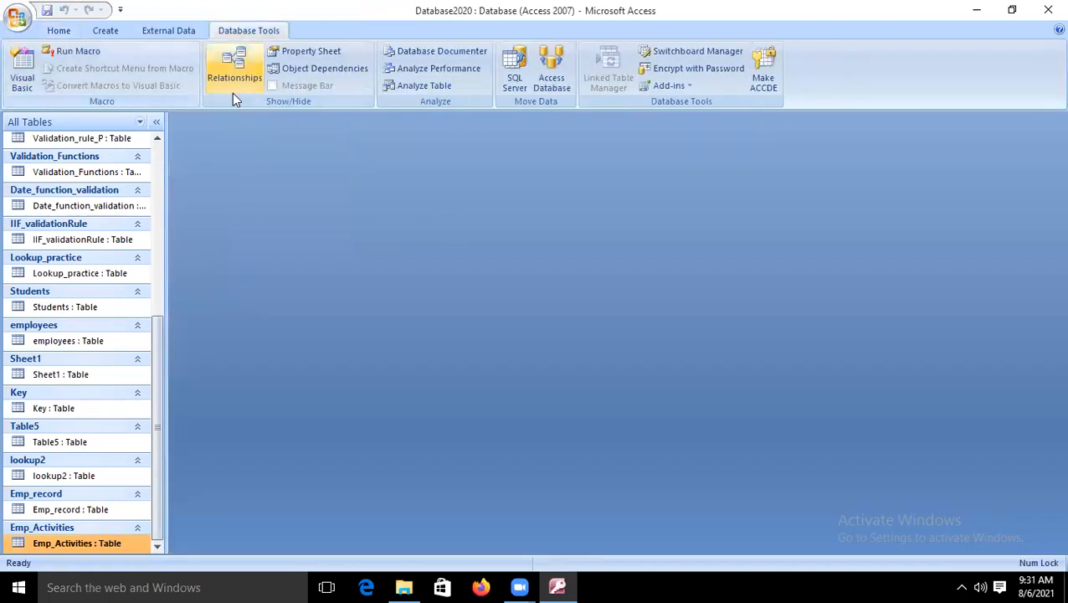
pyautogui.click(234, 91)
pyautogui.click(35, 74)
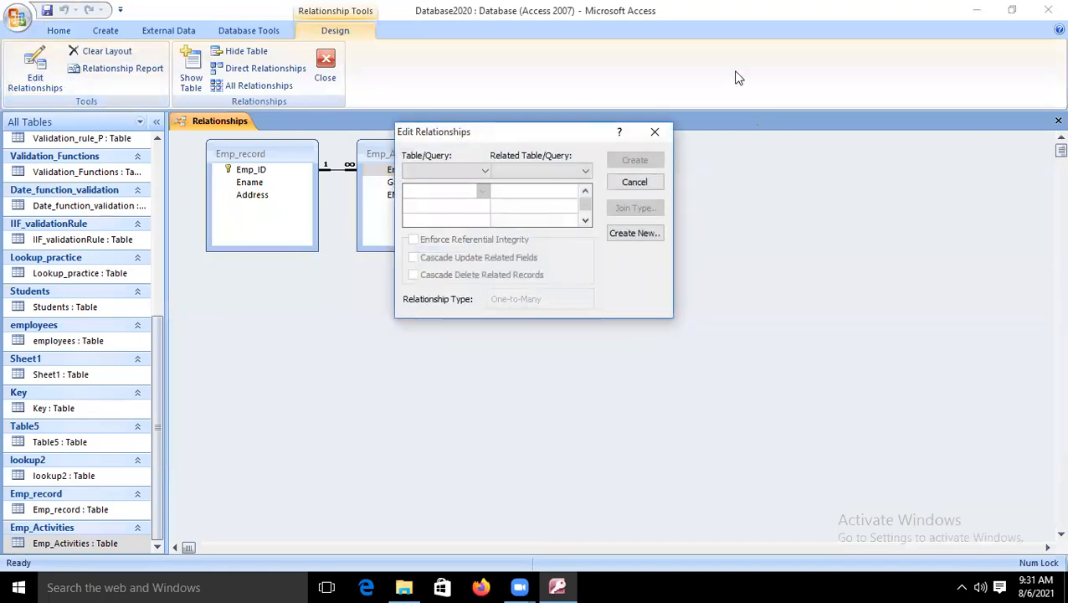
pyautogui.click(436, 170)
pyautogui.click(459, 184)
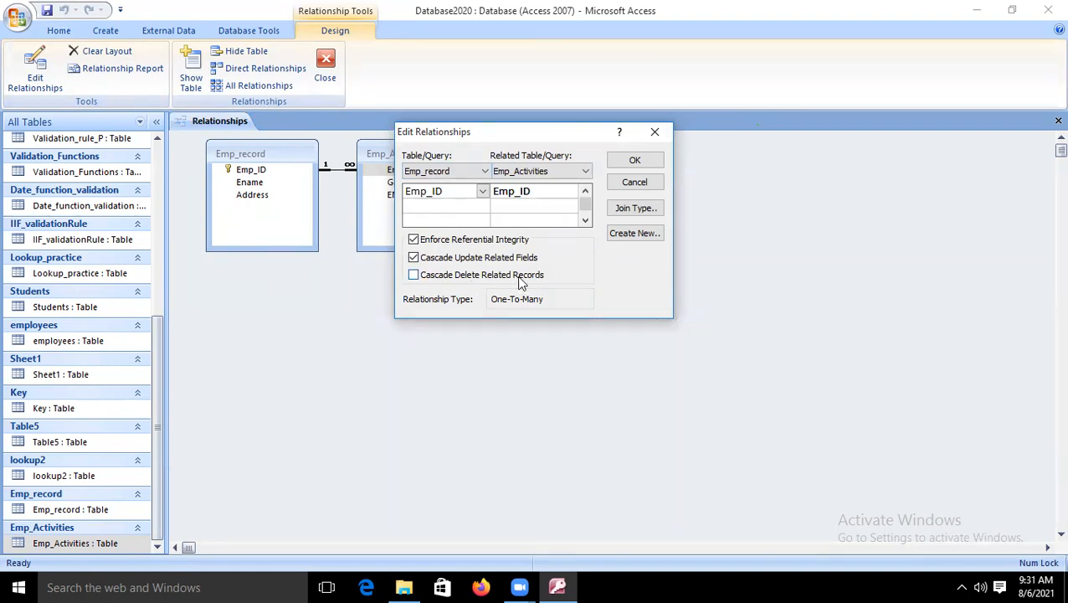
pyautogui.click(414, 275)
pyautogui.click(646, 162)
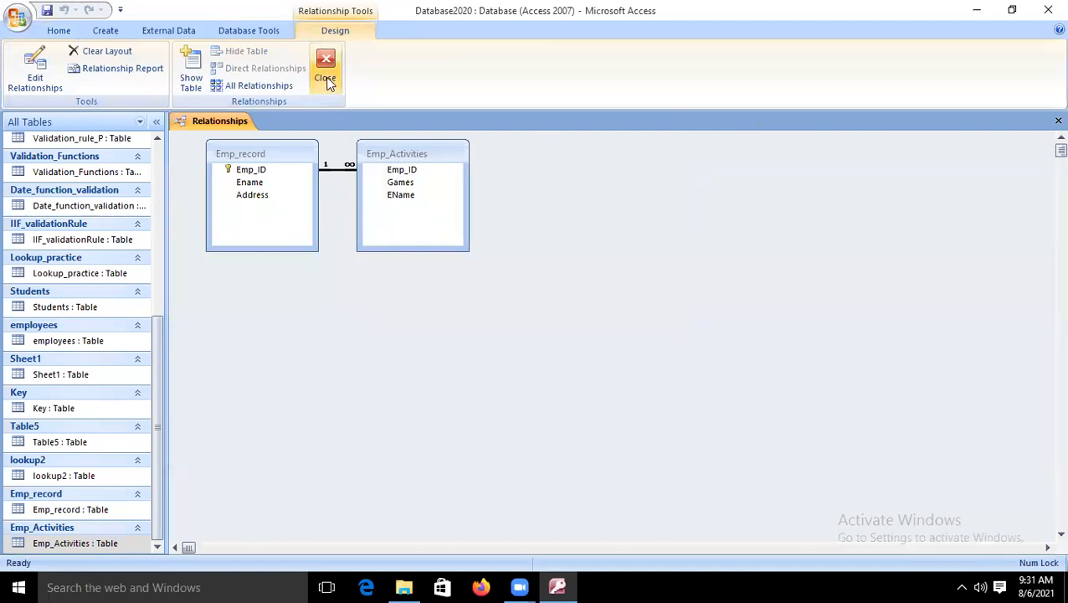
# - Recheck the integrity and cascade options of the Emp_record and Emp_Activities relationship, and close the relationships layout
pyautogui.click(35, 87)
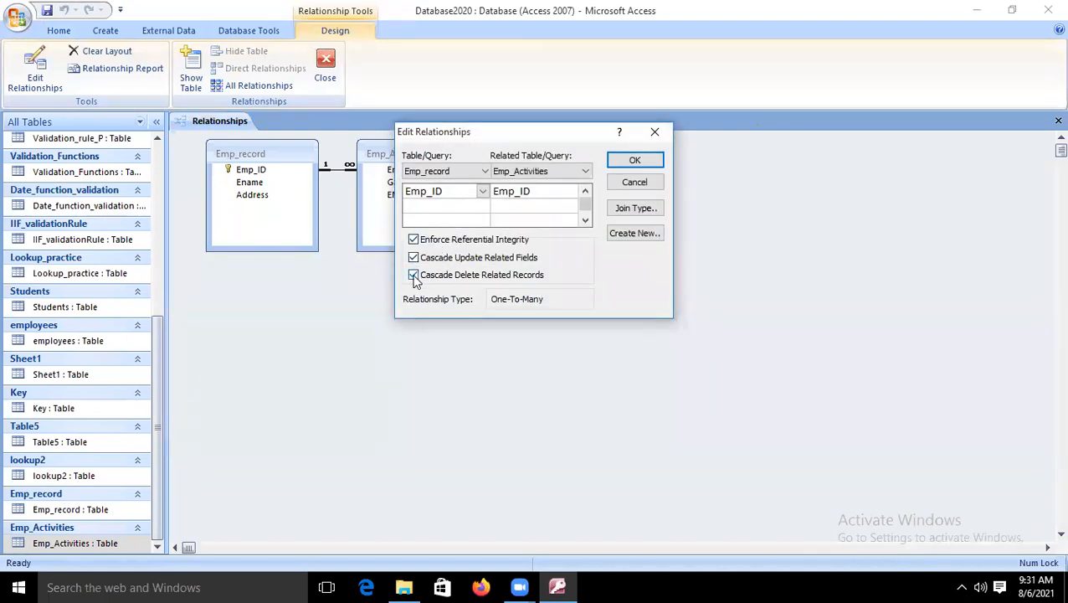
pyautogui.click(632, 161)
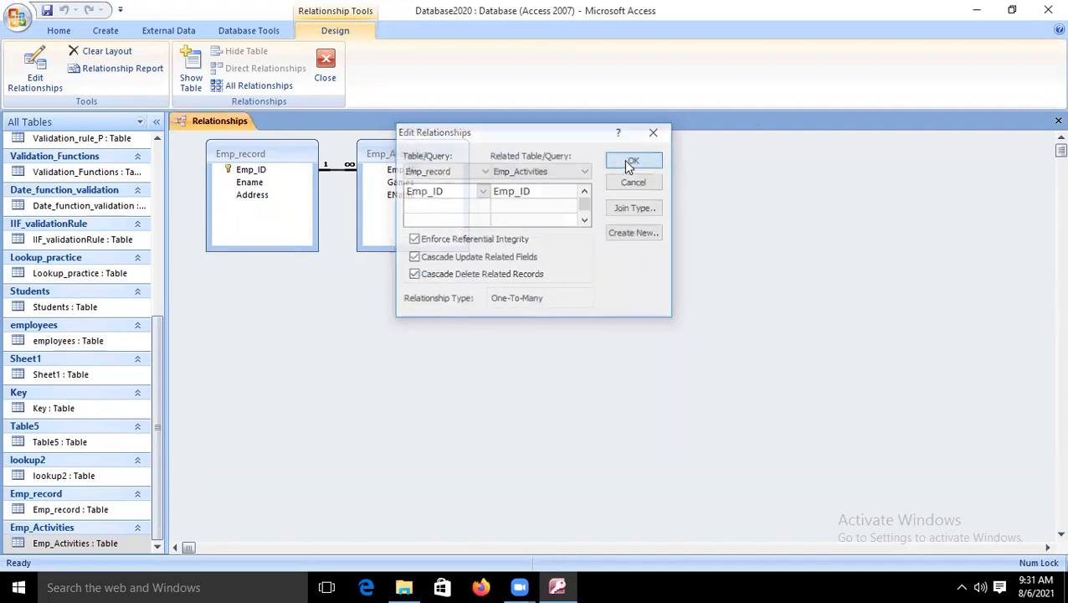
pyautogui.rightClick(326, 67)
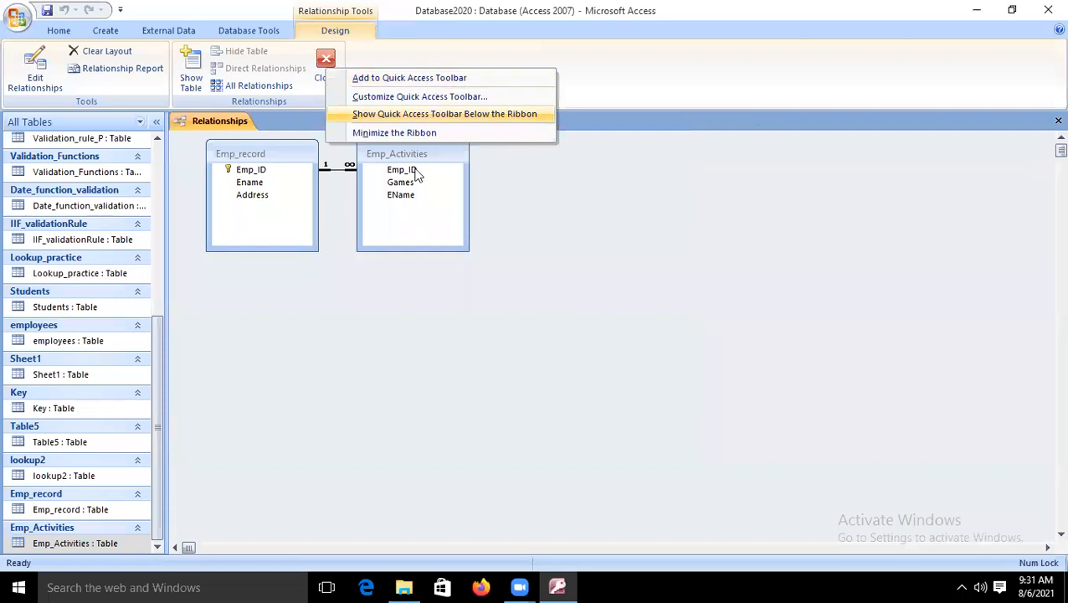
pyautogui.click(386, 114)
pyautogui.click(326, 67)
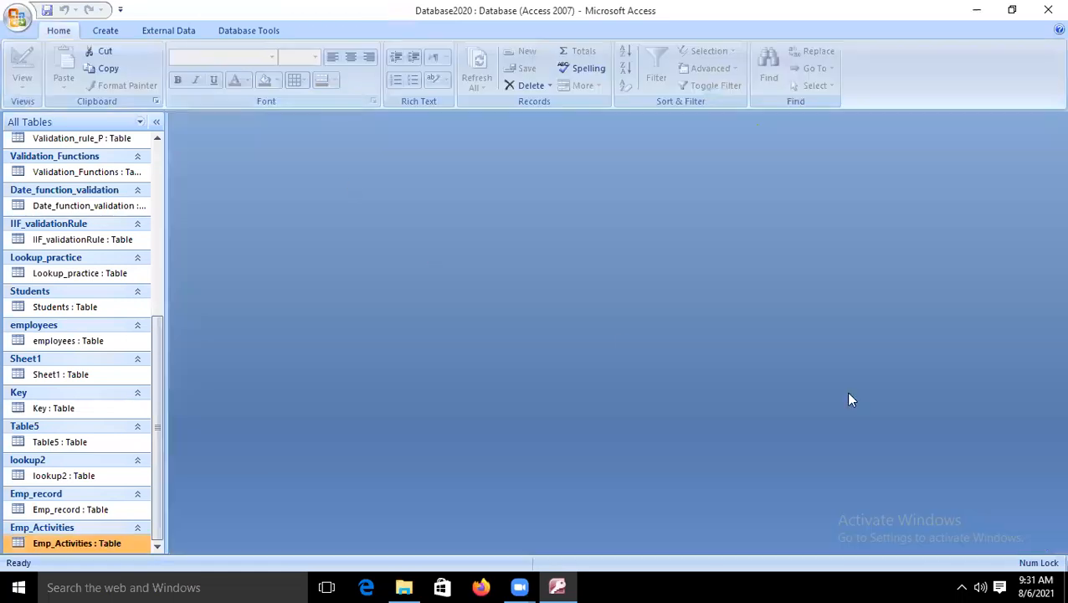
# - Open Emp_record and Emp_Activities and compare their Emp_ID values
pyautogui.doubleClick(90, 509)
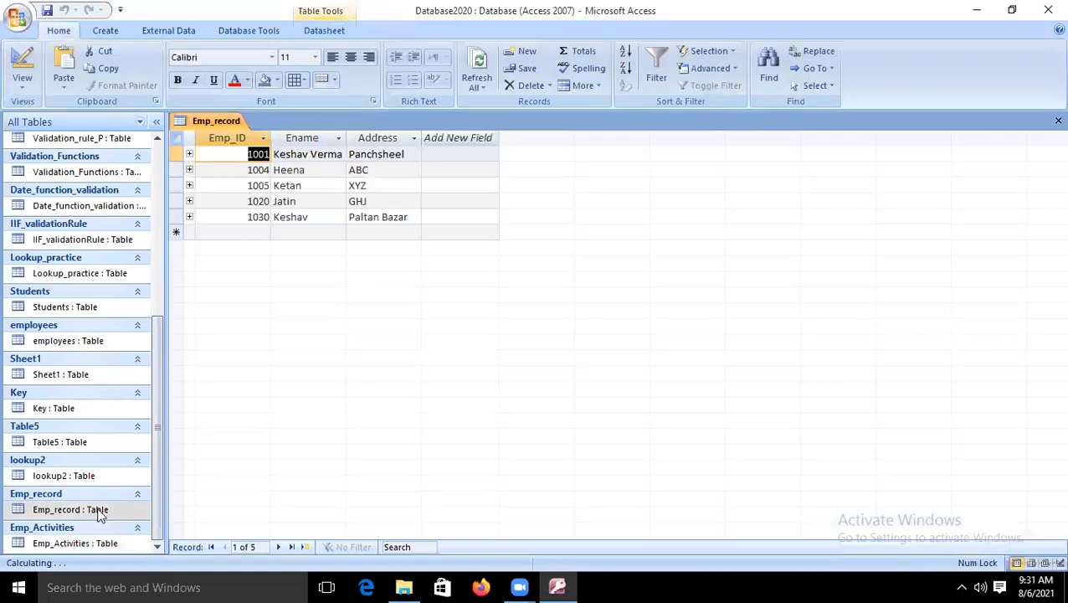
pyautogui.doubleClick(97, 544)
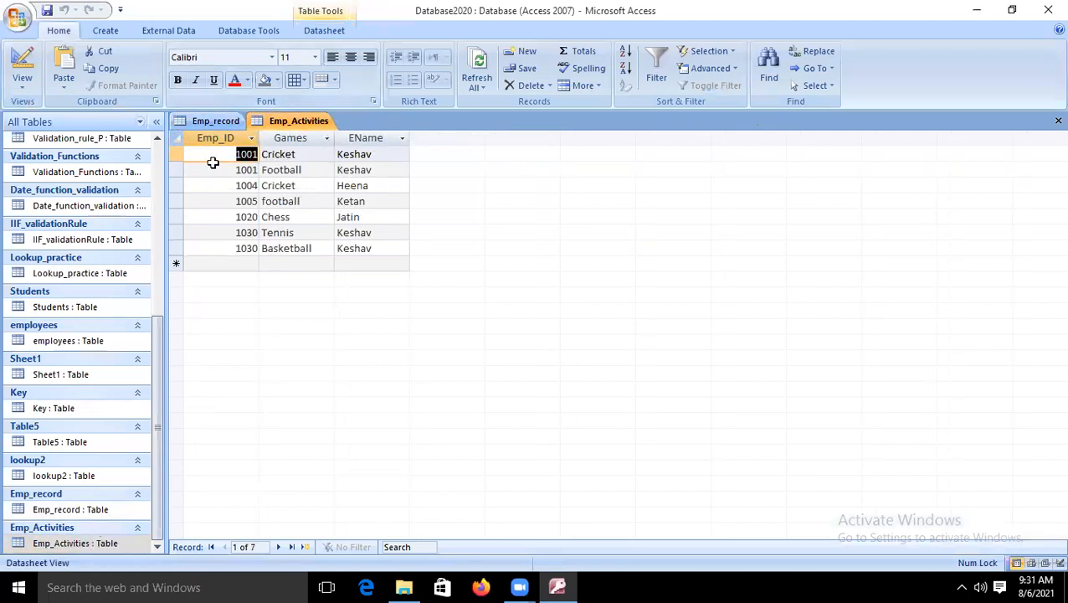
pyautogui.click(234, 201)
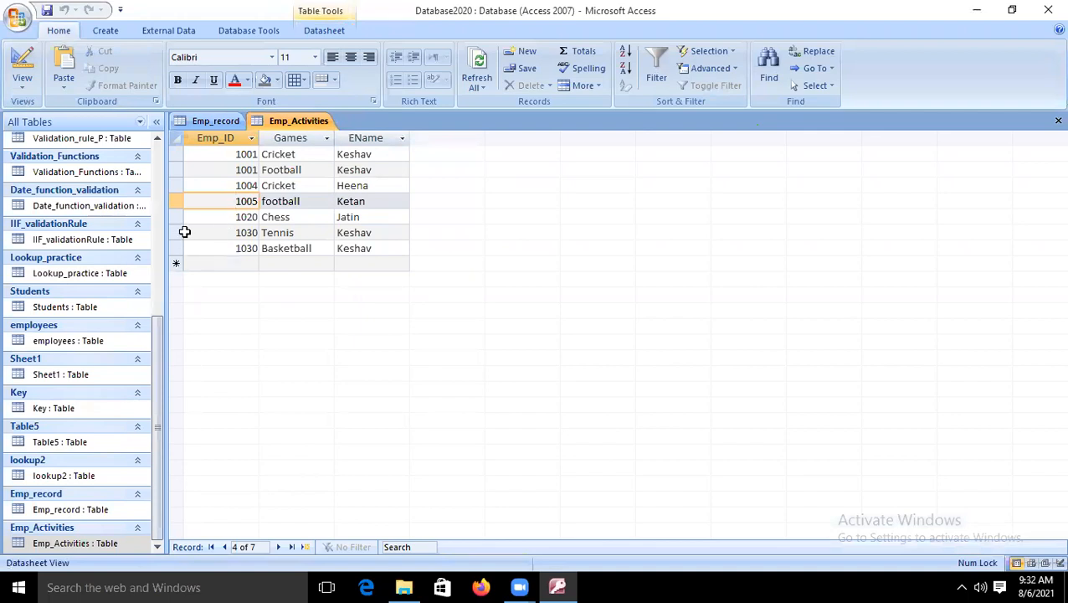
# - Delete the Paltan Bazar record from Emp_record along with its related records, and refresh Emp_Activities
pyautogui.click(214, 121)
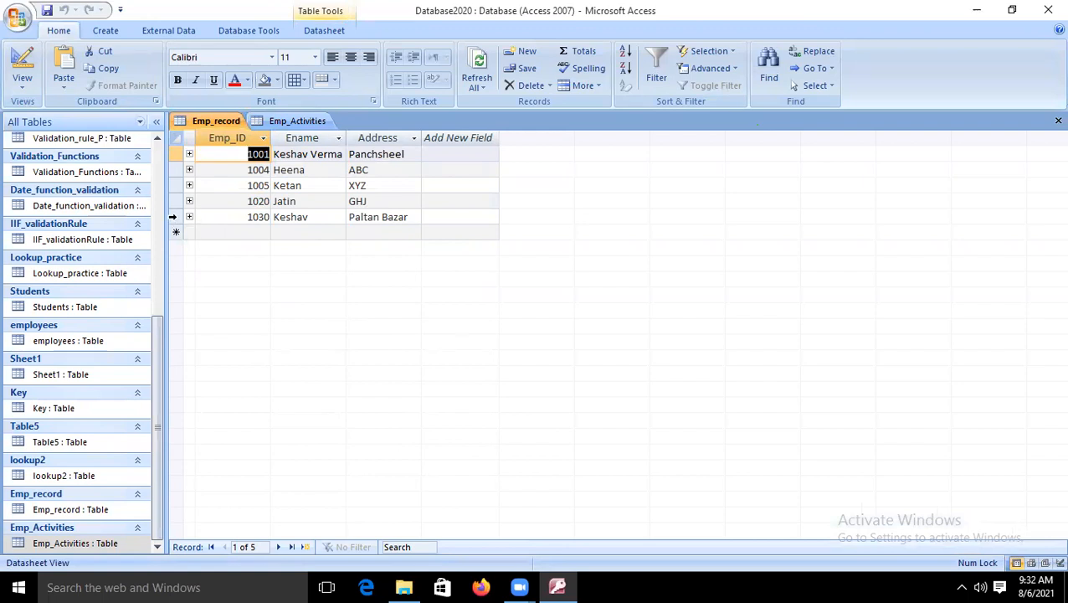
pyautogui.click(173, 217)
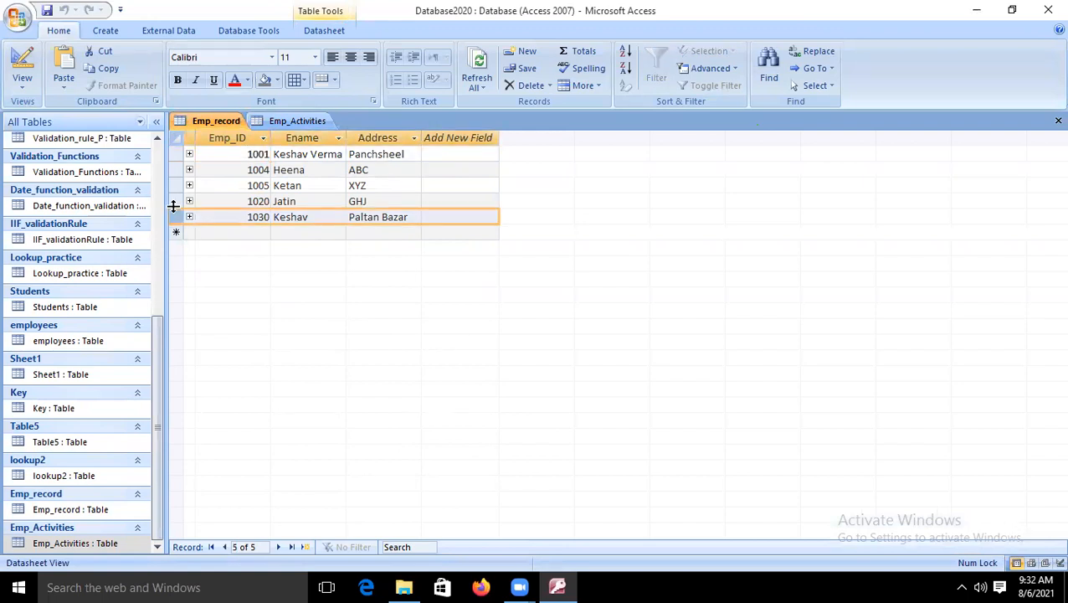
pyautogui.press('Delete')
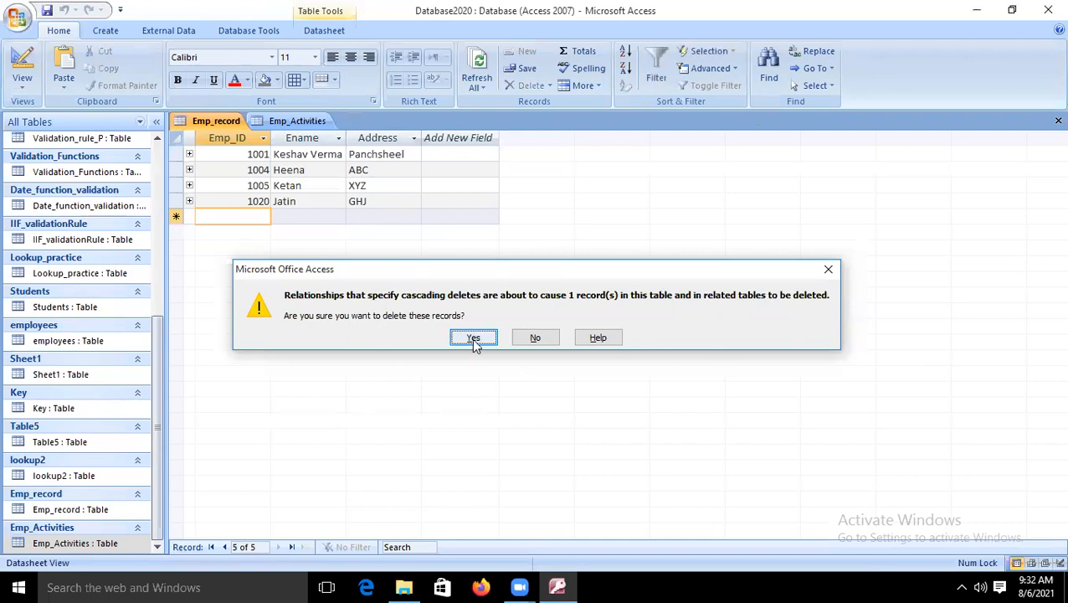
pyautogui.click(474, 338)
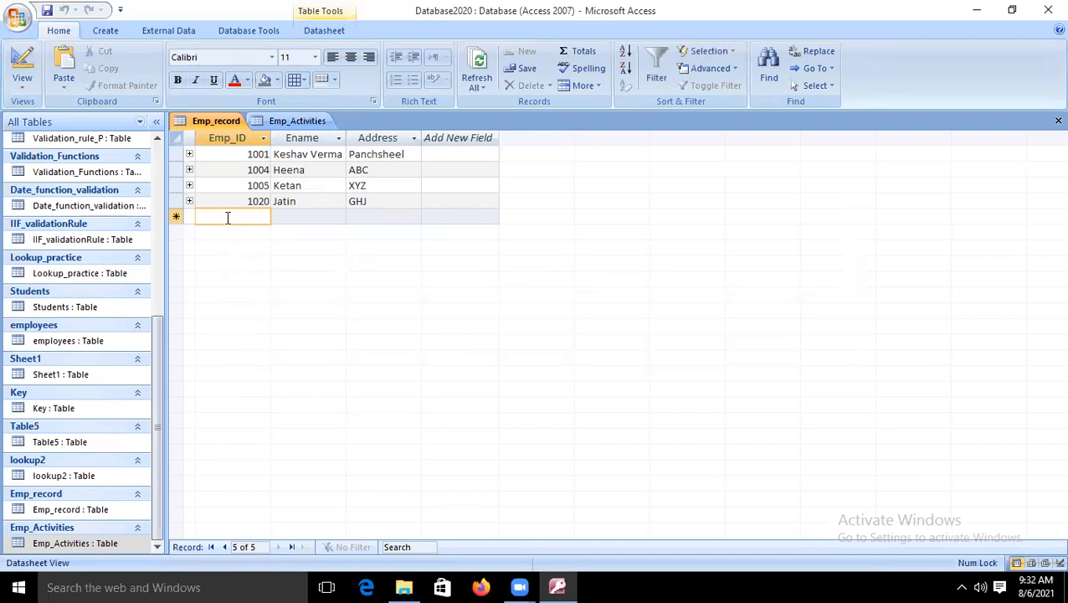
pyautogui.click(273, 123)
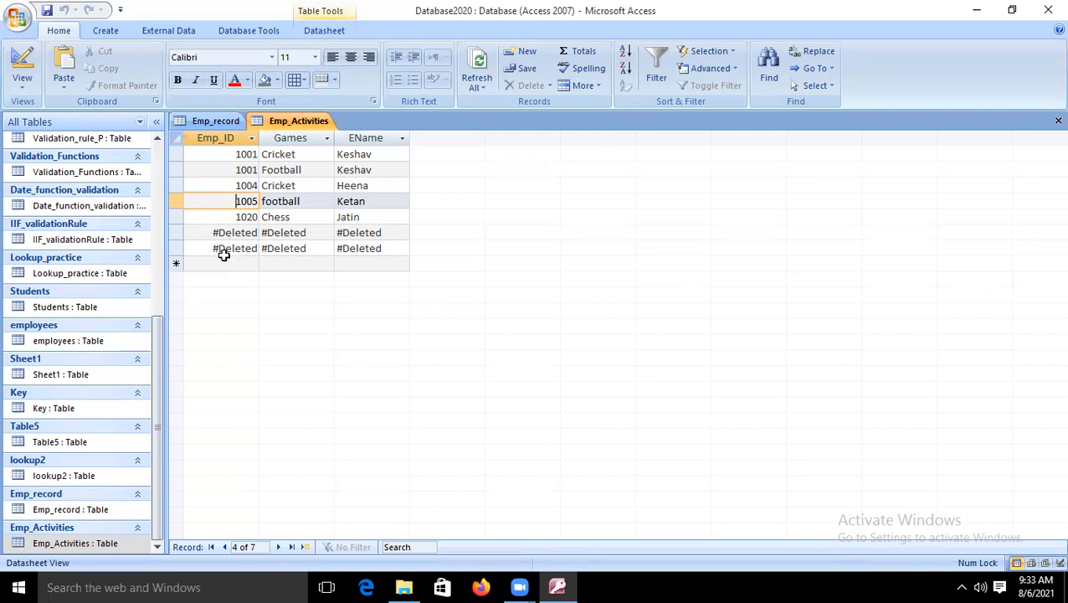
pyautogui.click(480, 83)
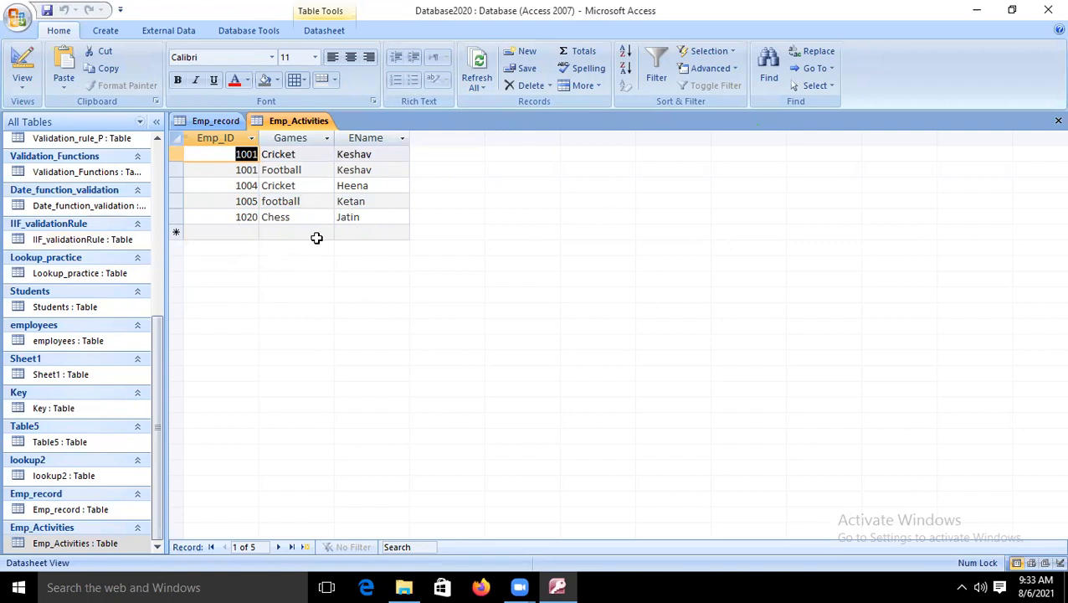
# - Review the one-to-many link between Emp_record and Emp_Activities in the relationships layout and close it
pyautogui.click(332, 51)
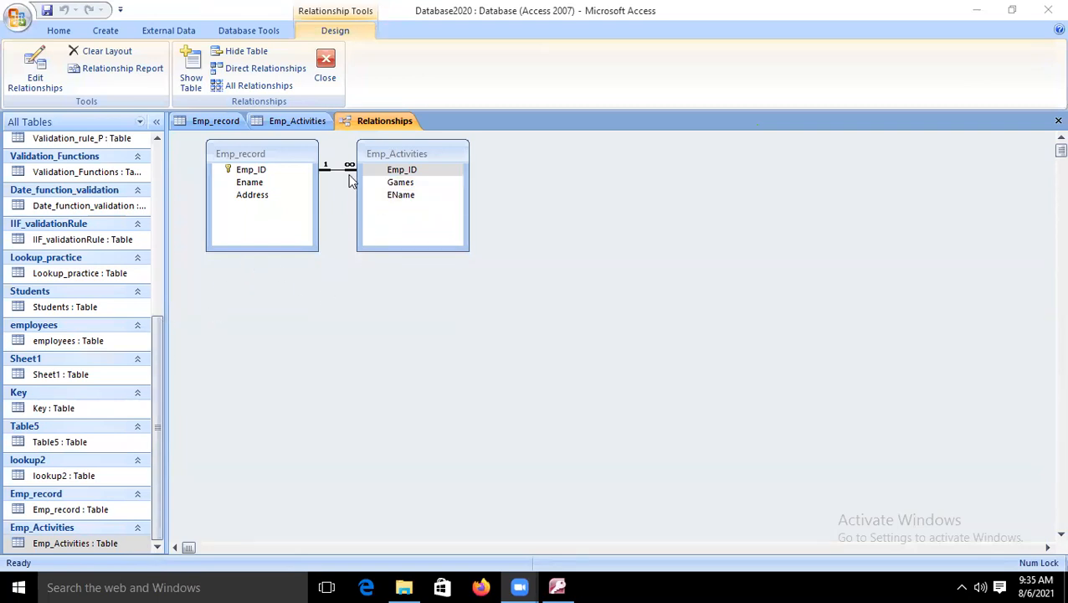
pyautogui.click(374, 182)
pyautogui.click(332, 73)
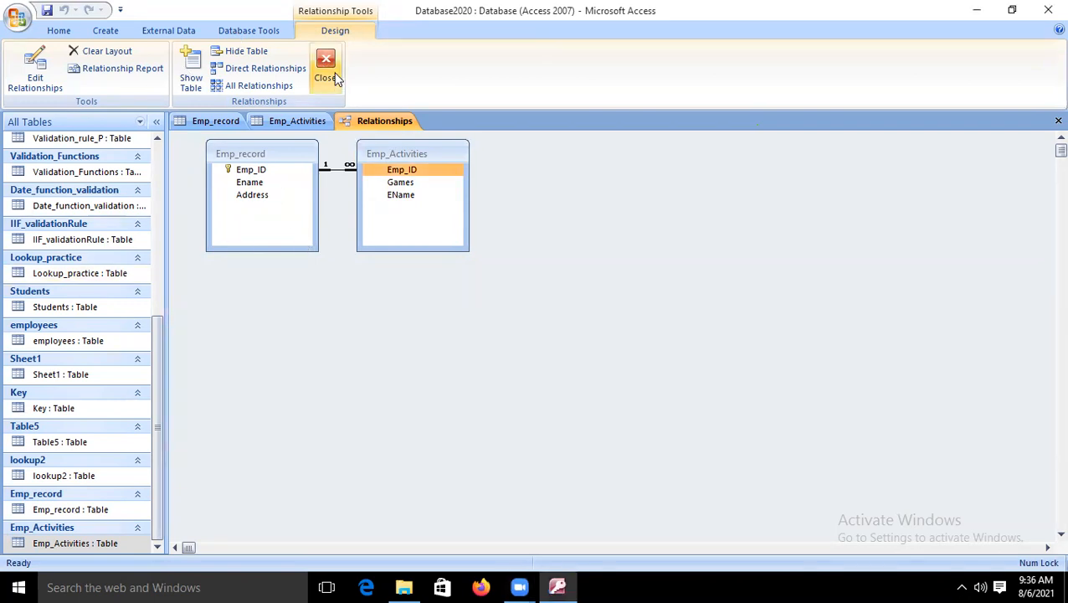
pyautogui.click(328, 71)
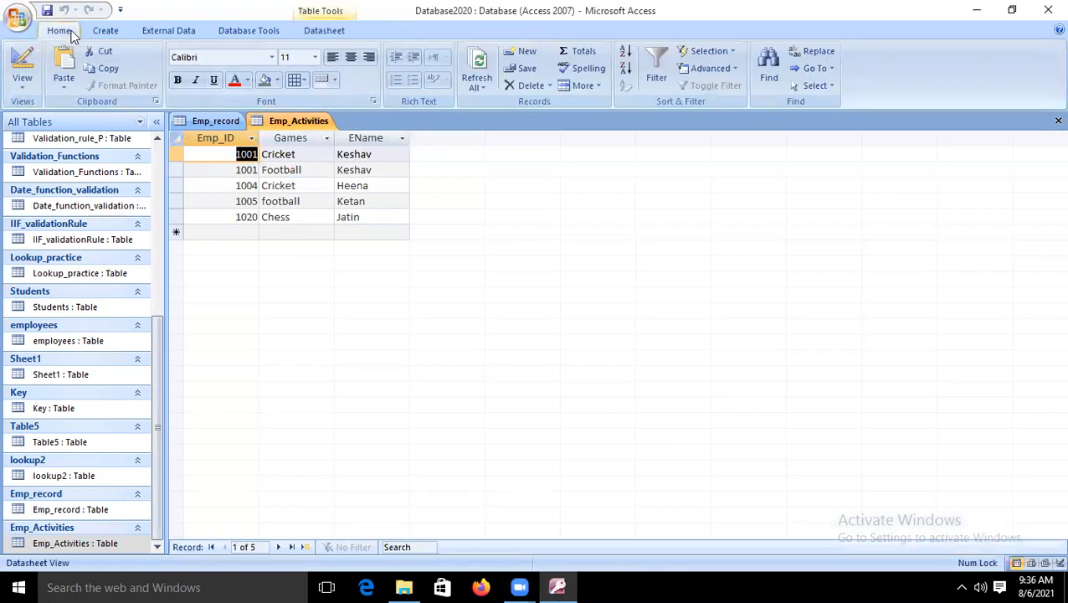
# - Create a new table and save it as Emp_Dep
pyautogui.click(100, 32)
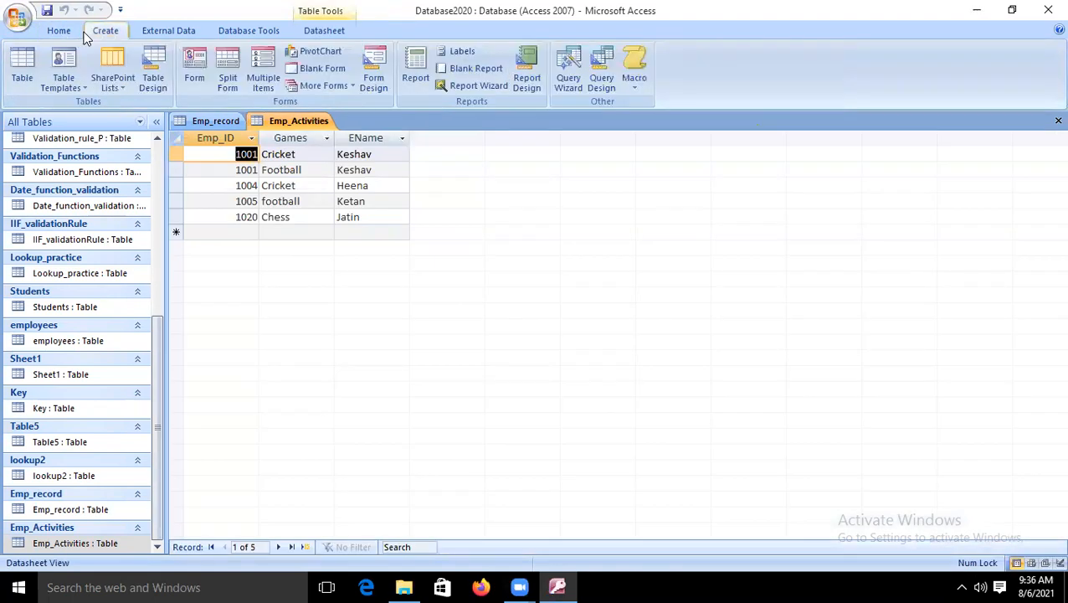
pyautogui.click(16, 73)
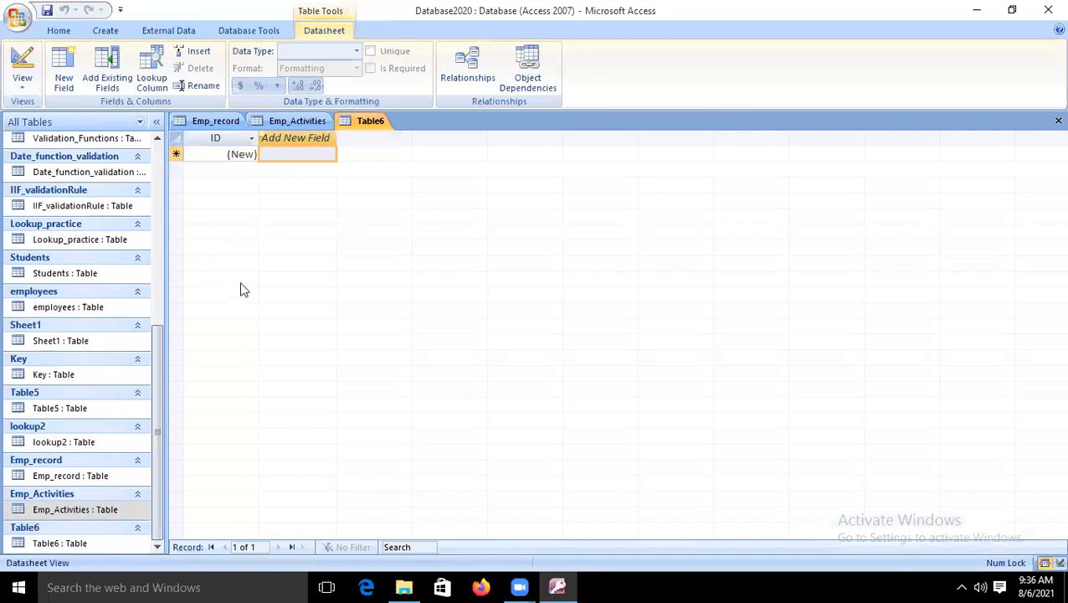
pyautogui.hotkey('ctrl', 's')
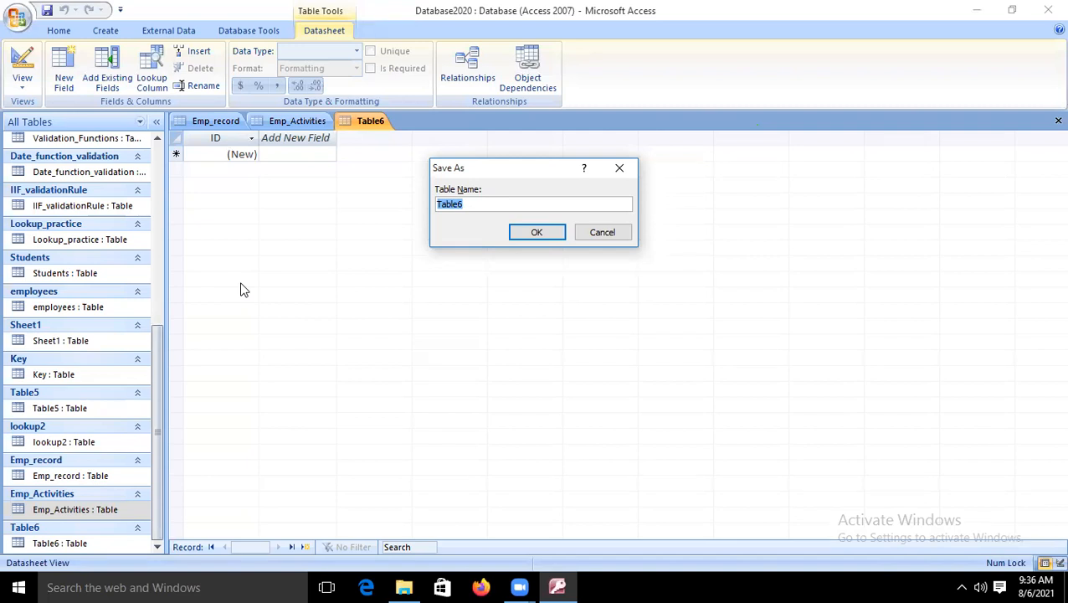
pyautogui.write('Emp_Dep')
pyautogui.press('Return')
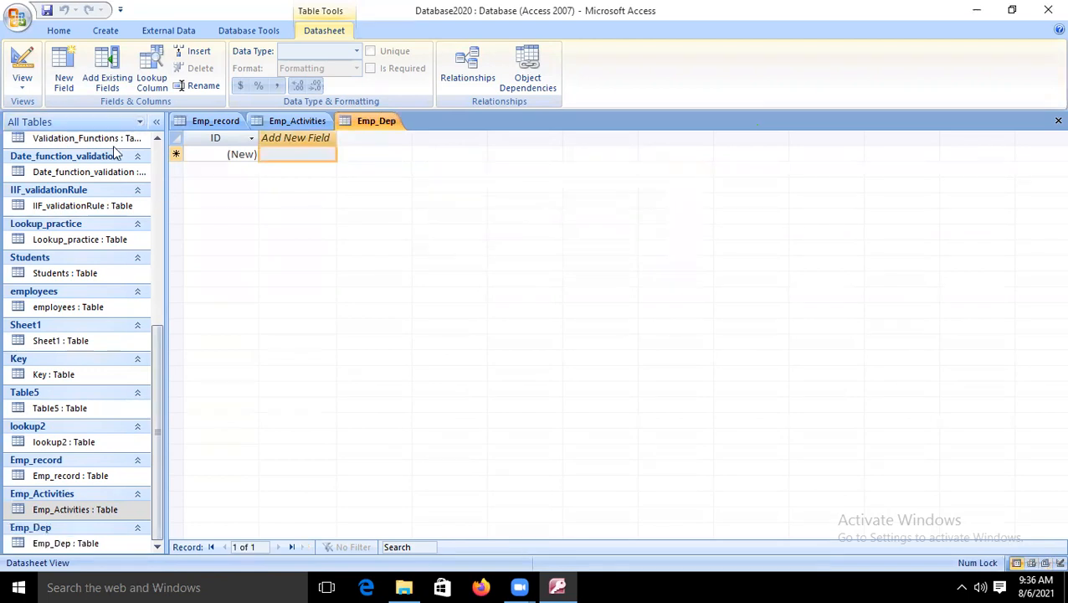
# - Rename the ID field of Emp_Dep to Emp_ID in the table's design
pyautogui.click(22, 60)
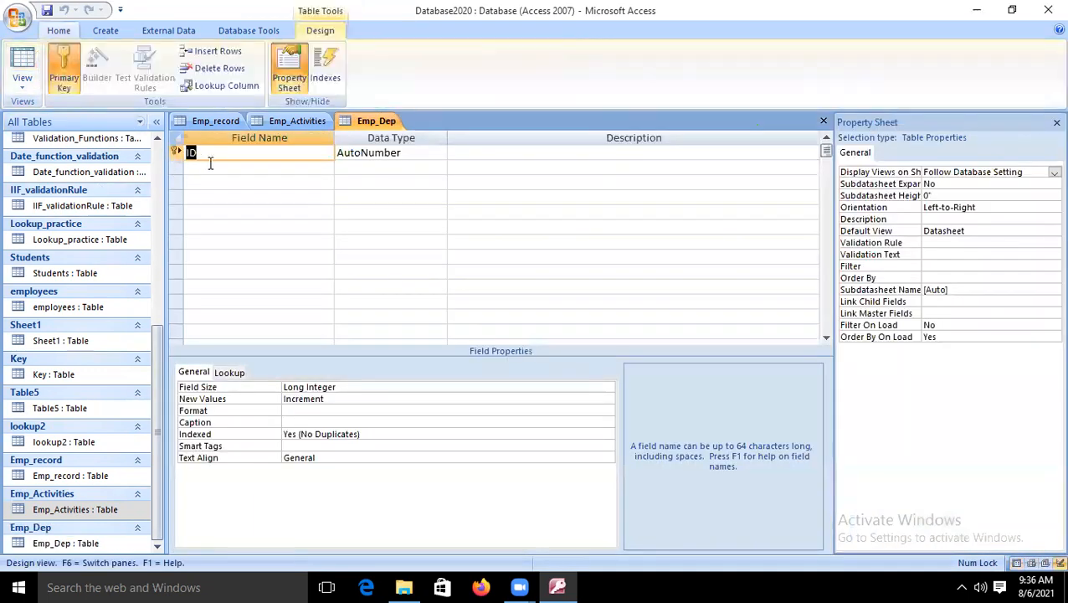
pyautogui.click(215, 153)
pyautogui.press('BackSpace')
pyautogui.press('BackSpace')
pyautogui.write('Ep')
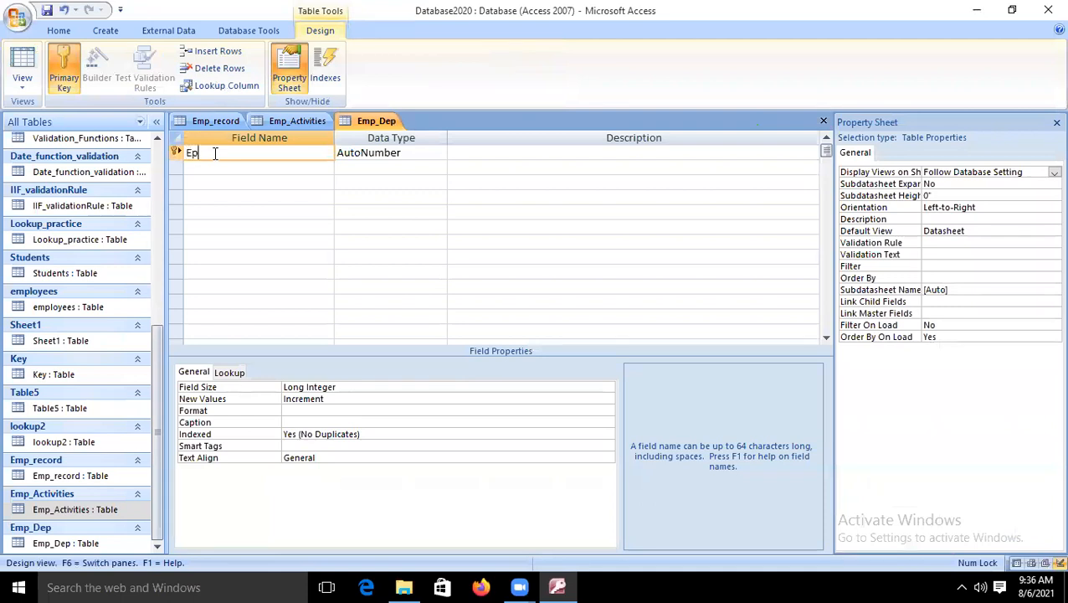
pyautogui.press('BackSpace')
pyautogui.write('mp_ID')
pyautogui.press('Tab')
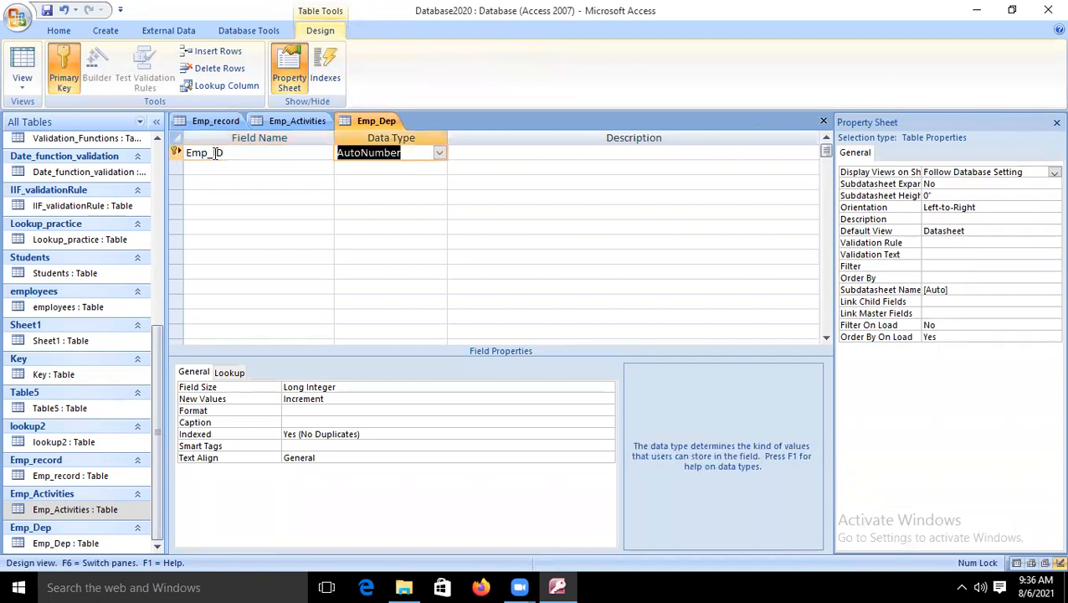
# - Set the Emp_ID field's data type to Number and remove its primary key
pyautogui.click(439, 154)
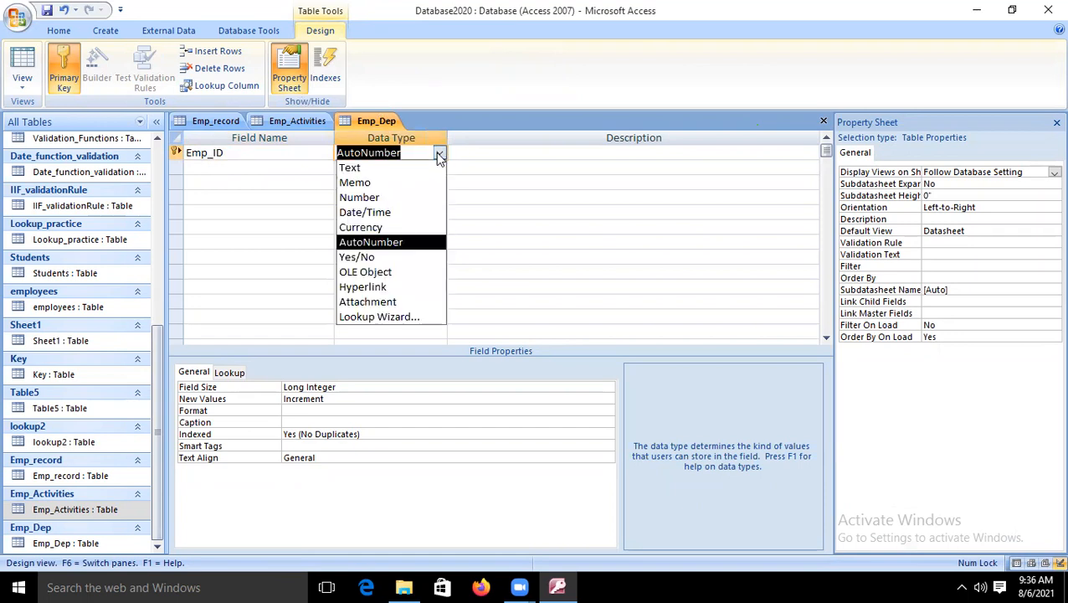
pyautogui.click(393, 197)
pyautogui.click(67, 75)
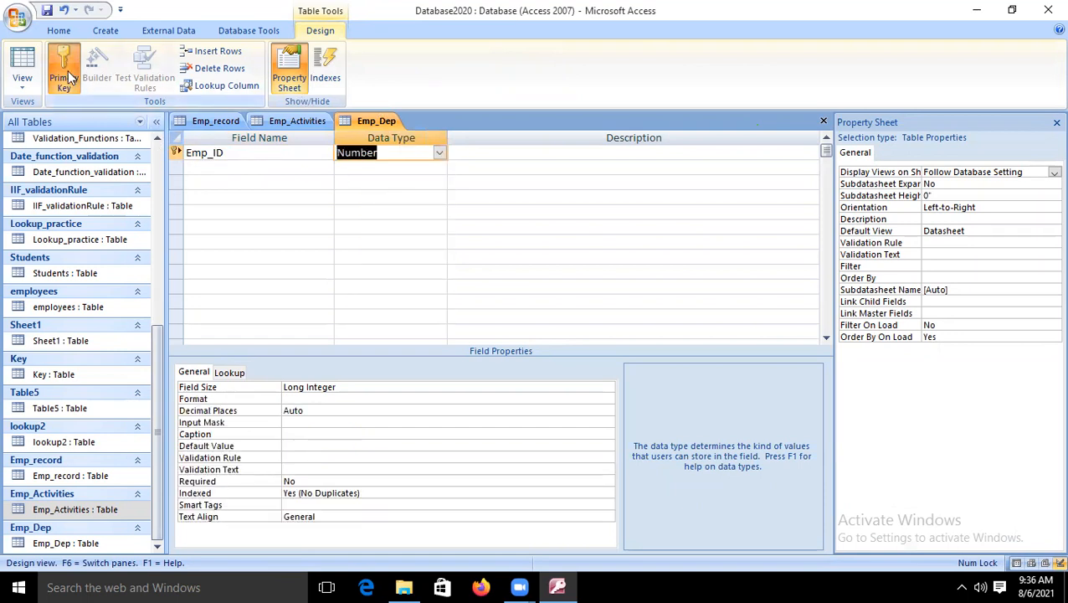
# - Add a Text field named Dep_Name to Emp_Dep and switch the table to its datasheet
pyautogui.click(226, 166)
pyautogui.write('D')
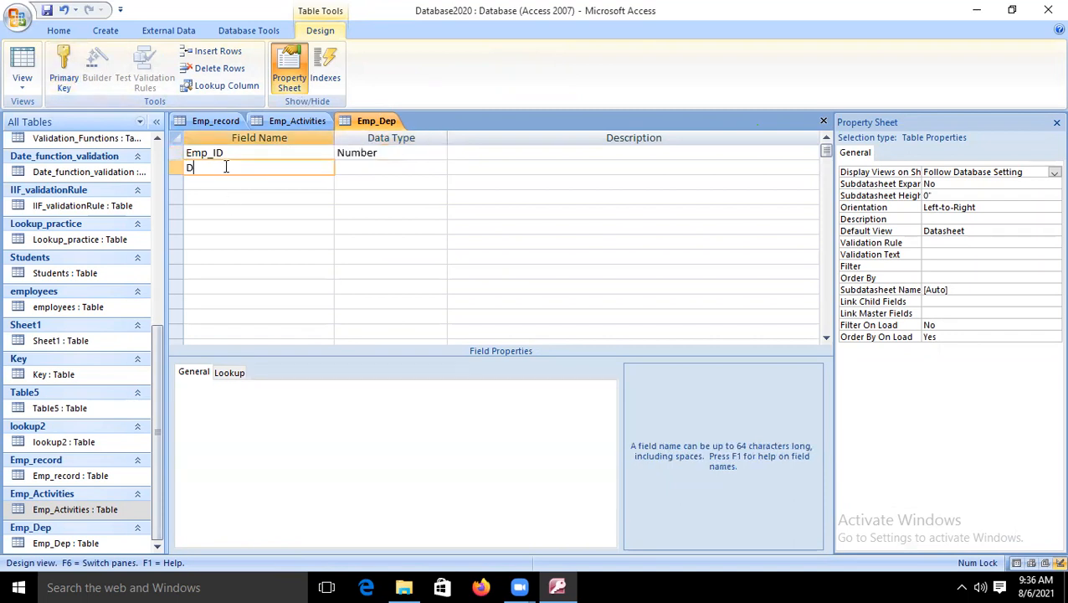
pyautogui.write('ep_Name')
pyautogui.click(381, 168)
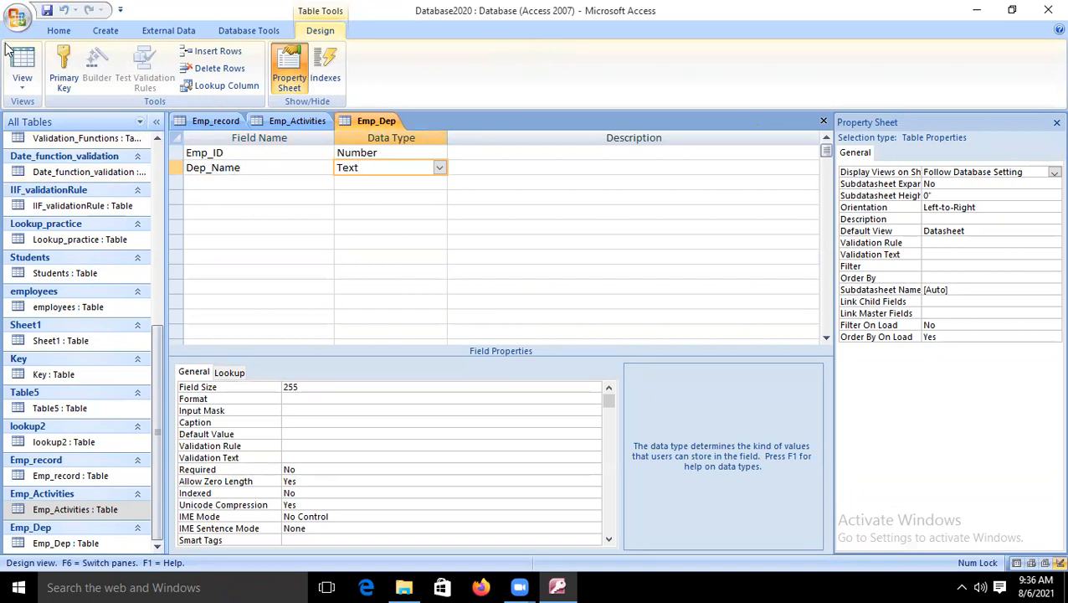
pyautogui.click(21, 63)
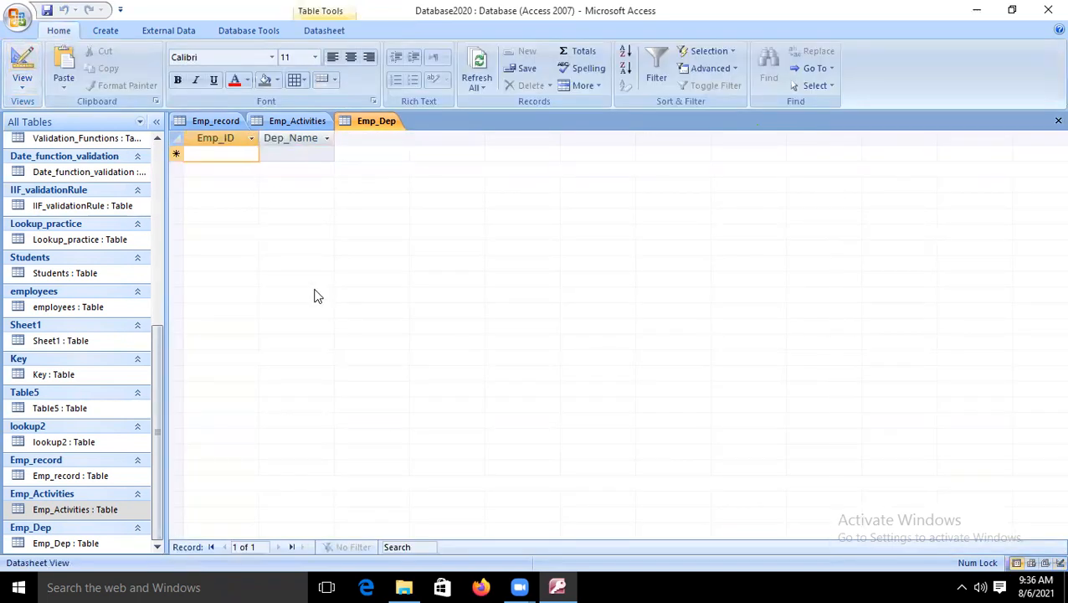
pyautogui.write('100')
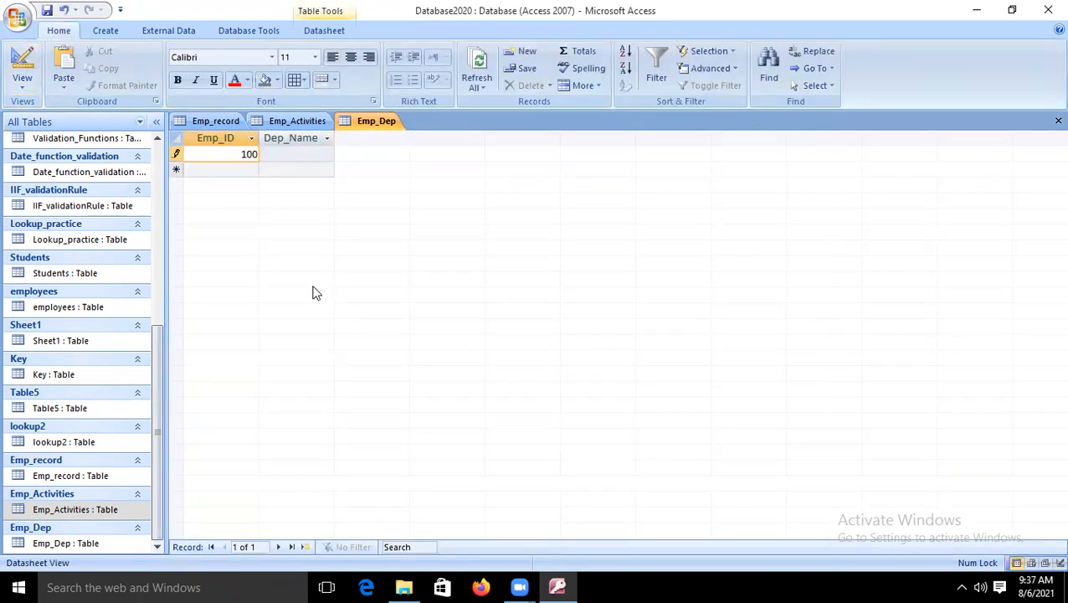
pyautogui.write('1')
pyautogui.press('BackSpace')
pyautogui.press('BackSpace')
pyautogui.press('BackSpace')
pyautogui.click(22, 63)
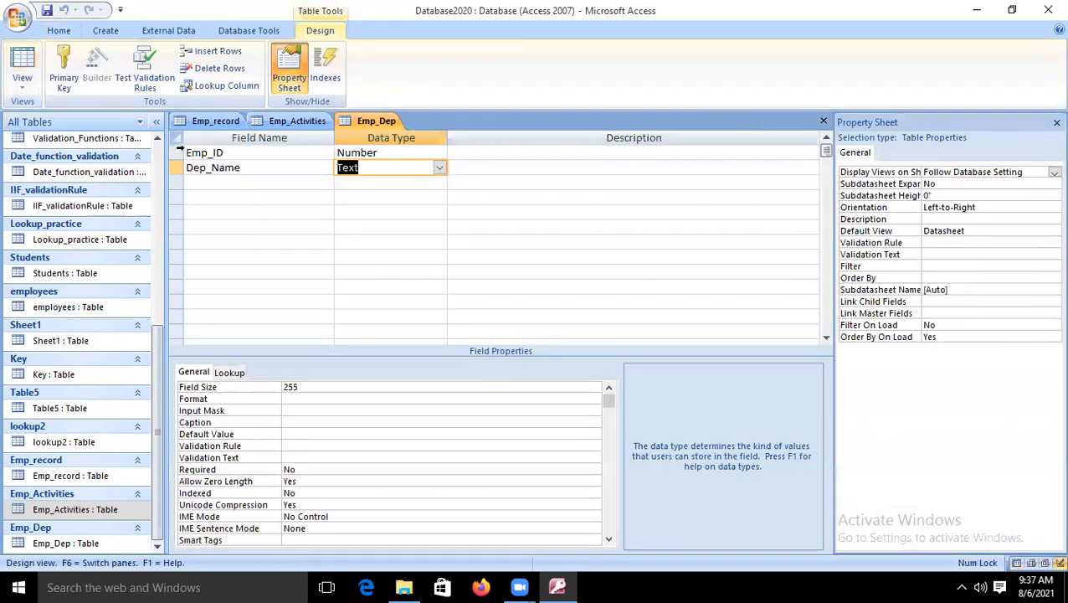
# - Try to make Emp_ID the primary key of the Emp_Dep table and save the design
pyautogui.click(176, 153)
pyautogui.click(72, 77)
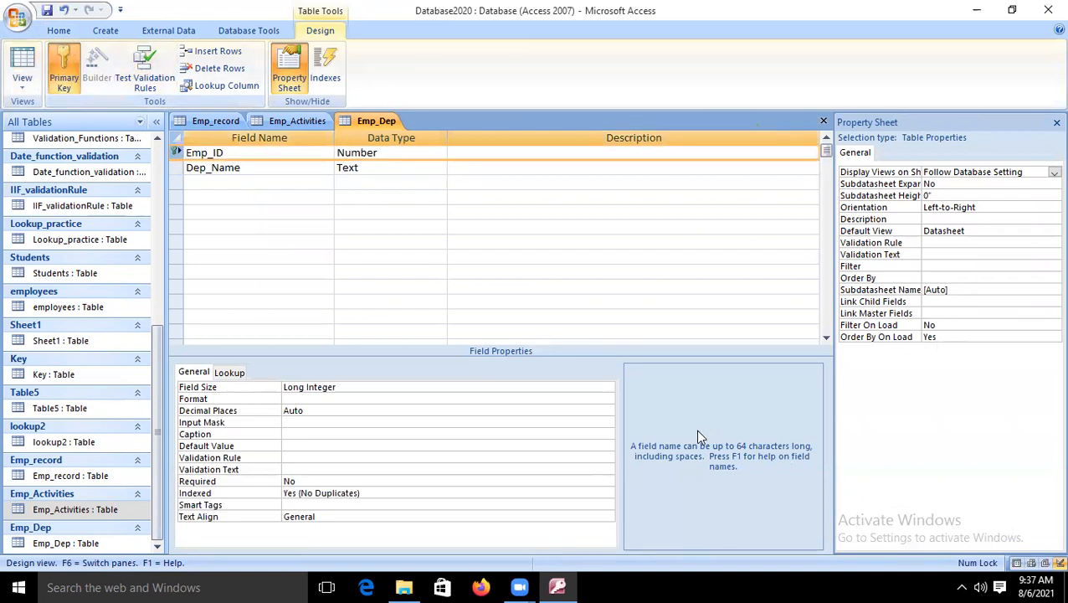
pyautogui.hotkey('ctrl', 's')
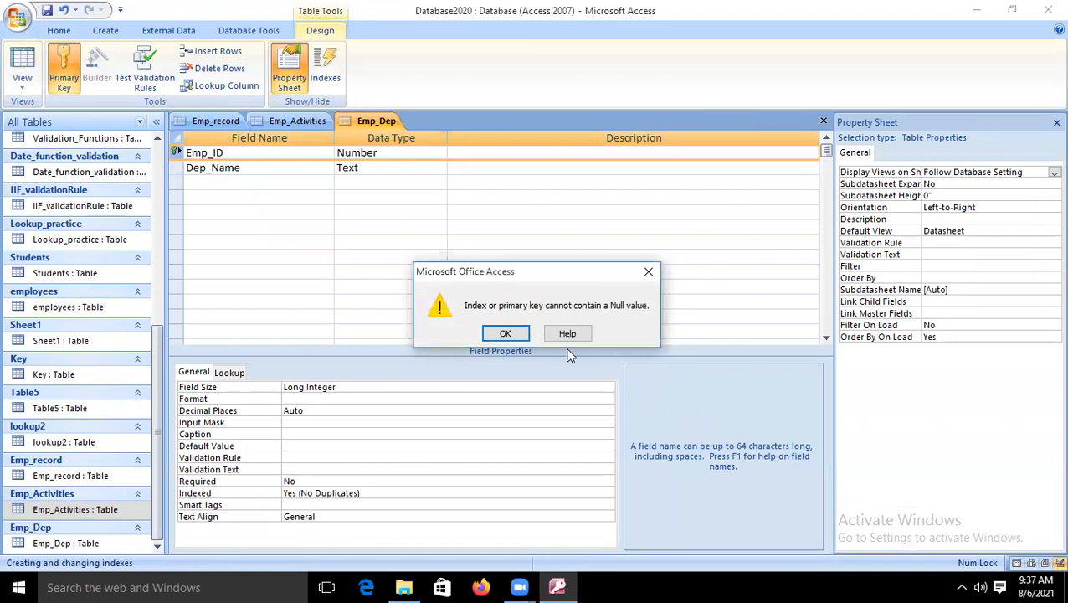
pyautogui.click(511, 333)
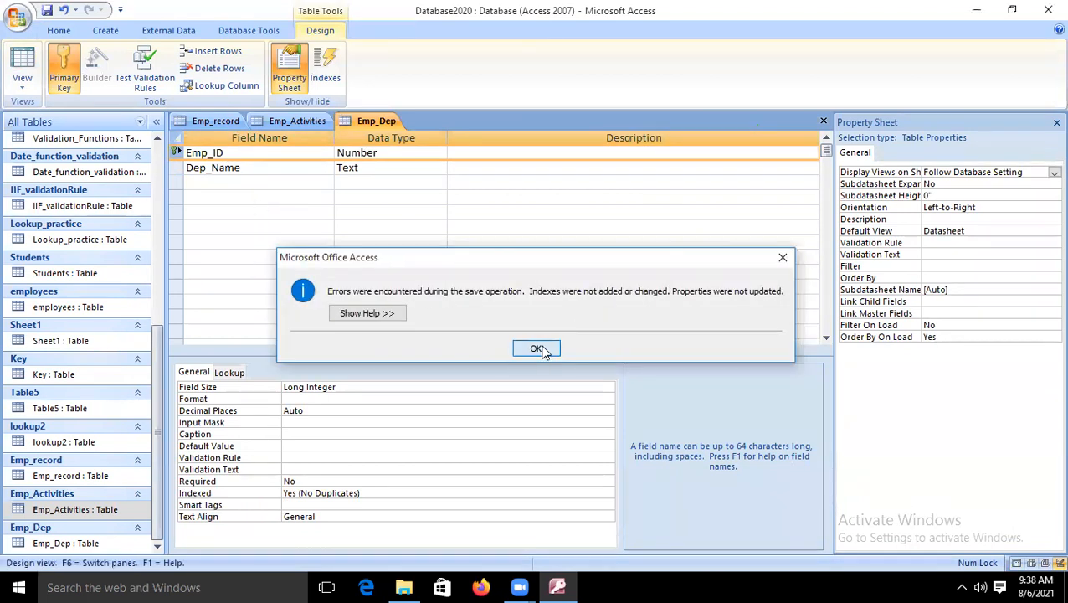
pyautogui.click(539, 349)
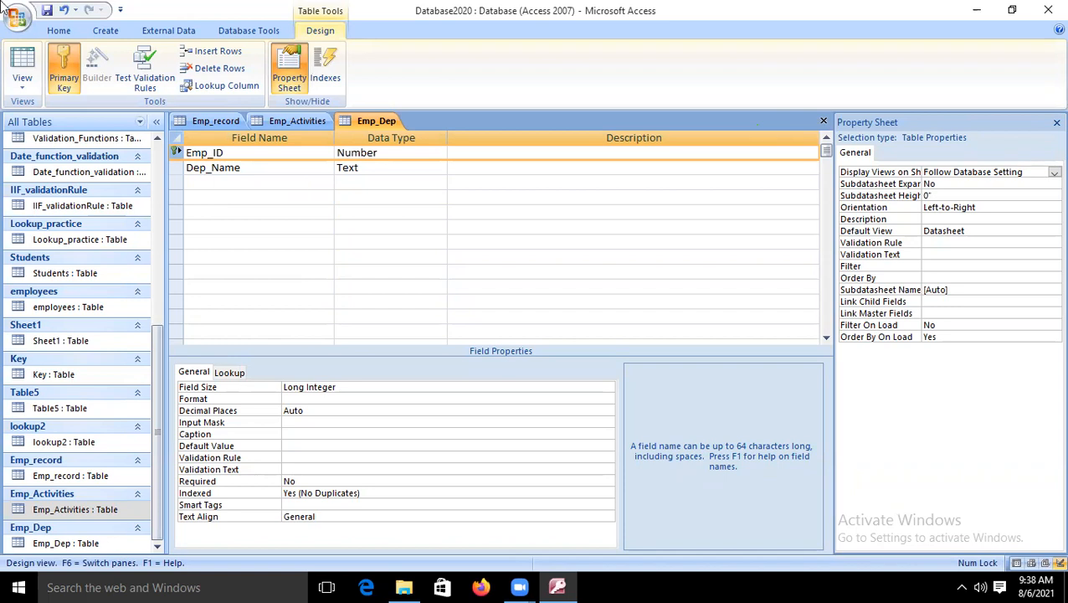
# - Try to save Emp_Dep with the Emp_ID primary key by switching the table to its datasheet
pyautogui.click(26, 60)
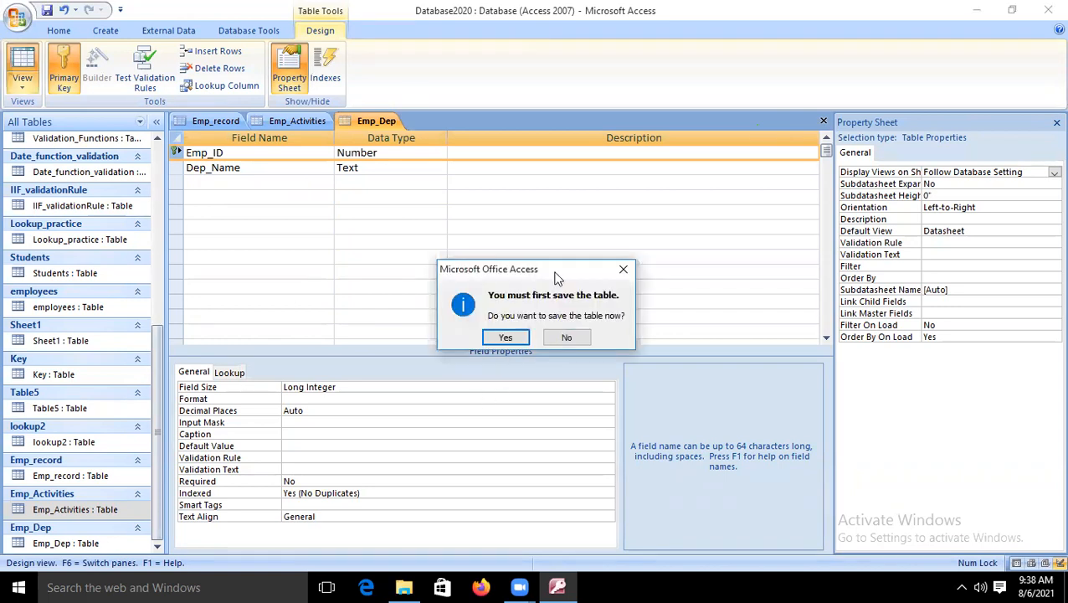
pyautogui.click(506, 336)
pyautogui.click(510, 335)
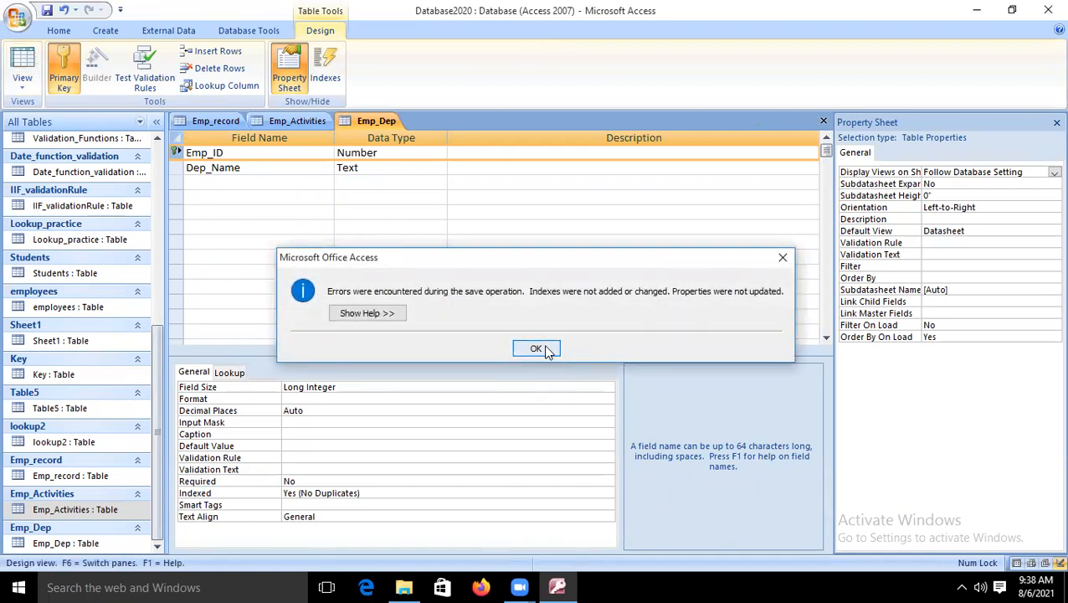
pyautogui.click(538, 349)
pyautogui.click(24, 67)
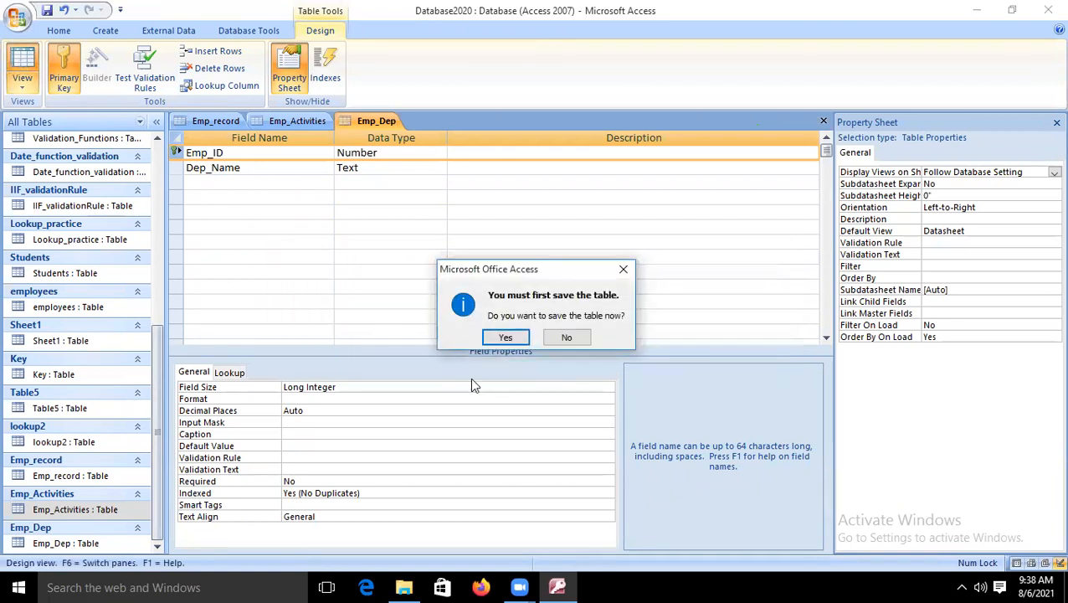
pyautogui.click(69, 64)
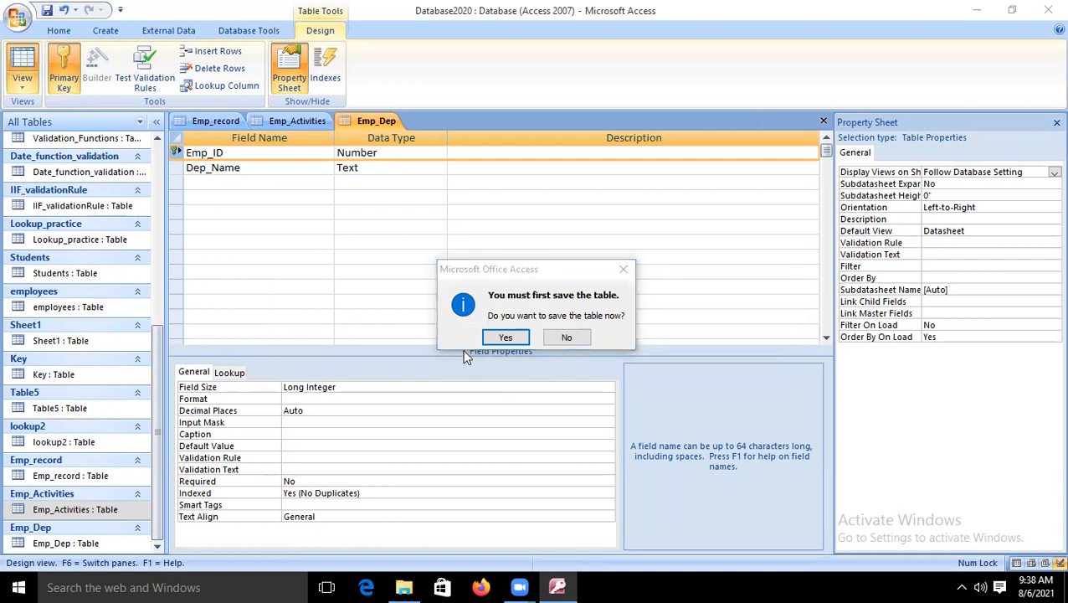
pyautogui.click(506, 337)
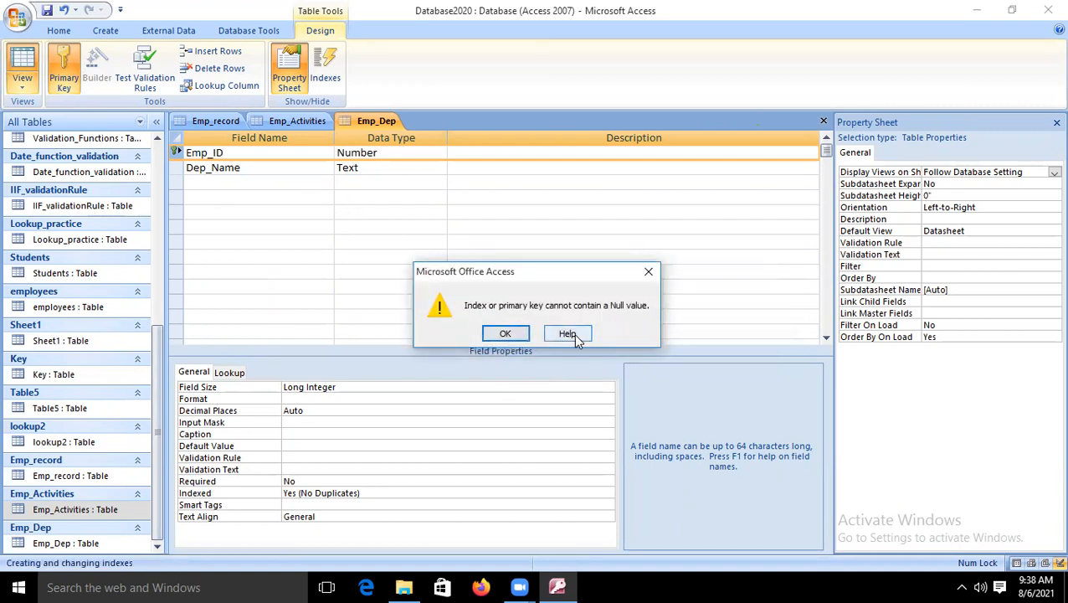
pyautogui.click(648, 271)
pyautogui.press('Return')
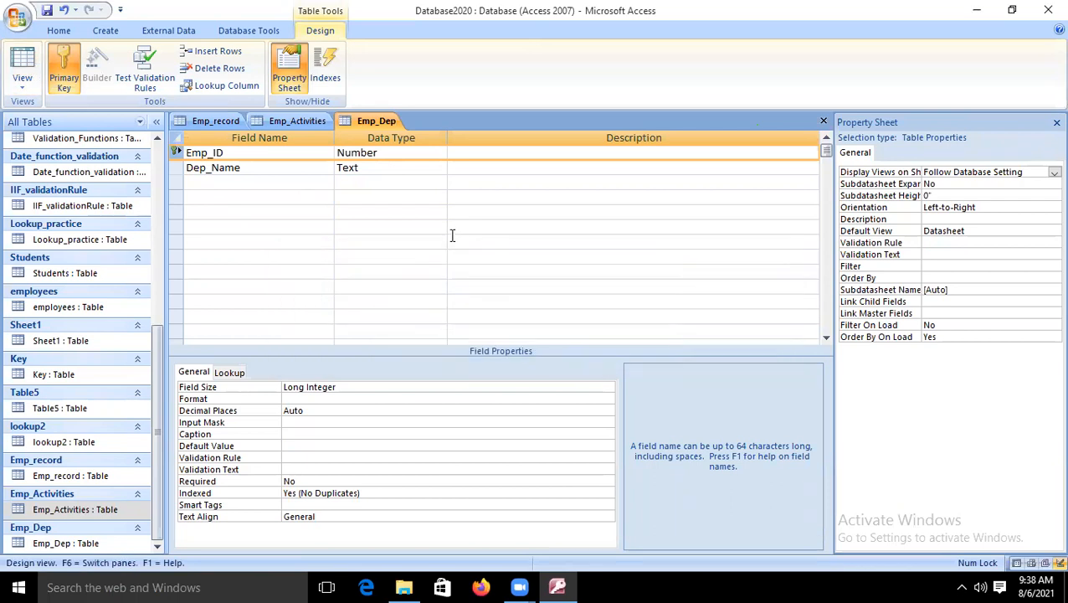
# - Remove the primary key from Emp_ID, then save Emp_Dep and switch it to its datasheet
pyautogui.click(54, 78)
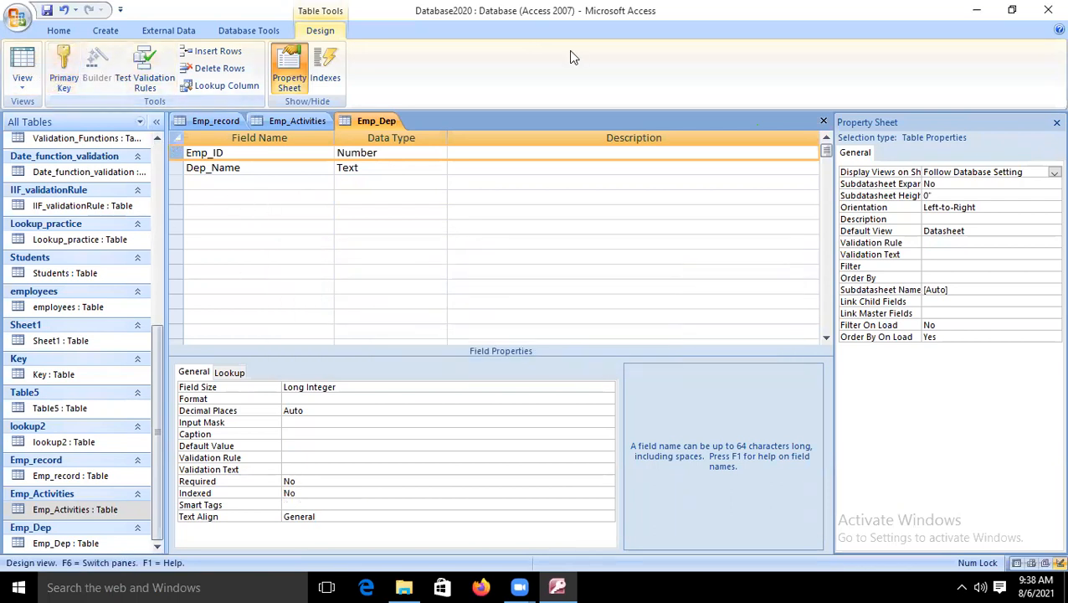
pyautogui.click(29, 63)
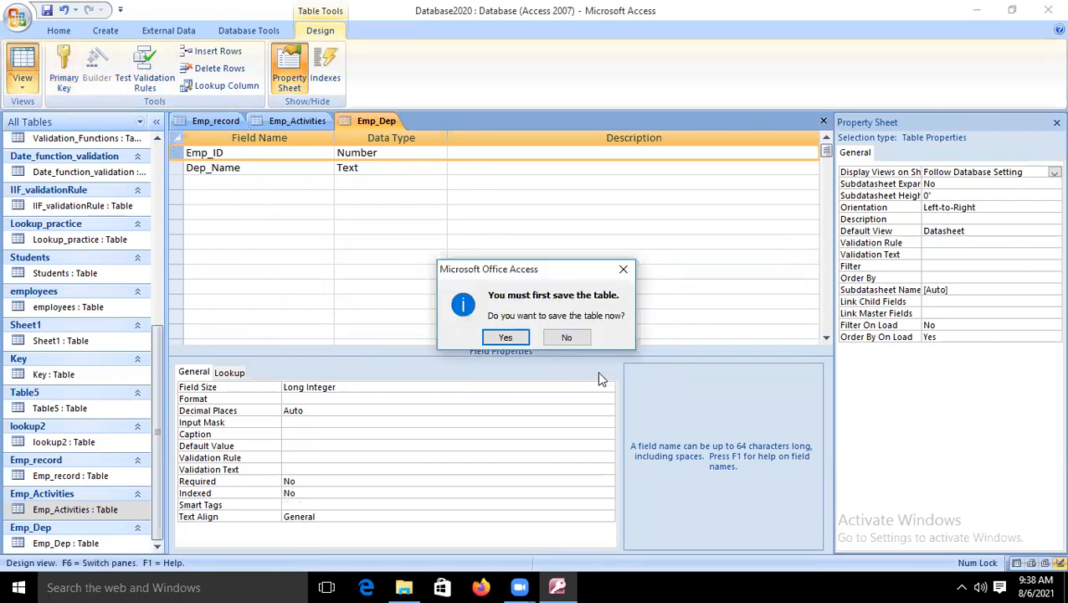
pyautogui.click(513, 336)
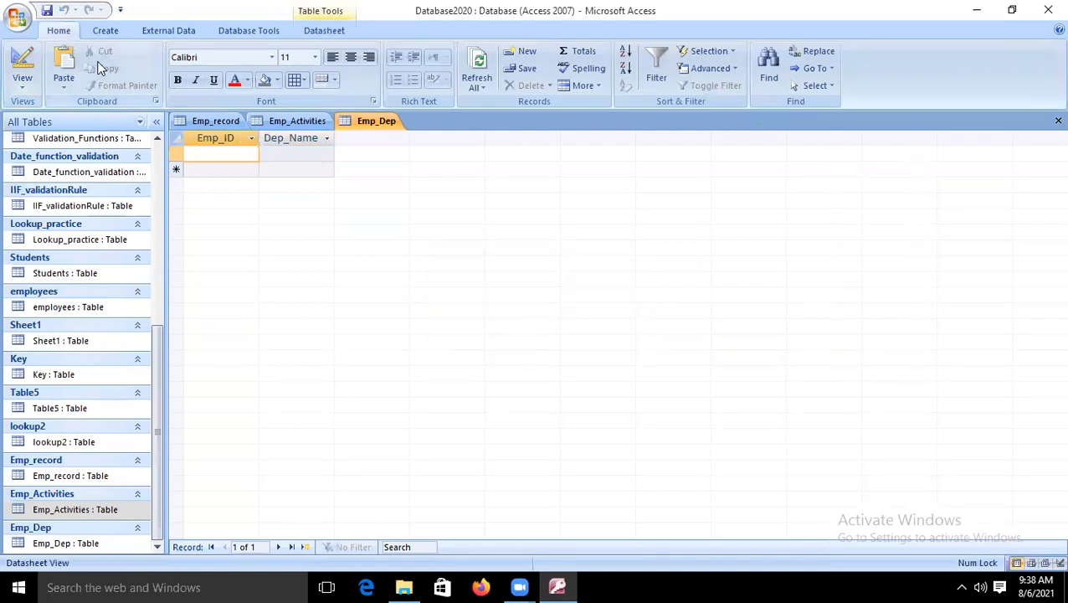
# - Fill in the first Emp_Dep record with Emp_ID 1001 and Dep_Name Sales
pyautogui.click(252, 155)
pyautogui.write('1001')
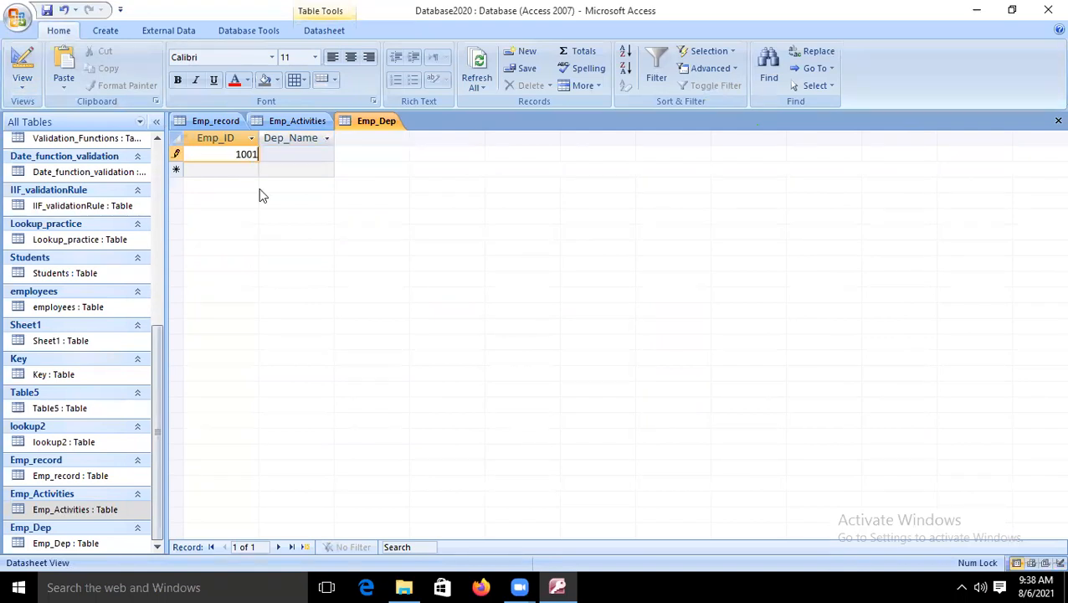
pyautogui.click(285, 154)
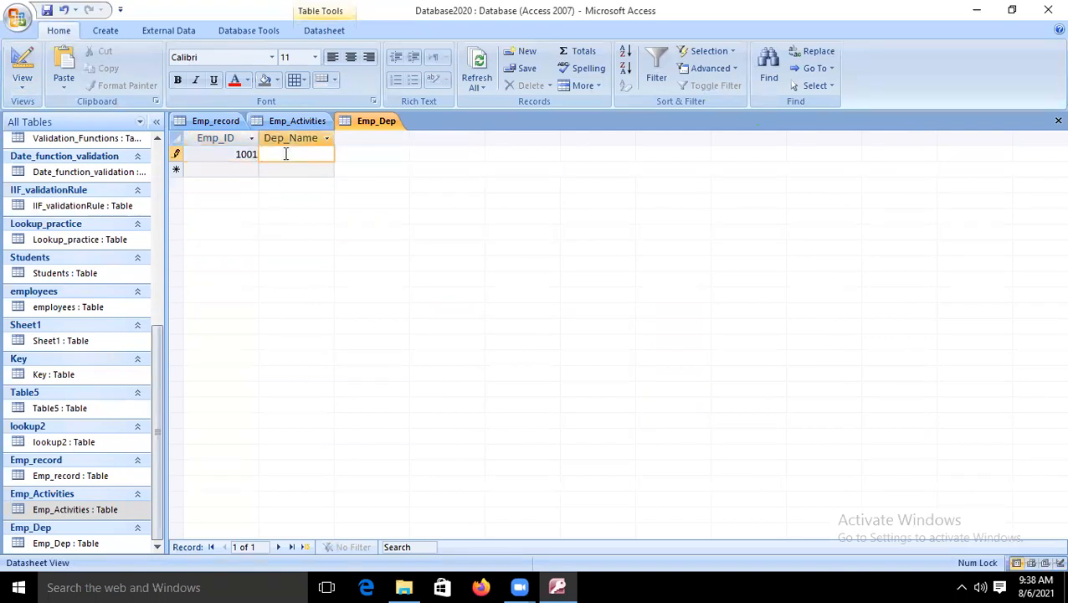
pyautogui.write('Sales')
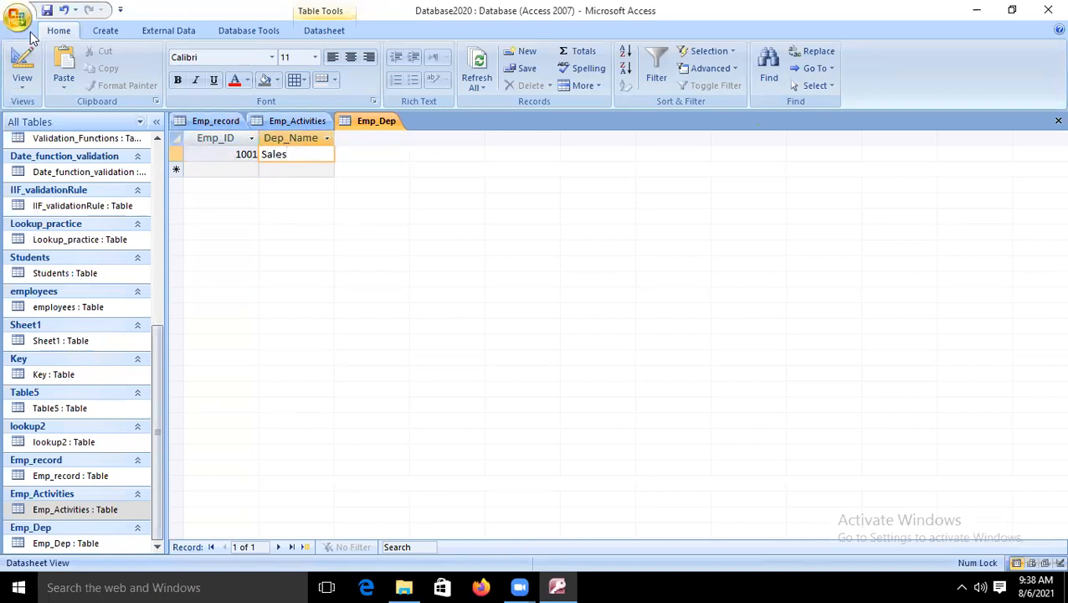
# - Set Emp_ID as the primary key in the design of Emp_Dep and return to the datasheet
pyautogui.click(22, 65)
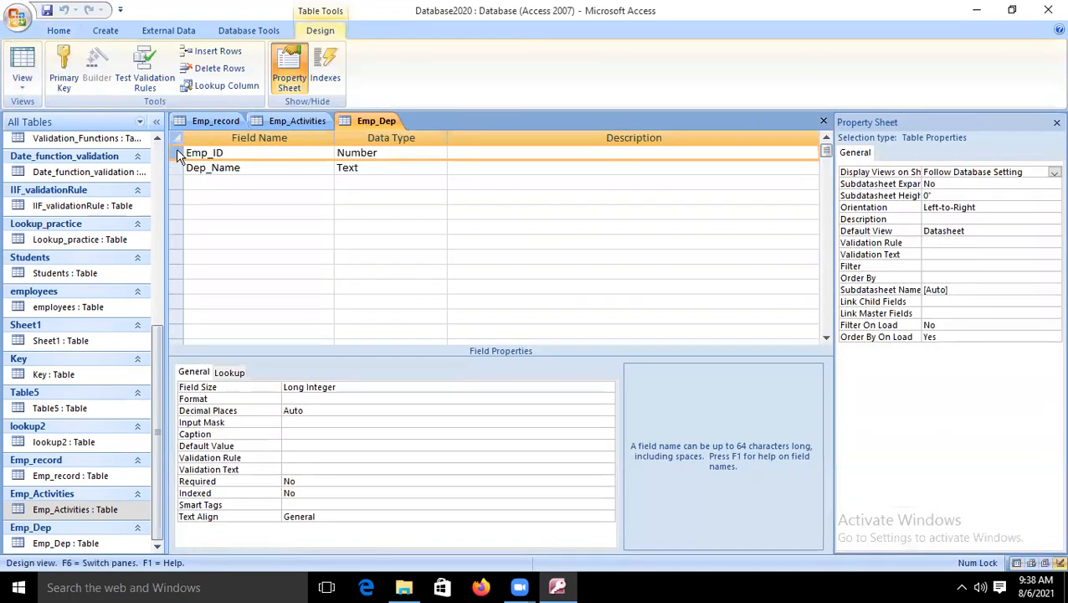
pyautogui.click(64, 68)
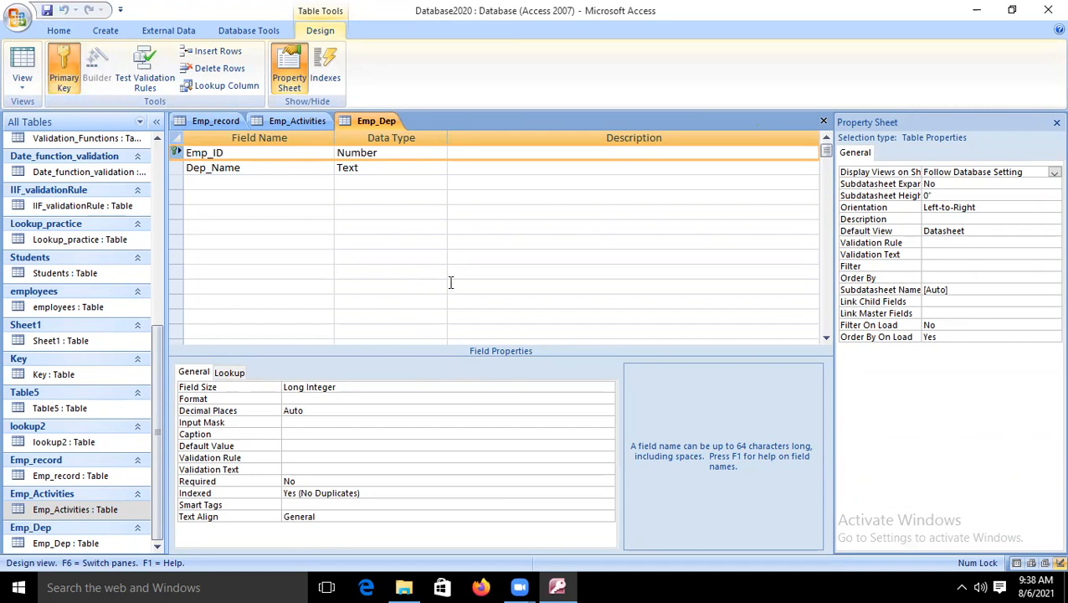
pyautogui.click(23, 65)
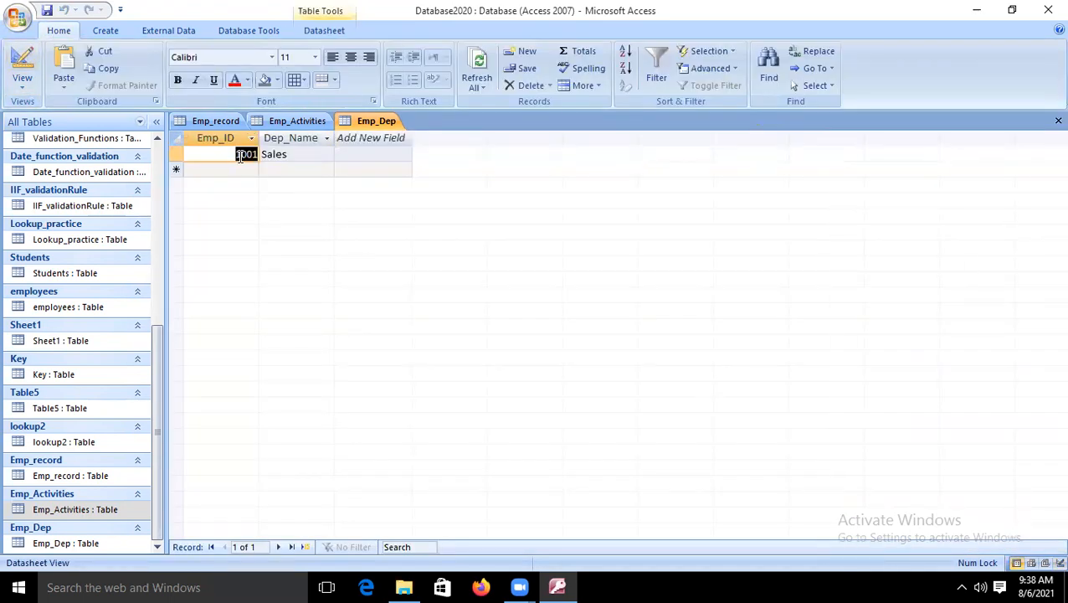
# - Try to add a second Emp_Dep record with the duplicate Emp_ID 1001 and Dep_Name Marketing
pyautogui.click(238, 167)
pyautogui.write('1001')
pyautogui.press('Tab')
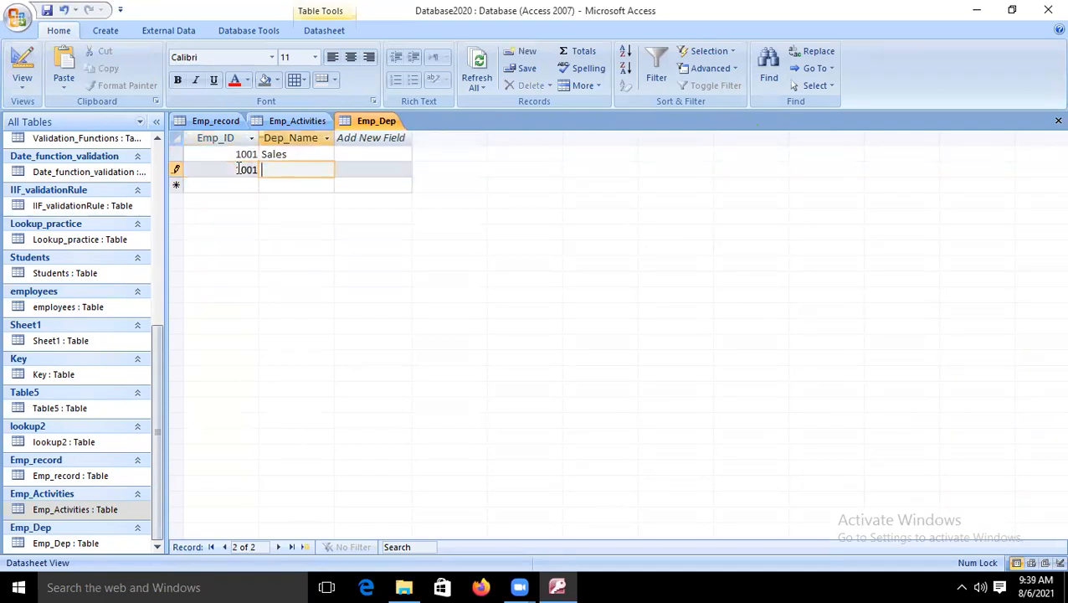
pyautogui.write('Marketing')
pyautogui.press('Down')
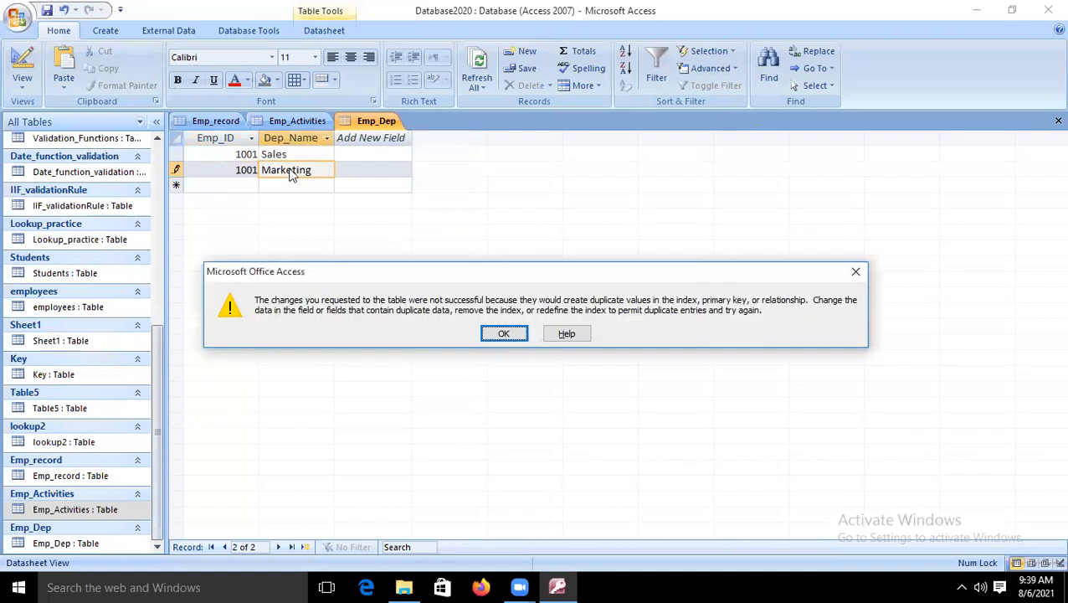
pyautogui.click(505, 335)
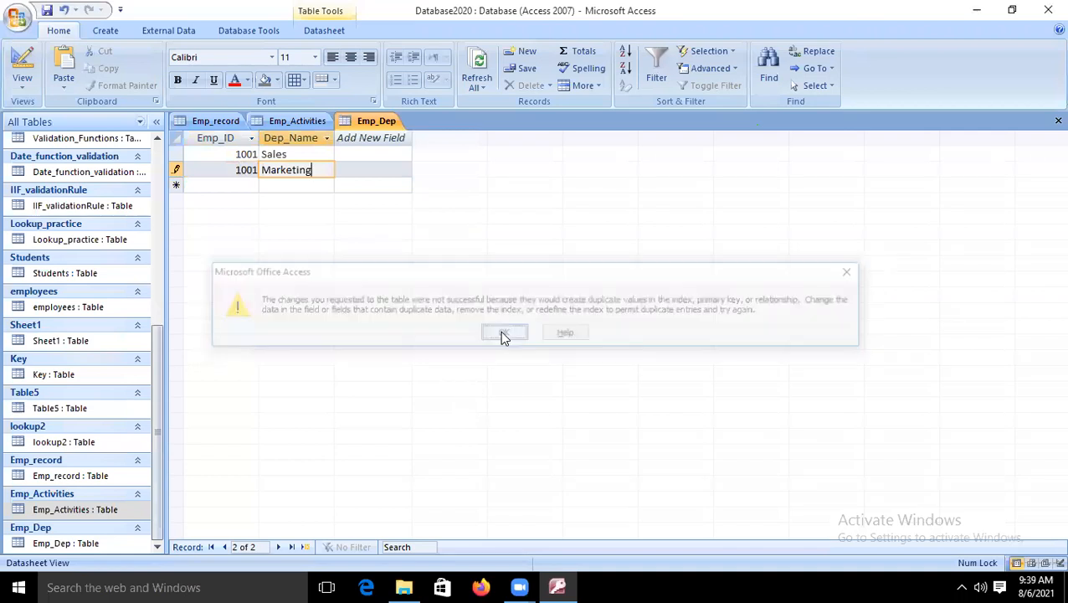
# - Change the Emp_ID of the Marketing record to 1020
pyautogui.click(249, 173)
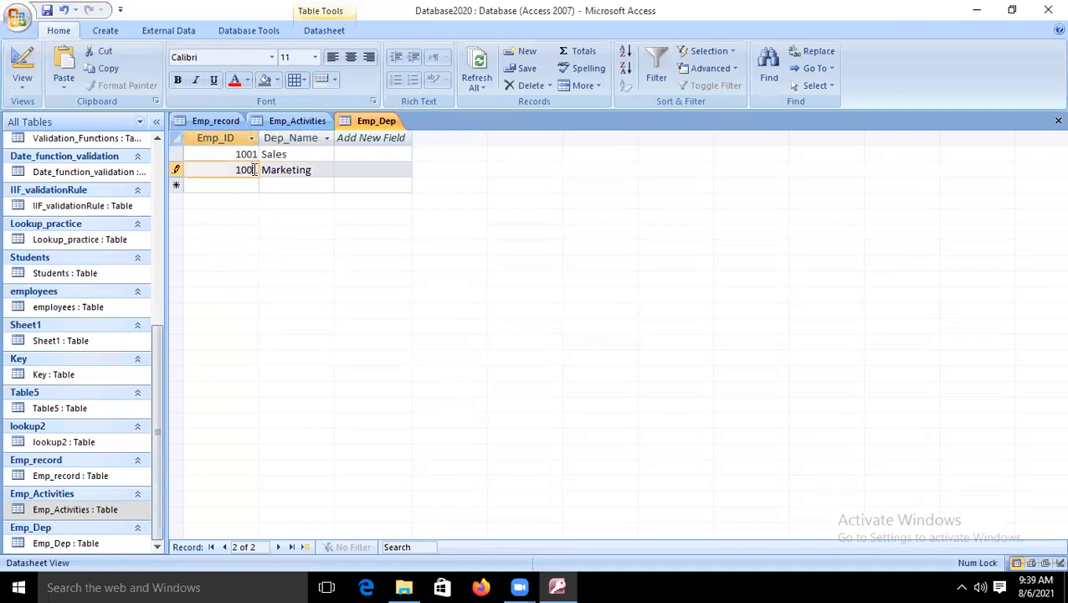
pyautogui.press('BackSpace')
pyautogui.press('BackSpace')
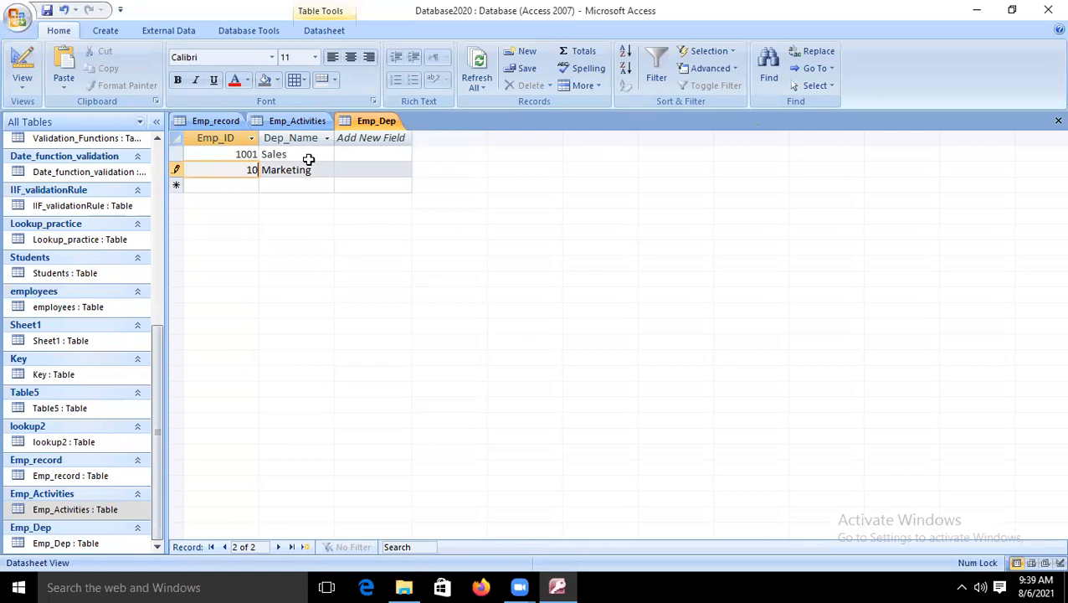
pyautogui.write('20')
# - Add a third Emp_Dep record with Emp_ID 1030 and Dep_Name Production, and save it
pyautogui.click(240, 184)
pyautogui.write('1030')
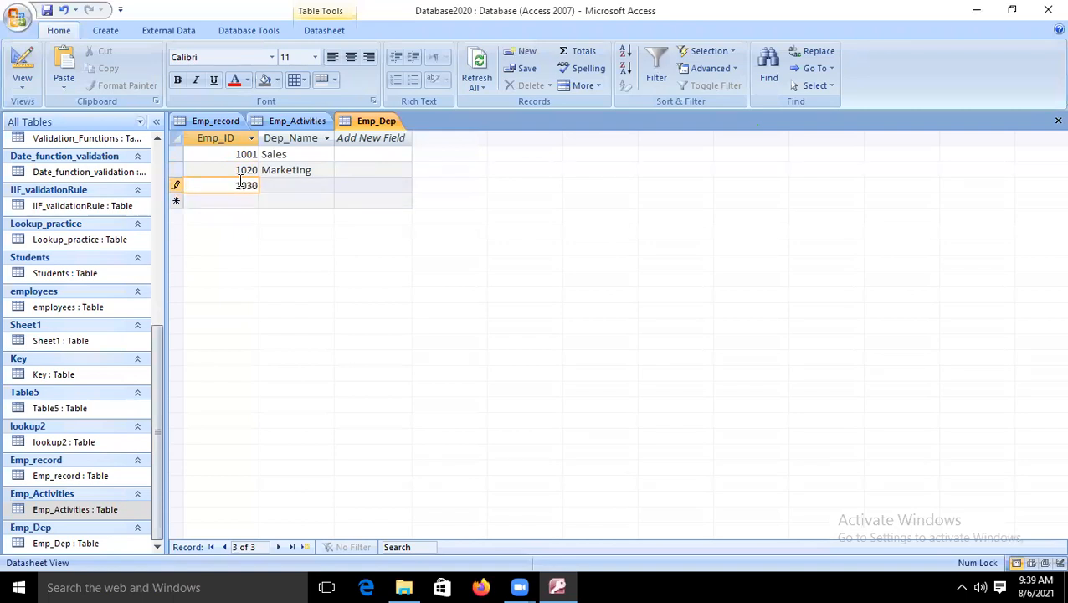
pyautogui.press('Tab')
pyautogui.write('Production')
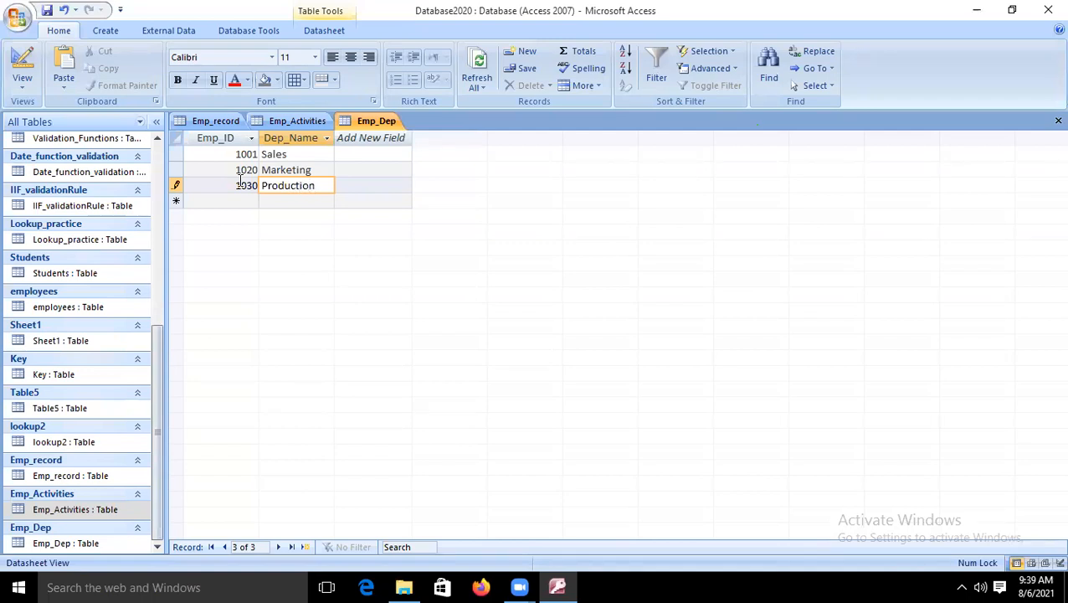
pyautogui.hotkey('ctrl', 's')
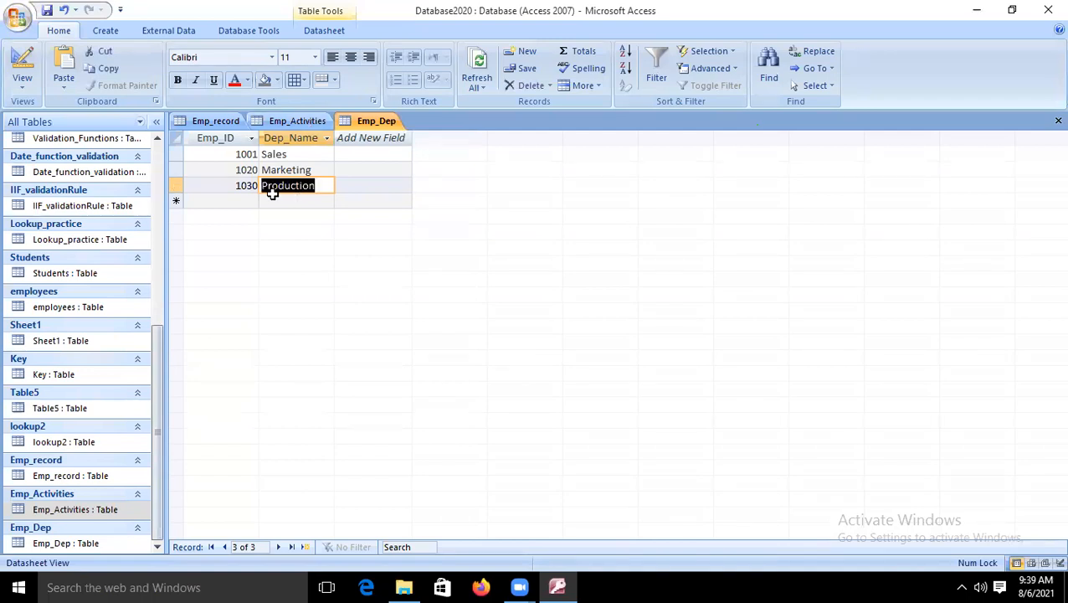
# - Close all open tables
pyautogui.click(242, 185)
pyautogui.click(207, 169)
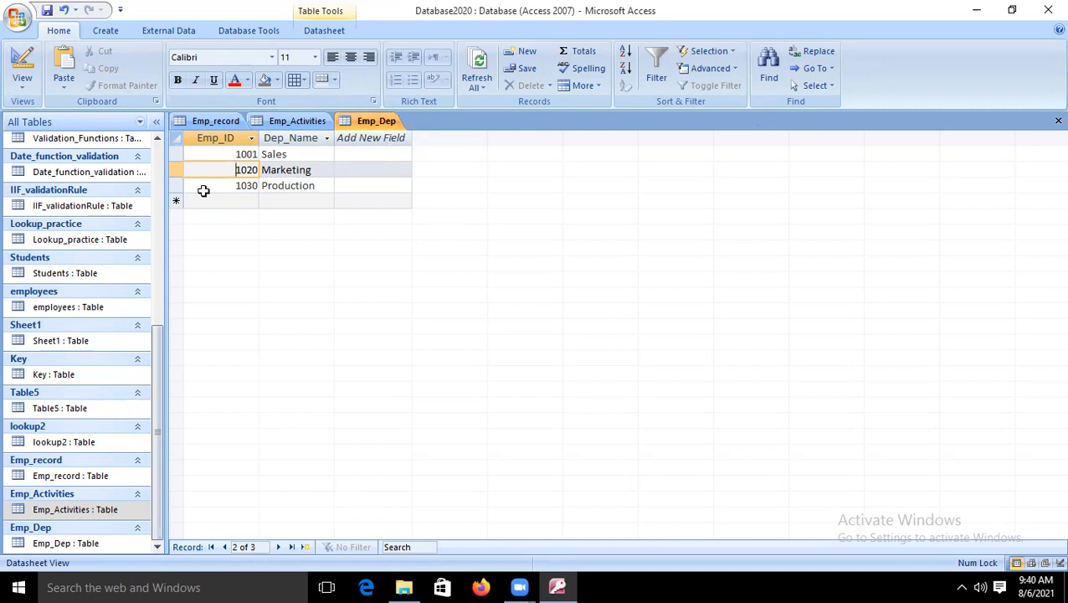
pyautogui.rightClick(397, 122)
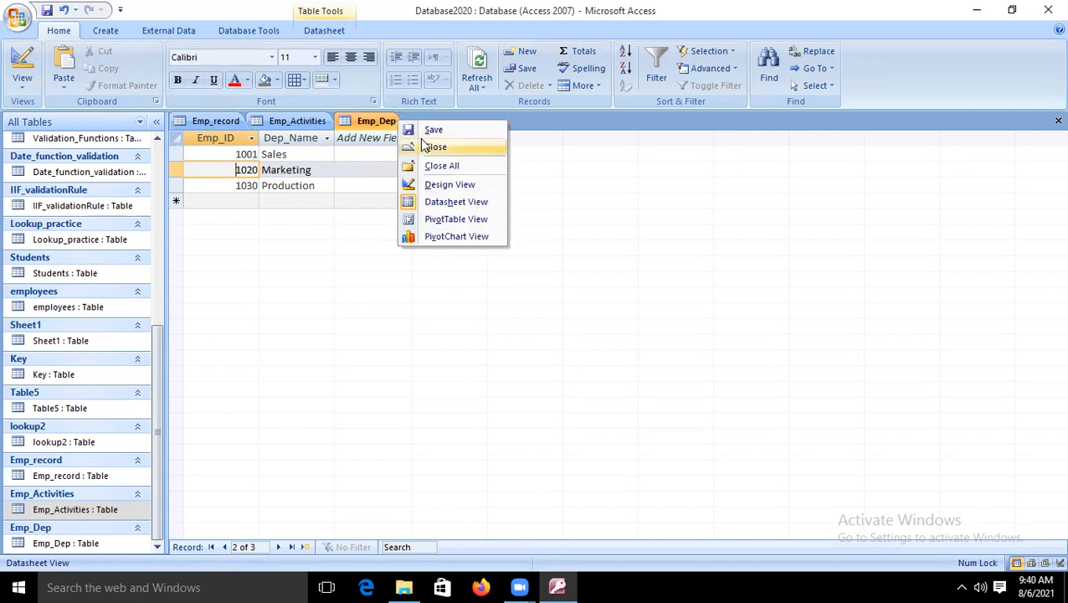
pyautogui.click(388, 135)
pyautogui.rightClick(390, 127)
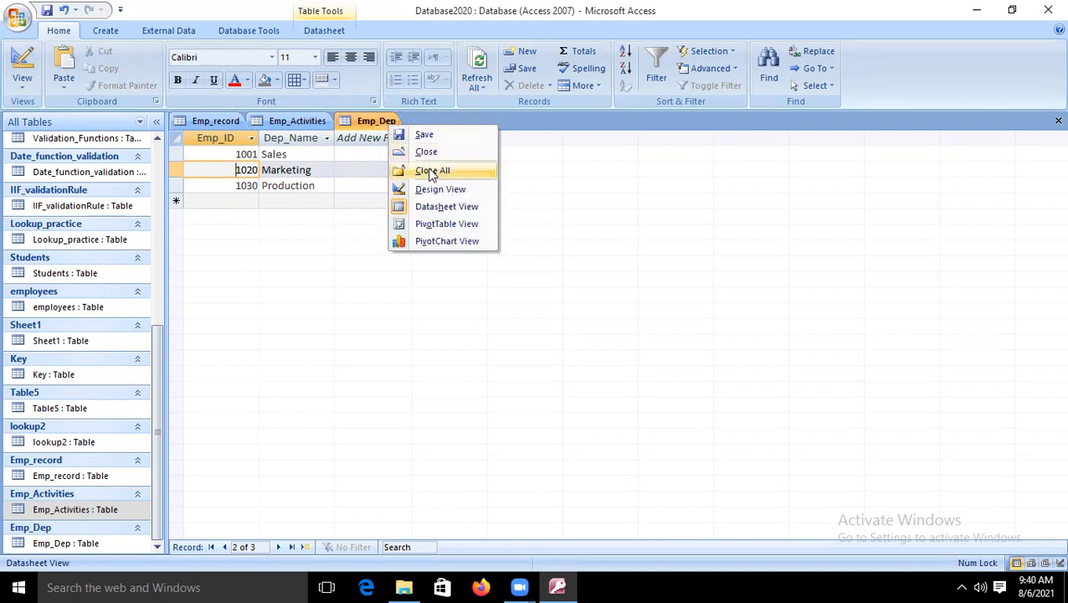
pyautogui.click(427, 167)
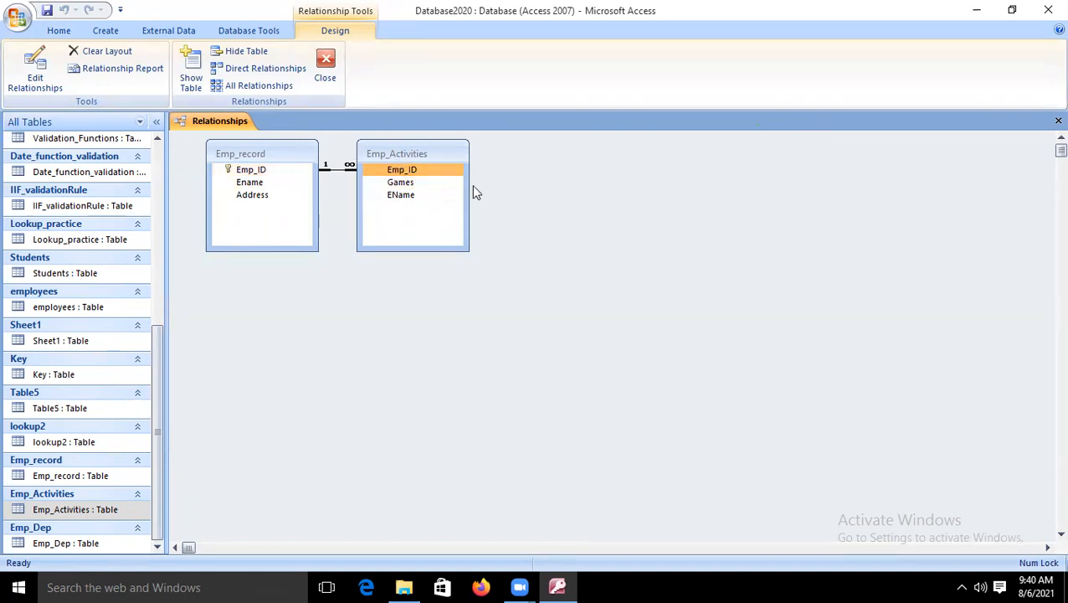
# - Add the Emp_Dep table to the relationships layout and hide its duplicate copy, Emp_Dep_1
pyautogui.click(192, 79)
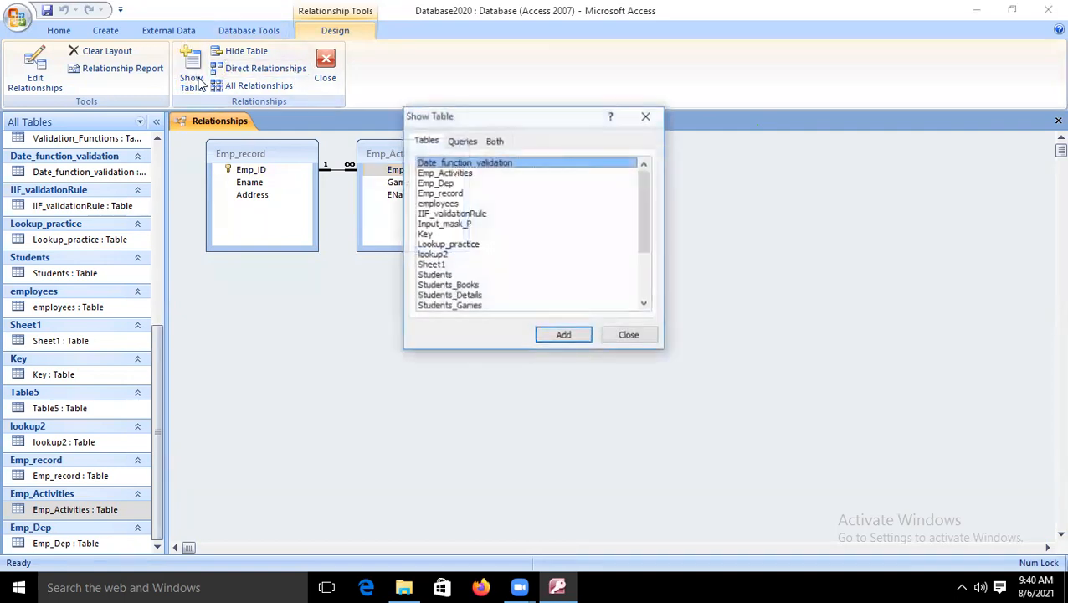
pyautogui.click(452, 184)
pyautogui.click(554, 336)
pyautogui.click(646, 117)
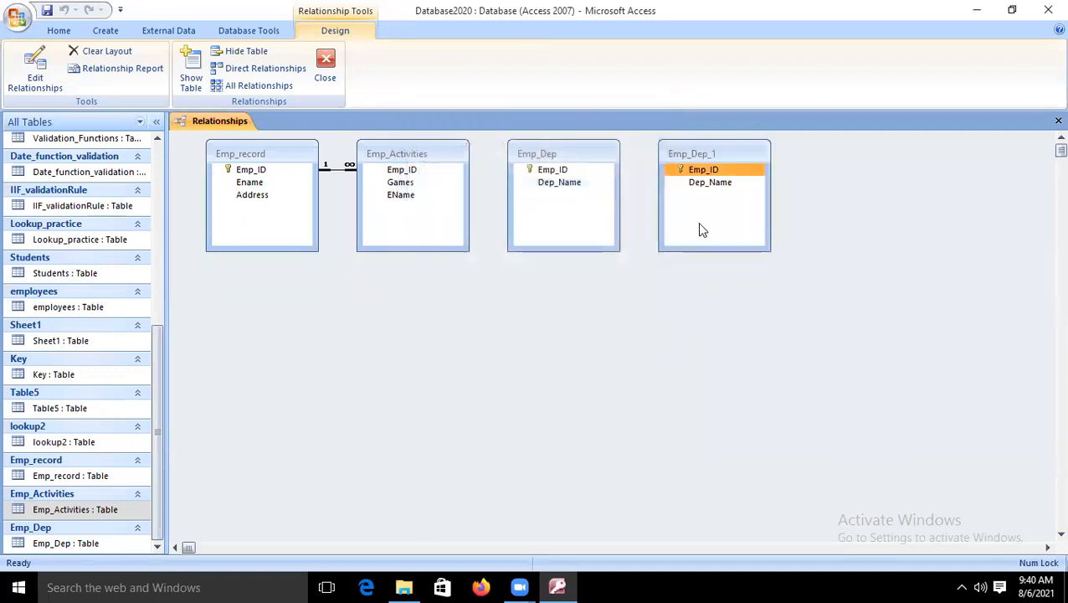
pyautogui.rightClick(723, 145)
pyautogui.click(779, 192)
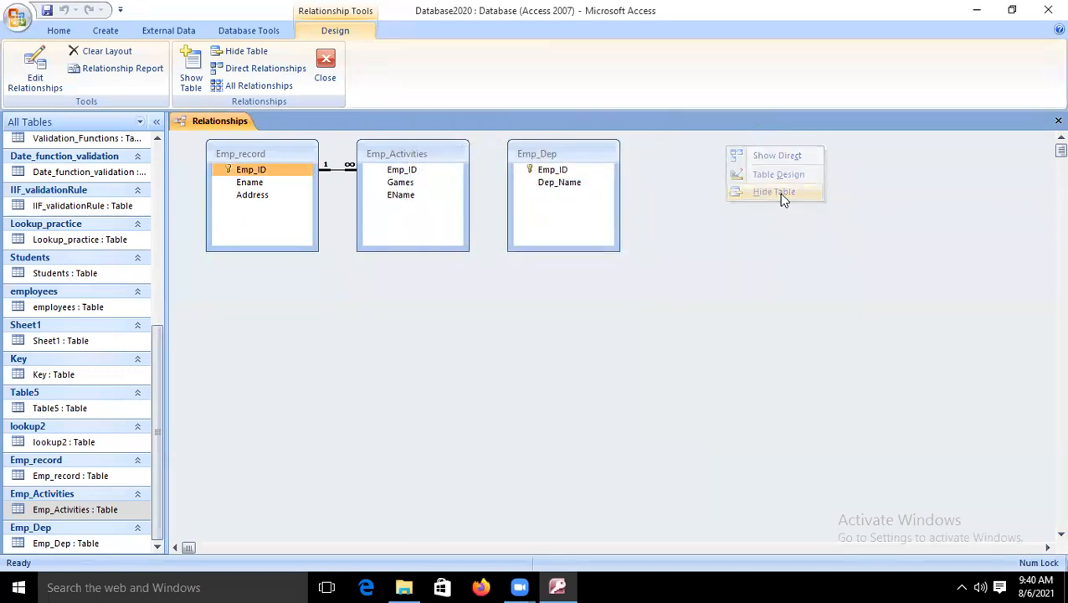
# - Place Emp_Dep below the other two tables and link Emp_record's Emp_ID to Emp_Dep's Emp_ID
pyautogui.click(566, 155)
pyautogui.moveTo(566, 156); pyautogui.dragTo(404, 307)
pyautogui.click(251, 170)
pyautogui.moveTo(251, 171); pyautogui.dragTo(372, 330)
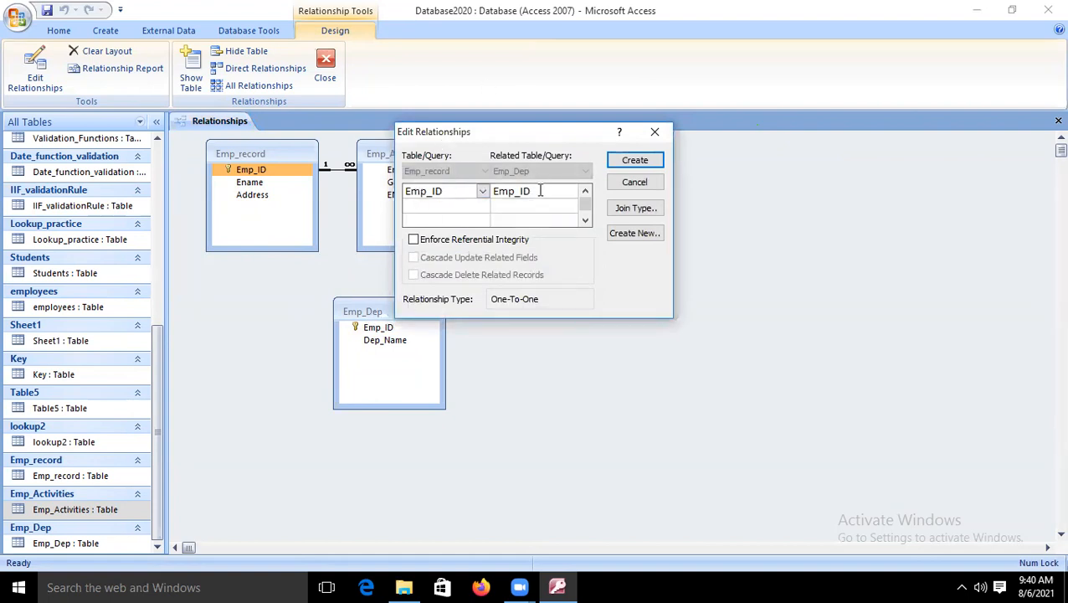
# - Try to create the Emp_record–Emp_Dep relationship with referential integrity, cascade update of related fields and cascade delete of related records
pyautogui.click(413, 240)
pyautogui.click(414, 258)
pyautogui.click(413, 275)
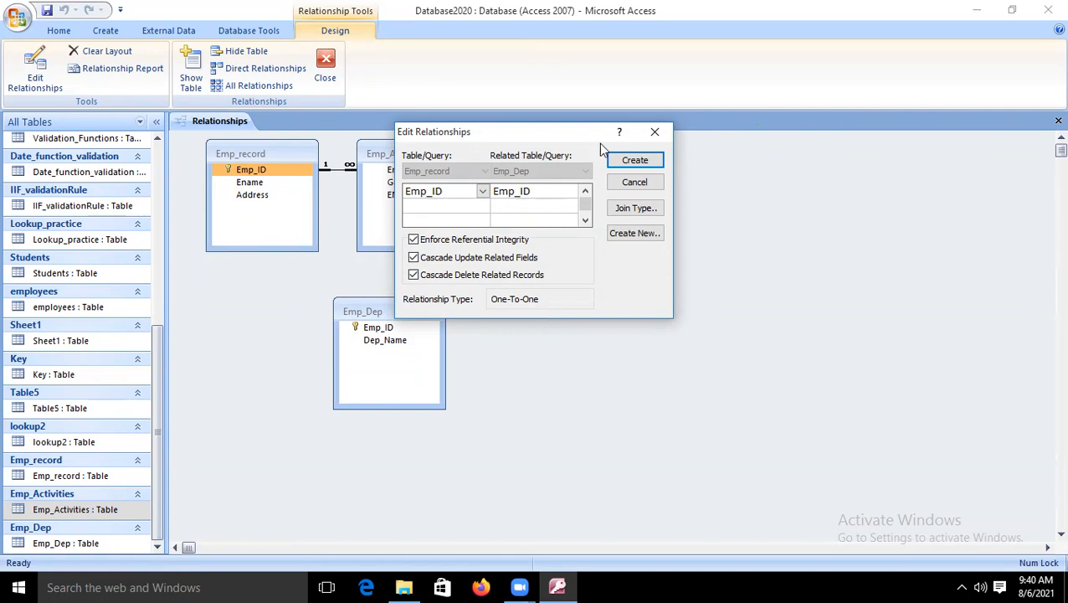
pyautogui.click(633, 161)
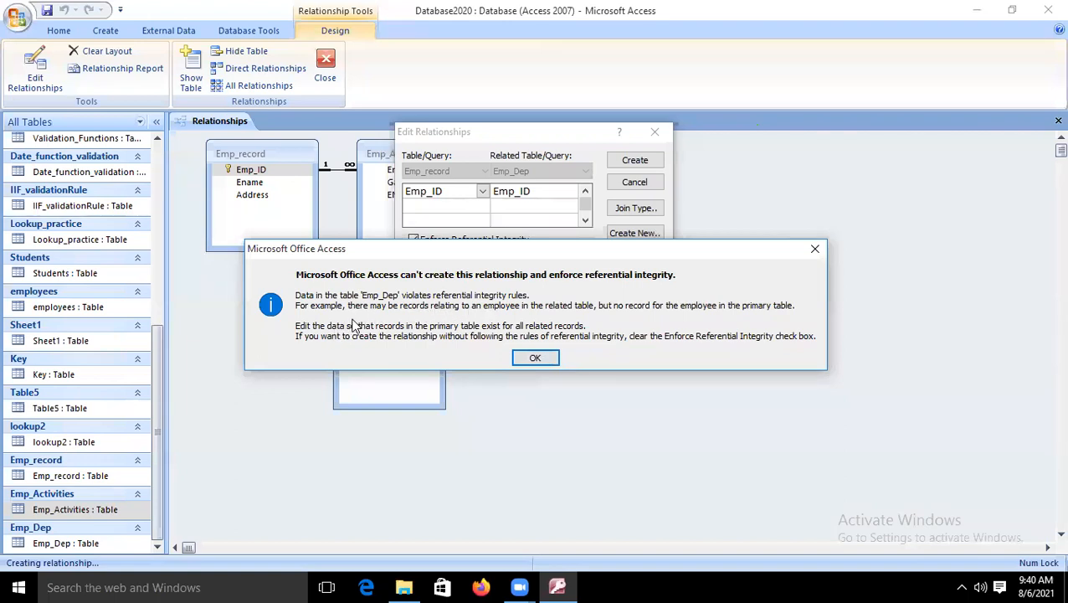
pyautogui.click(535, 359)
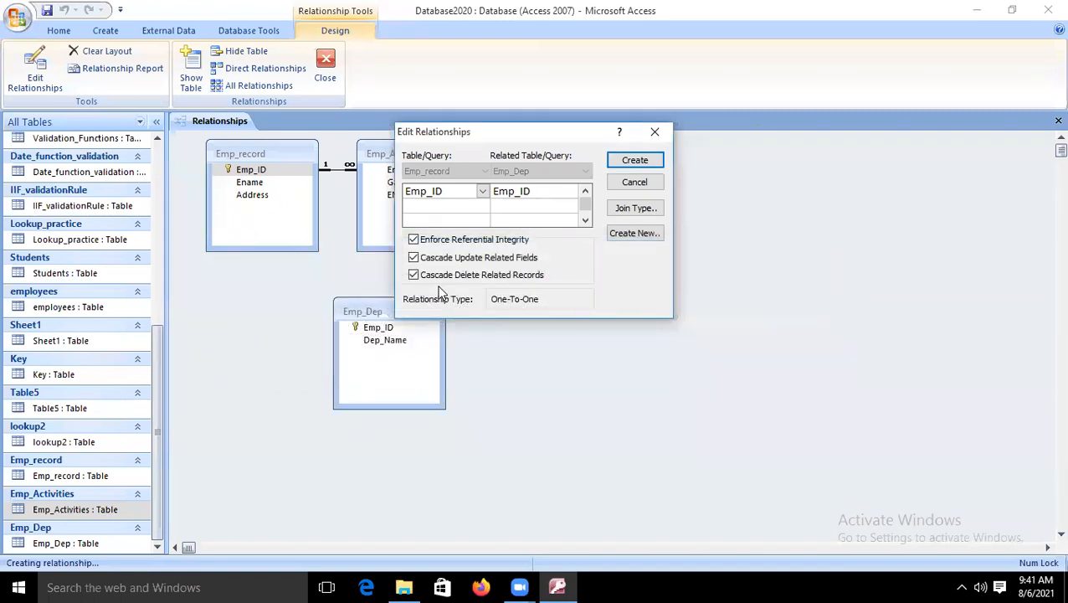